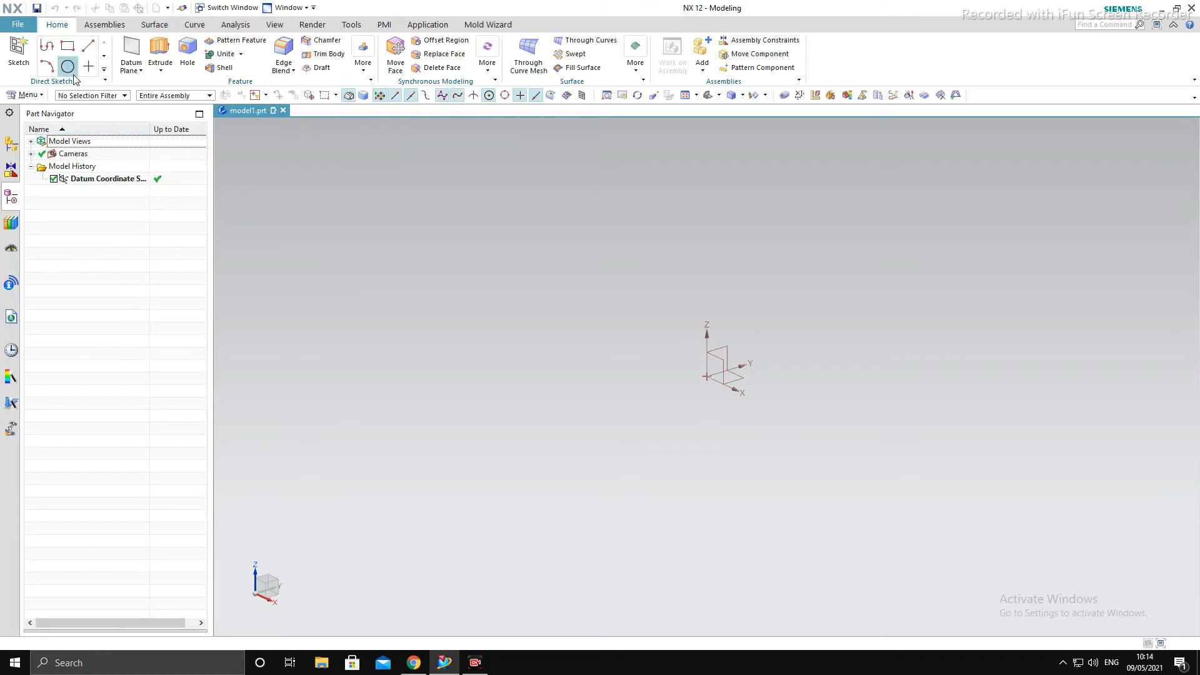
Start a sketch on the default XY plane and draw a 76 mm diameter circle centred on the origin.
click(28, 57)
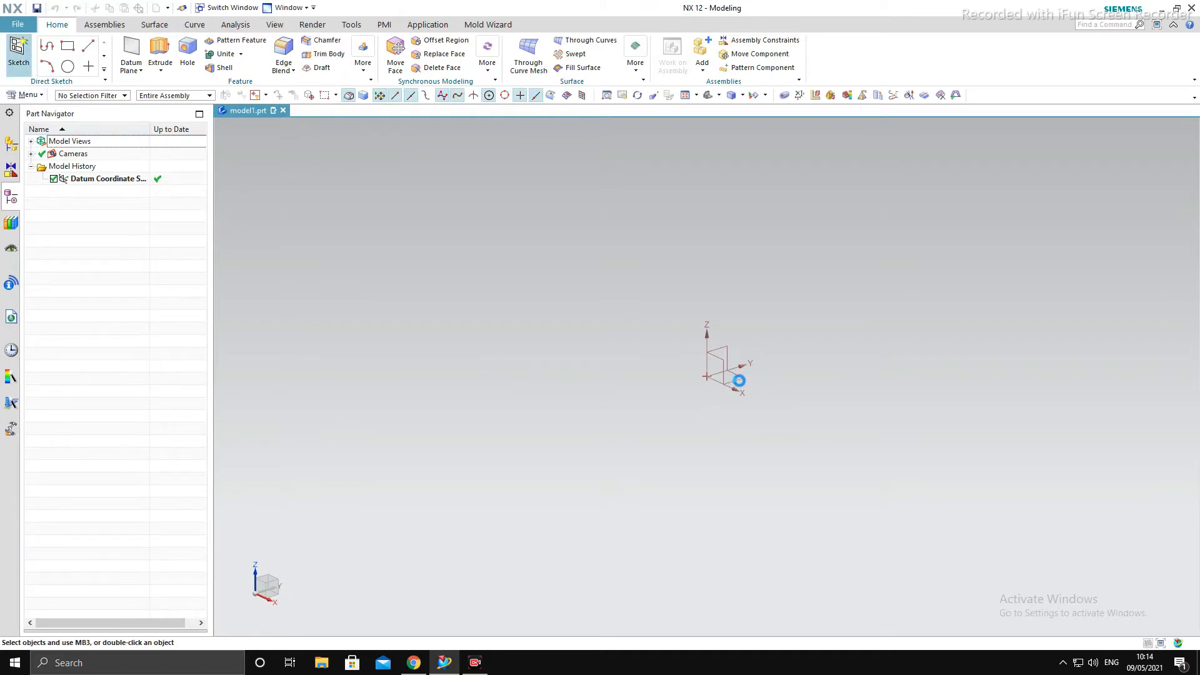
middle_click(764, 403)
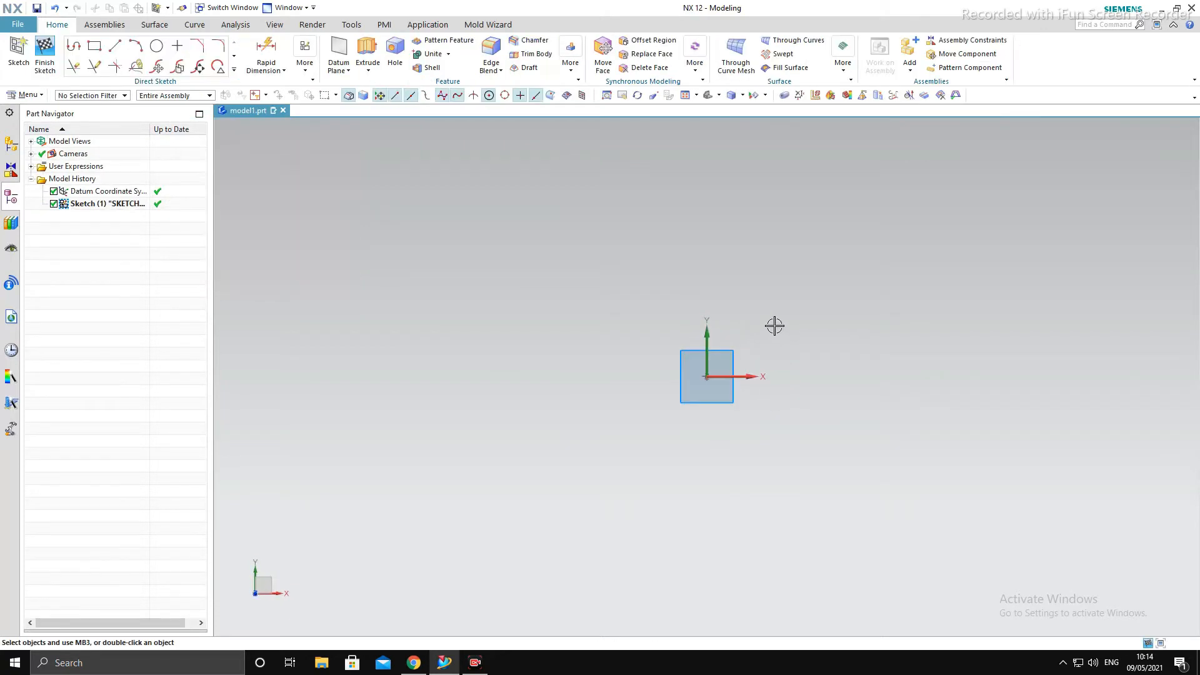
click(156, 46)
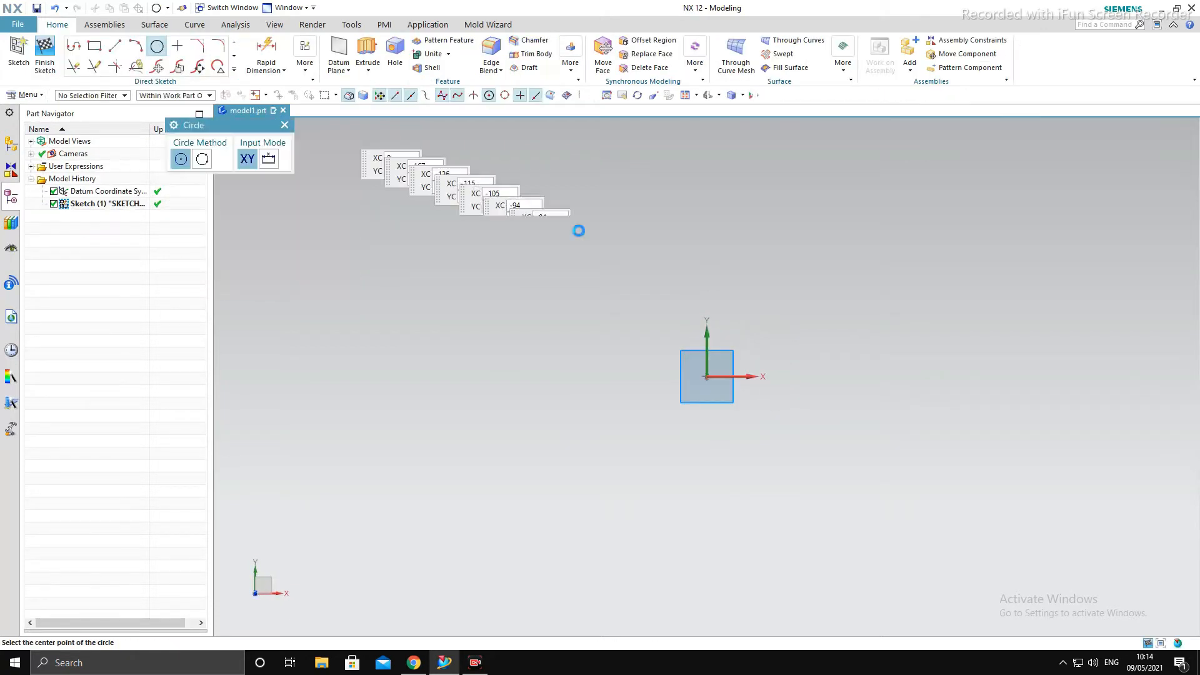
click(702, 374)
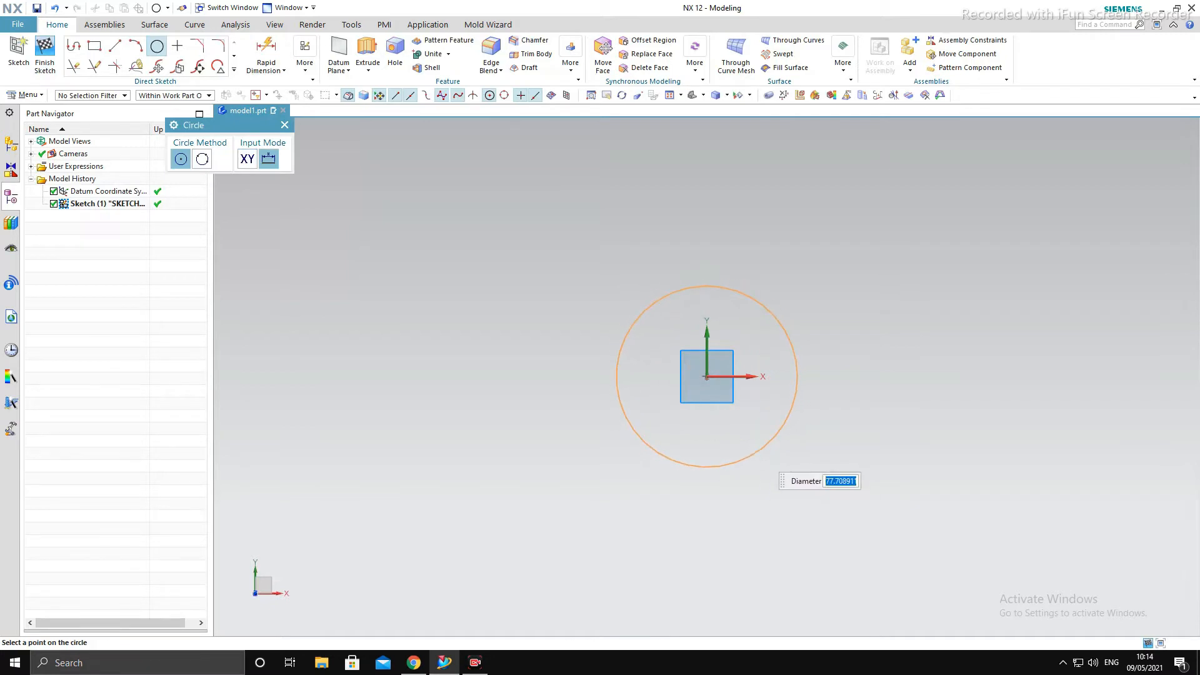
text(76)
key(Return)
middle_click(743, 522)
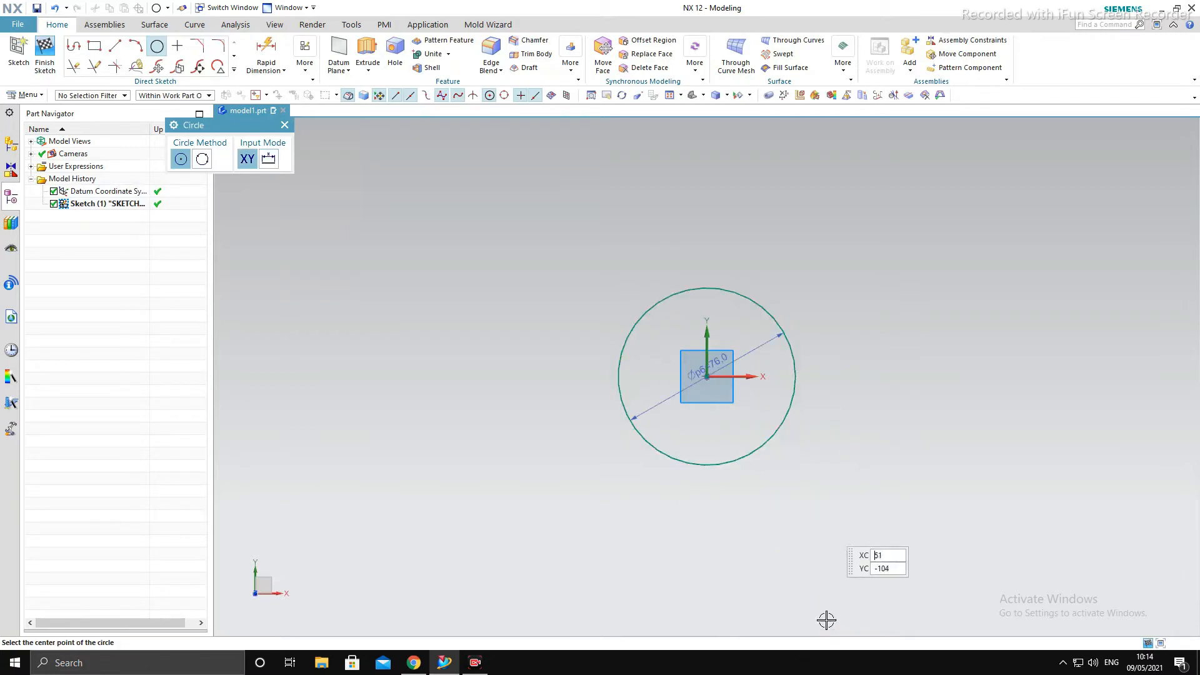
scroll(819, 611, down, 3)
scroll(880, 591, up, 2)
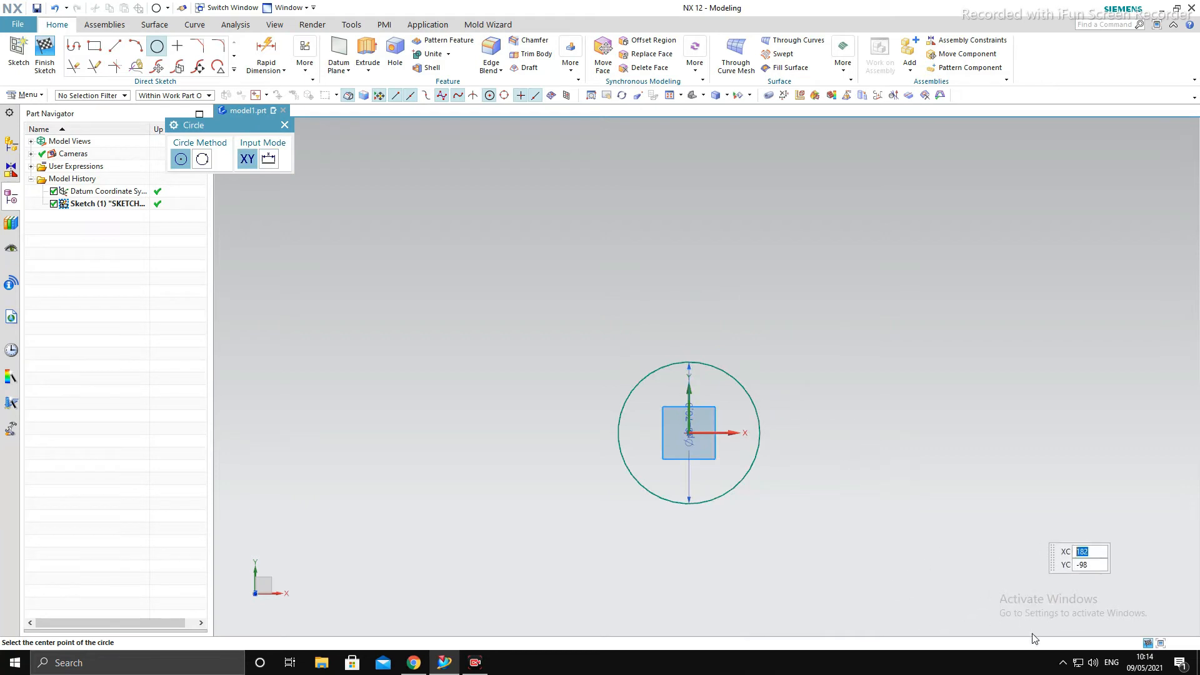
key(Escape)
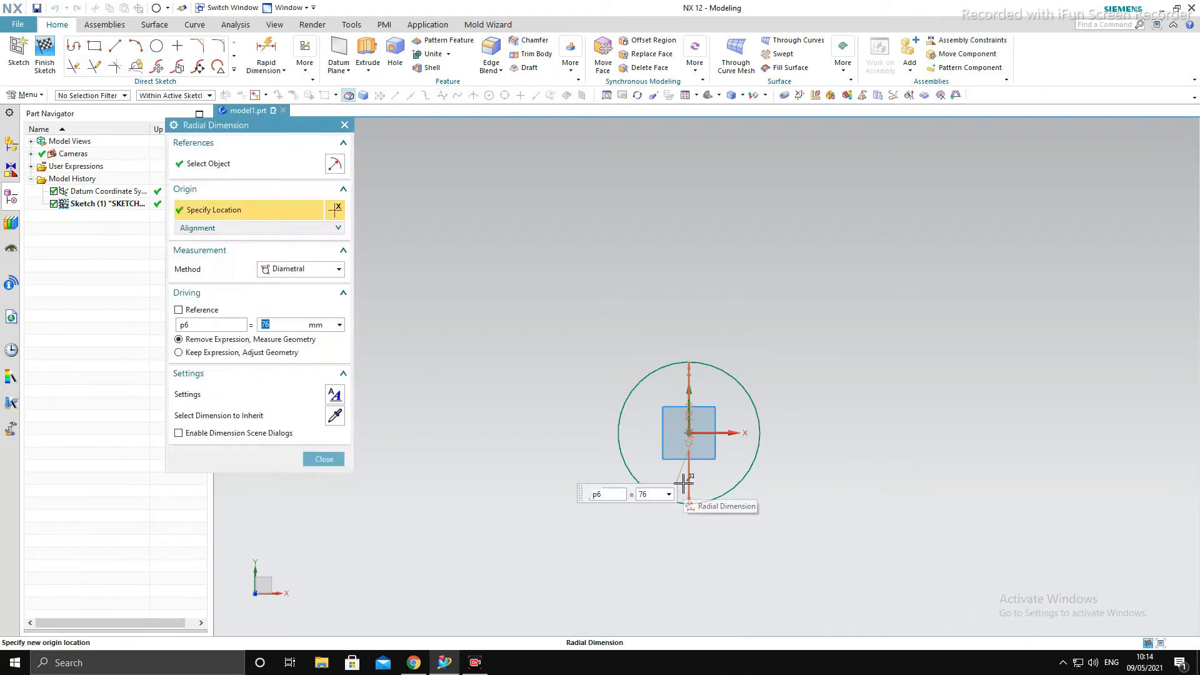
Set the circle's diameter to 76.2 mm and finish the sketch.
text(7)
key(Return)
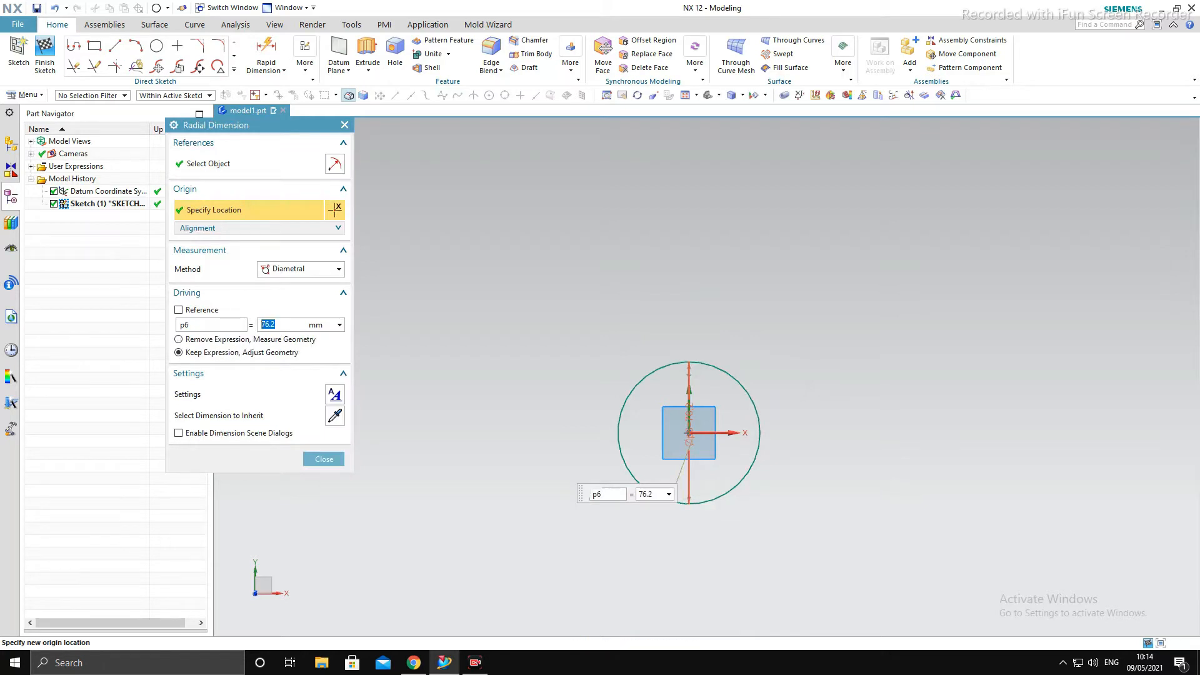
middle_click(703, 461)
scroll(704, 439, up, 3)
scroll(704, 426, down, 3)
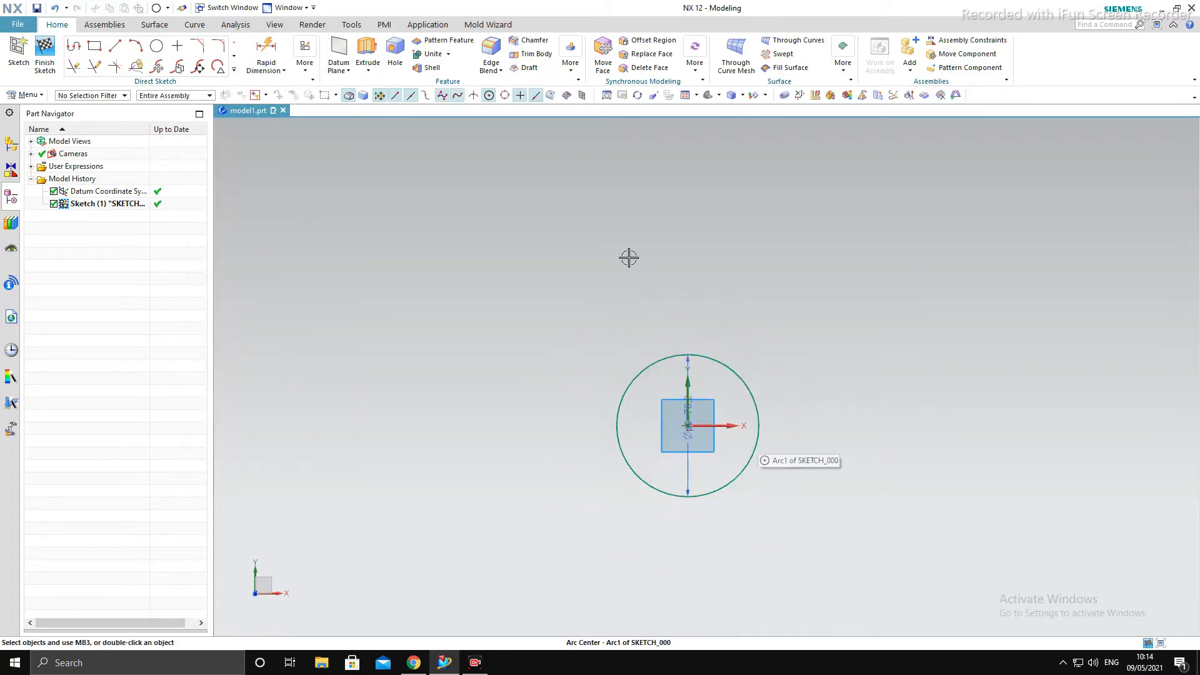
click(45, 54)
Extrude the sketched circle by 27.3 mm into a solid disc.
mouse_move(600, 325)
middle_down()
mouse_move(488, 209)
mouse_move(461, 238)
middle_up()
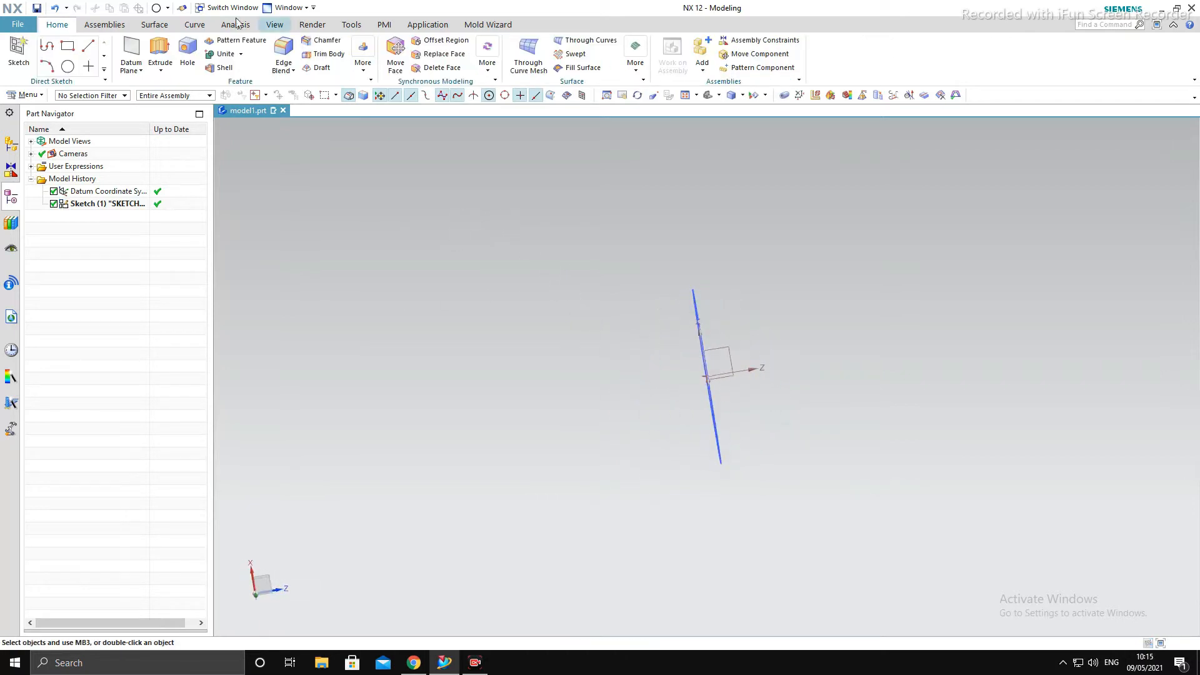
click(157, 50)
middle_drag(525, 316, 564, 314)
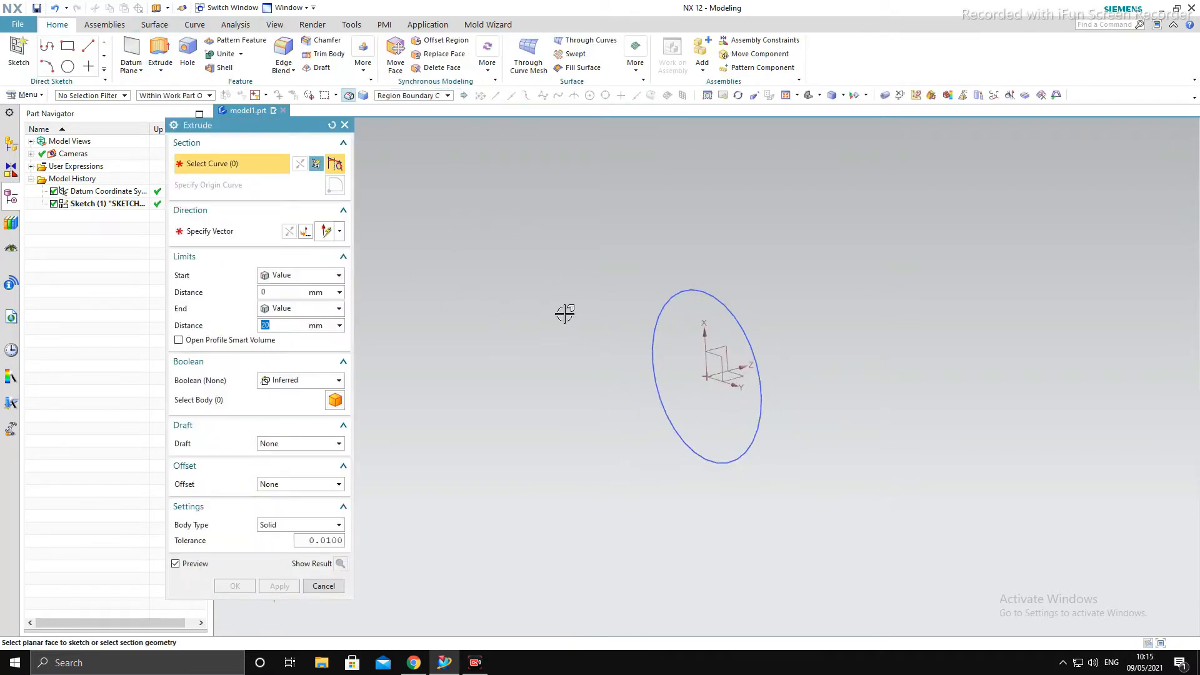
click(675, 313)
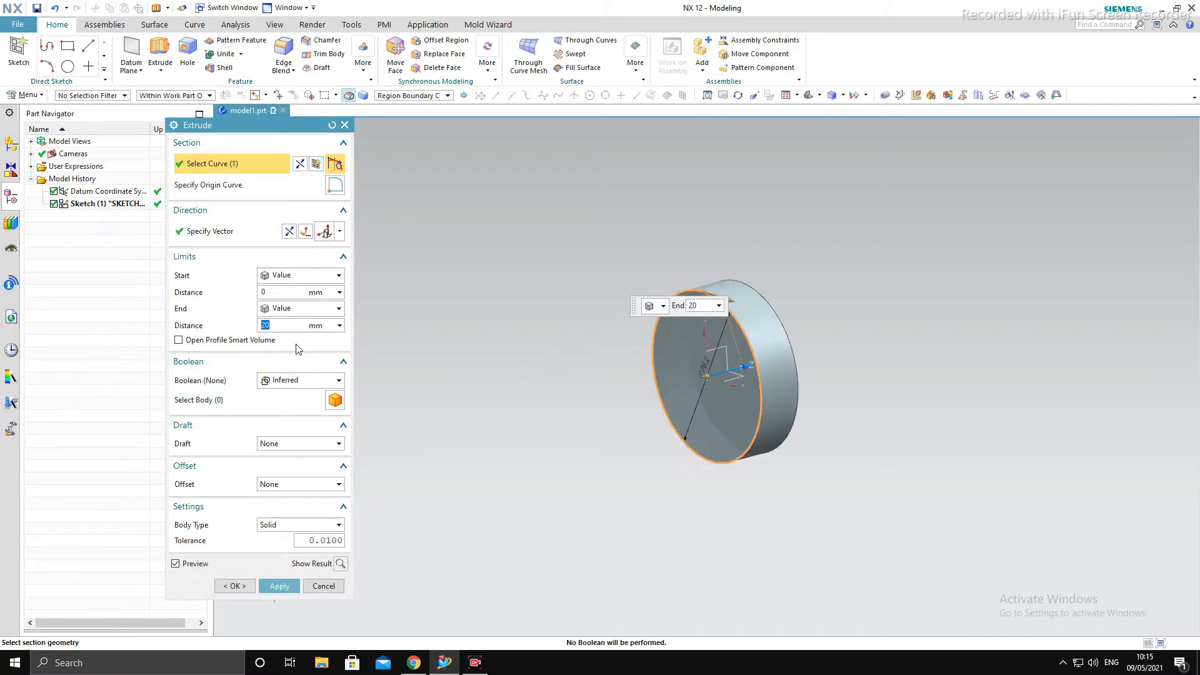
text(27.3)
key(Return)
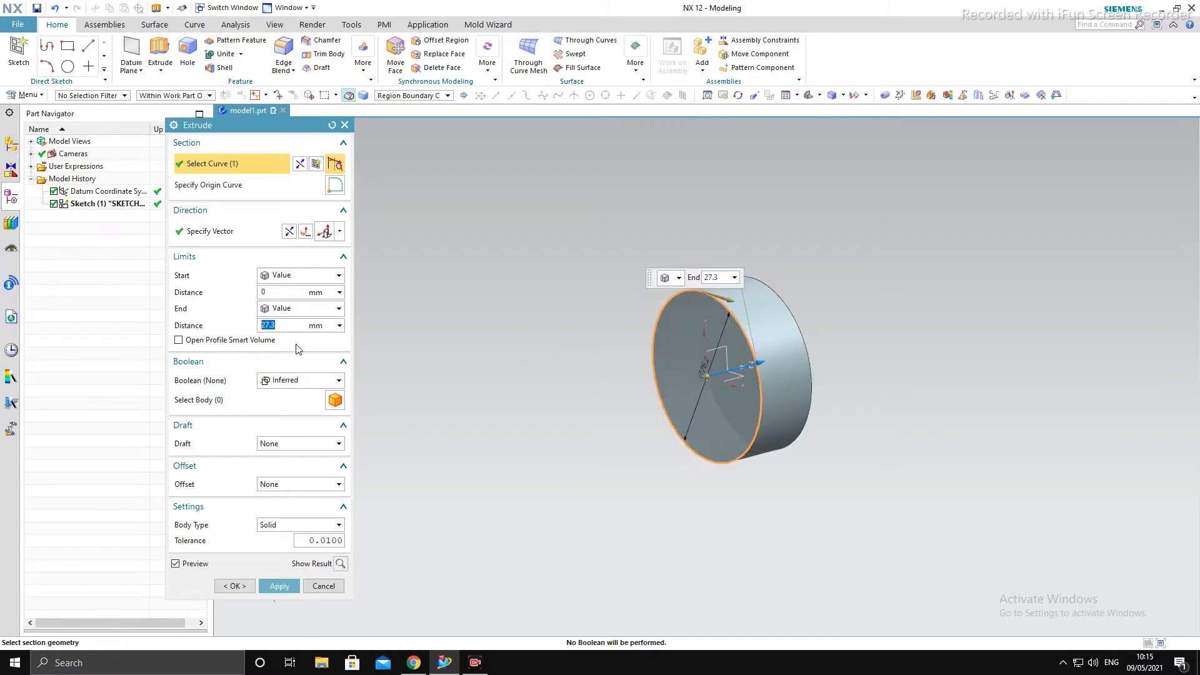
middle_drag(658, 424, 638, 502)
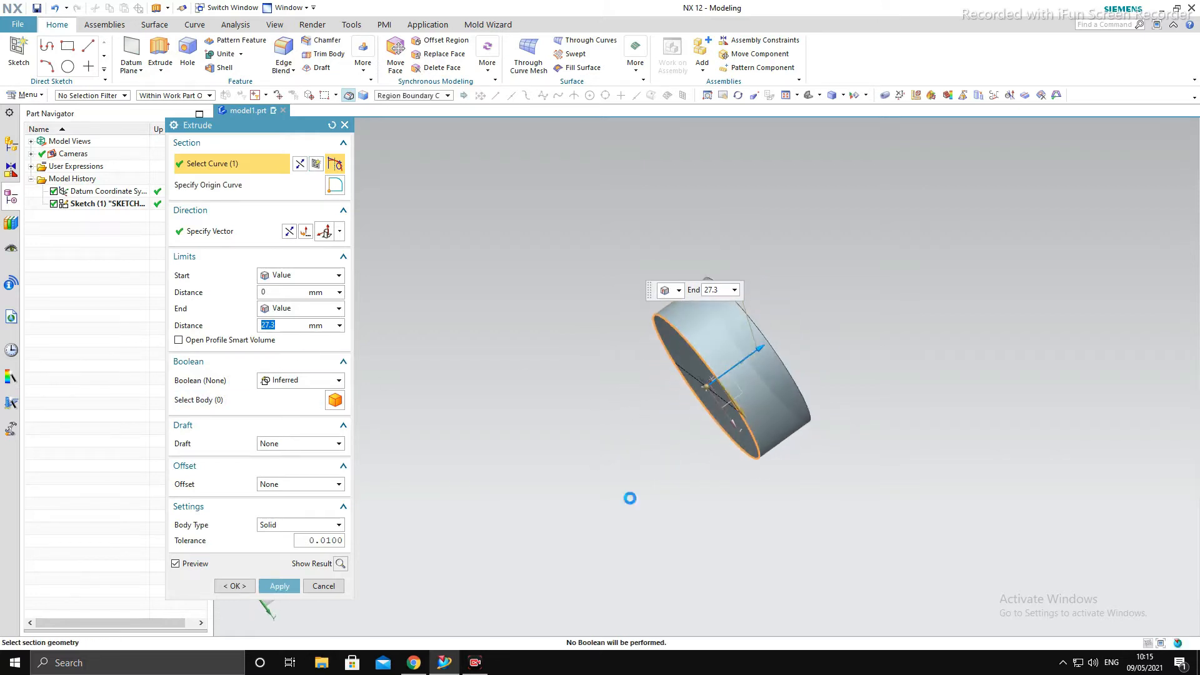
click(280, 586)
click(331, 589)
Create a new sketch on the default XY plane at the disc's base, viewed normal to the sketch plane.
middle_drag(598, 407, 610, 337)
key(F8)
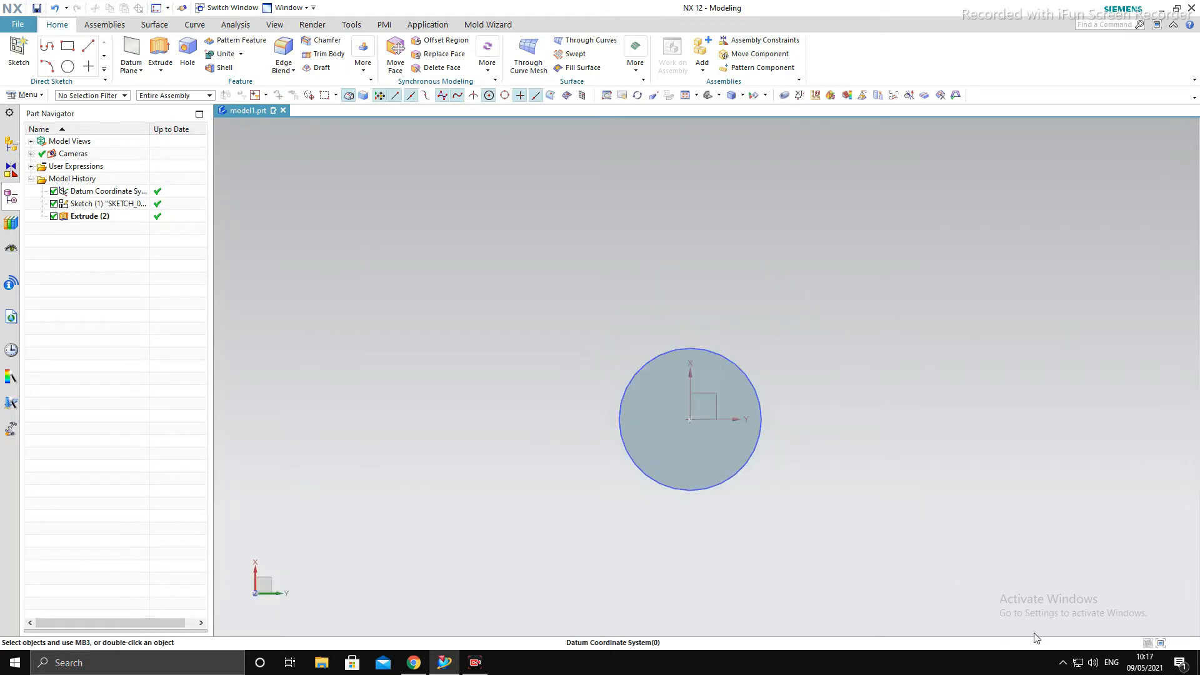
click(19, 53)
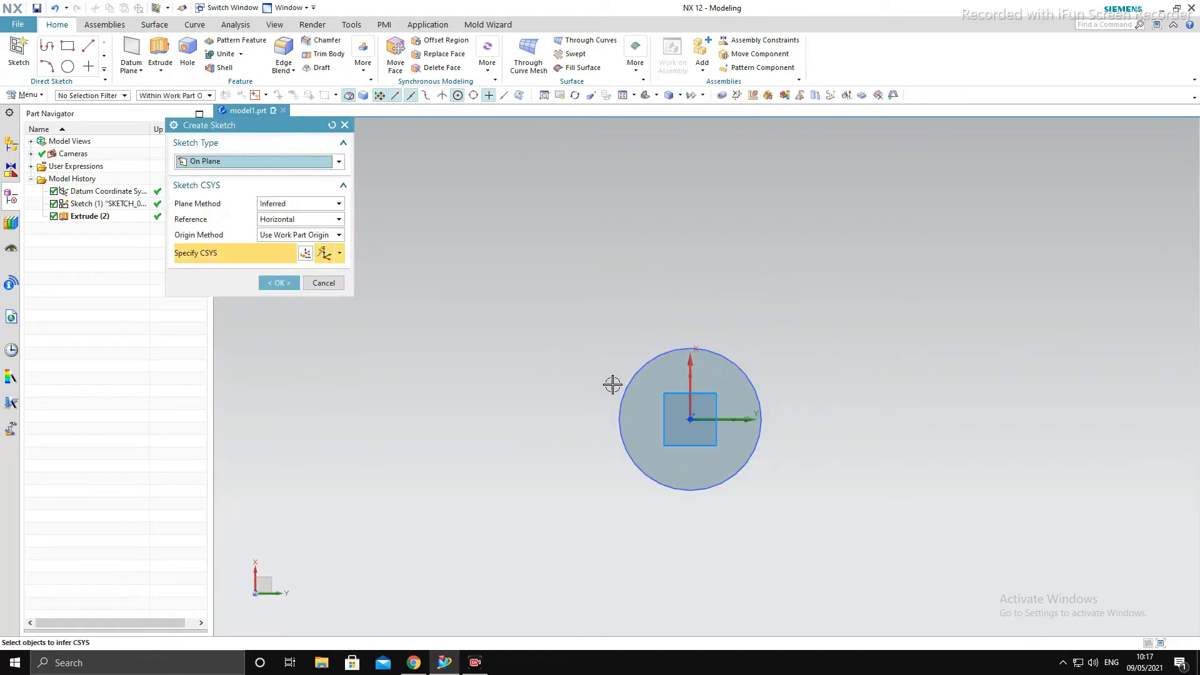
middle_click(821, 386)
middle_drag(819, 386, 683, 391)
mouse_move(1007, 372)
middle_down()
mouse_move(892, 290)
mouse_move(855, 399)
mouse_move(879, 375)
middle_up()
key(F8)
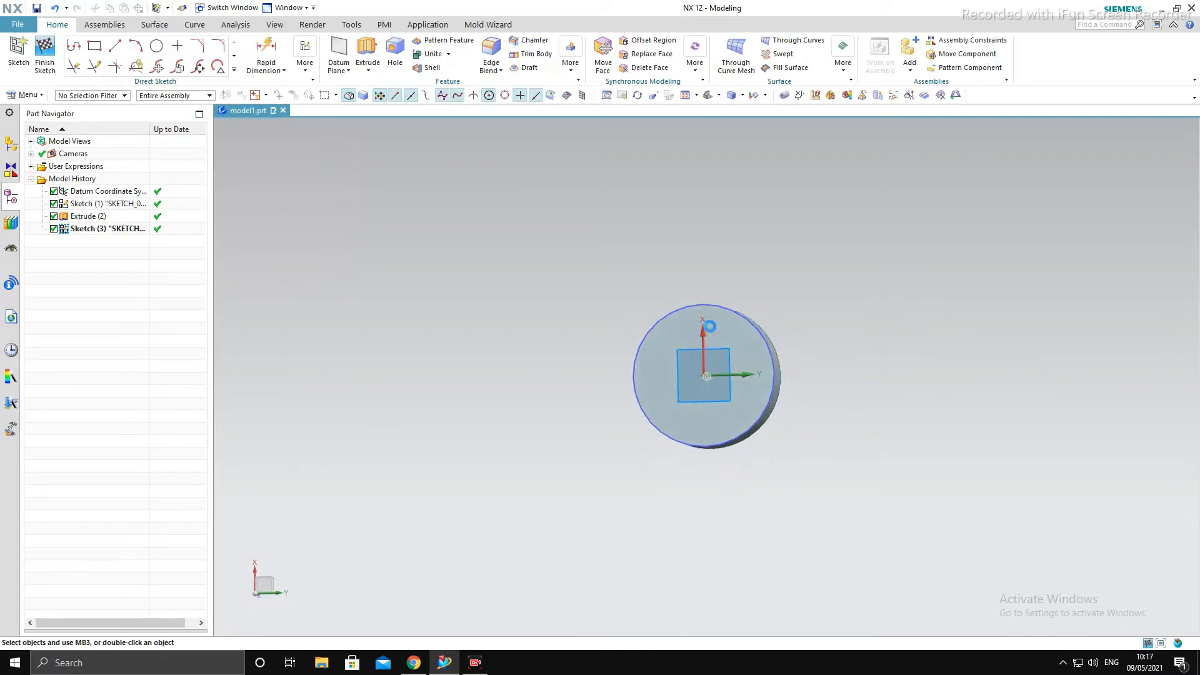
Draw a circle larger than the disc, centred on the sketch origin.
scroll(743, 326, up, 3)
click(157, 53)
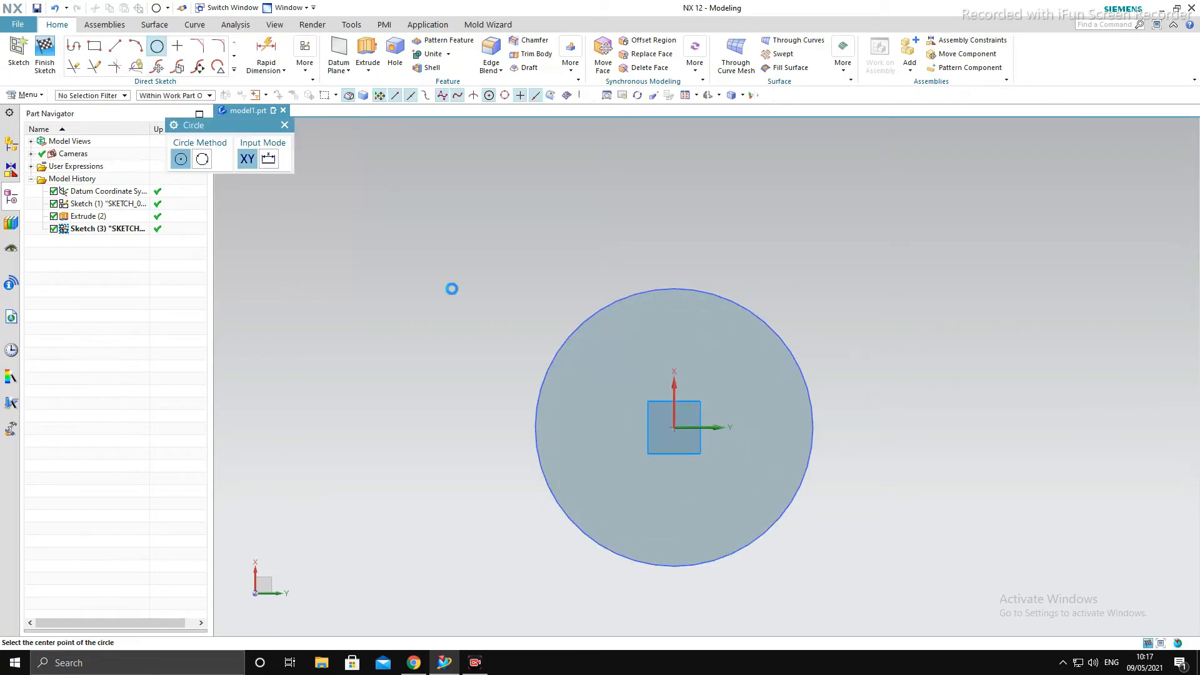
scroll(543, 312, down, 3)
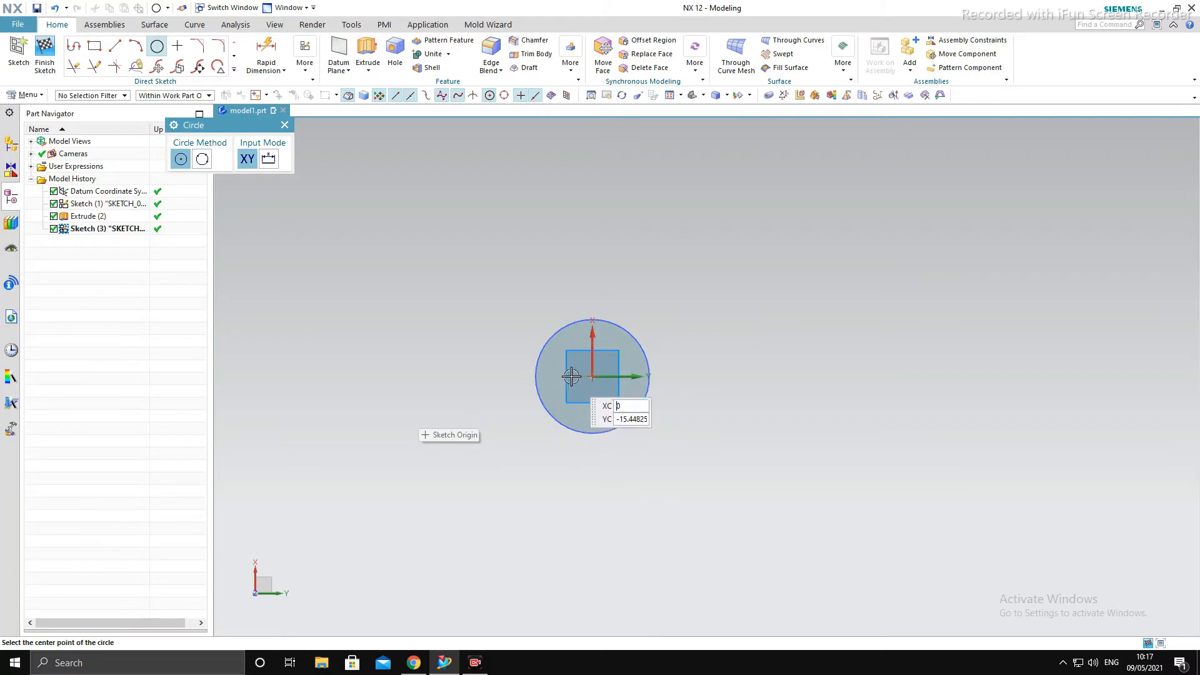
scroll(578, 373, up, 3)
click(597, 373)
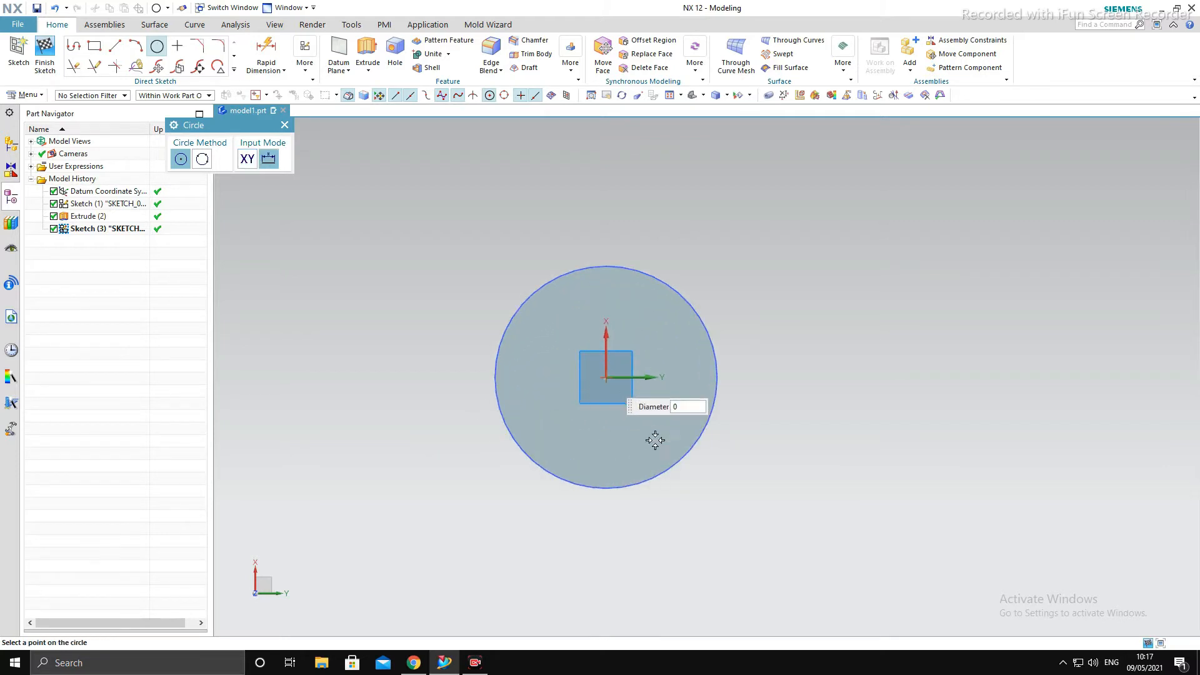
click(735, 518)
scroll(719, 506, down, 4)
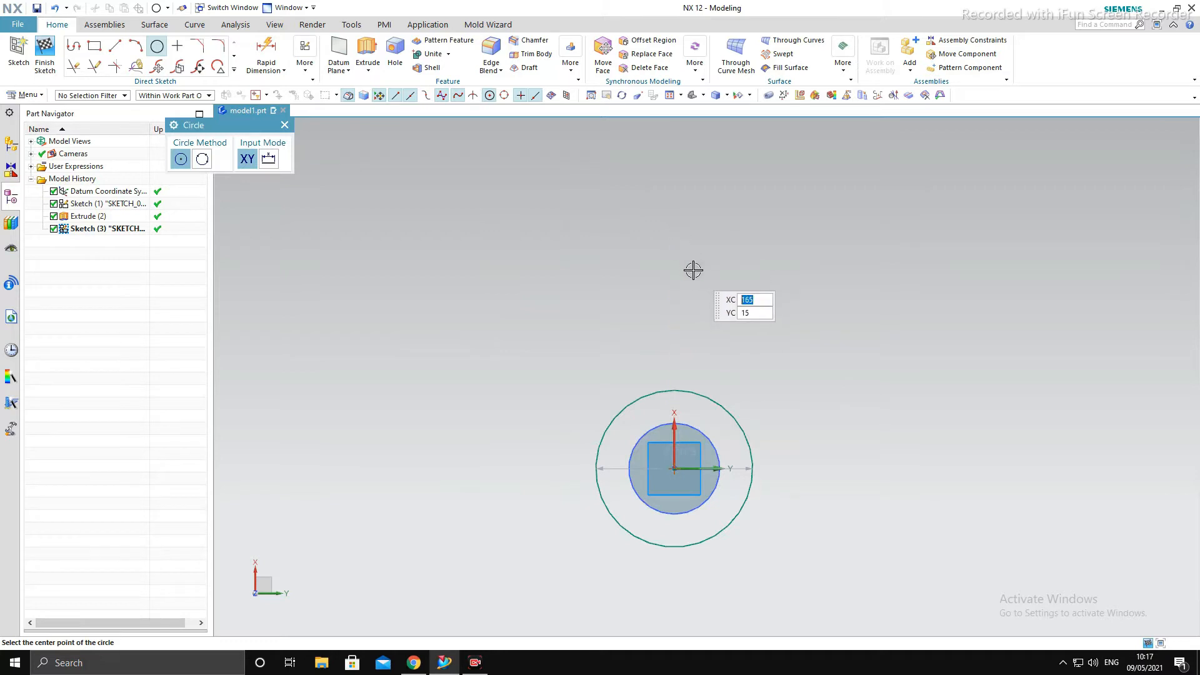
key(Escape)
Draw a second circle above the disc, centred on the vertical X axis about 144 mm from the origin.
click(157, 47)
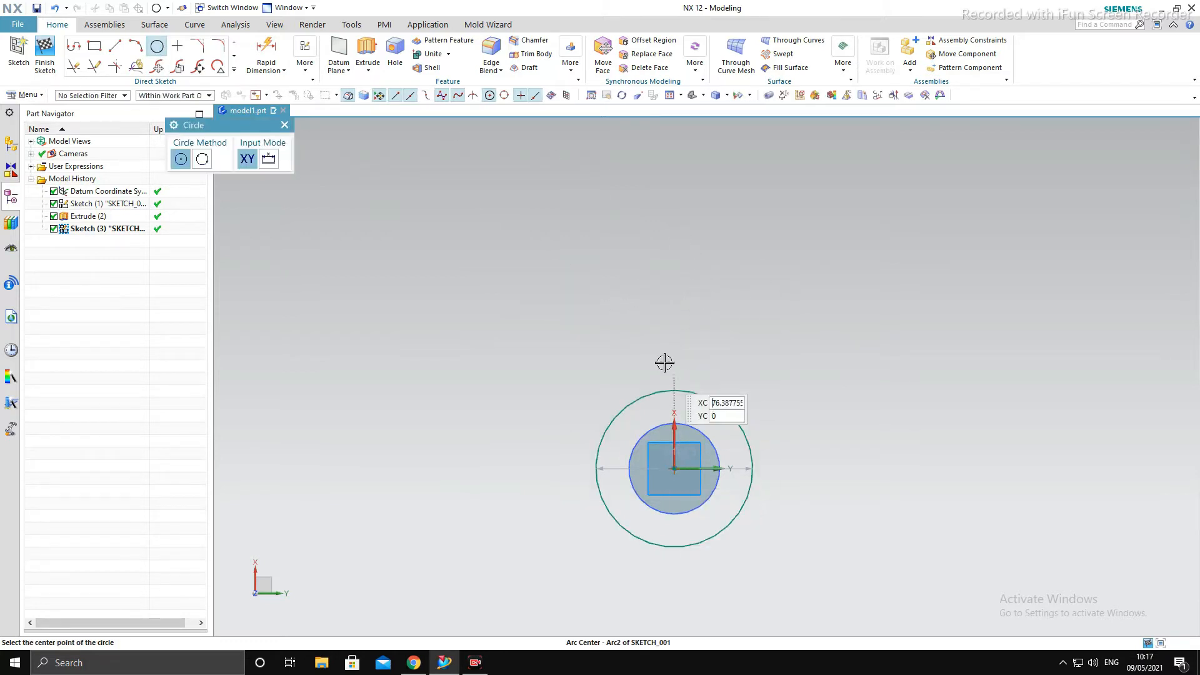
click(674, 297)
click(705, 344)
key(Escape)
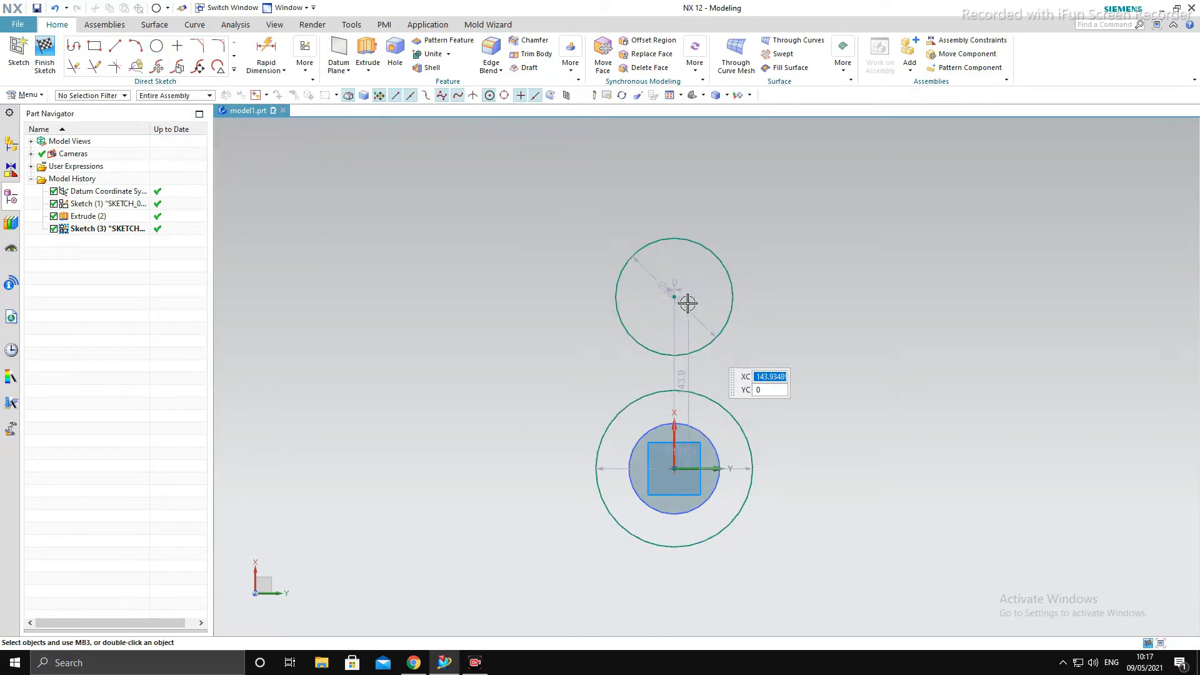
Set the upper circle's diameter to 88.9 mm.
scroll(682, 299, up, 3)
scroll(669, 294, down, 1)
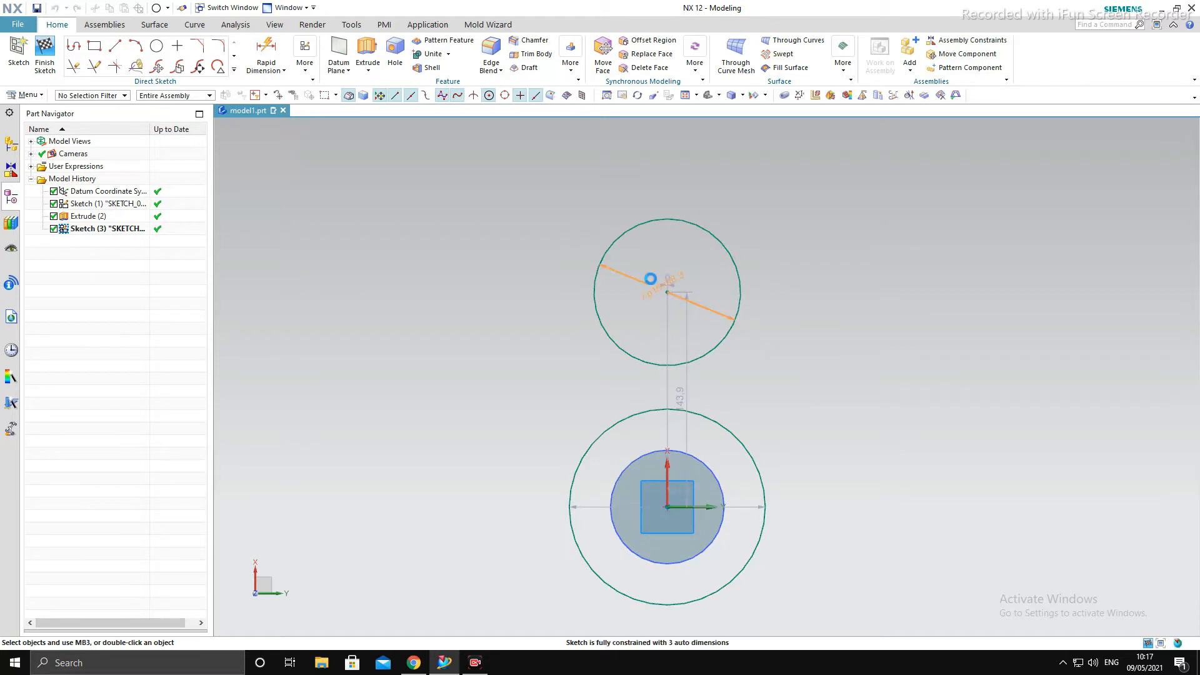
double_click(644, 275)
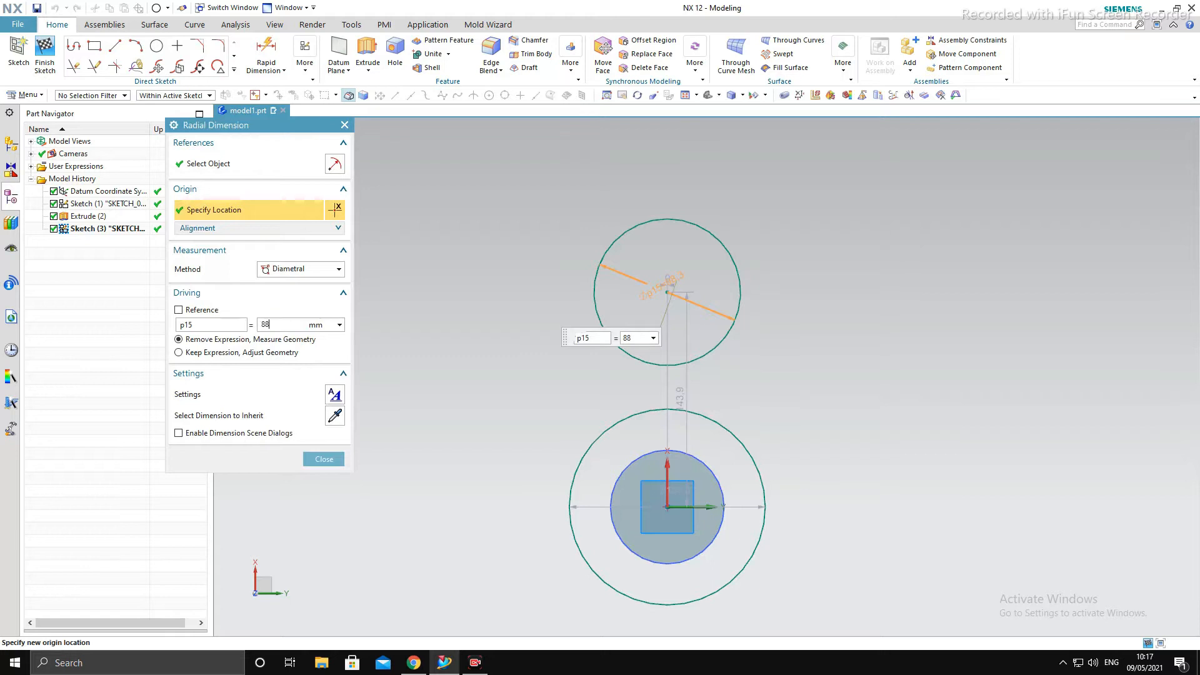
text(88.9)
key(Return)
key(Escape)
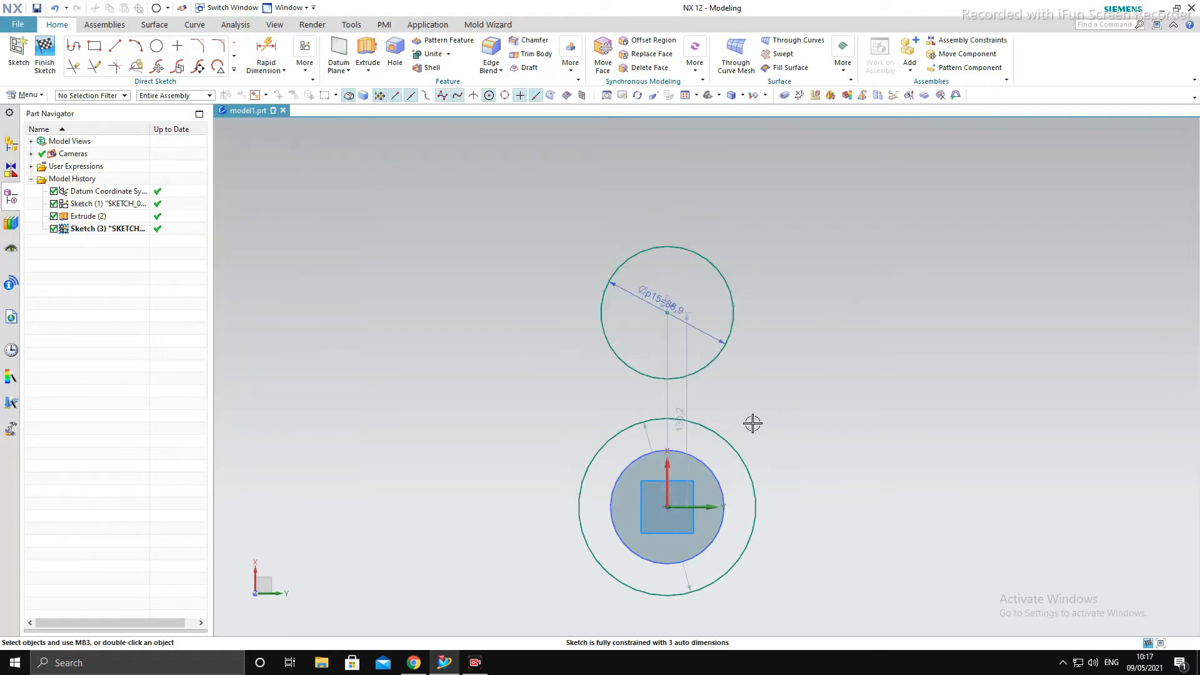
Dimension the radial gap between the disc's edge and the larger concentric circle, and set it to 12.7 mm.
scroll(752, 423, down, 2)
scroll(725, 425, up, 3)
click(265, 50)
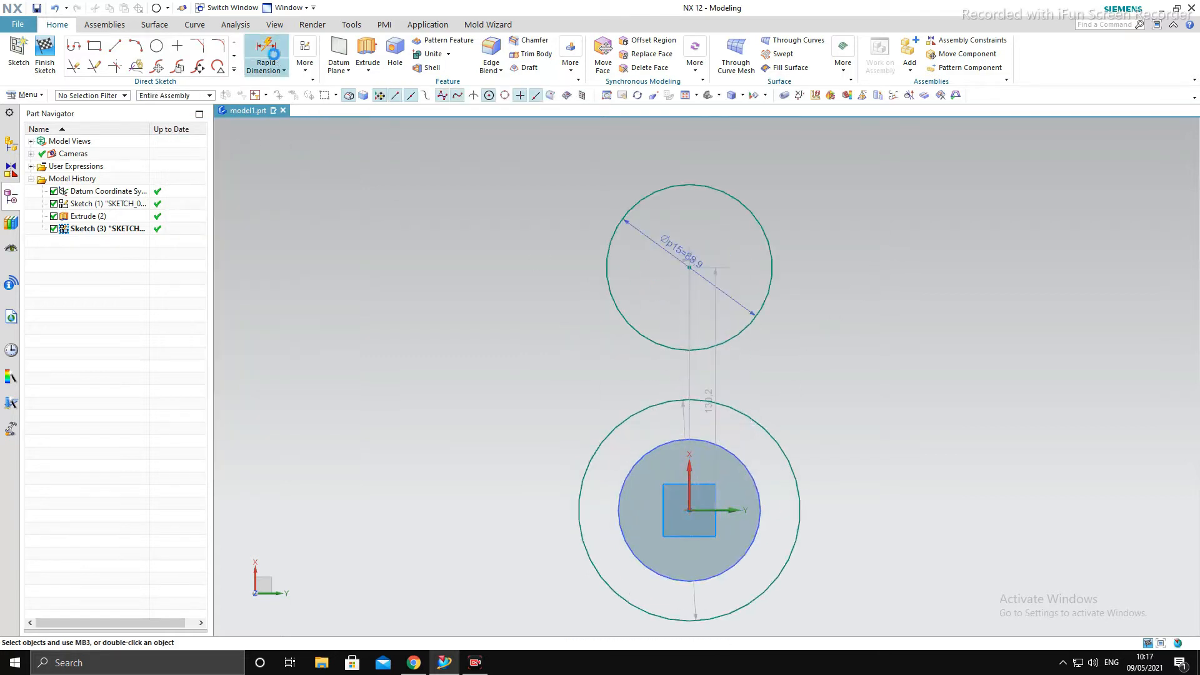
click(758, 510)
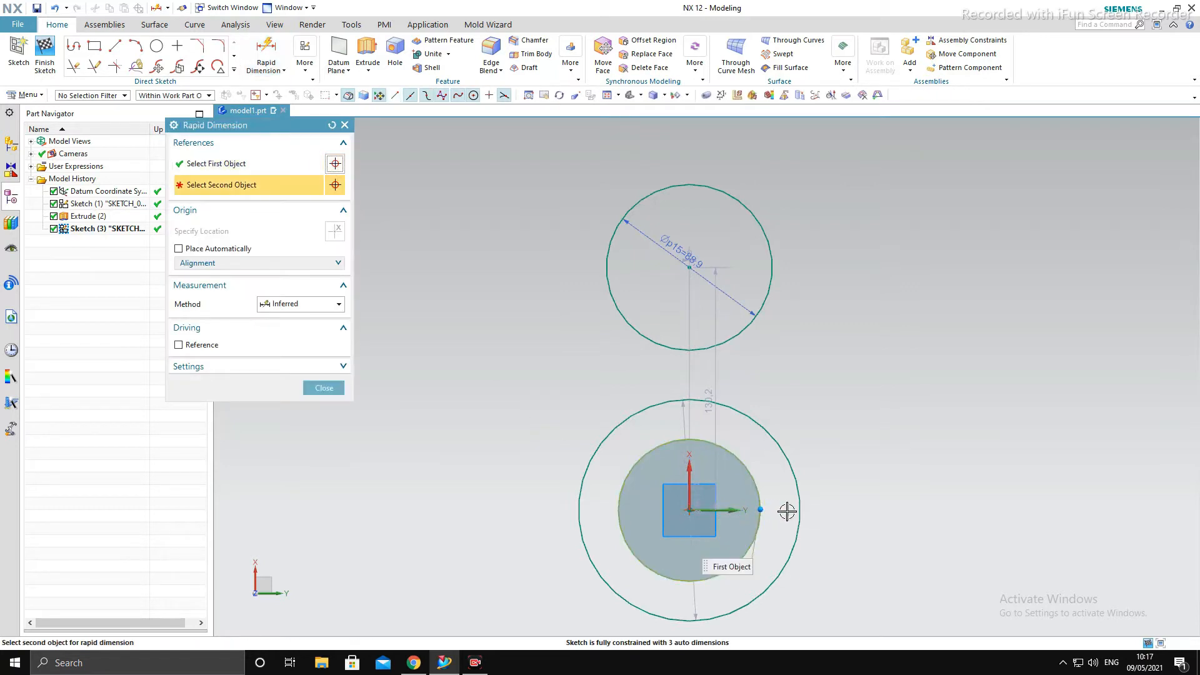
click(801, 511)
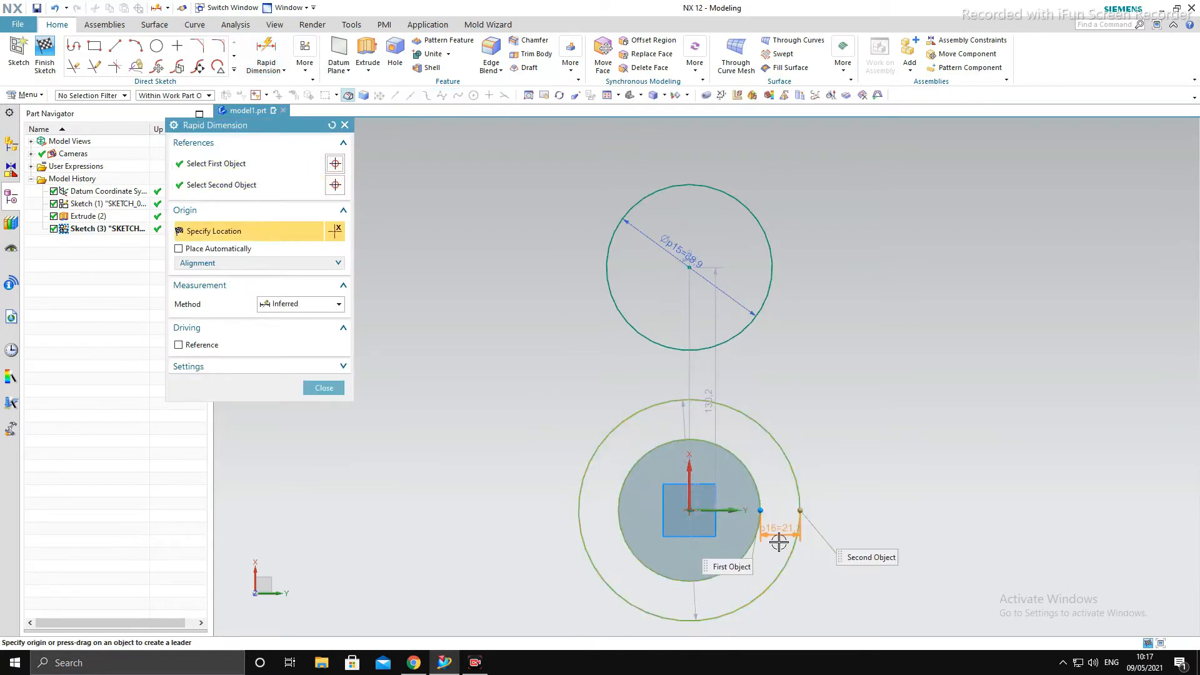
click(857, 452)
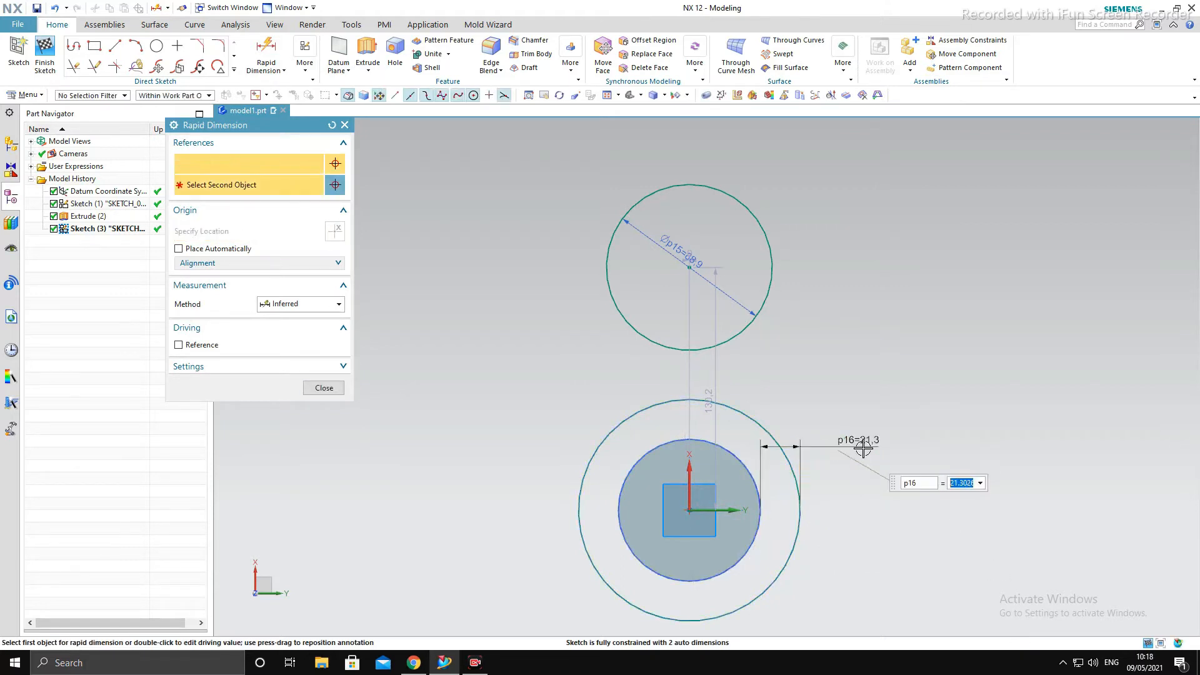
text(42)
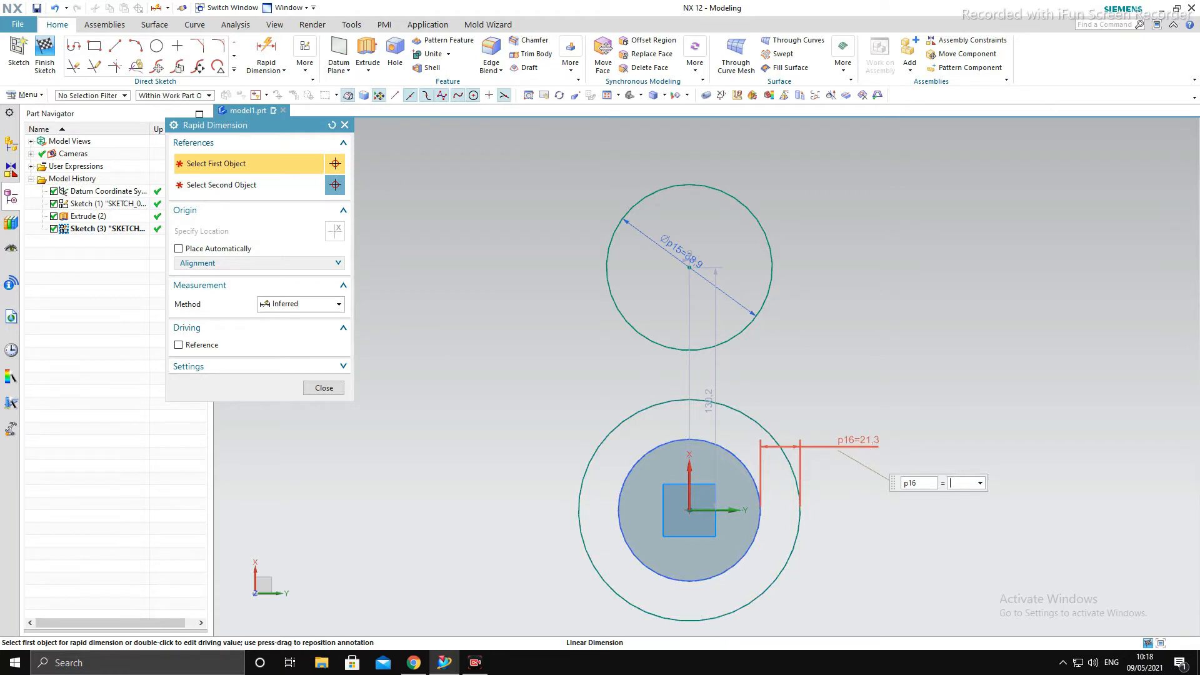
key(Return)
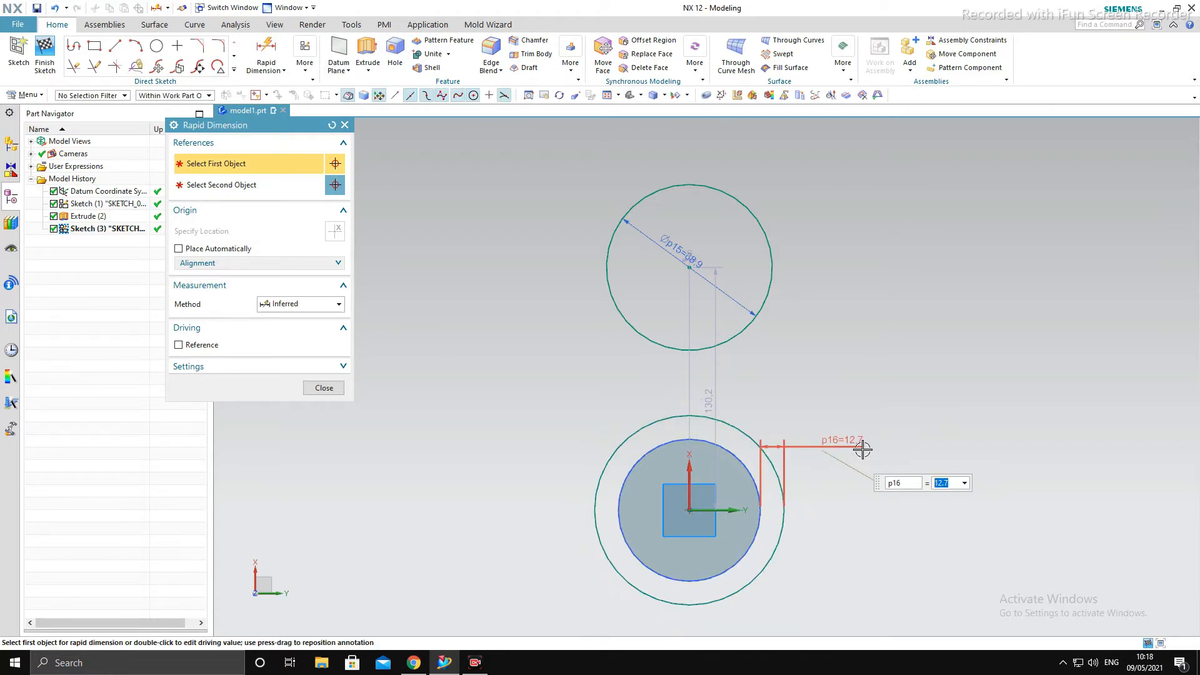
scroll(684, 392, up, 1)
key(Escape)
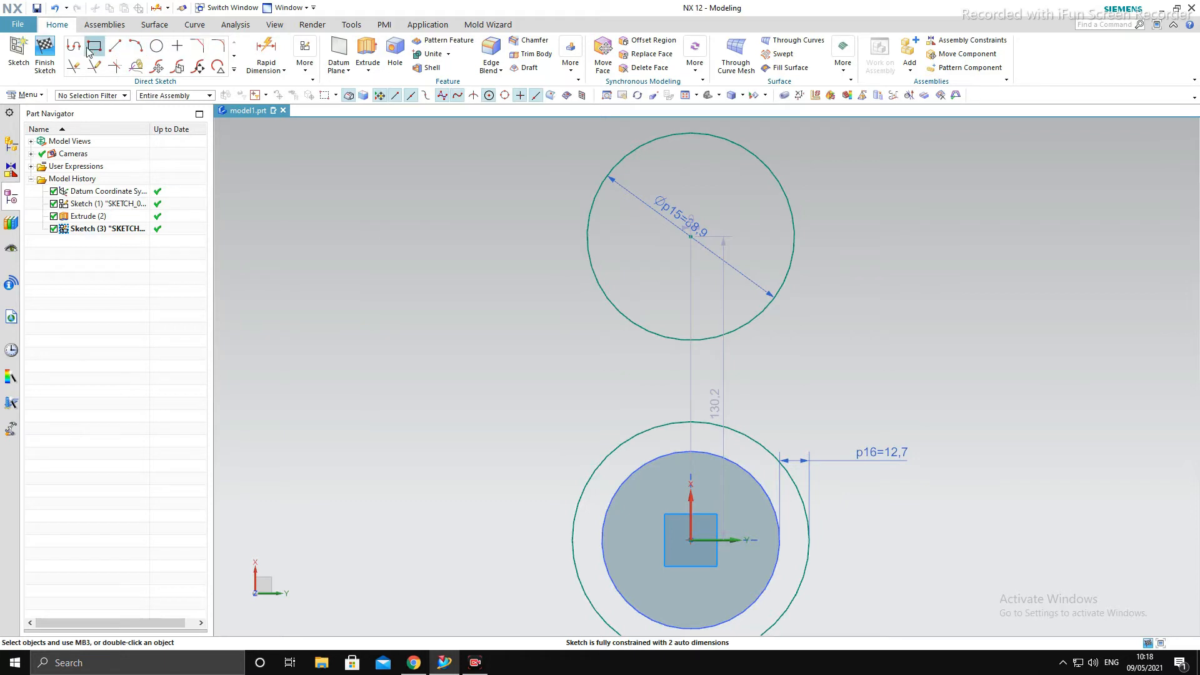
Dimension the vertical distance from the sketch origin to the upper circle's centre and set it to 63.5 mm.
click(267, 52)
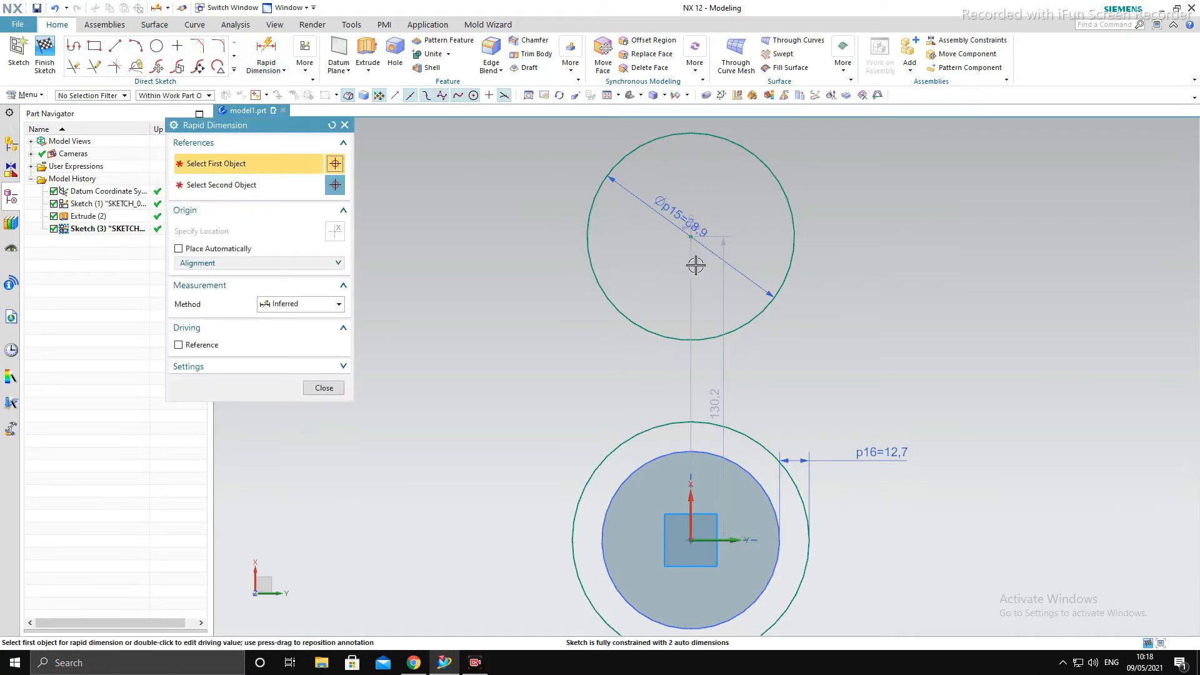
click(727, 378)
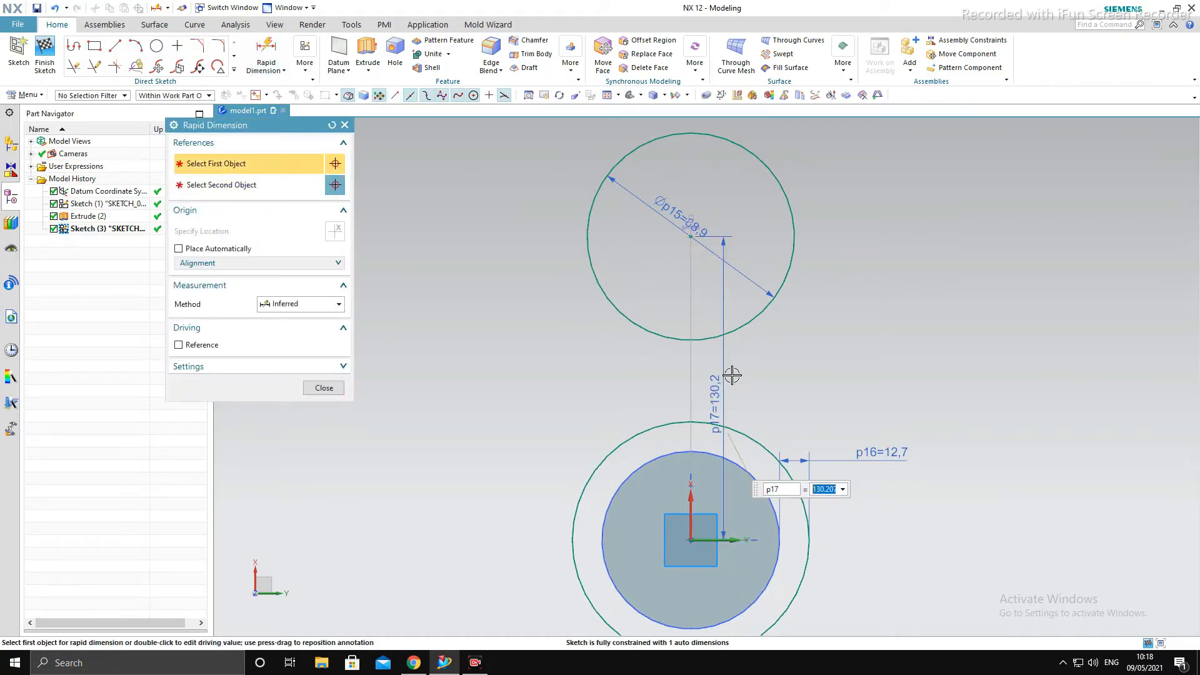
text(63.5)
key(Return)
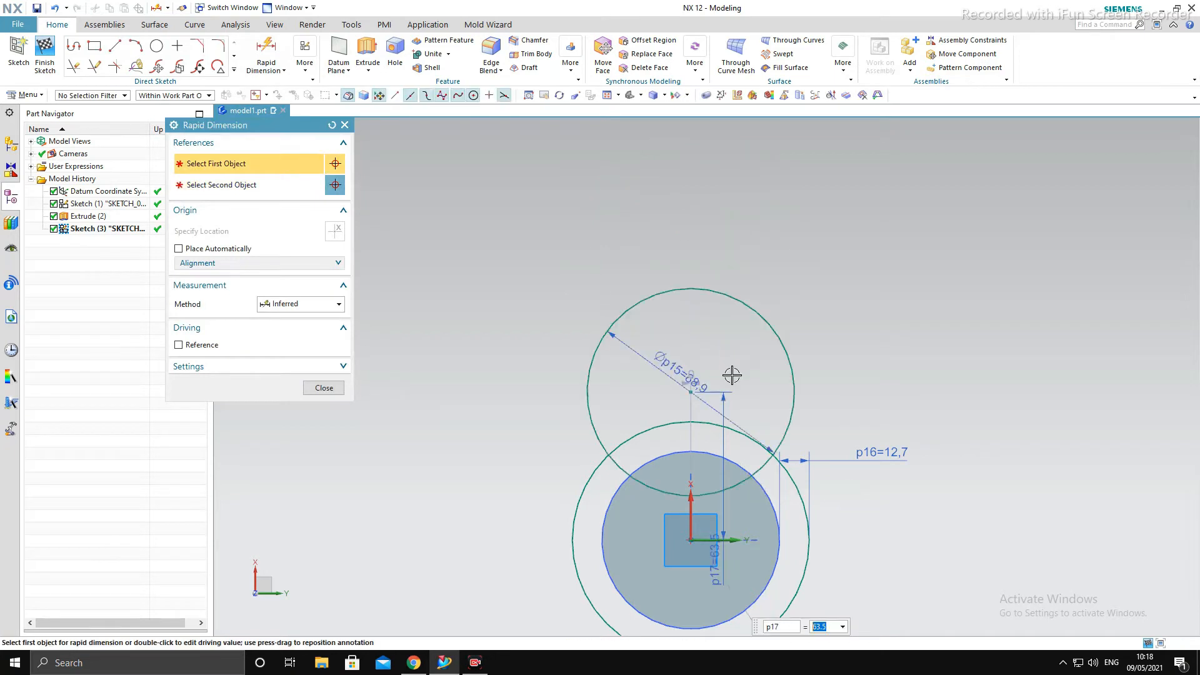
key(Escape)
scroll(755, 337, down, 4)
scroll(755, 358, up, 4)
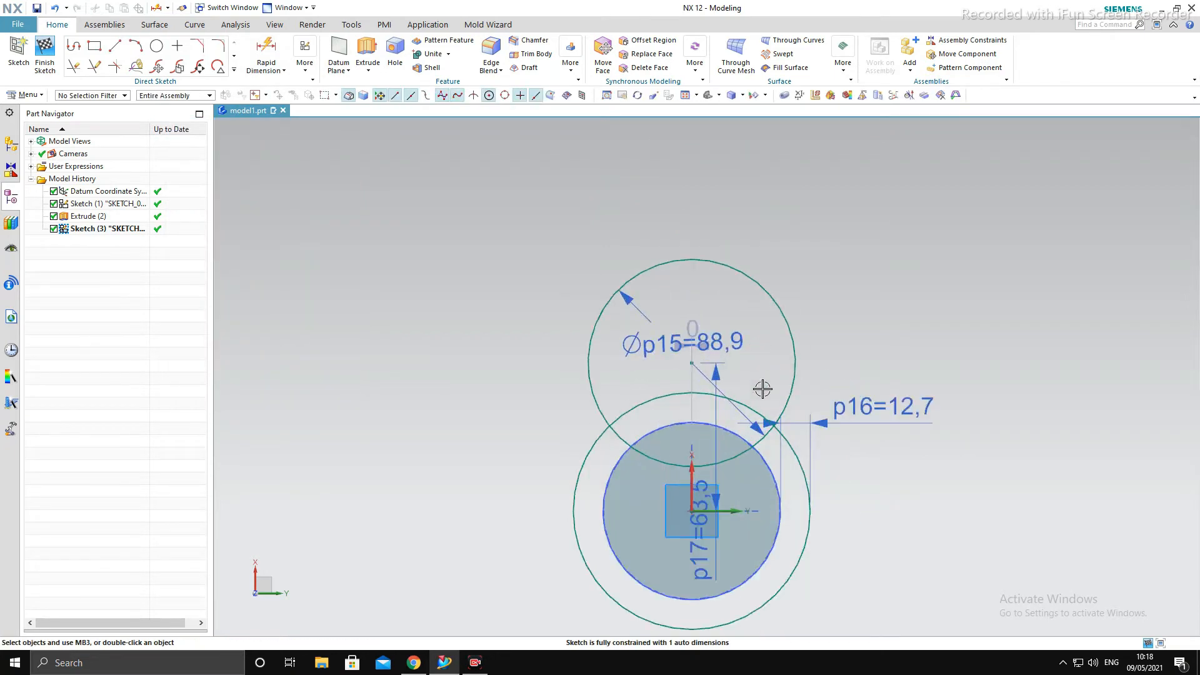
key(ctrl+f)
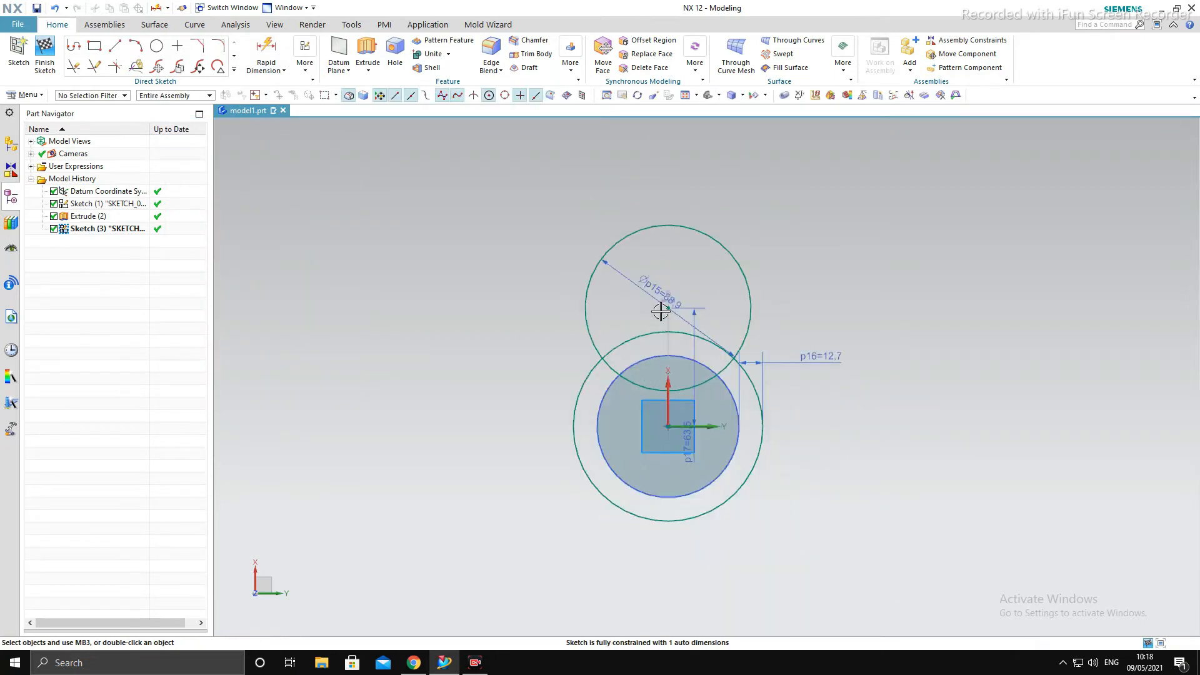
Constrain the upper circle's centre to lie on the sketch's vertical X axis.
click(664, 404)
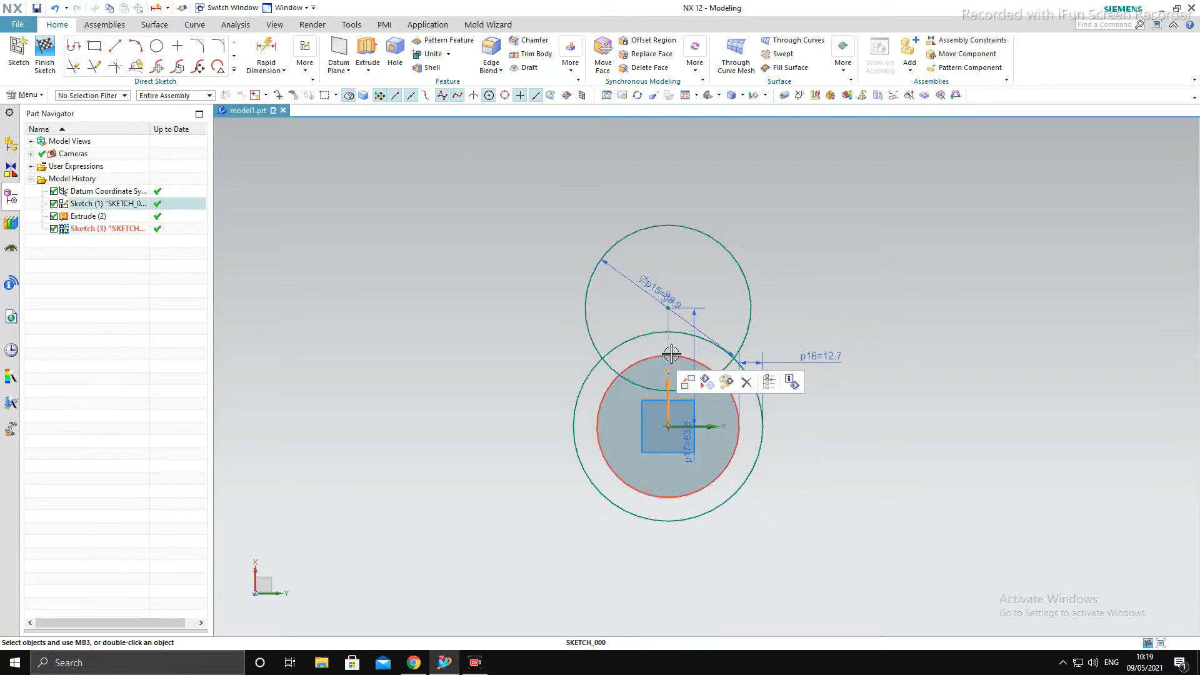
click(668, 307)
click(691, 288)
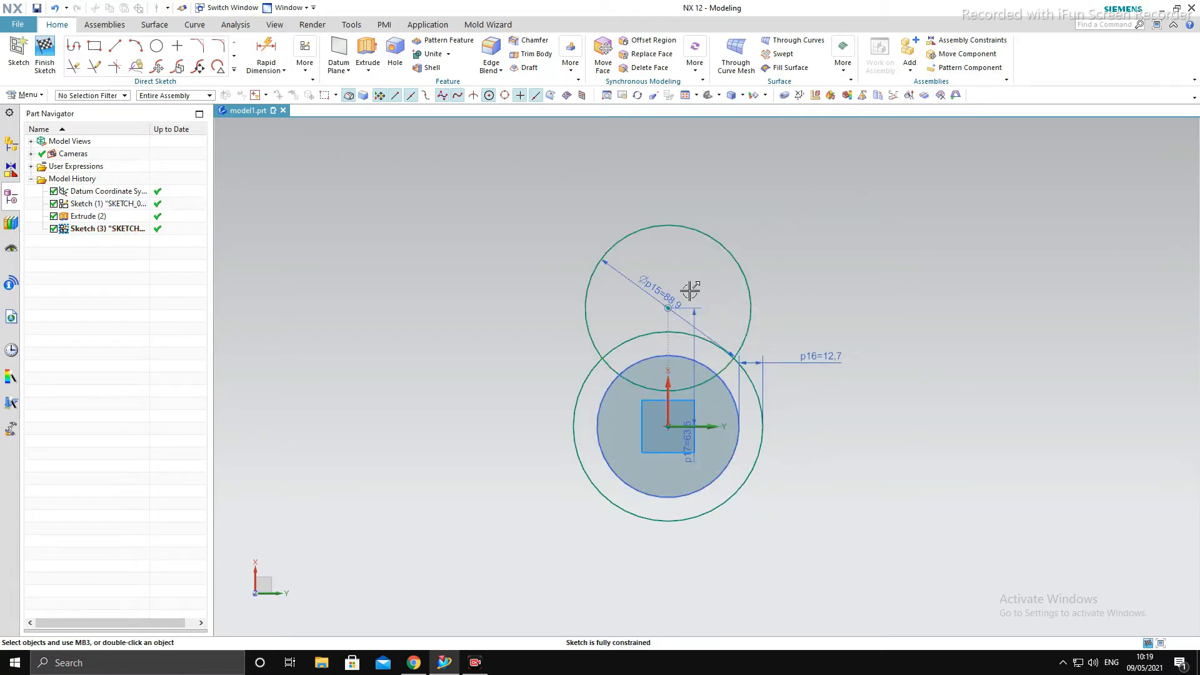
scroll(668, 374, up, 1)
scroll(668, 376, down, 2)
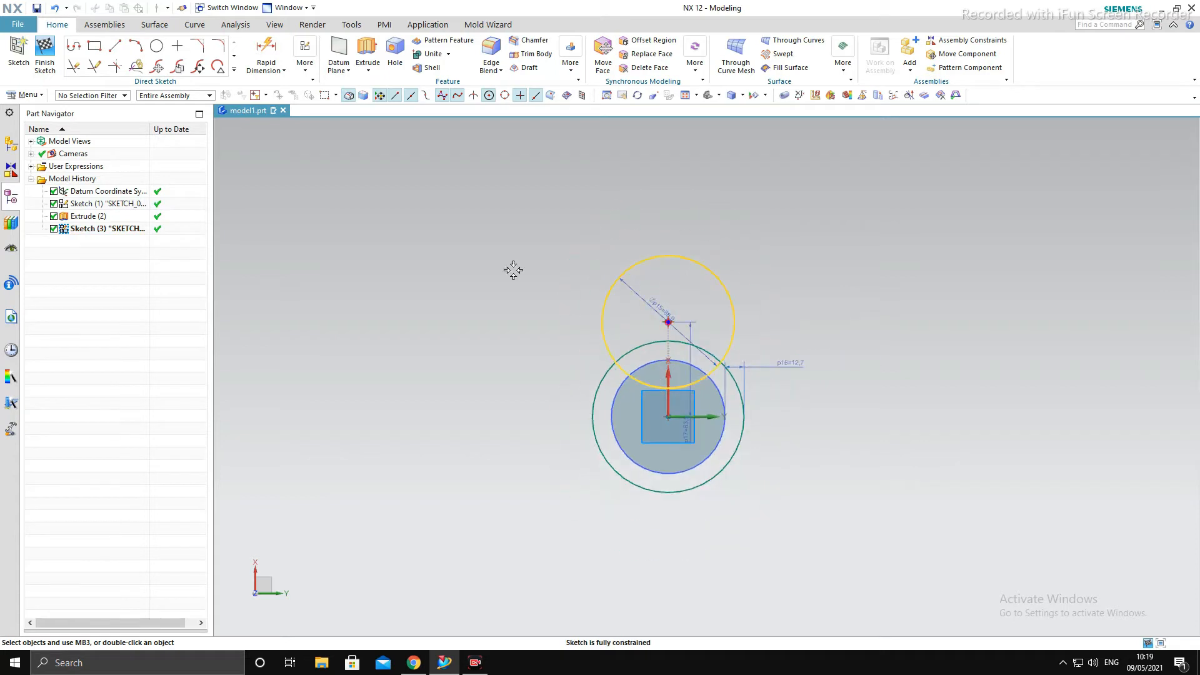
Draw a line along the left side of the profile, tangent to the upper circle and the larger lower circle.
click(118, 45)
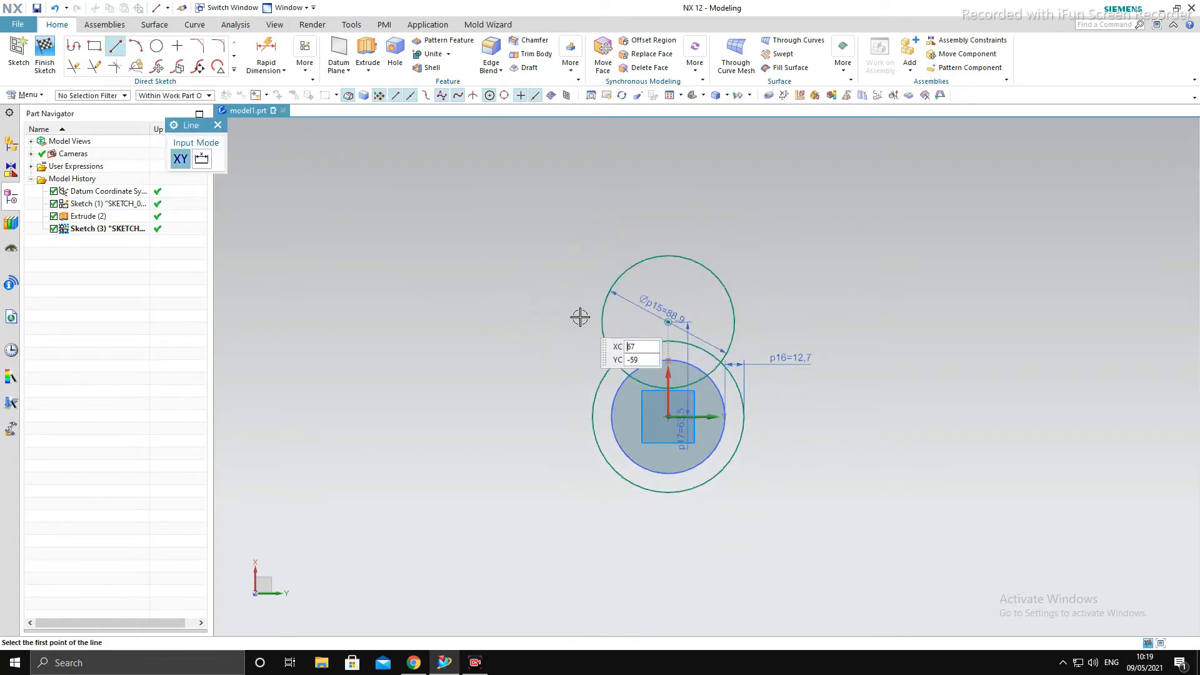
click(605, 305)
key(Escape)
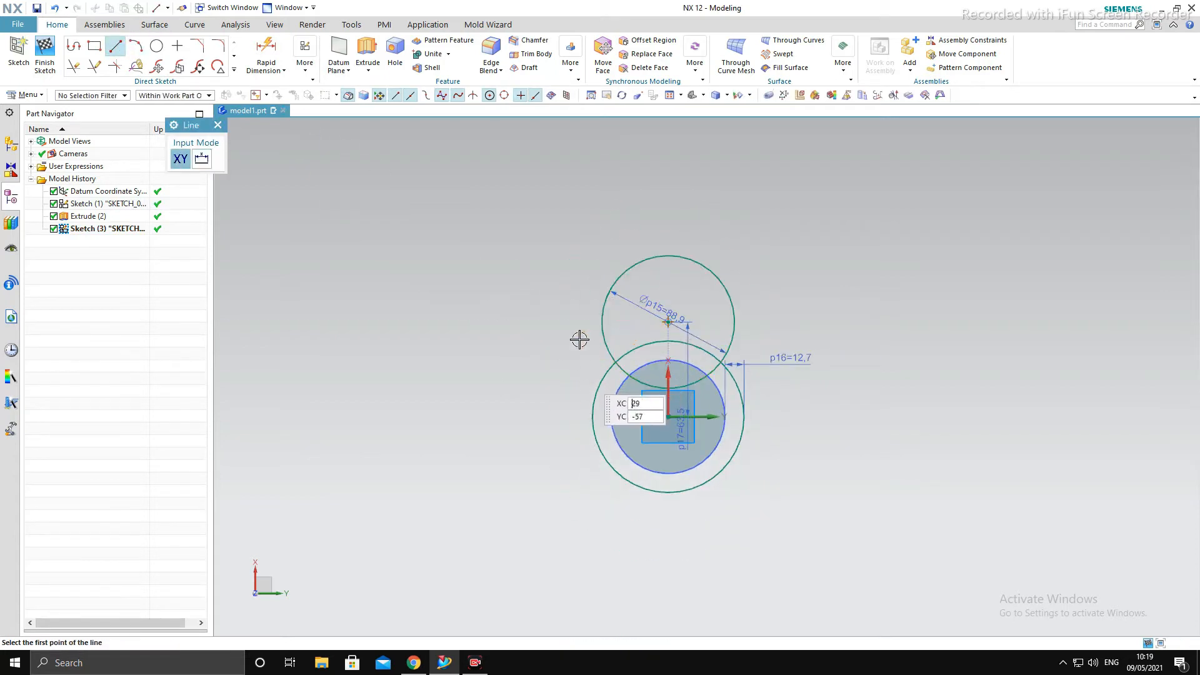
click(603, 305)
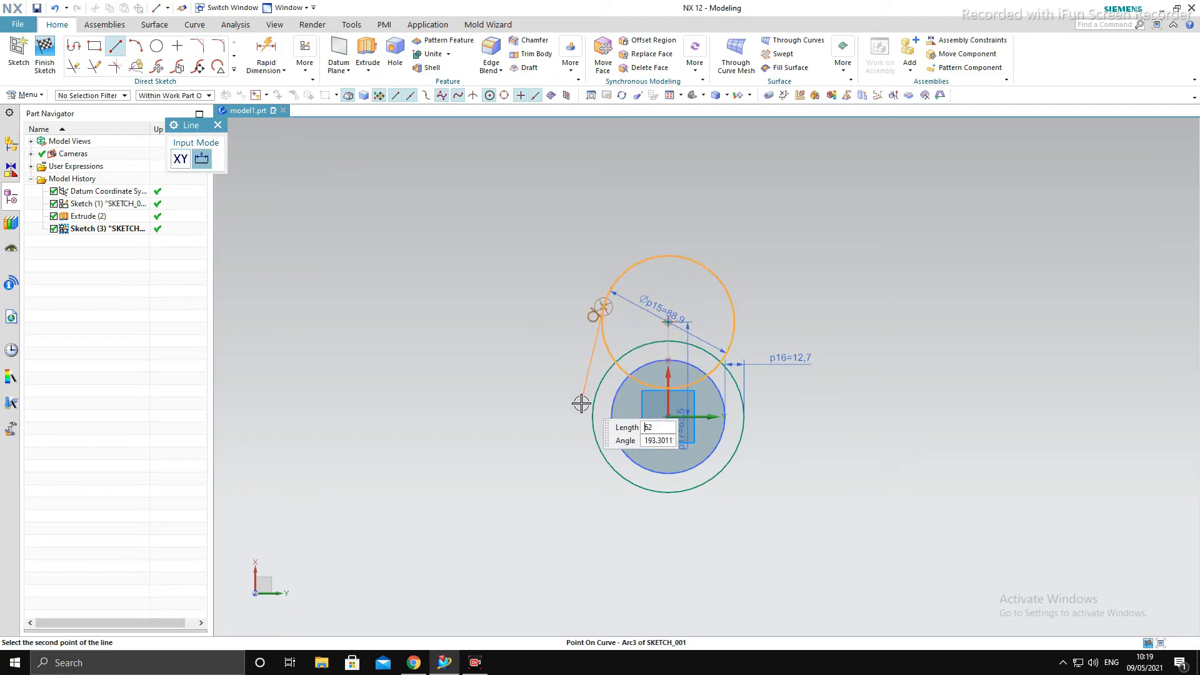
click(588, 420)
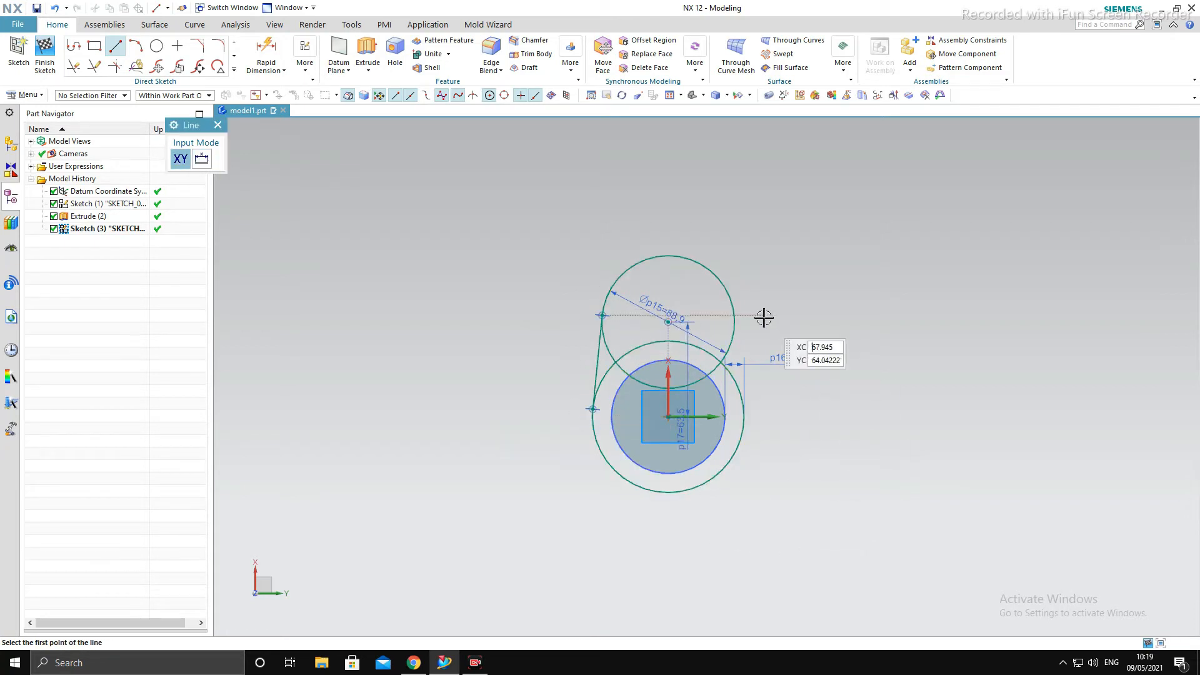
Draw the matching line on the right side of the profile, tangent to the upper circle and the larger lower circle.
click(736, 315)
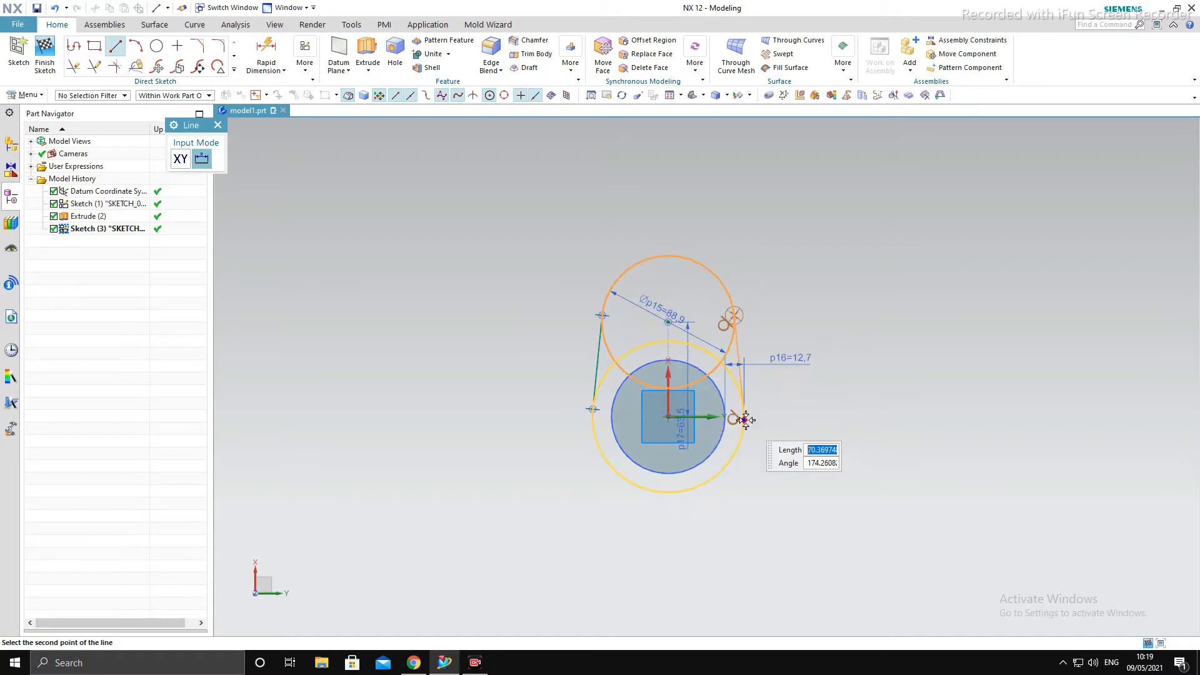
click(746, 420)
scroll(729, 348, up, 2)
key(Escape)
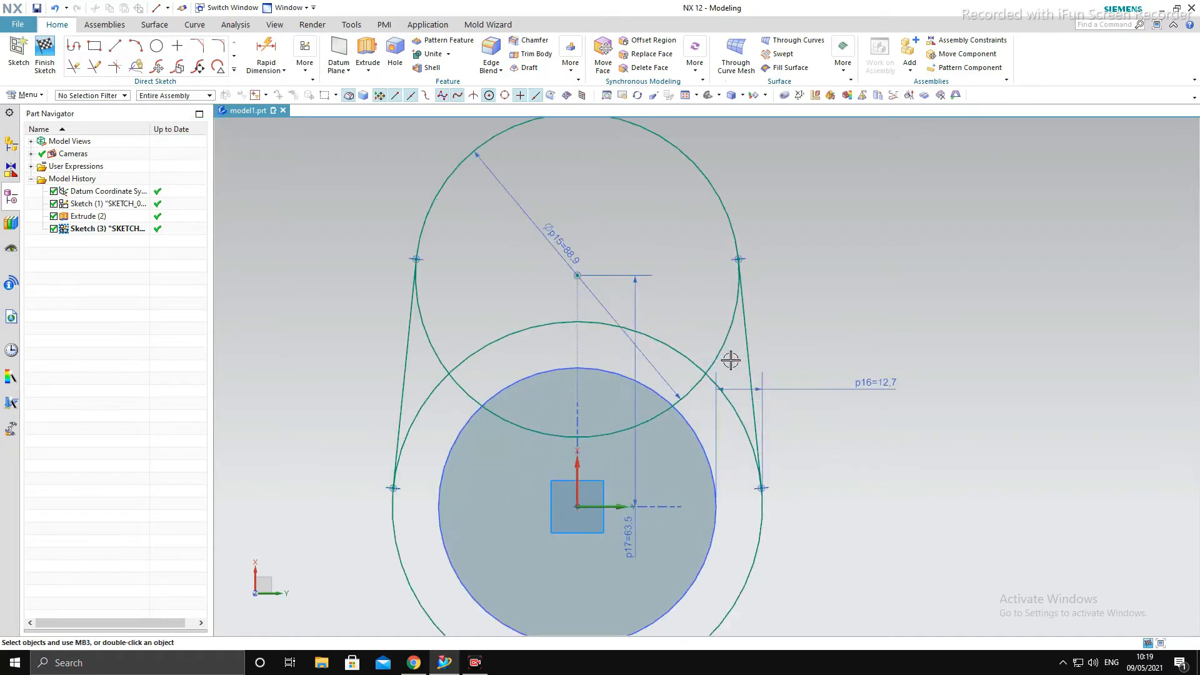
scroll(765, 401, down, 1)
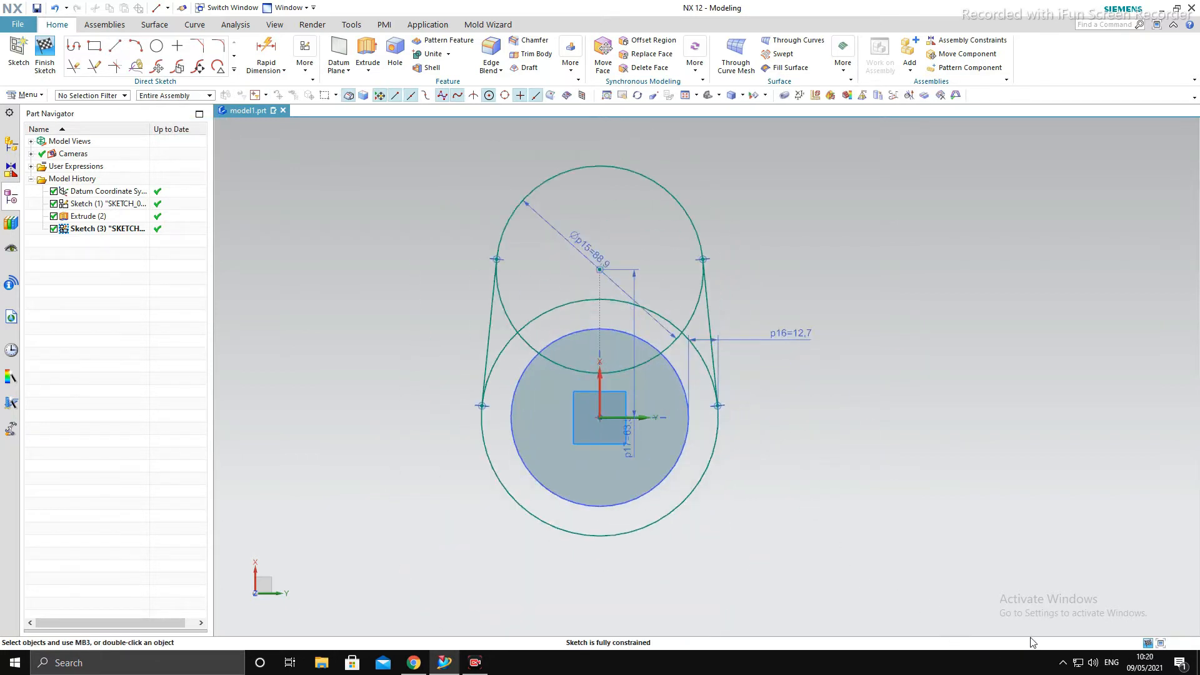
Trim away the inner arcs of the upper and larger lower circles to leave one closed outline, and finish the sketch.
click(74, 66)
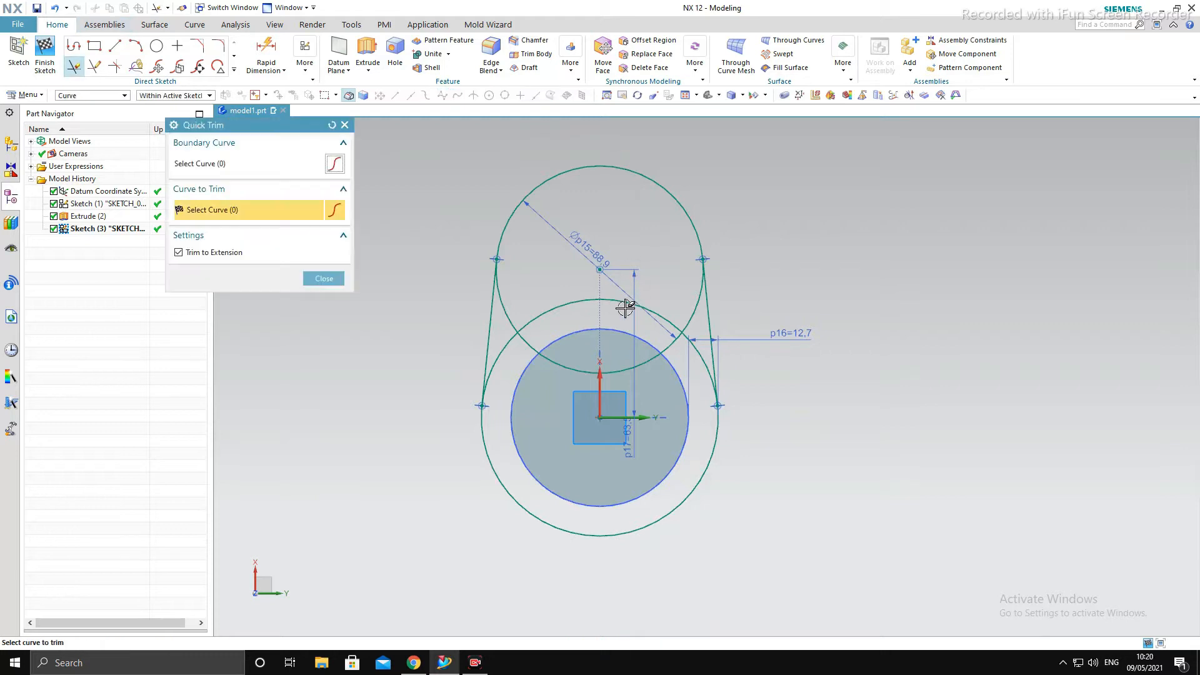
click(656, 318)
click(682, 325)
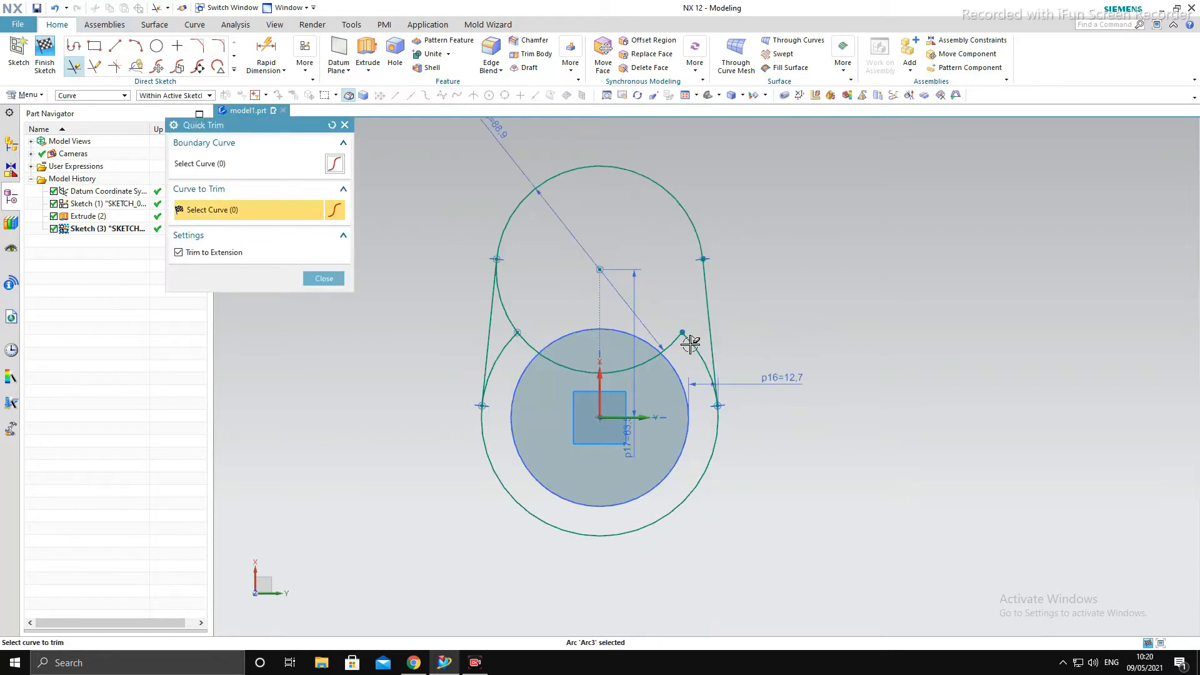
click(691, 341)
click(642, 354)
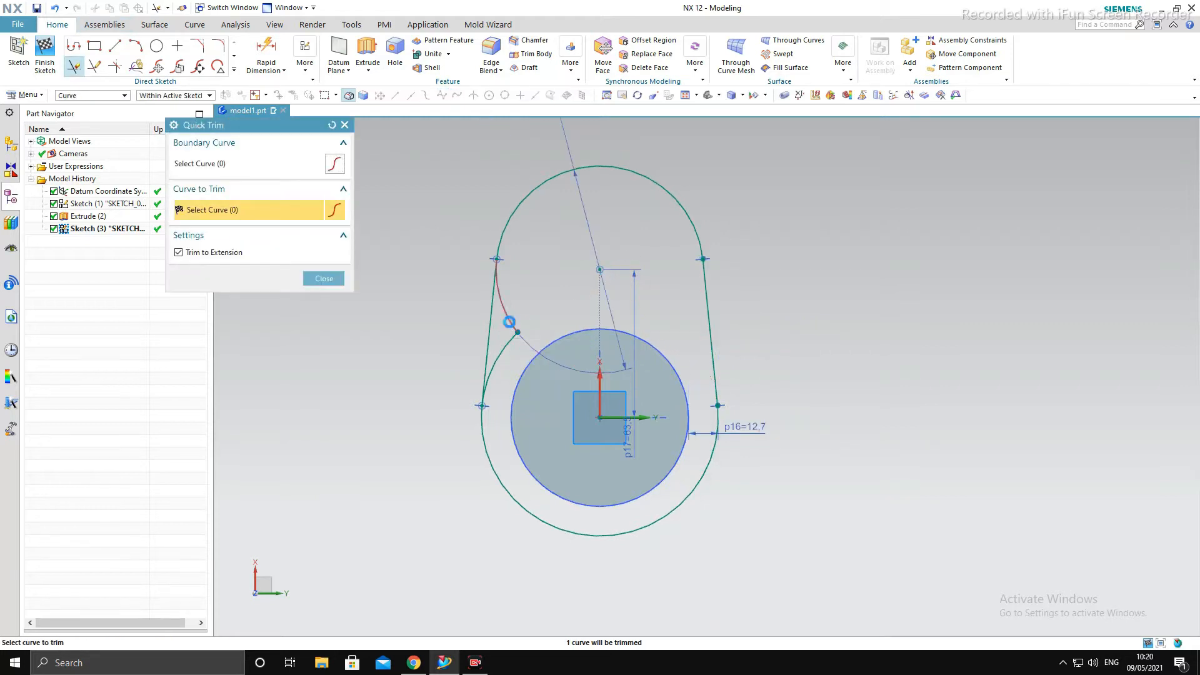
click(510, 321)
click(510, 335)
click(324, 278)
scroll(482, 350, down, 3)
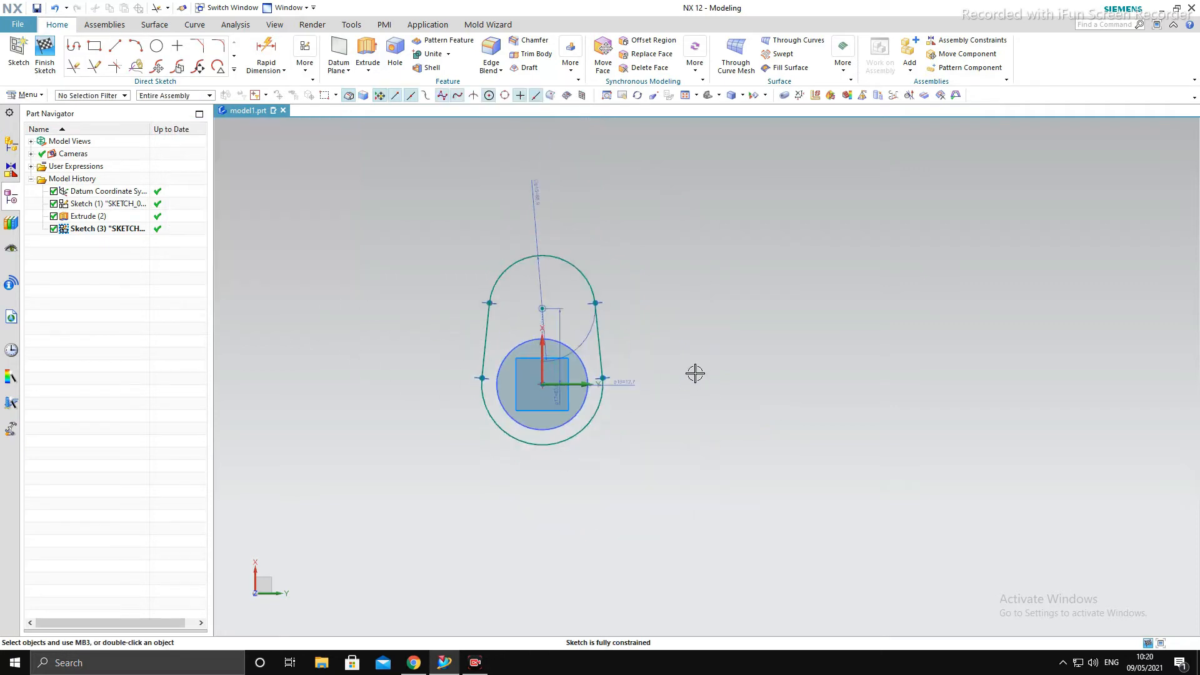
mouse_move(695, 373)
middle_down()
mouse_move(635, 400)
mouse_move(634, 412)
middle_up()
click(44, 50)
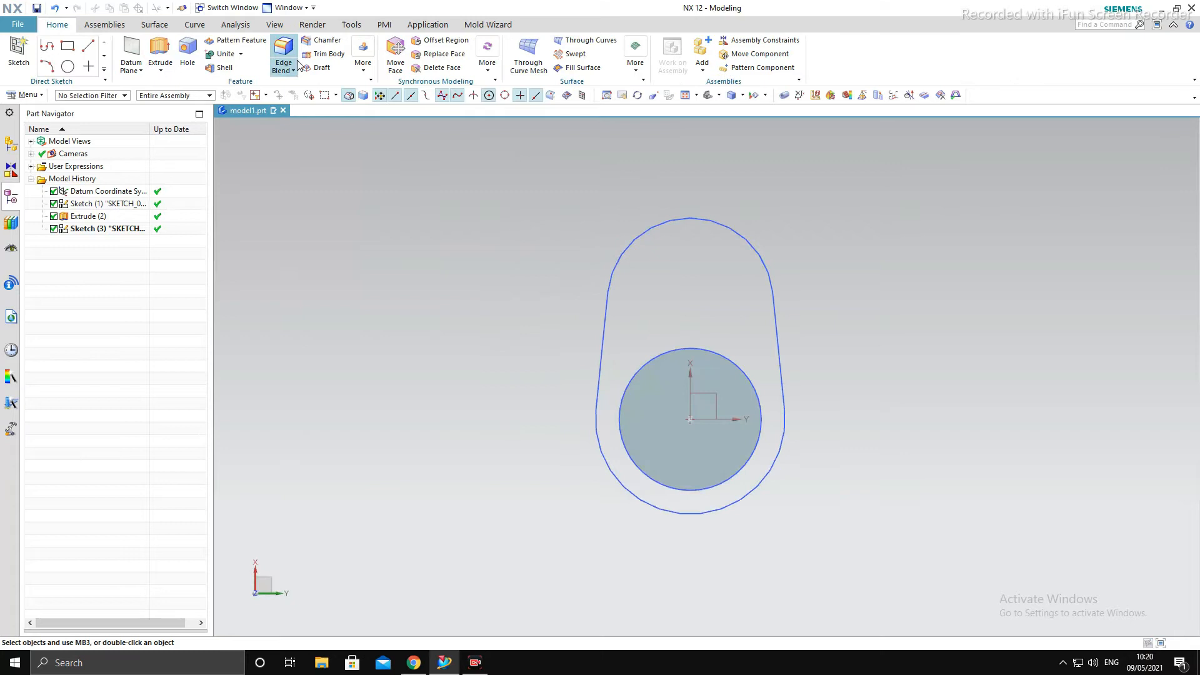
Extrude the closed outline 19 mm in the reversed direction, away from the disc, with the Boolean left at Inferred.
click(160, 51)
middle_drag(940, 432, 834, 480)
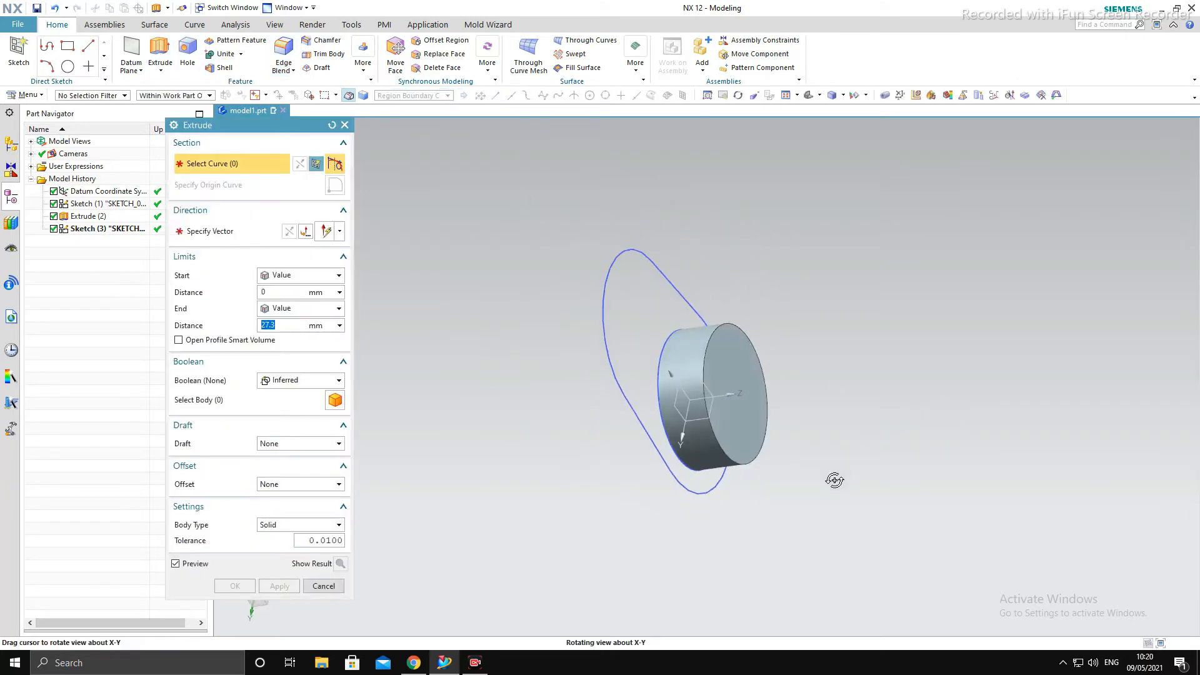
click(621, 310)
mouse_move(621, 311)
middle_down()
mouse_move(876, 410)
mouse_move(811, 419)
middle_up()
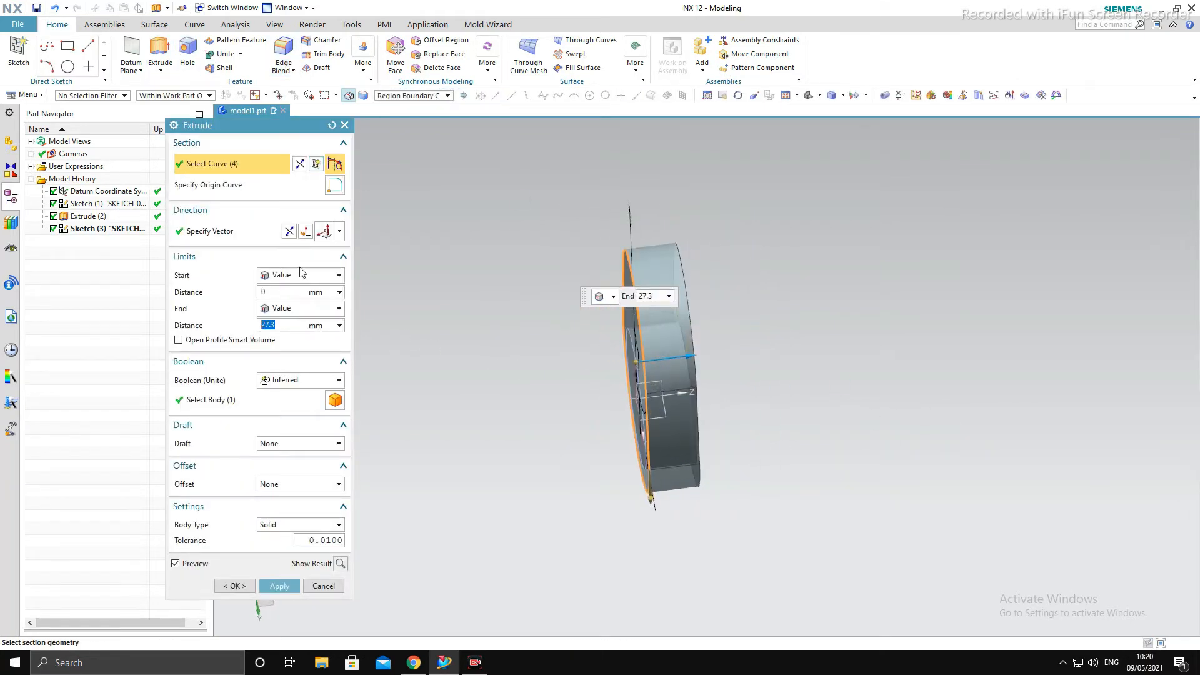
click(294, 230)
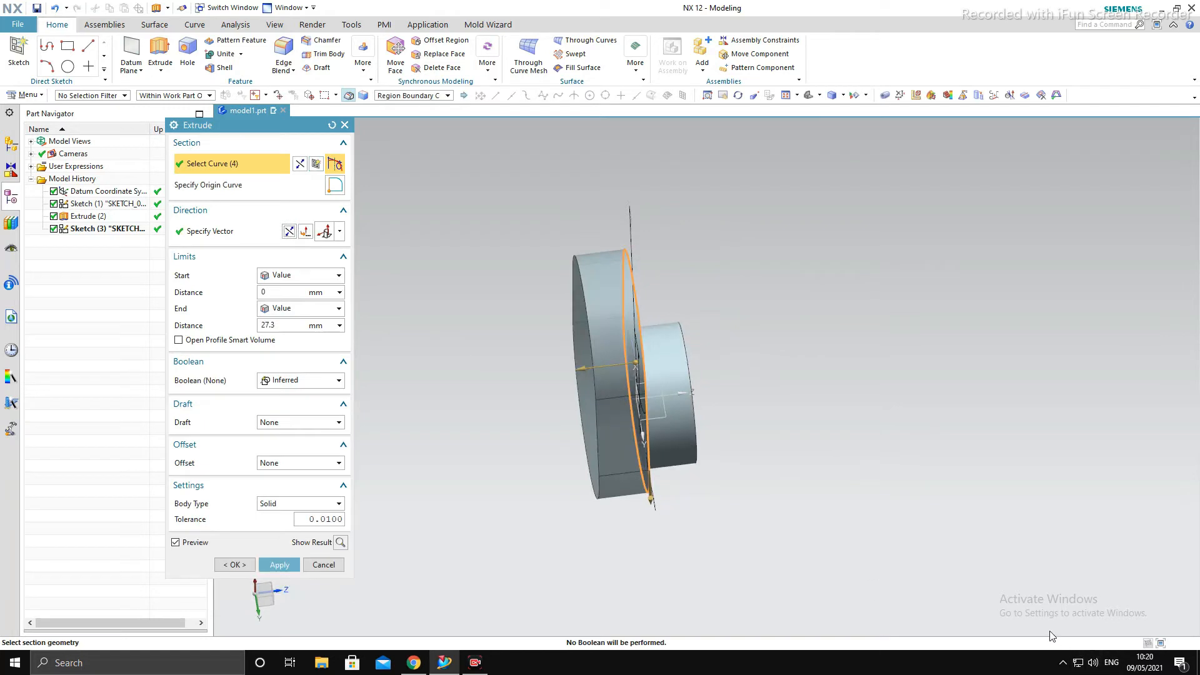
click(297, 325)
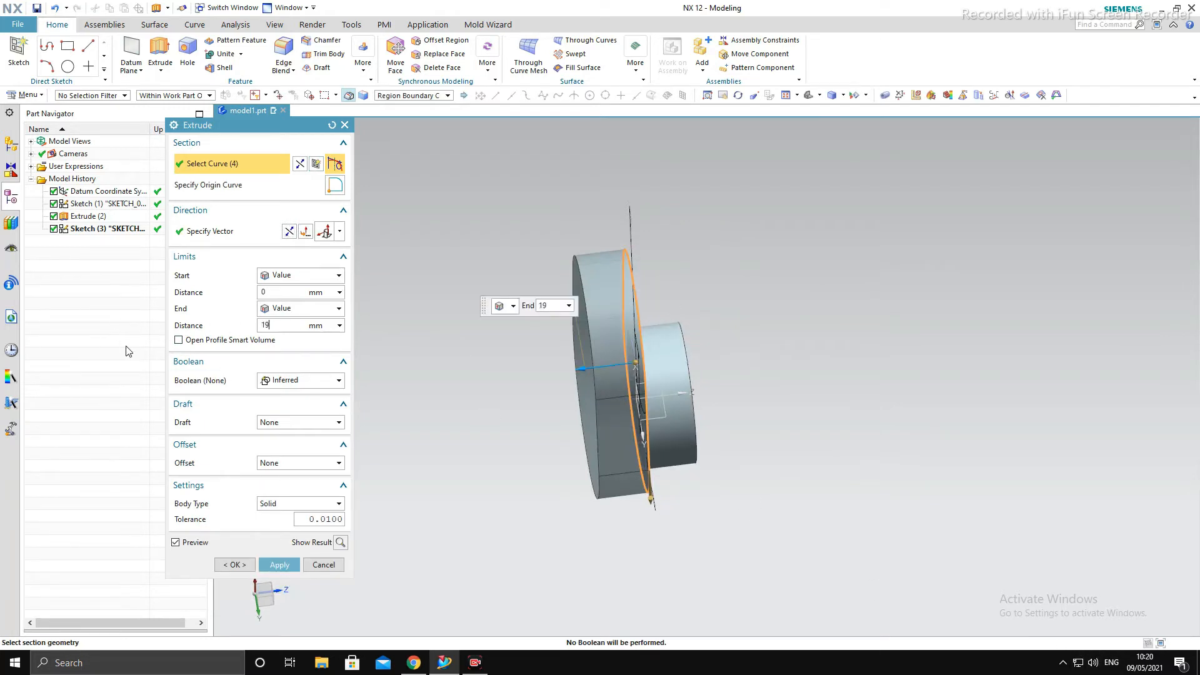
text(19)
key(Return)
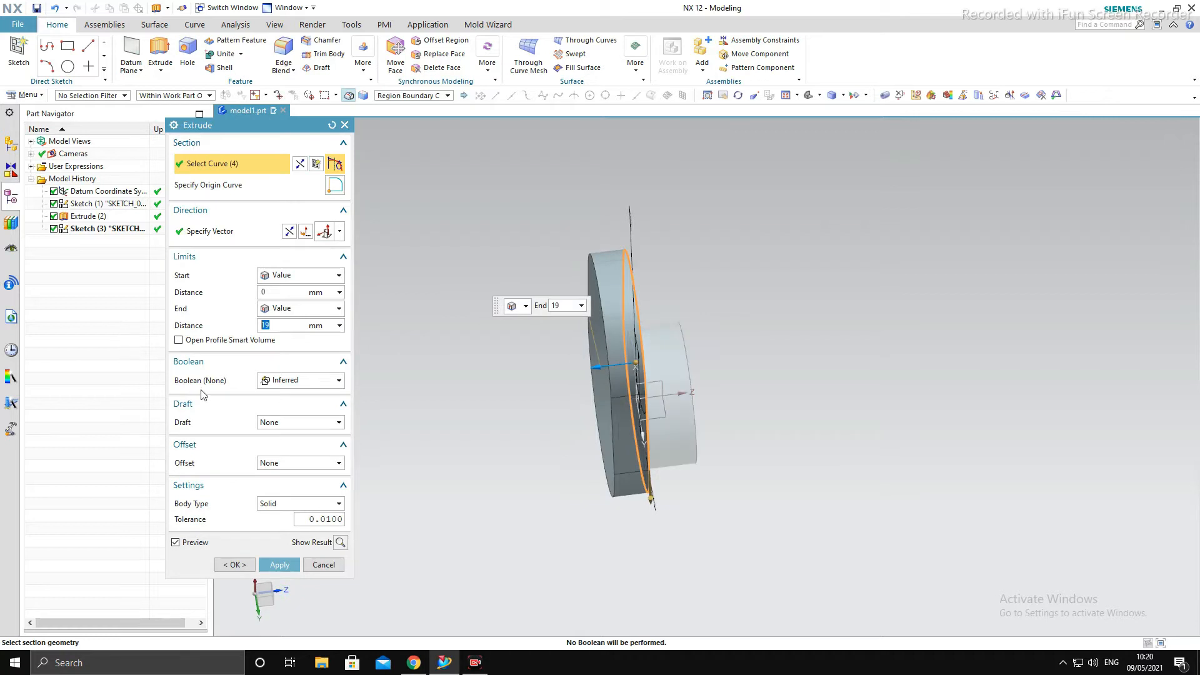
click(280, 565)
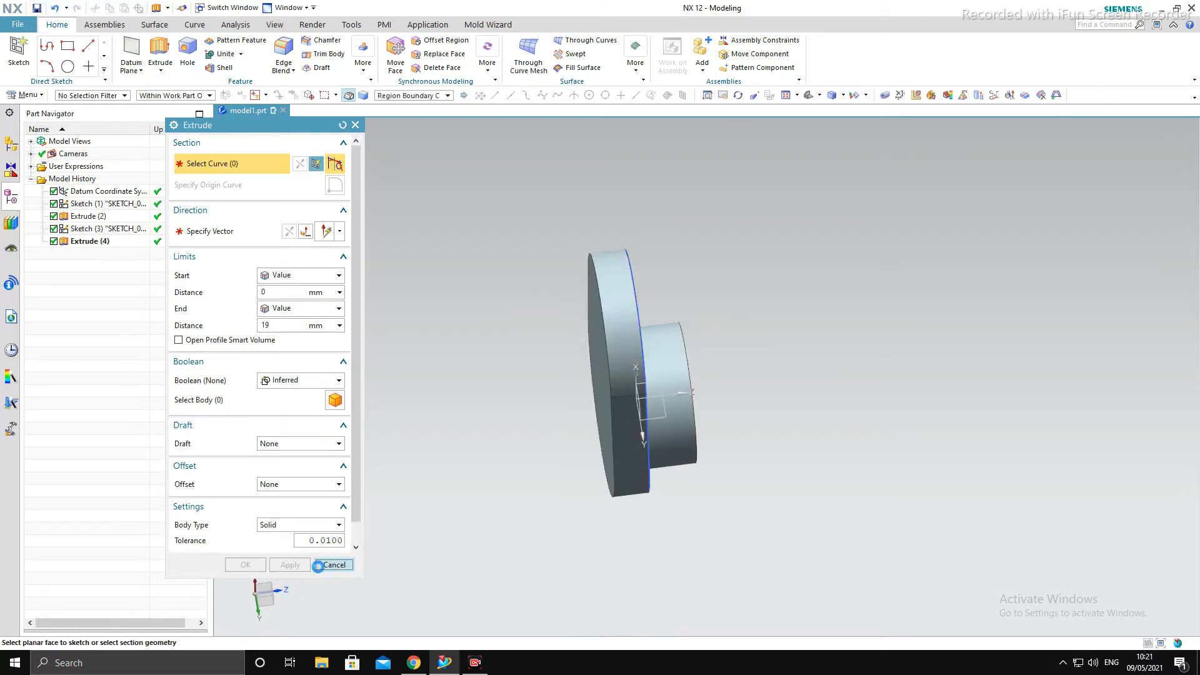
click(318, 566)
Create a sketch on the plate's flat face opposite the disc, viewed square-on with the X axis pointing up.
middle_drag(569, 490, 614, 436)
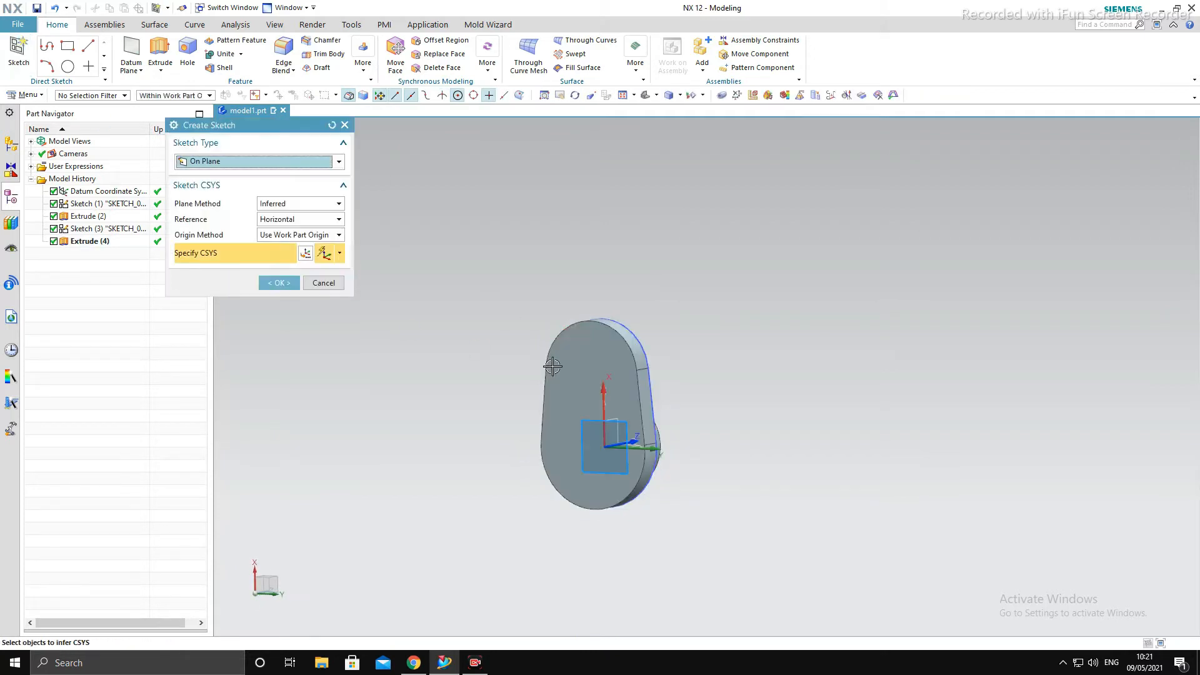
click(582, 361)
middle_click(767, 360)
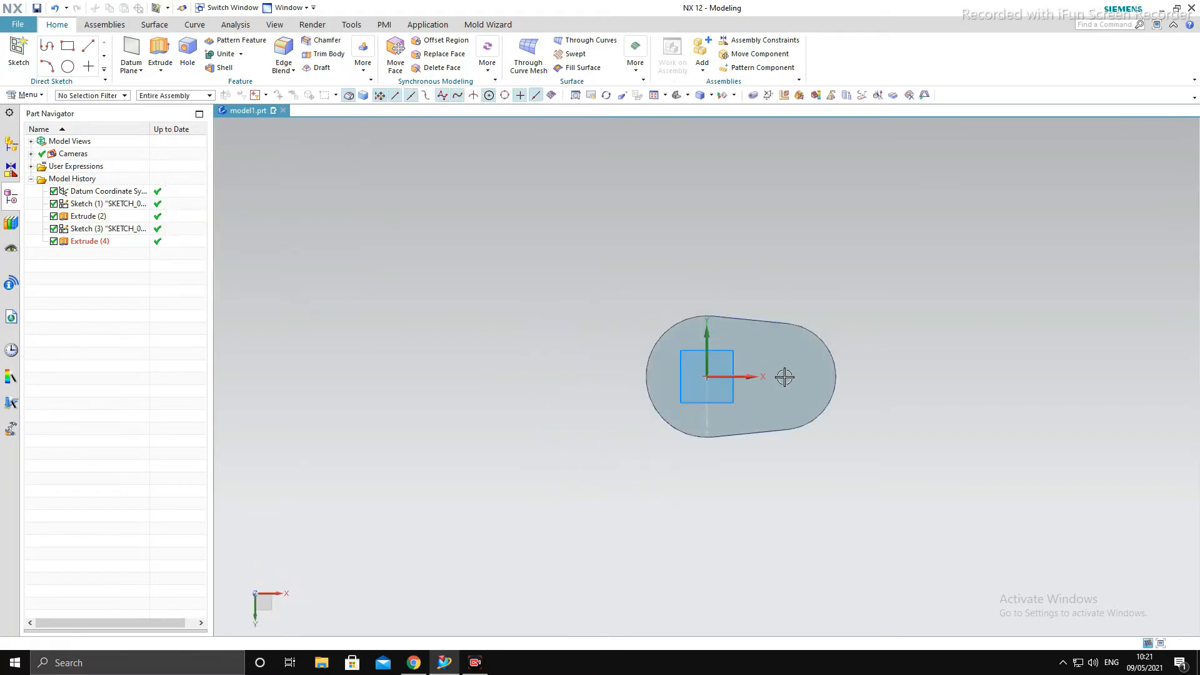
mouse_move(785, 378)
middle_down()
mouse_move(834, 260)
mouse_move(897, 356)
mouse_move(901, 339)
middle_up()
key(F8)
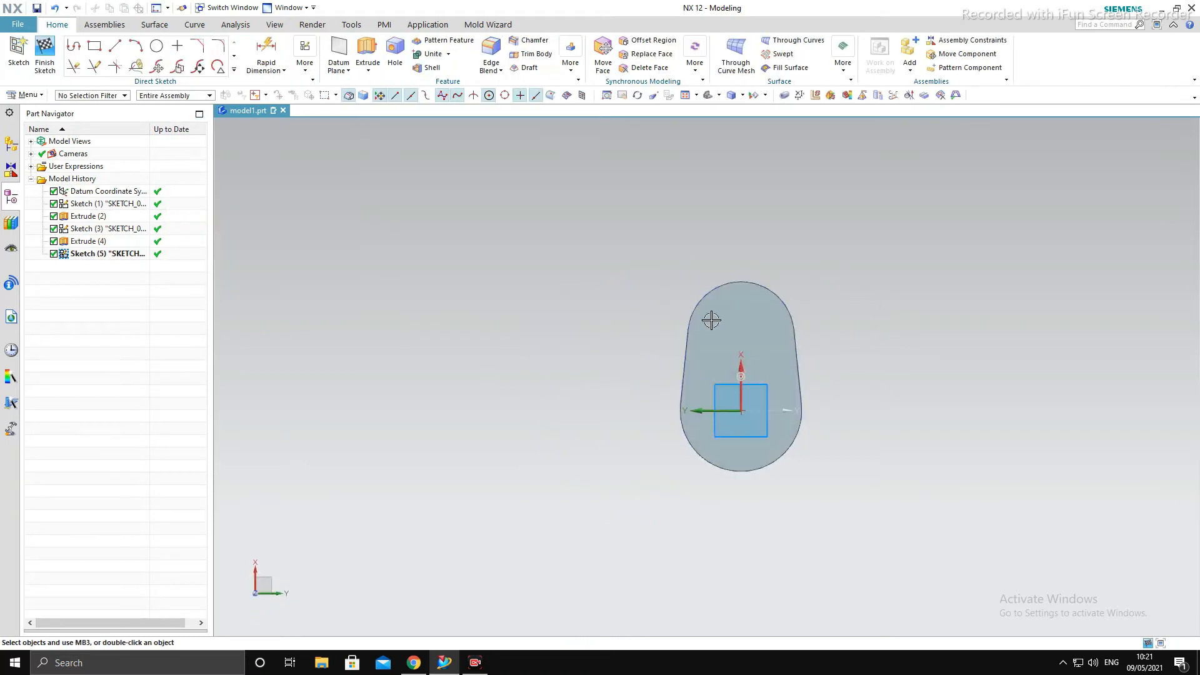
scroll(714, 321, up, 2)
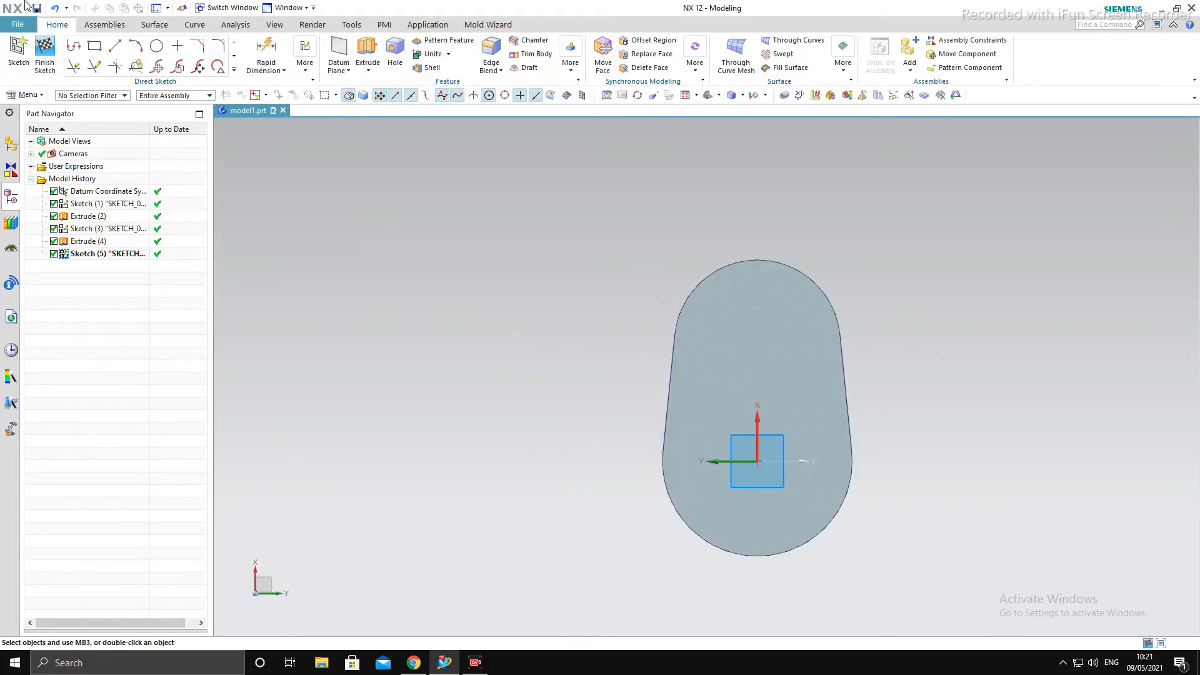
Draw a circle of 63.5 mm diameter concentric with the plate's smaller rounded end, and finish the sketch.
click(156, 46)
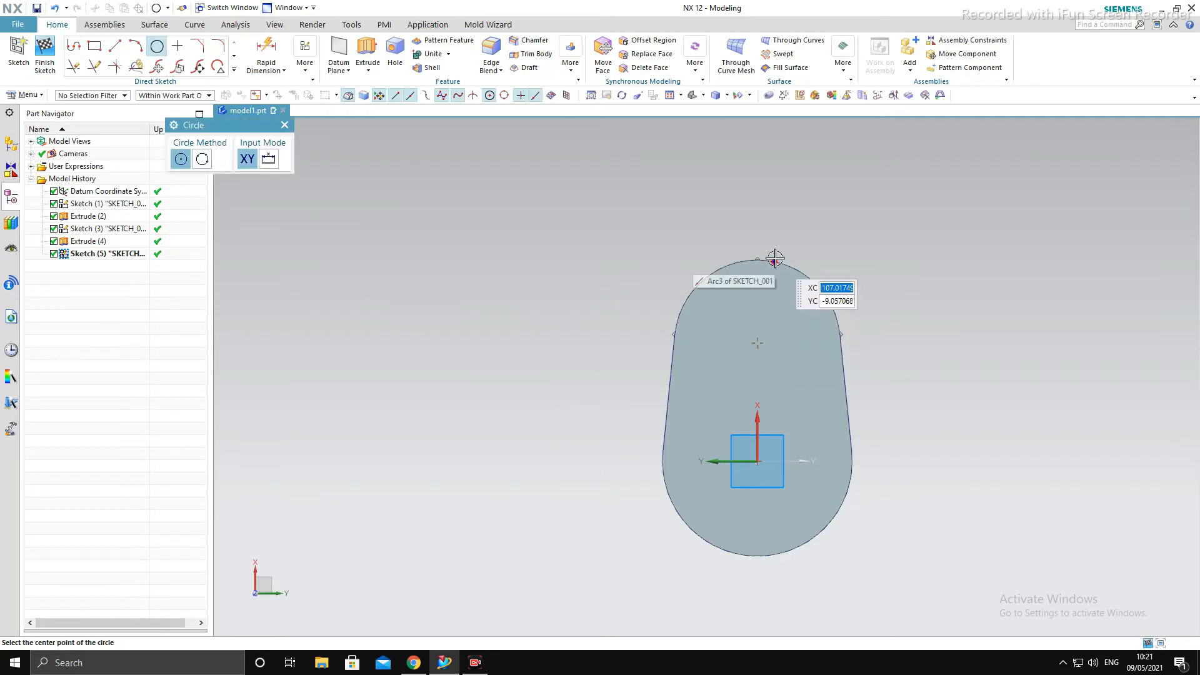
click(758, 343)
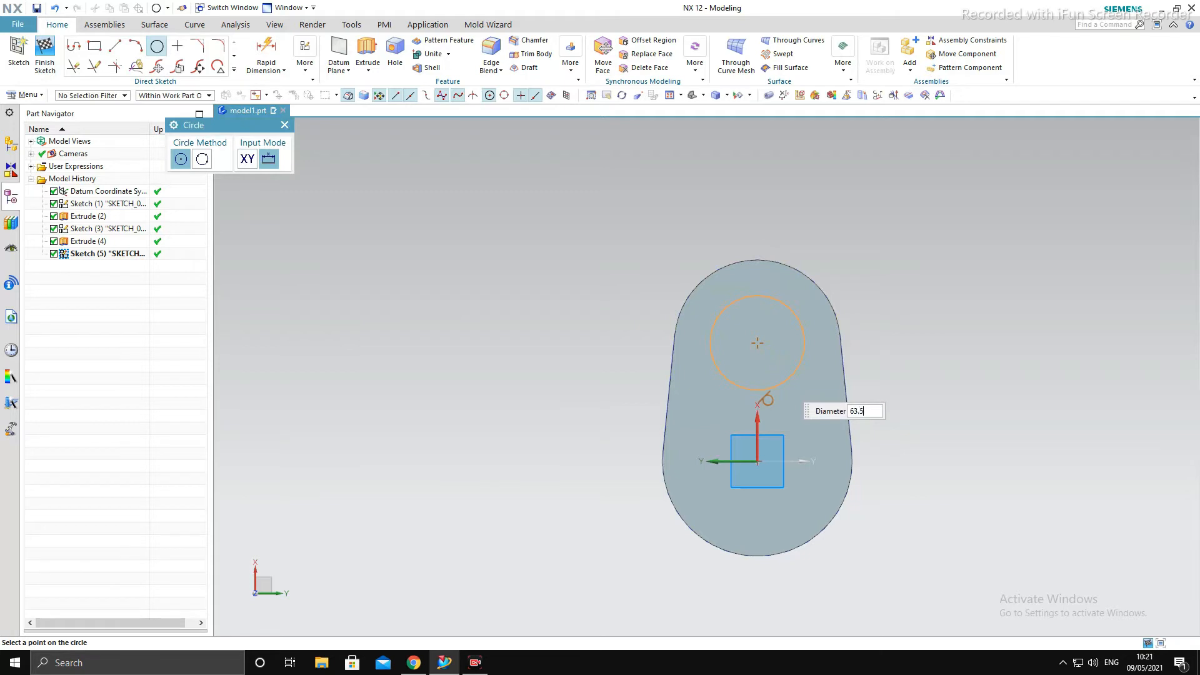
text(63.5)
key(Return)
key(Escape)
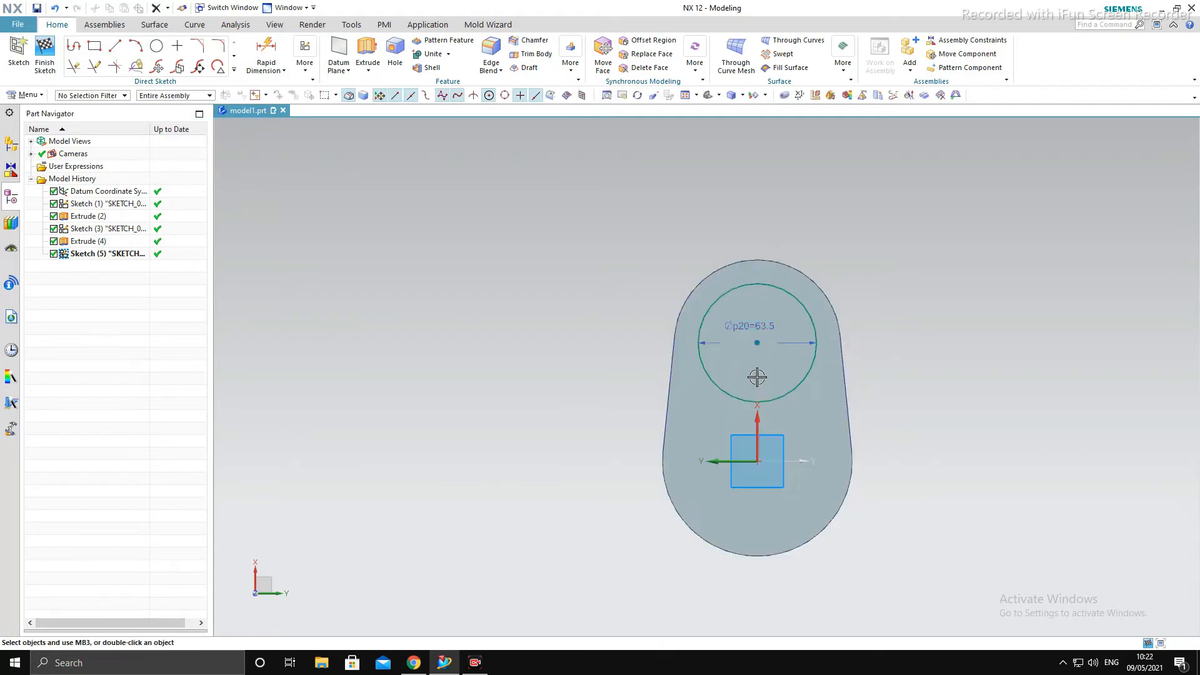
scroll(757, 375, up, 2)
middle_drag(763, 371, 723, 380)
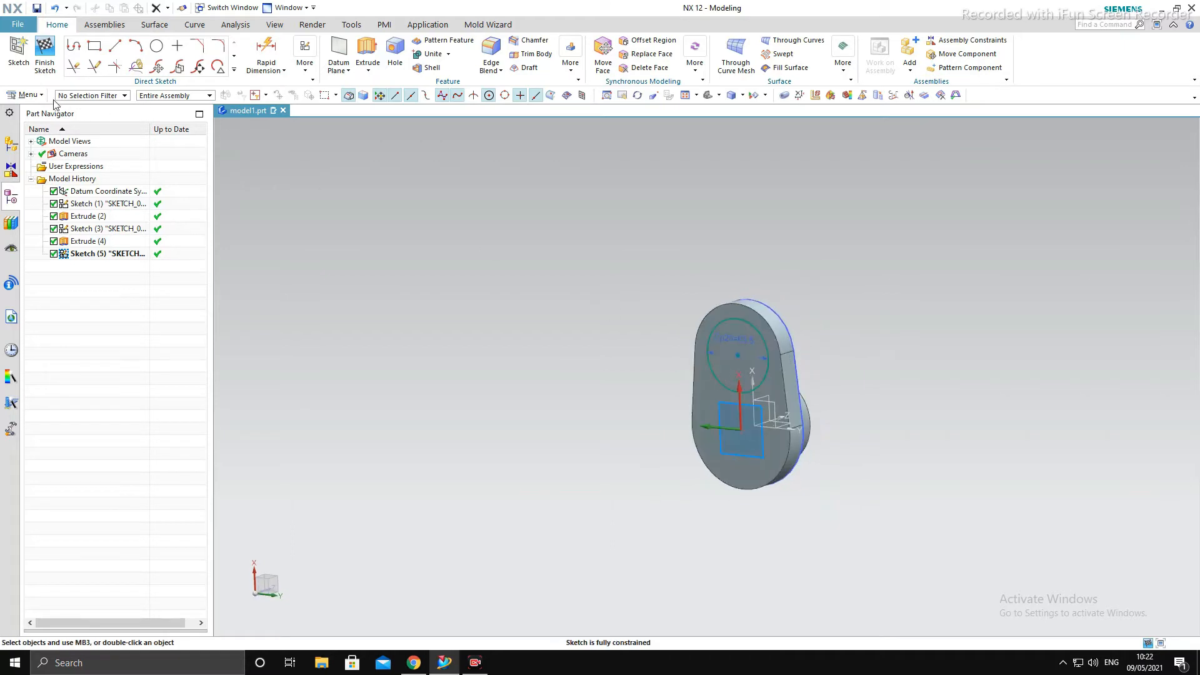
click(46, 55)
middle_drag(762, 392, 732, 395)
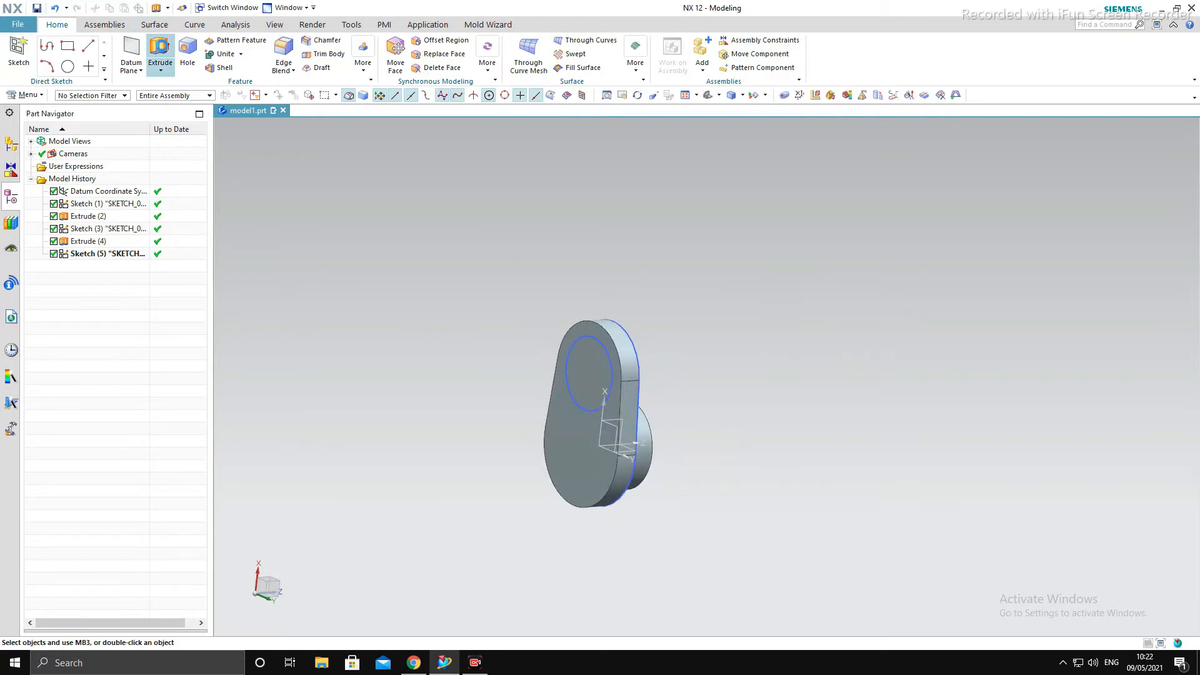
Extrude the 63.5 mm circle 26.67 mm outward from the plate, with the Boolean left at Inferred.
click(160, 55)
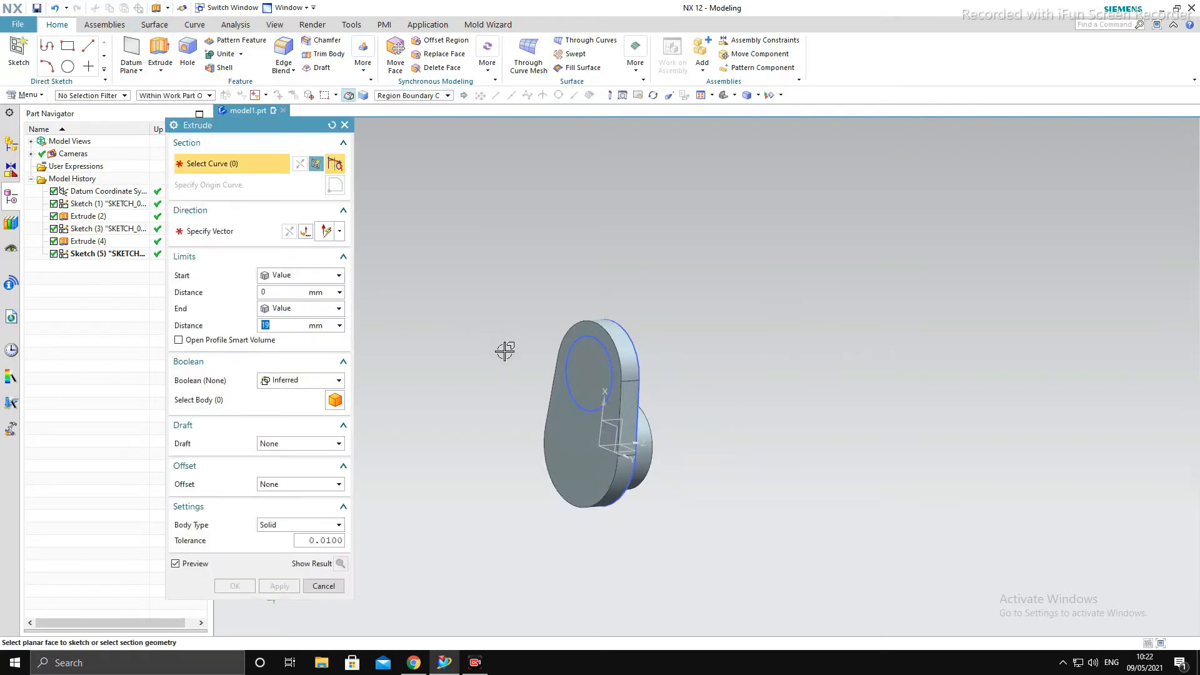
click(573, 352)
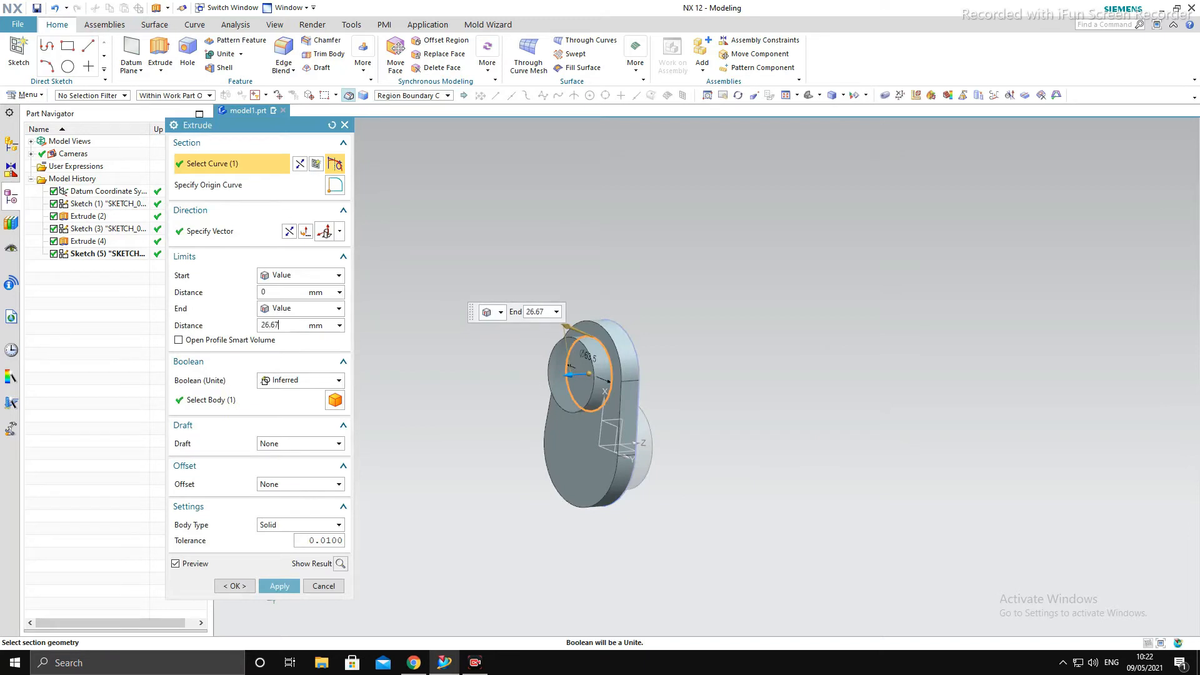
text(26.67)
key(Return)
scroll(661, 363, up, 3)
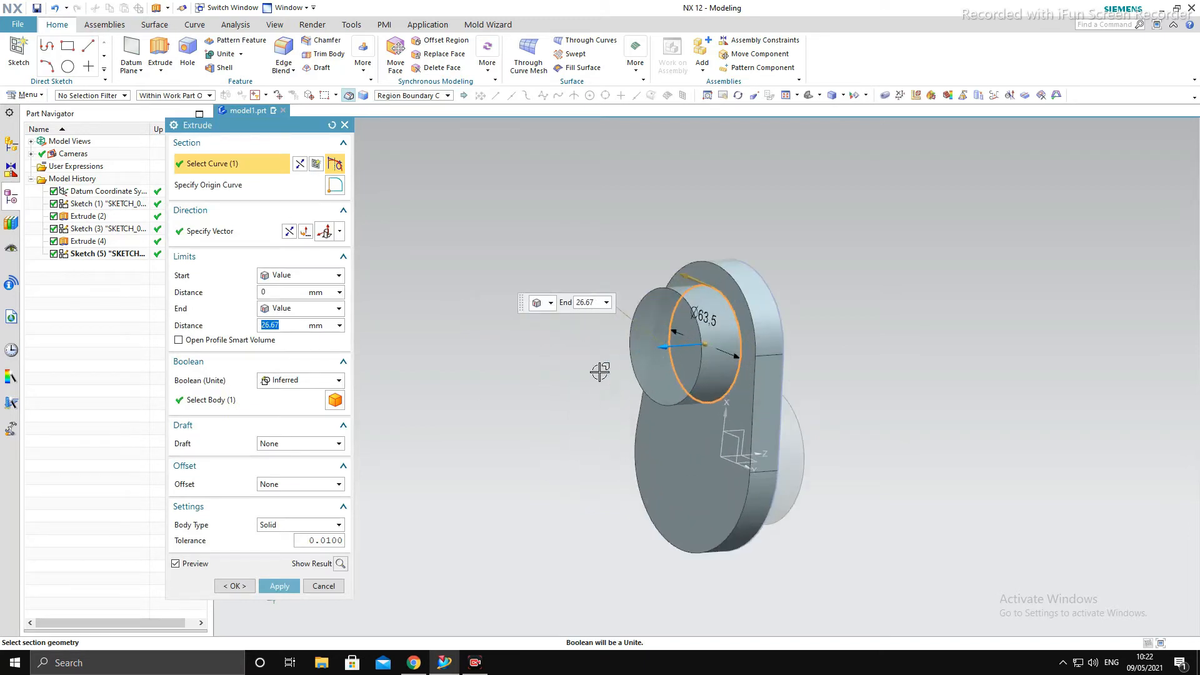
click(275, 586)
click(324, 585)
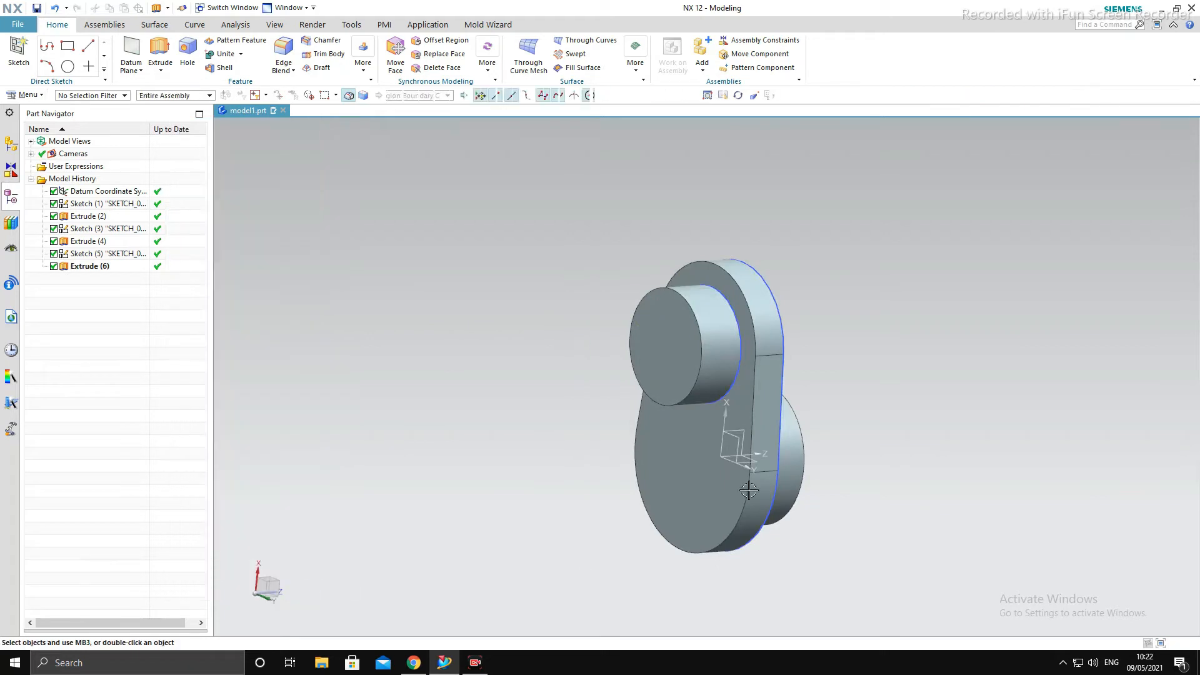
Examine the part square-on from the side and from the disc-free face of the plate.
middle_drag(938, 431, 951, 396)
key(F8)
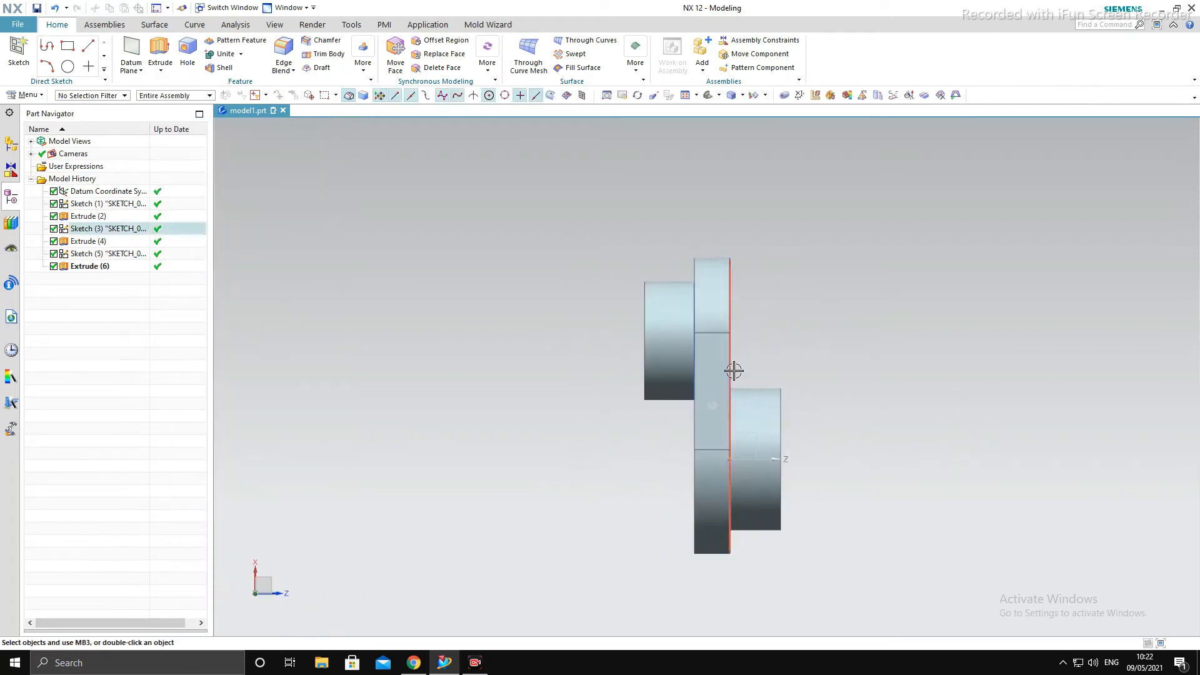
scroll(734, 370, up, 3)
middle_drag(733, 370, 837, 378)
scroll(838, 378, down, 2)
key(F8)
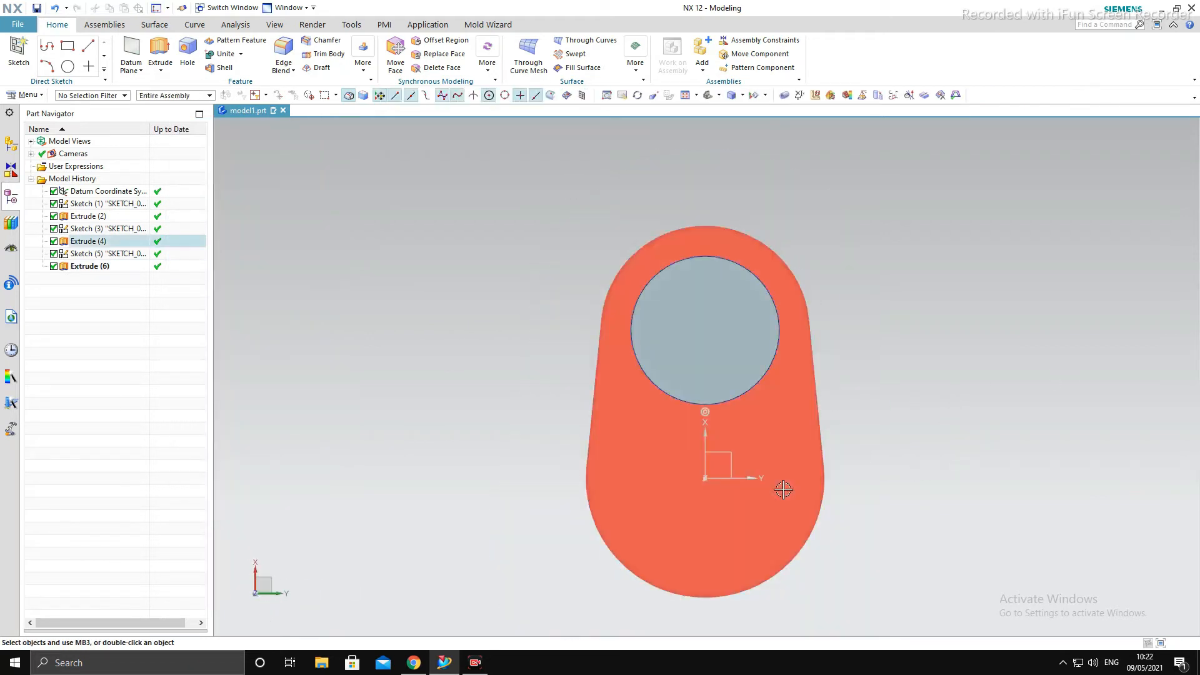
scroll(782, 490, up, 4)
scroll(782, 491, down, 7)
middle_drag(884, 507, 789, 508)
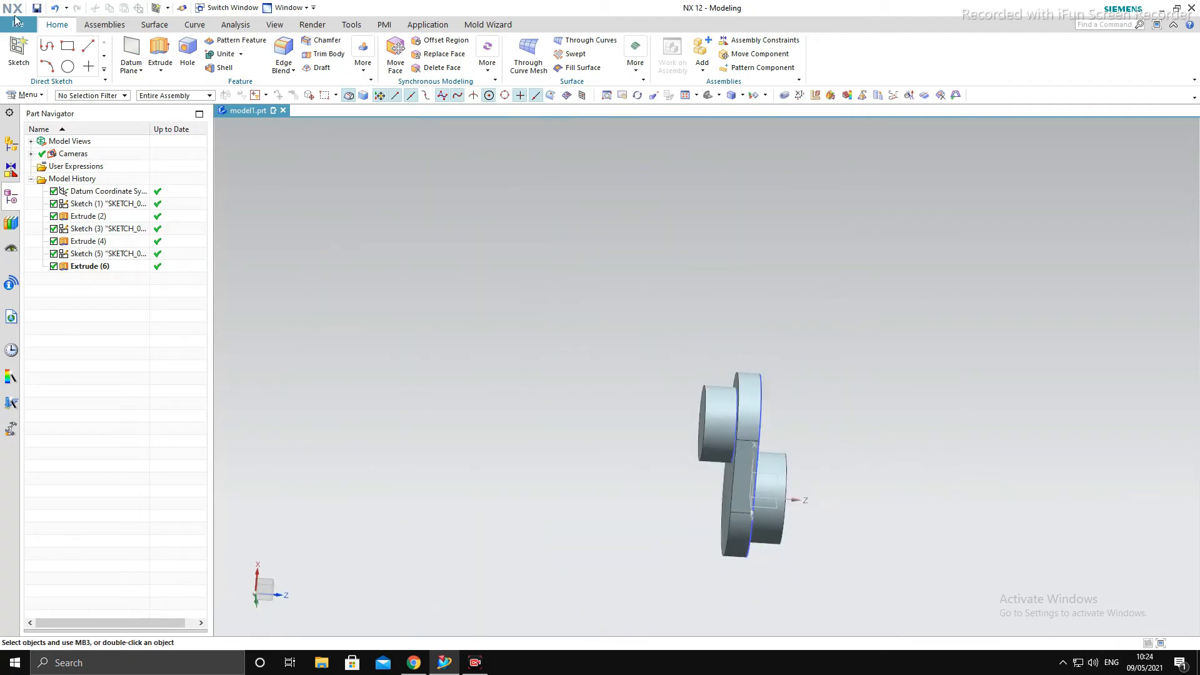
Create a sketch on the vertical X-Z datum plane through the part, viewed square-on from the side.
click(19, 47)
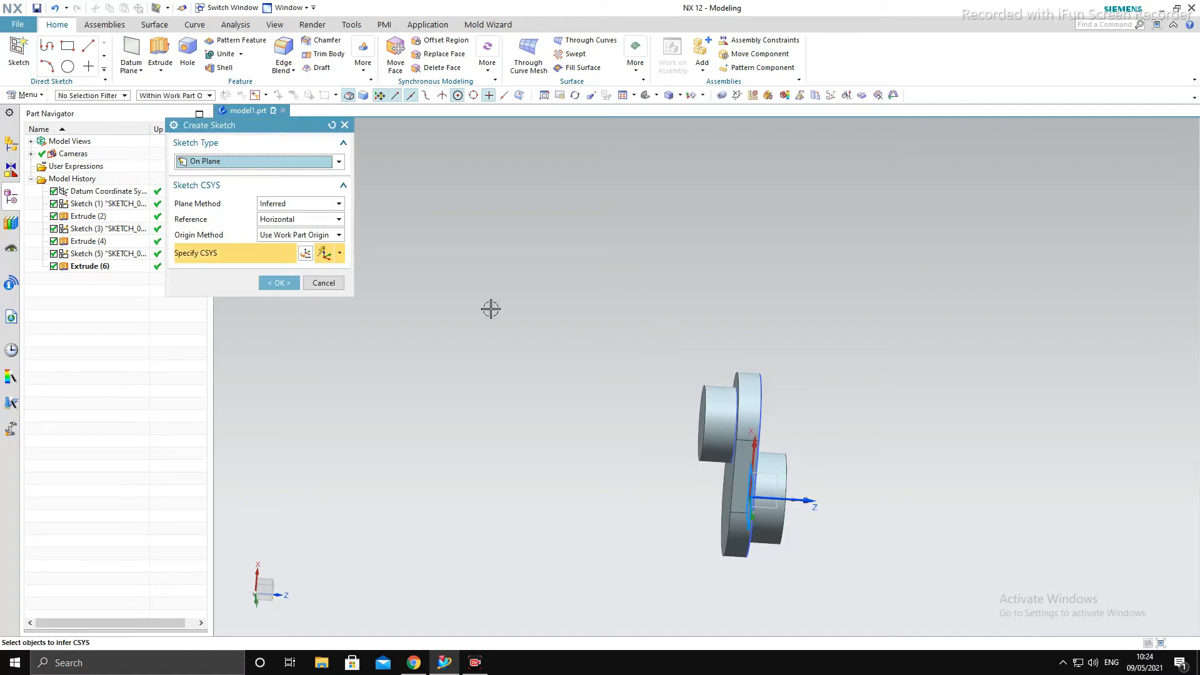
mouse_move(835, 544)
middle_down()
mouse_move(844, 533)
mouse_move(801, 512)
middle_up()
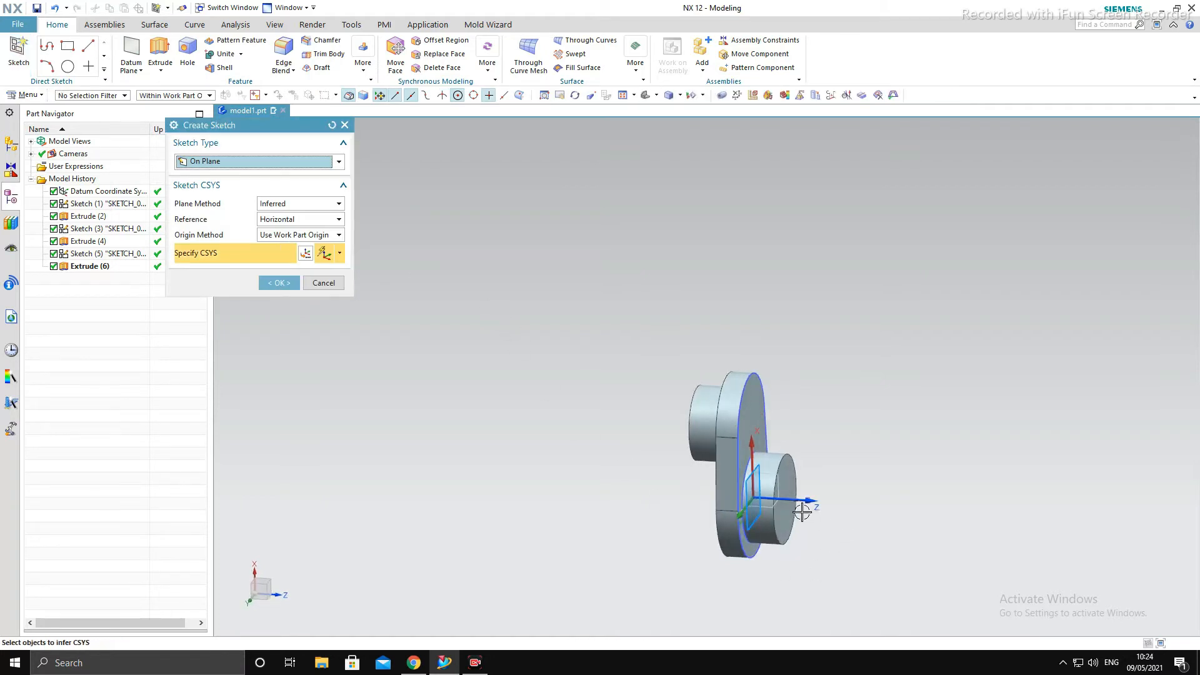
click(771, 480)
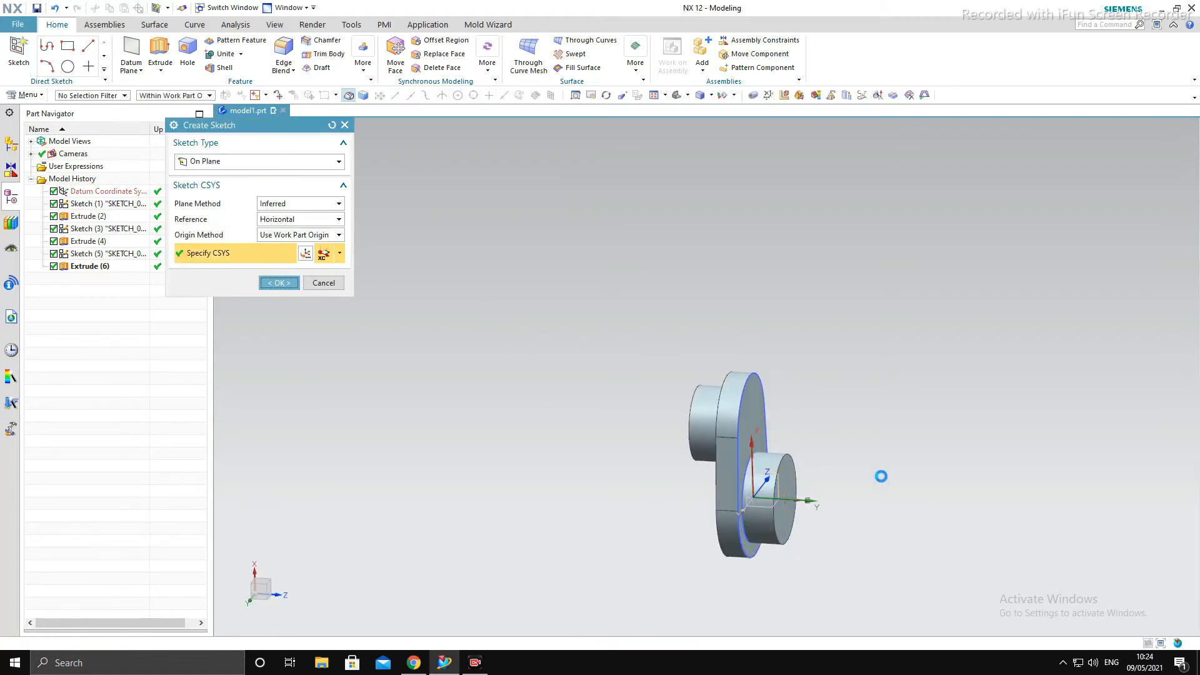
middle_click(869, 482)
mouse_move(854, 485)
middle_down()
mouse_move(828, 412)
mouse_move(685, 300)
mouse_move(587, 394)
middle_up()
key(F8)
scroll(712, 374, up, 4)
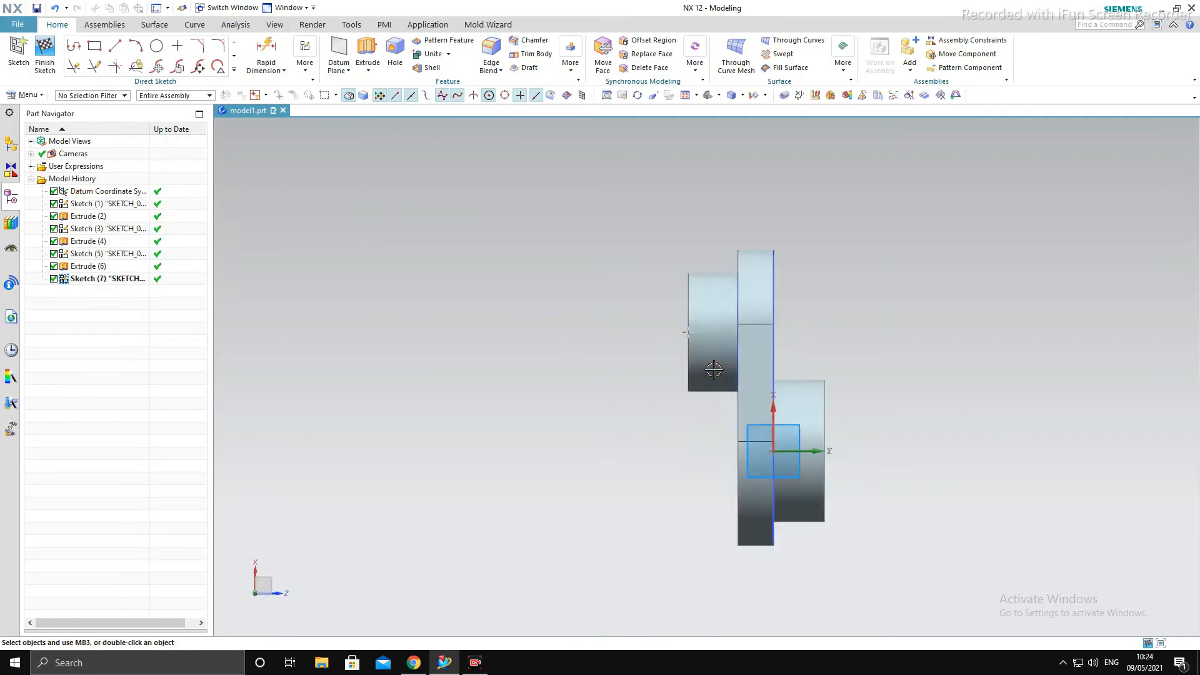
scroll(757, 423, down, 3)
scroll(815, 400, up, 2)
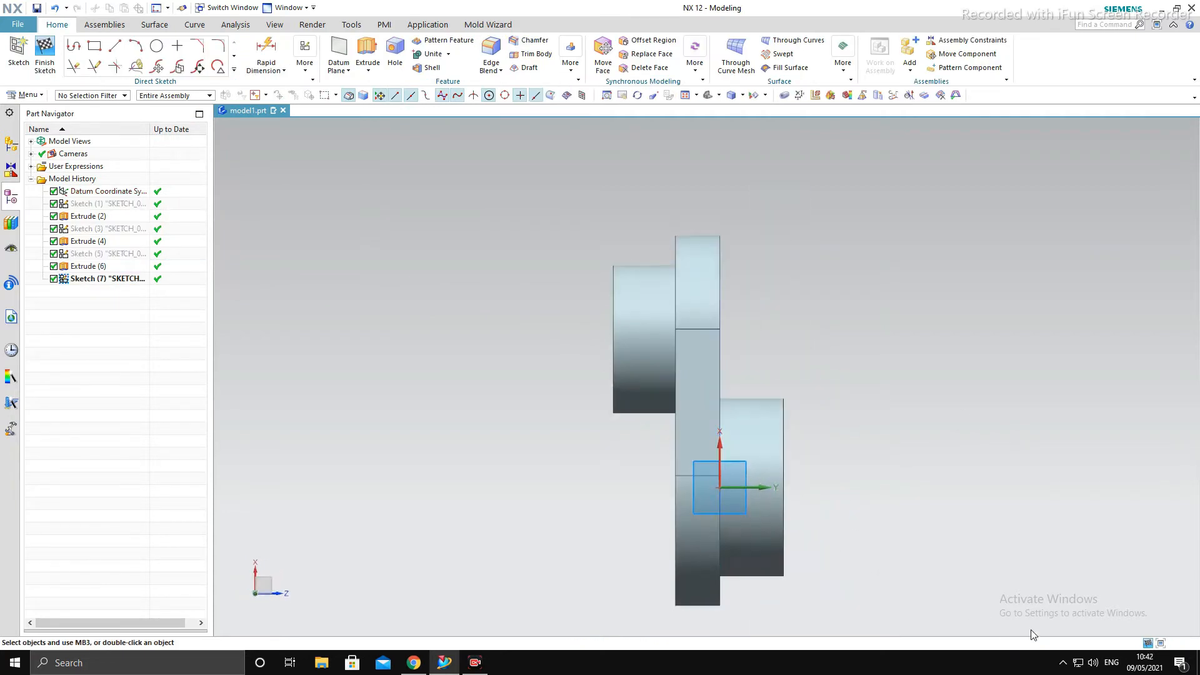
Draw an arc of about 229.5 mm radius from the plate's disc-side face to just above the plate's upper end.
click(136, 47)
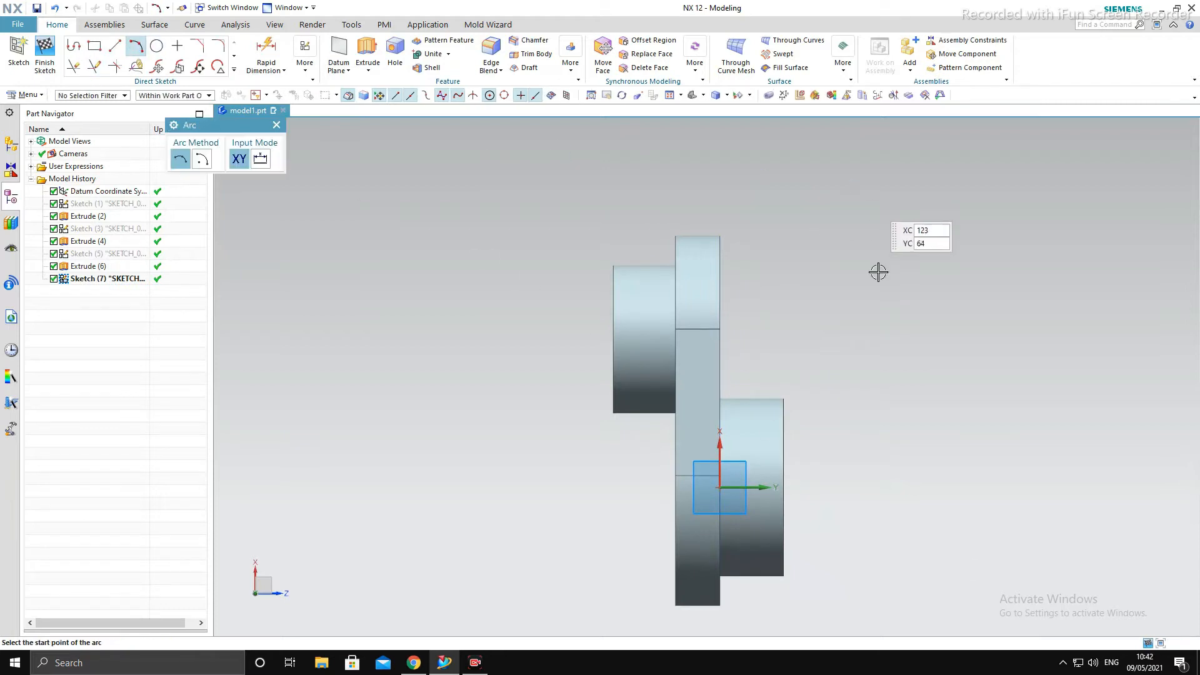
click(722, 339)
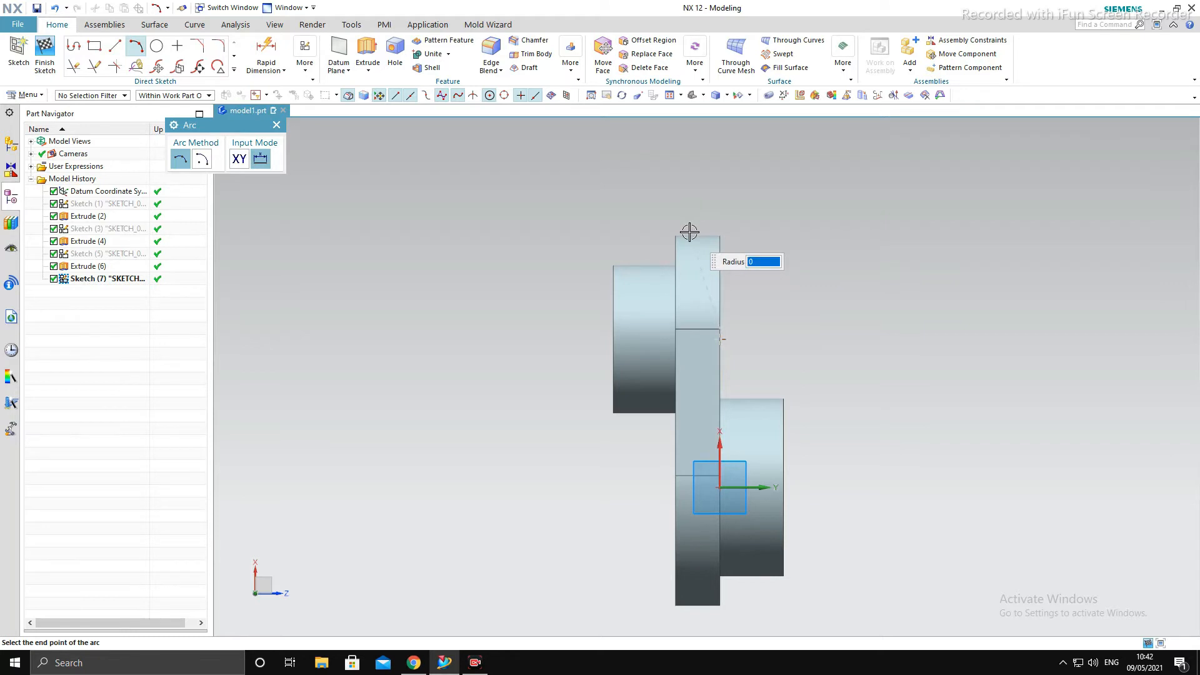
click(690, 232)
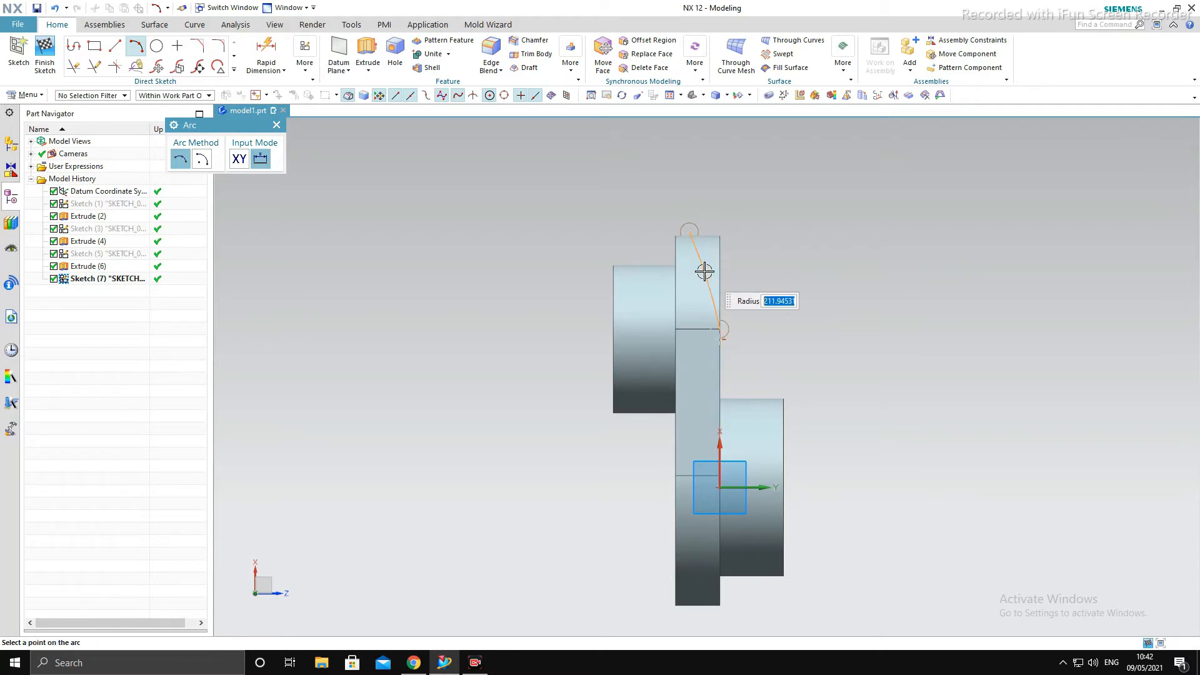
click(704, 272)
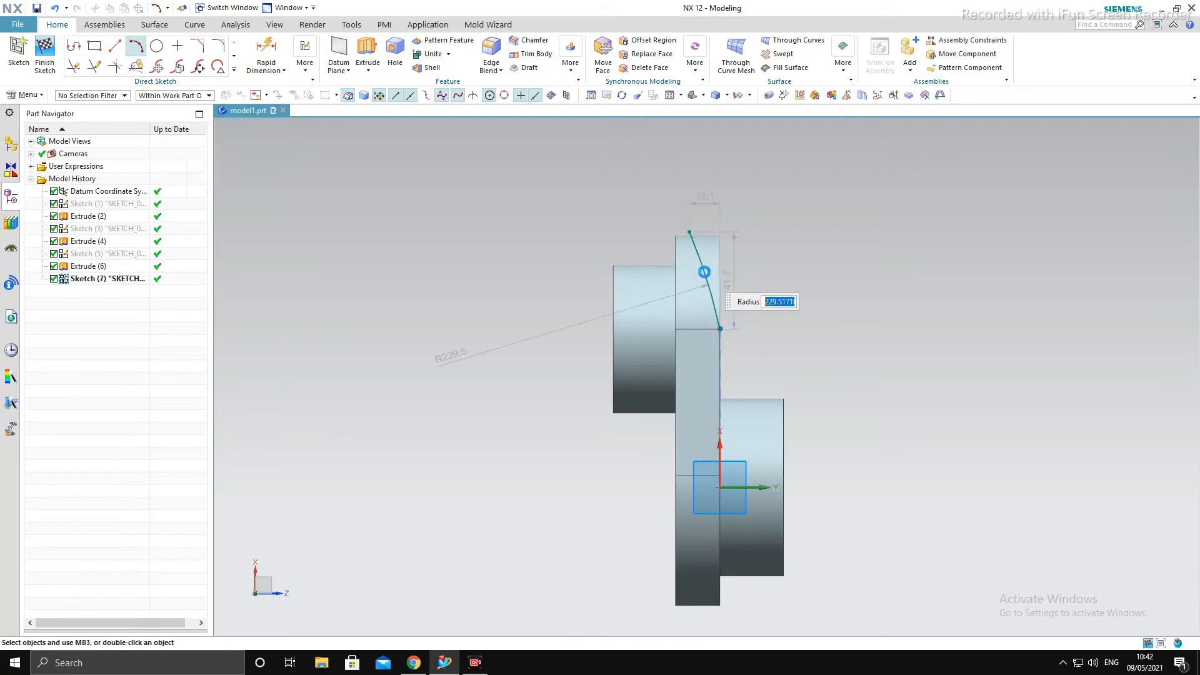
key(Escape)
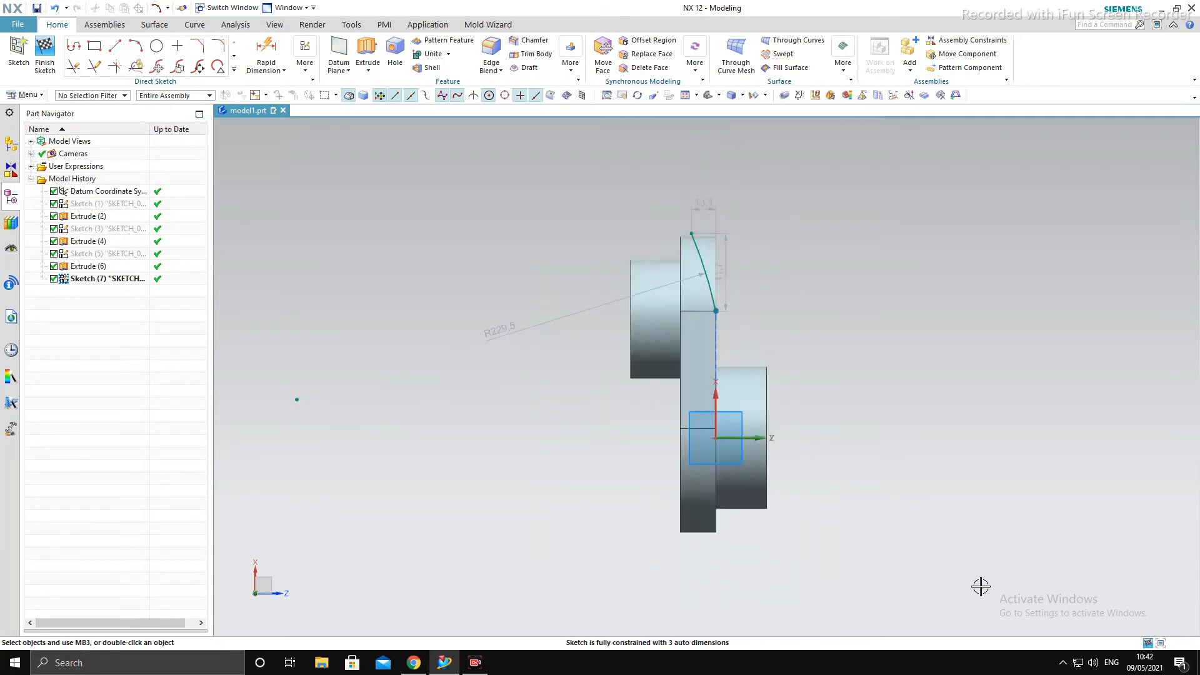
Set the horizontal offset between the arc's upper end and the plate's disc-side face to 5 mm.
scroll(705, 240, up, 2)
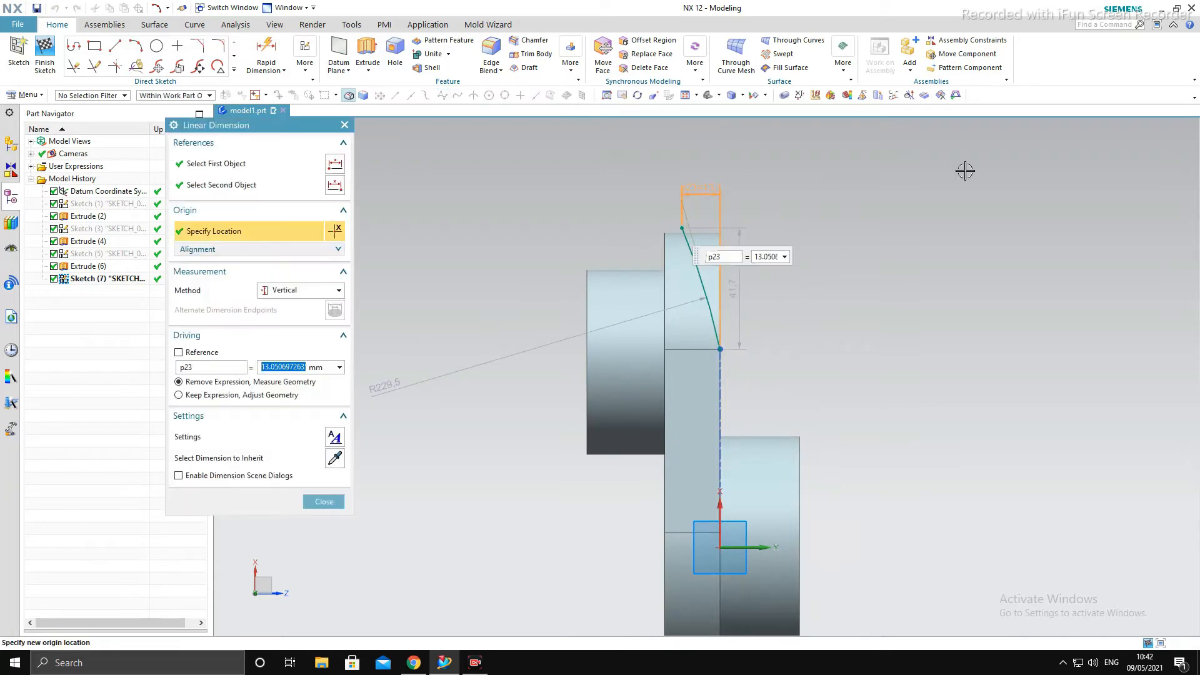
text(5)
key(Return)
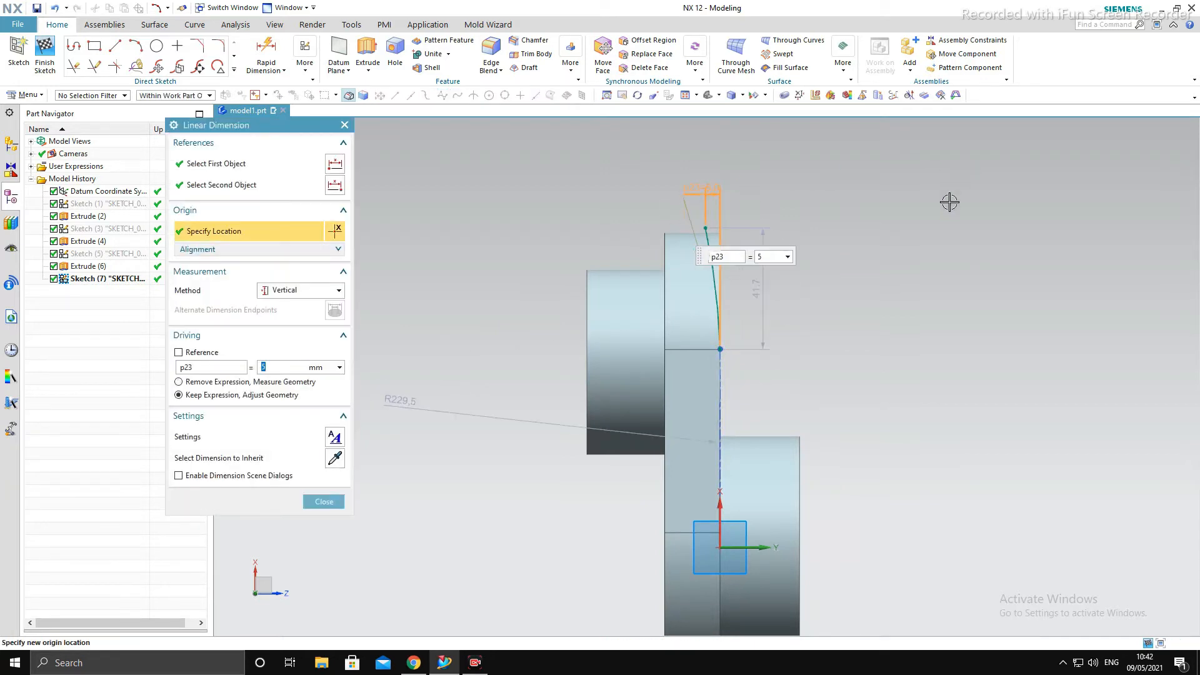
key(Escape)
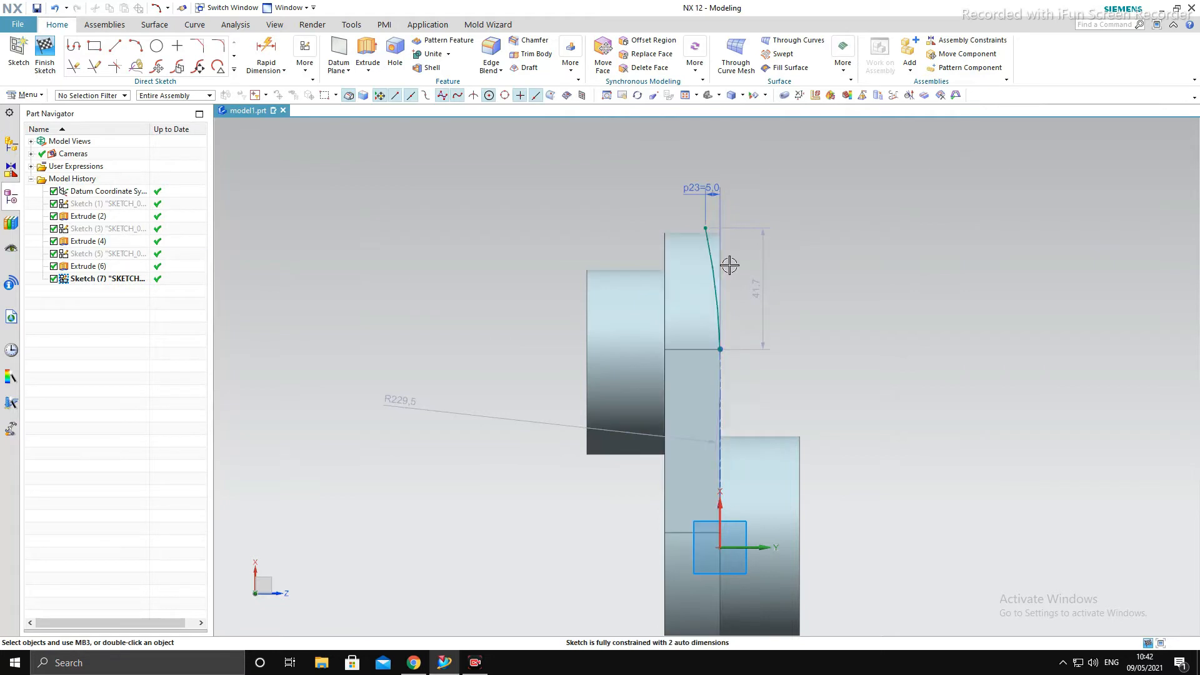
Dimension the arc's radius and set it to 169 mm.
click(697, 266)
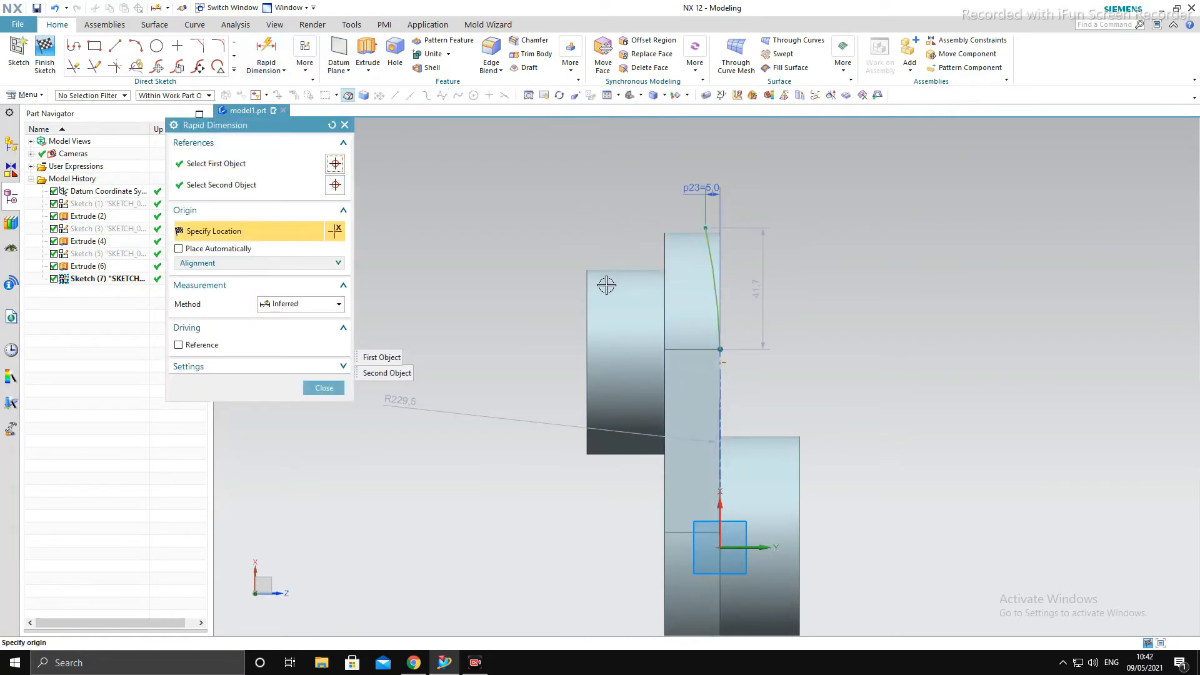
click(715, 274)
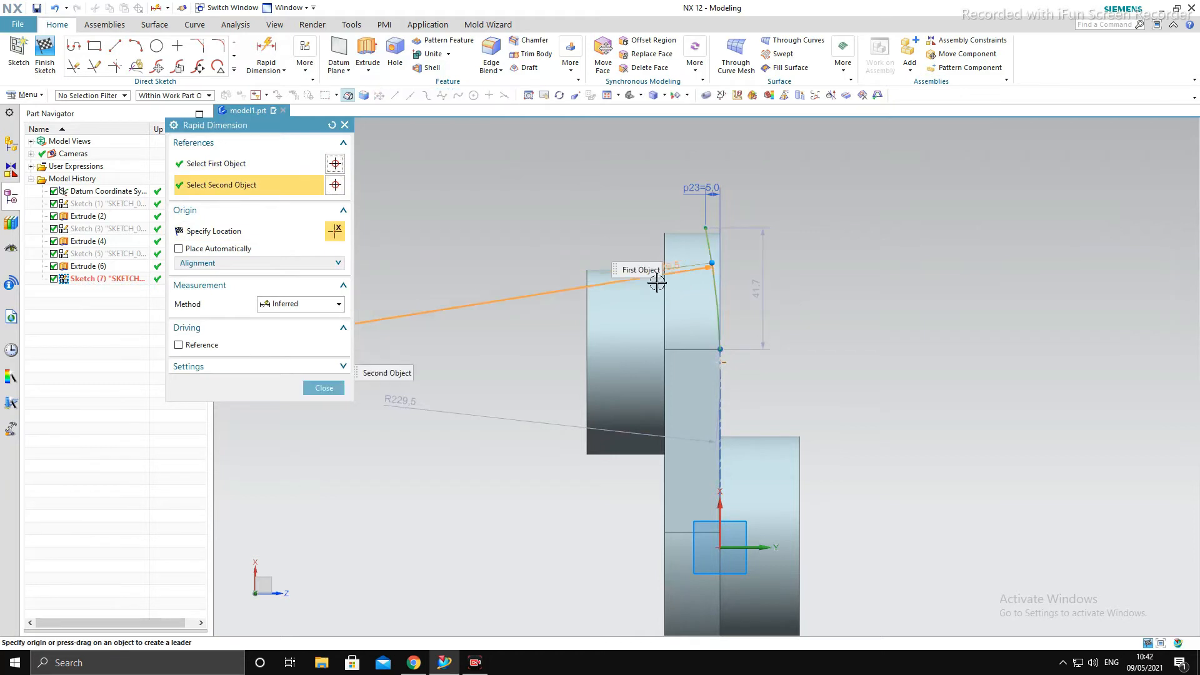
click(517, 306)
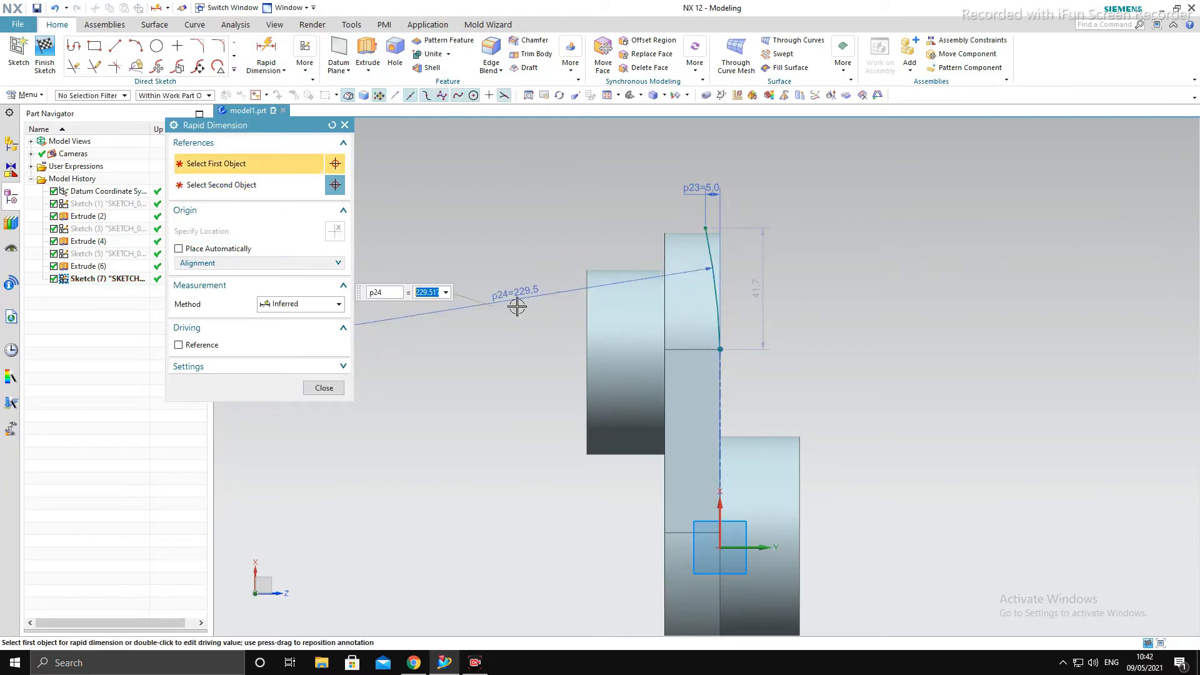
key(Return)
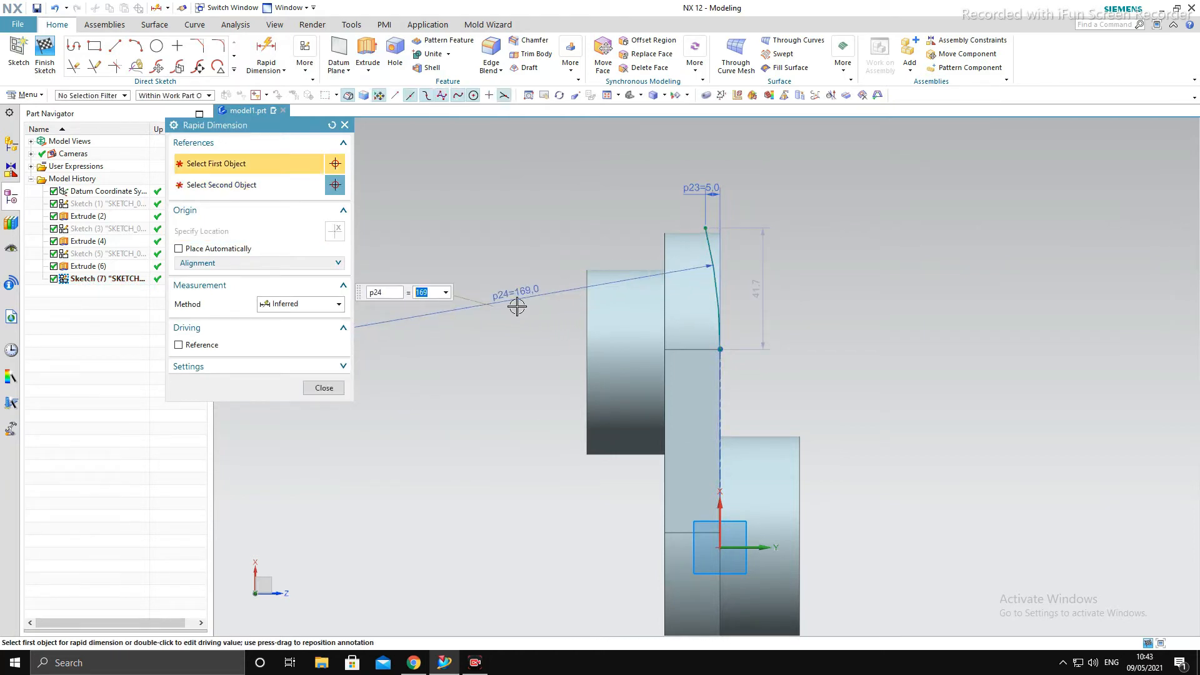
key(Escape)
Draw a horizontal line outward from each arc end, the lower about 12 mm long, and a vertical line about 54 mm long crossing between them.
scroll(705, 220, up, 3)
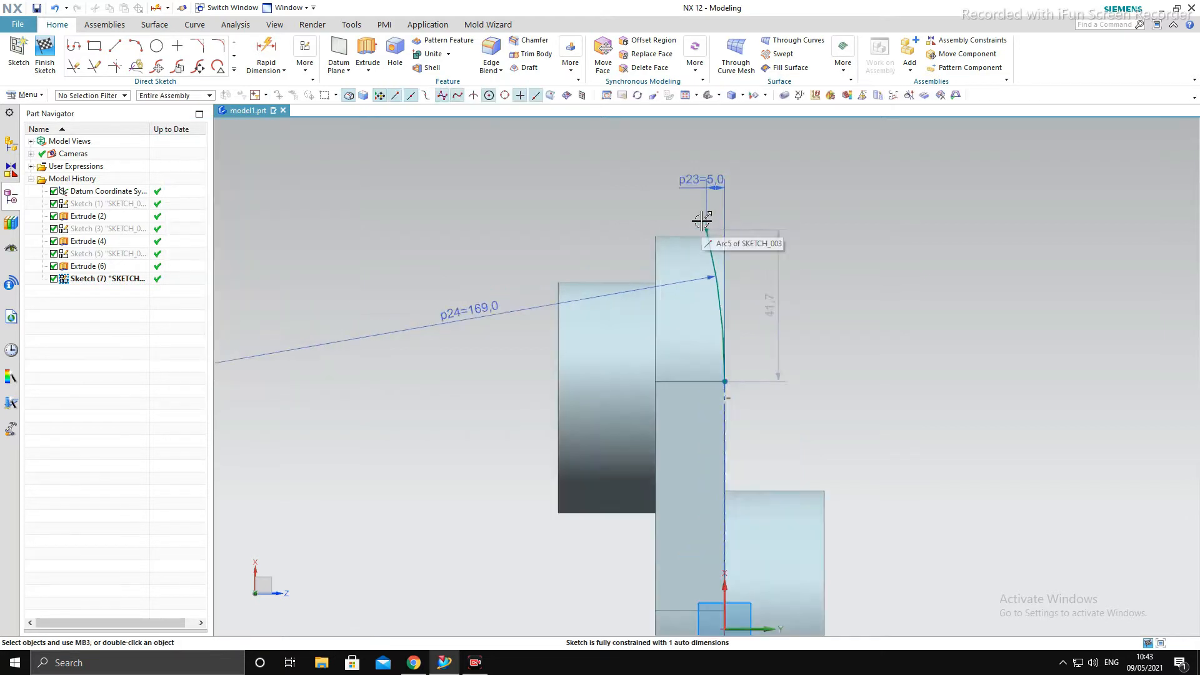
scroll(709, 306, down, 2)
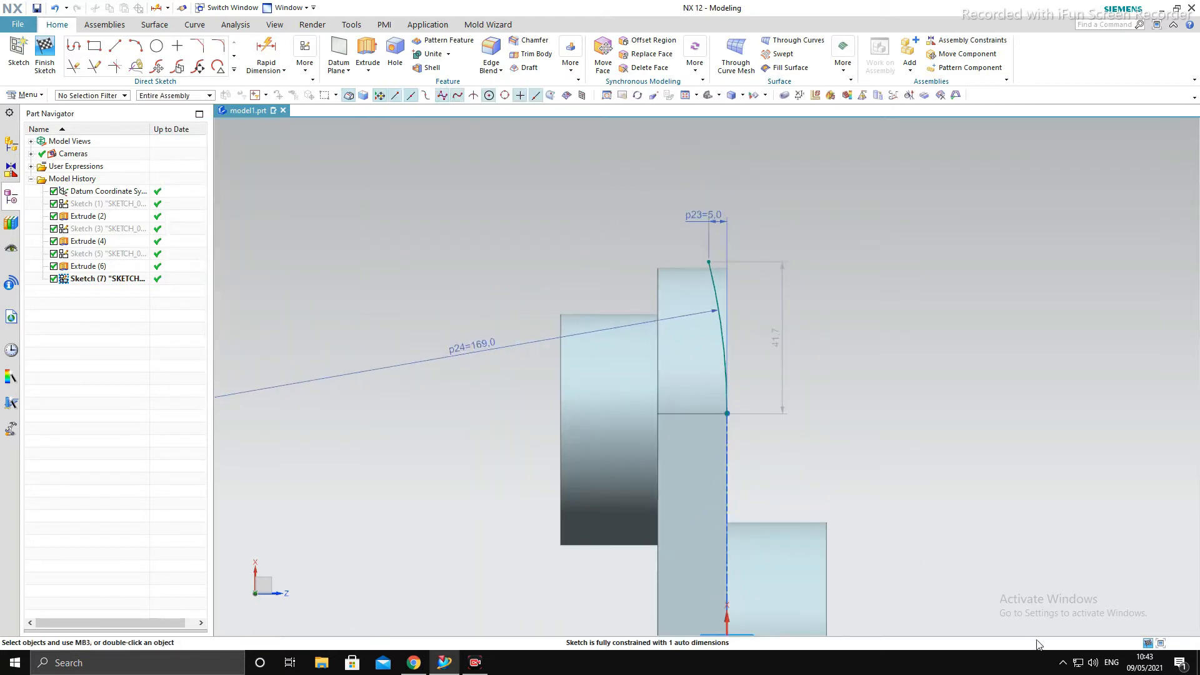
shift+middle_drag(694, 375, 722, 459)
click(114, 46)
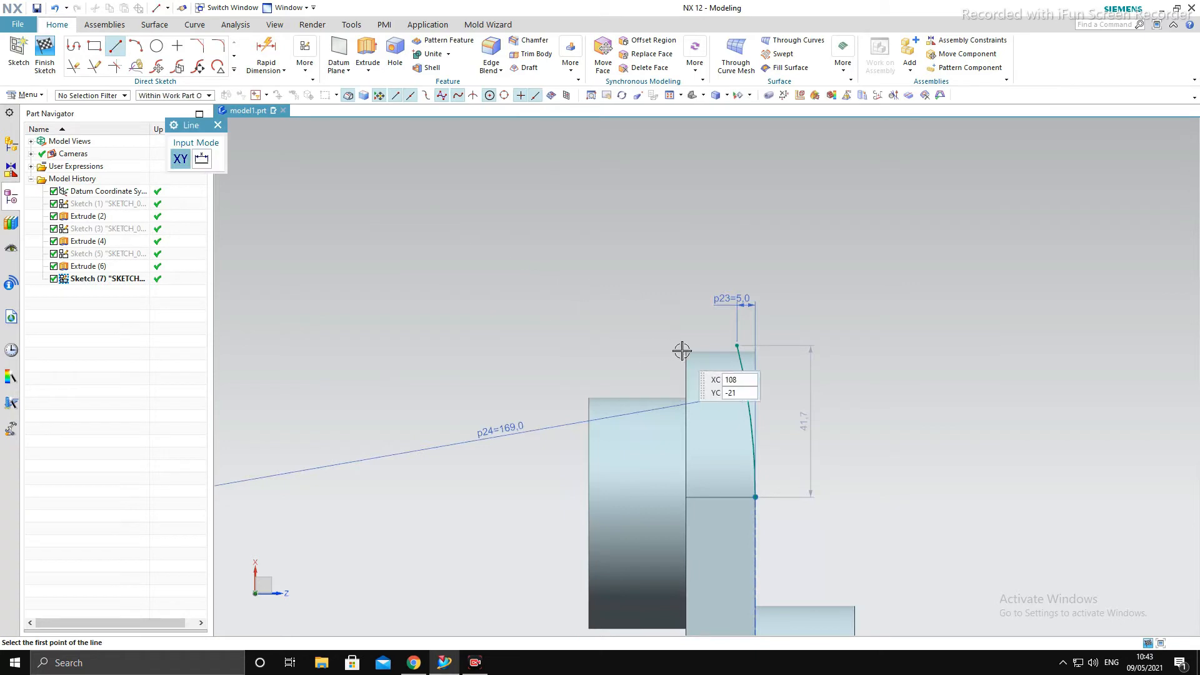
click(734, 346)
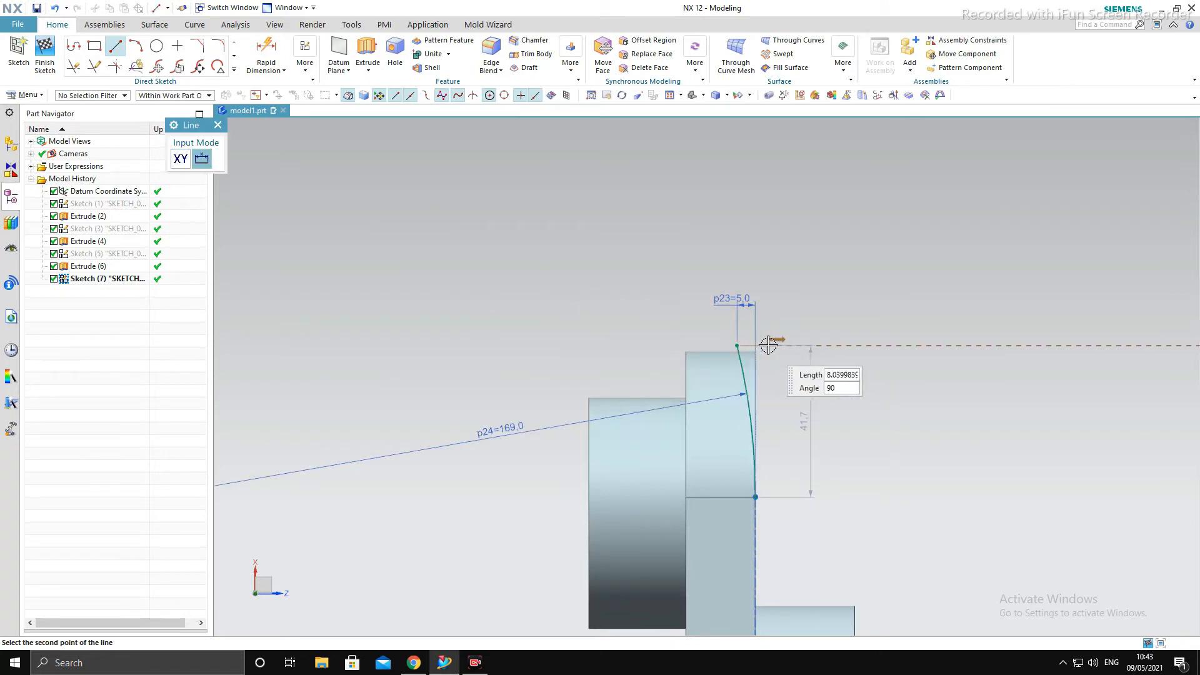
click(769, 345)
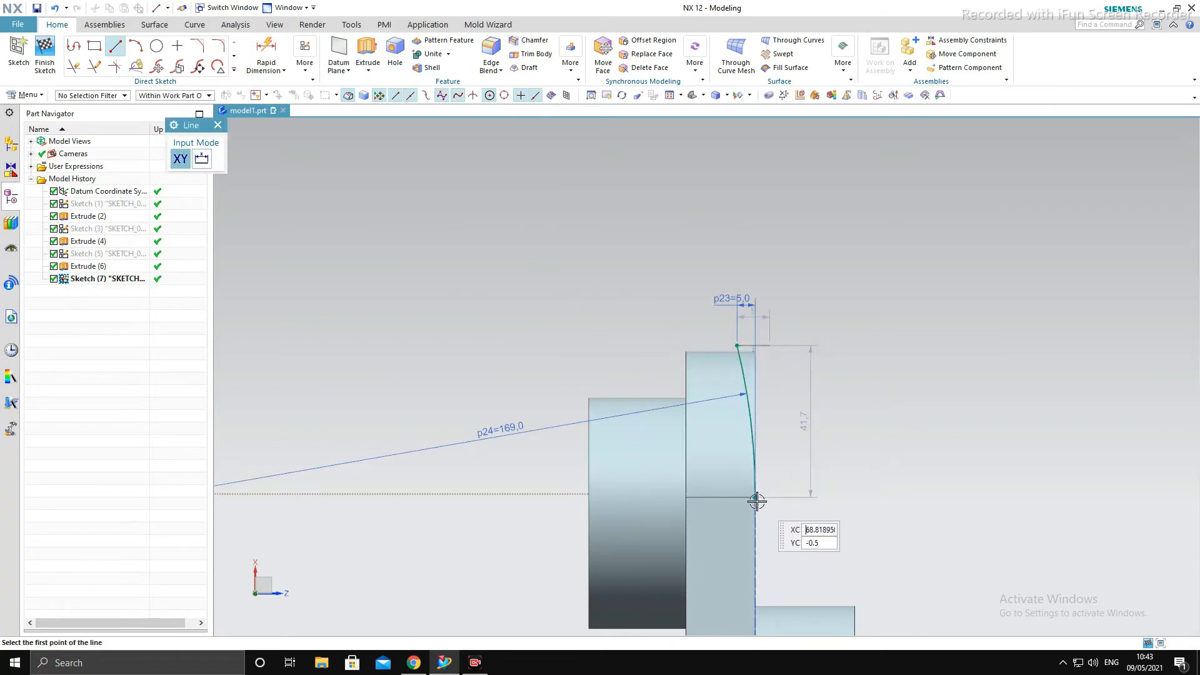
click(769, 346)
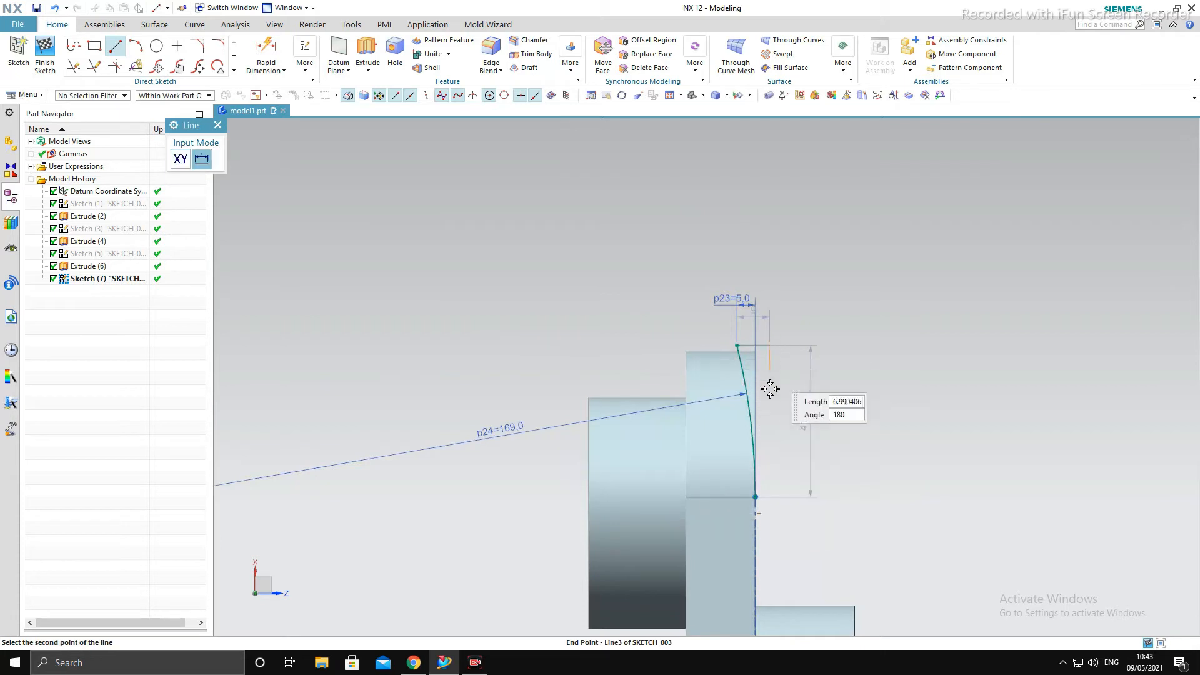
click(768, 542)
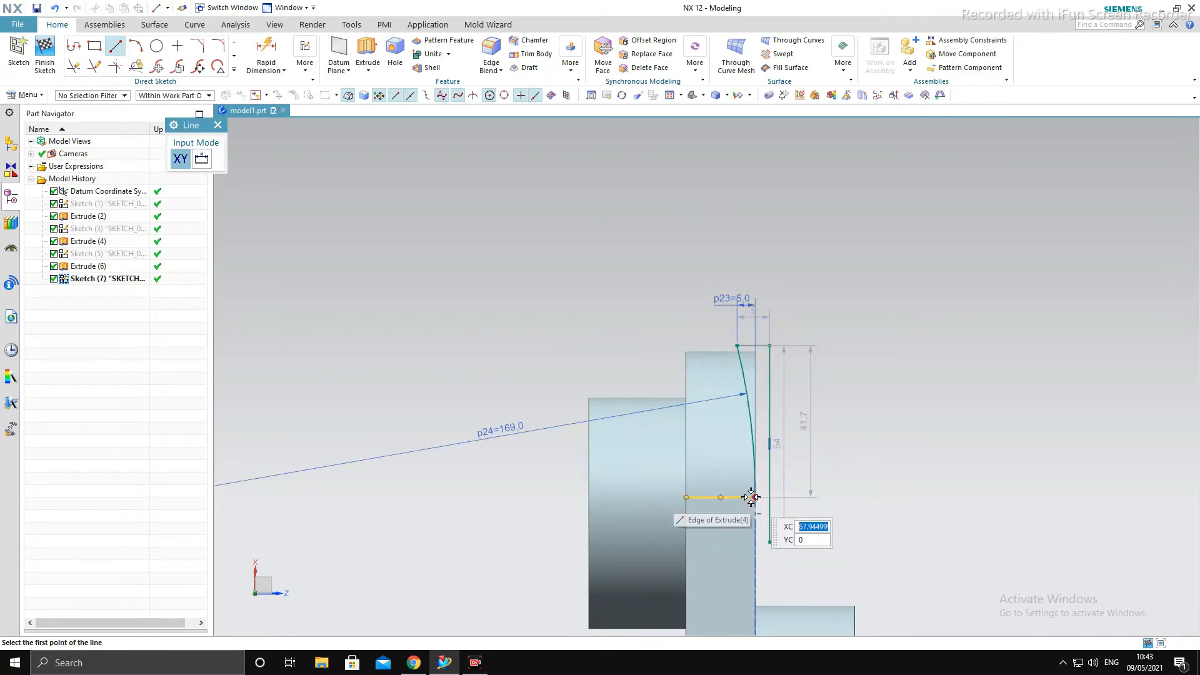
click(800, 497)
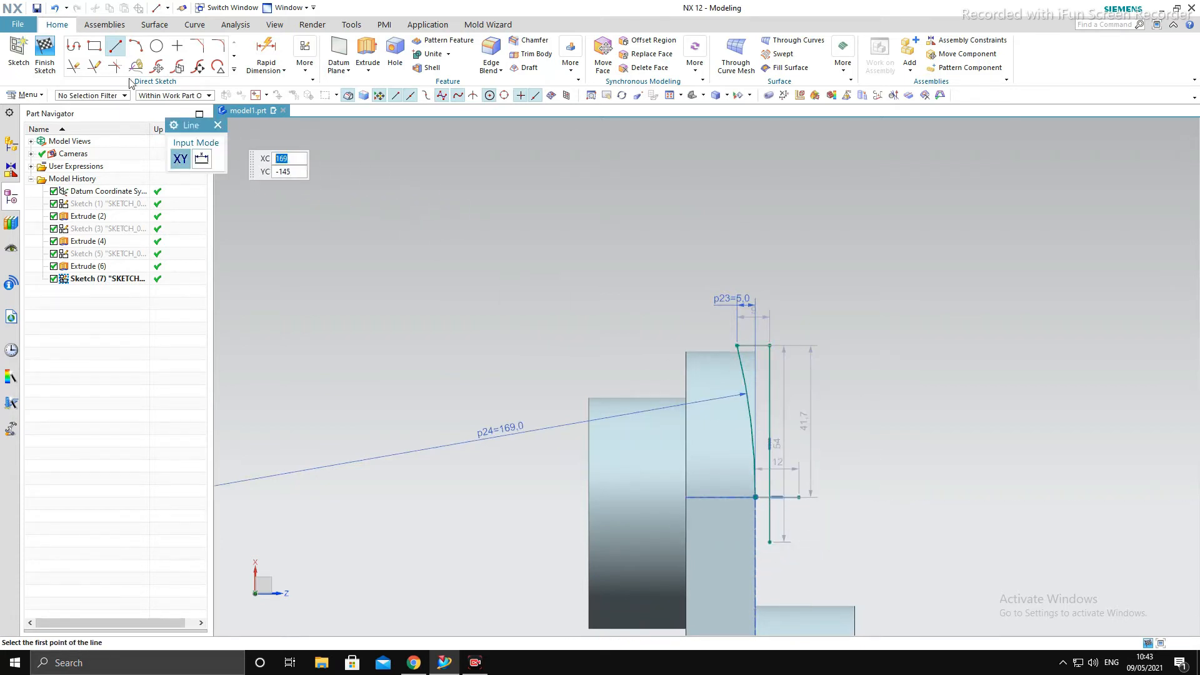
Trim the overhanging ends of the vertical line and lower horizontal line to close the profile with the arc.
click(81, 68)
scroll(772, 522, up, 4)
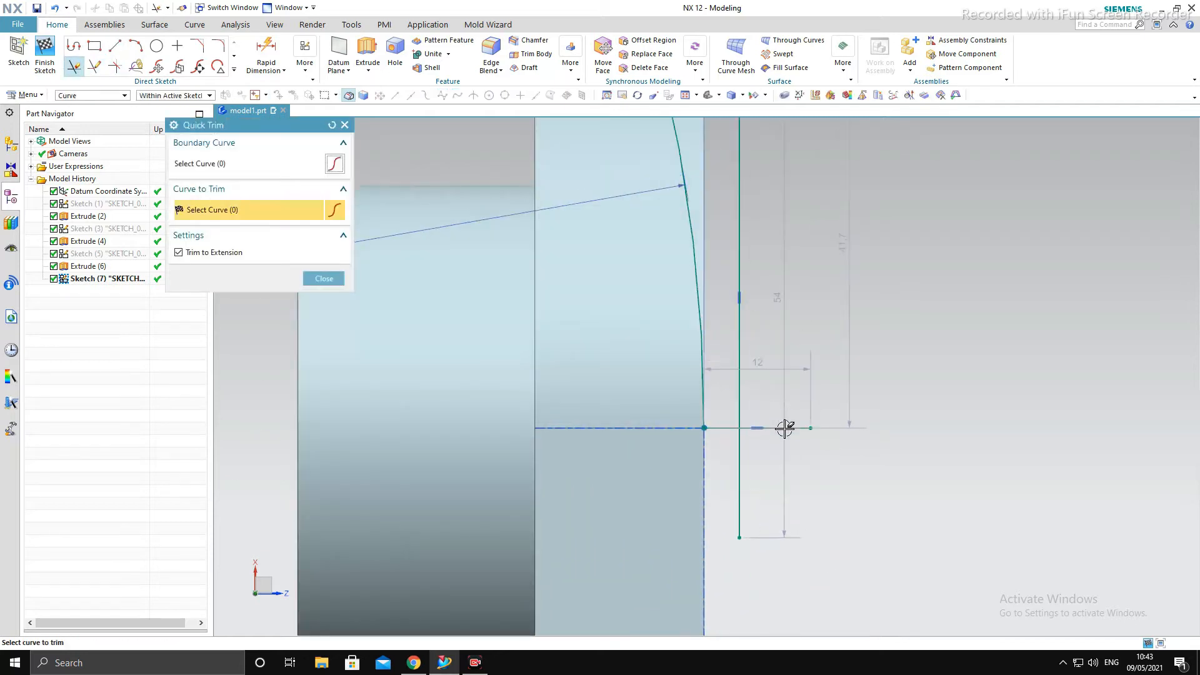
scroll(772, 517, down, 4)
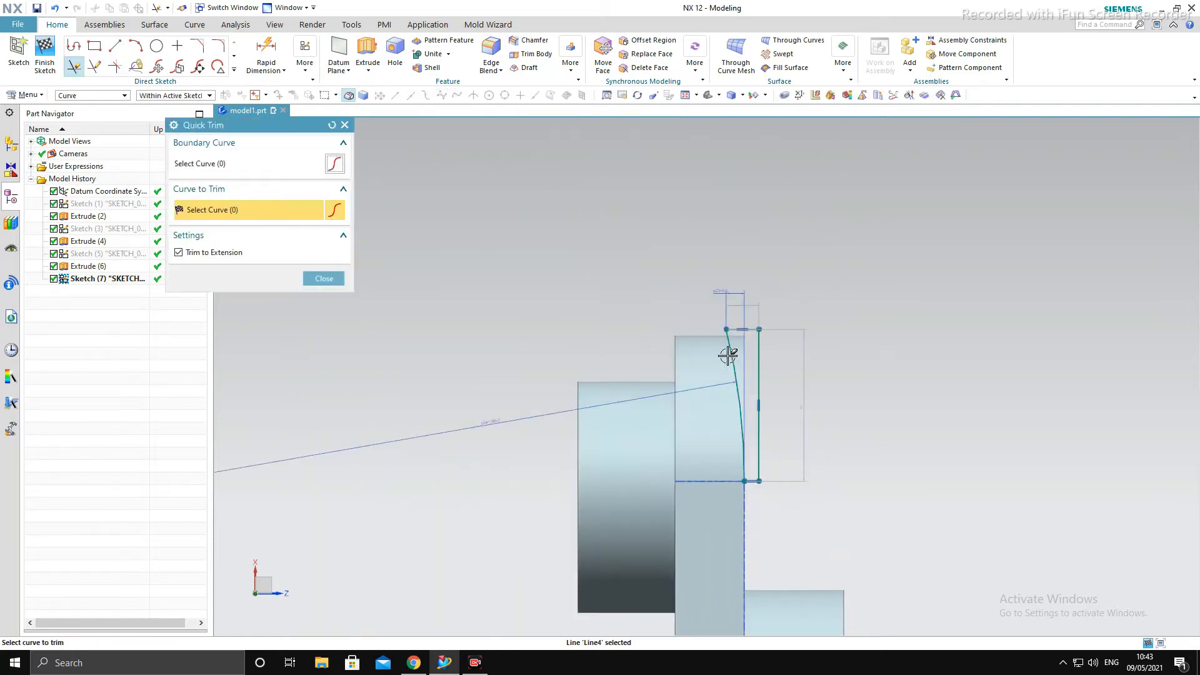
scroll(804, 348, up, 2)
click(325, 277)
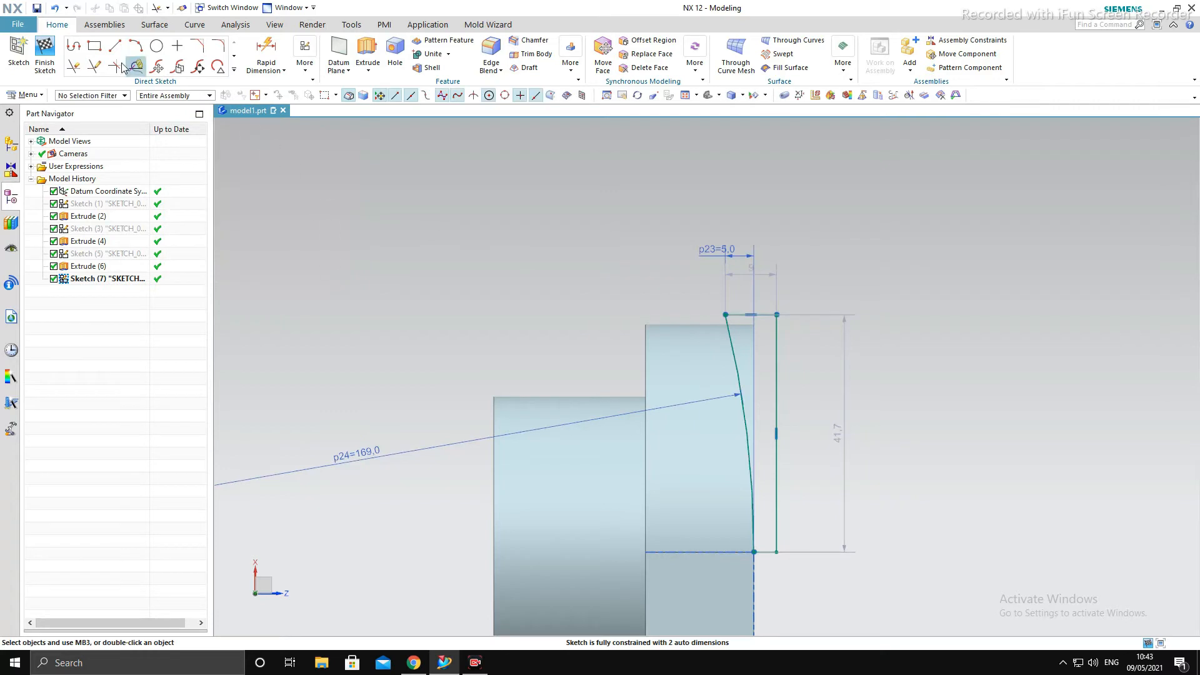
Finish the sketch and extrude the closed arc profile across the plate from -87 mm to 83 mm.
click(45, 55)
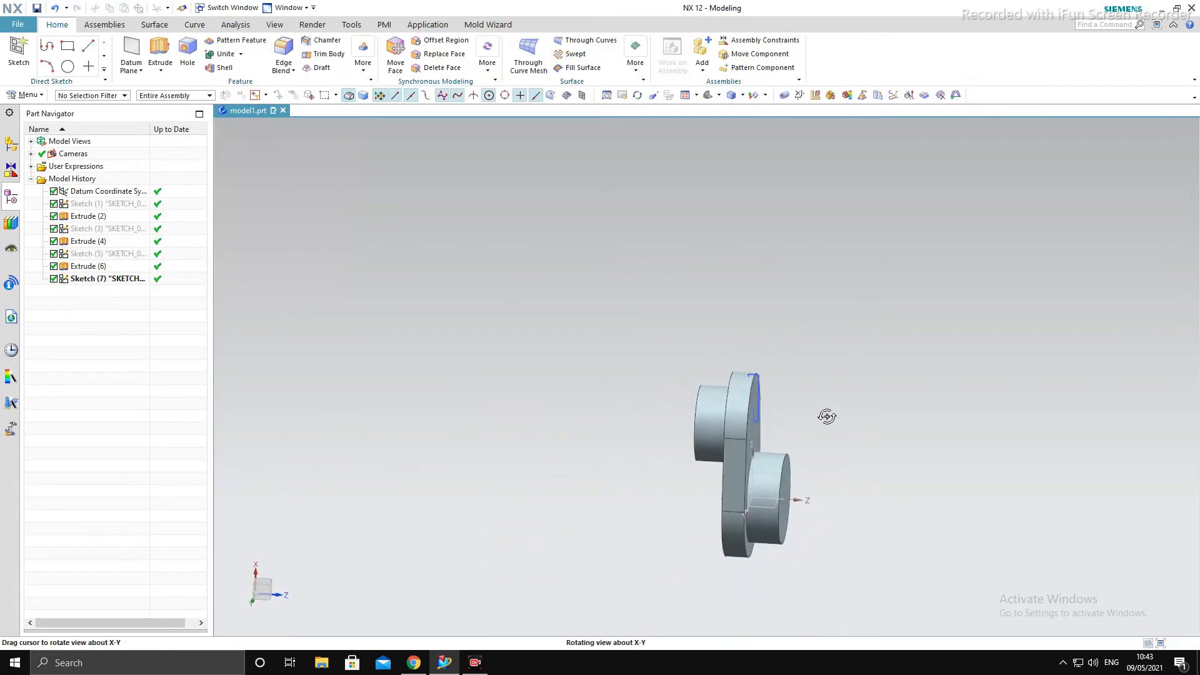
mouse_move(828, 415)
middle_down()
mouse_move(815, 402)
mouse_move(773, 486)
middle_up()
scroll(692, 432, up, 4)
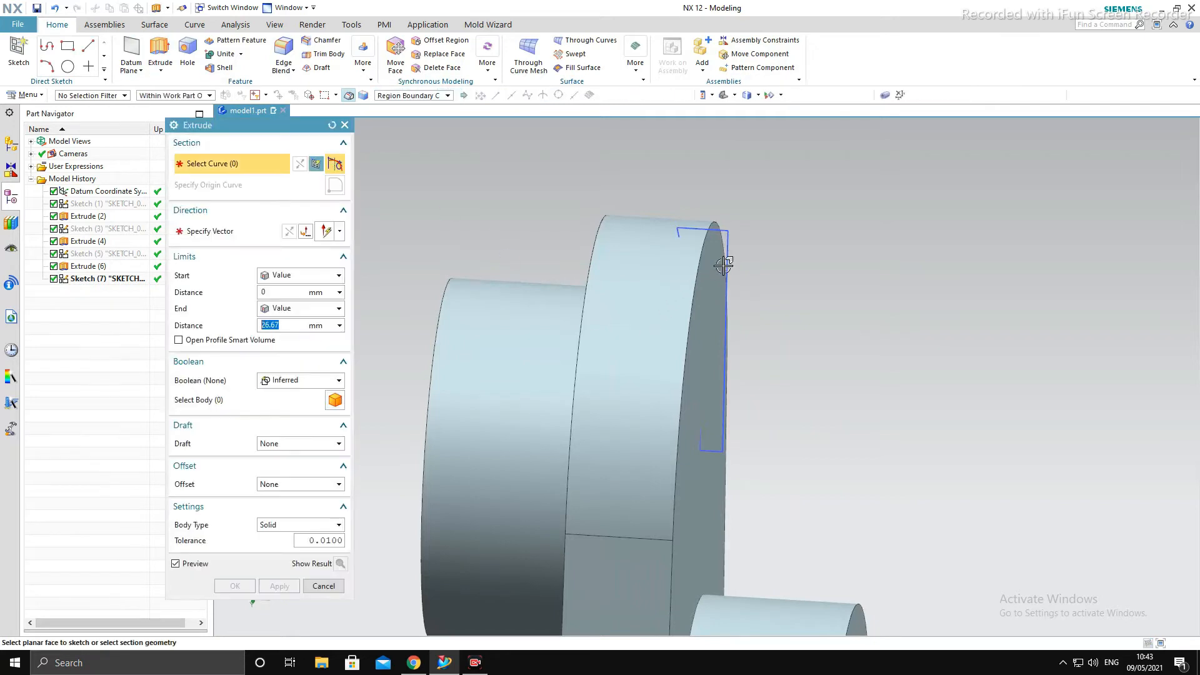
click(721, 264)
scroll(813, 266, down, 3)
middle_drag(813, 266, 766, 306)
drag(778, 264, 834, 235)
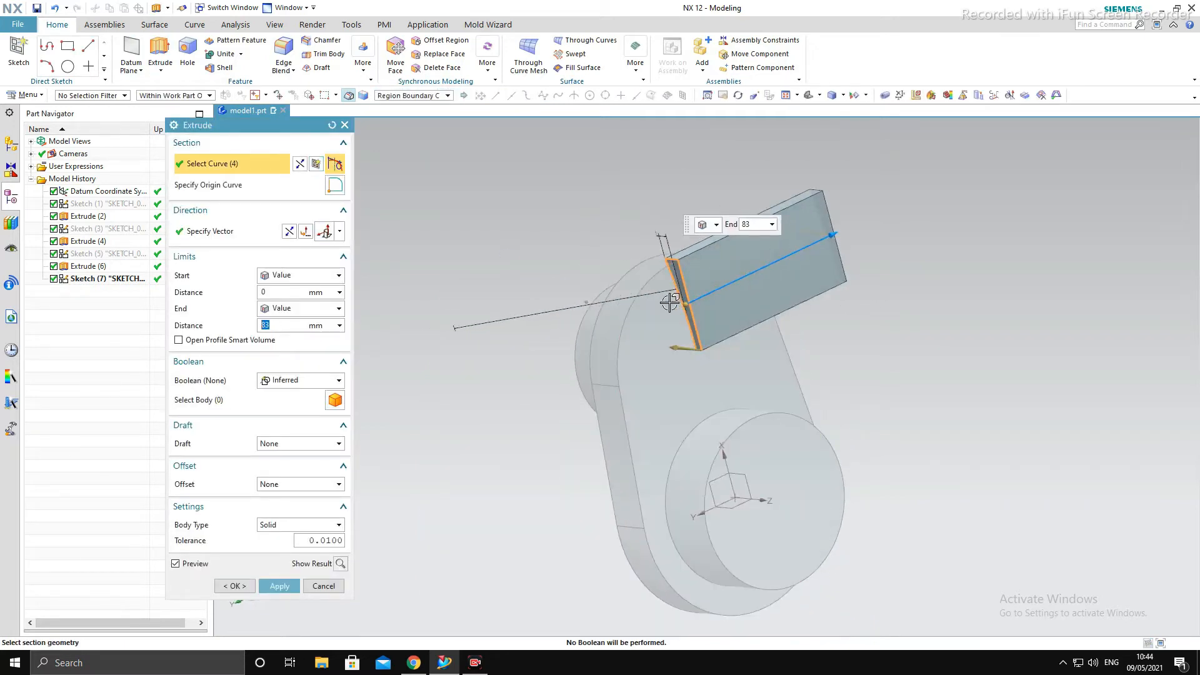
drag(686, 304, 524, 357)
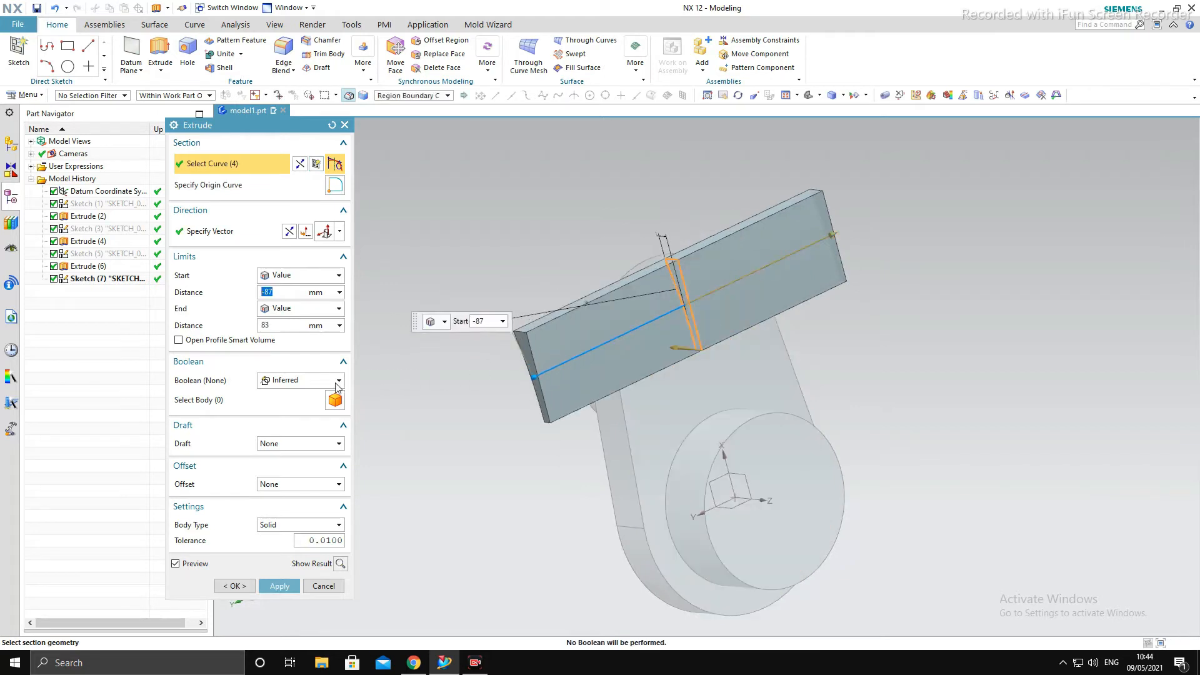
Subtract the extrusion from the tapered plate, inspect the previewed cut from the side and accept it.
click(338, 381)
click(289, 423)
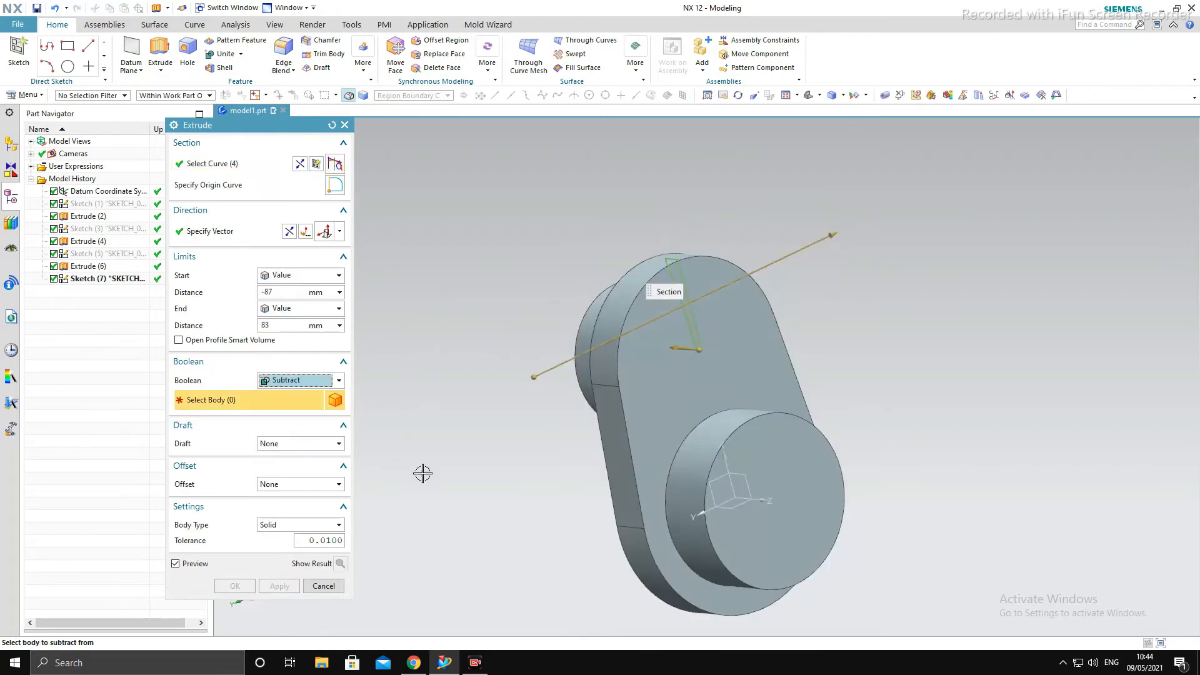
click(617, 418)
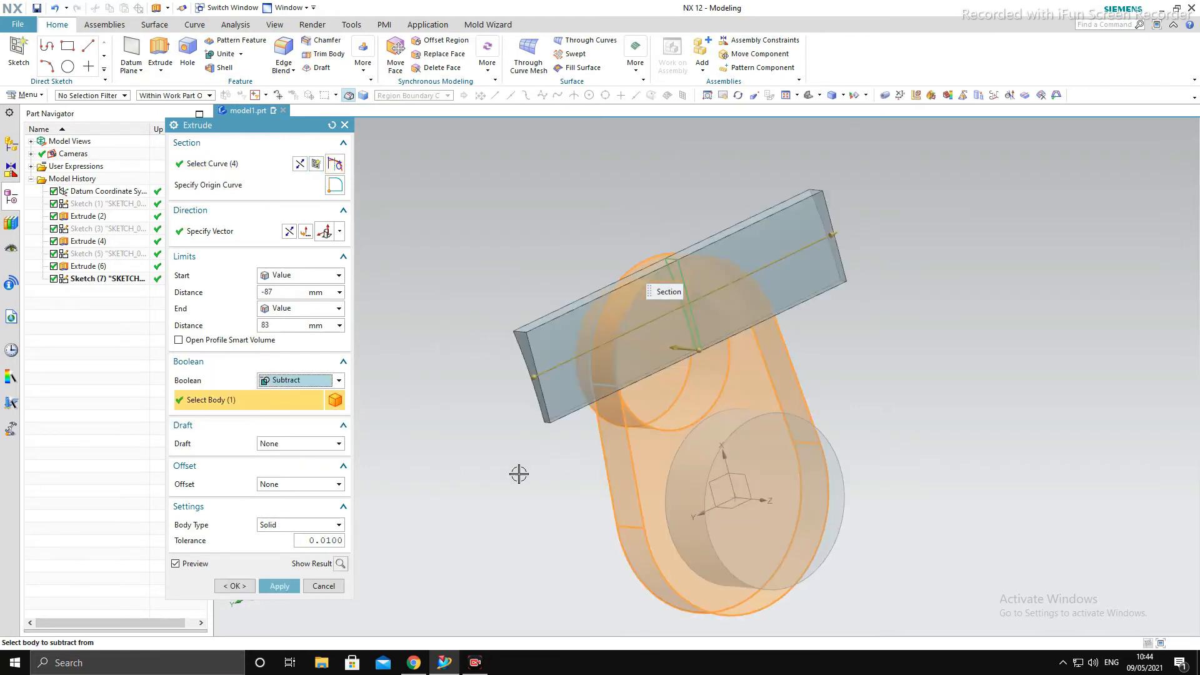
click(341, 563)
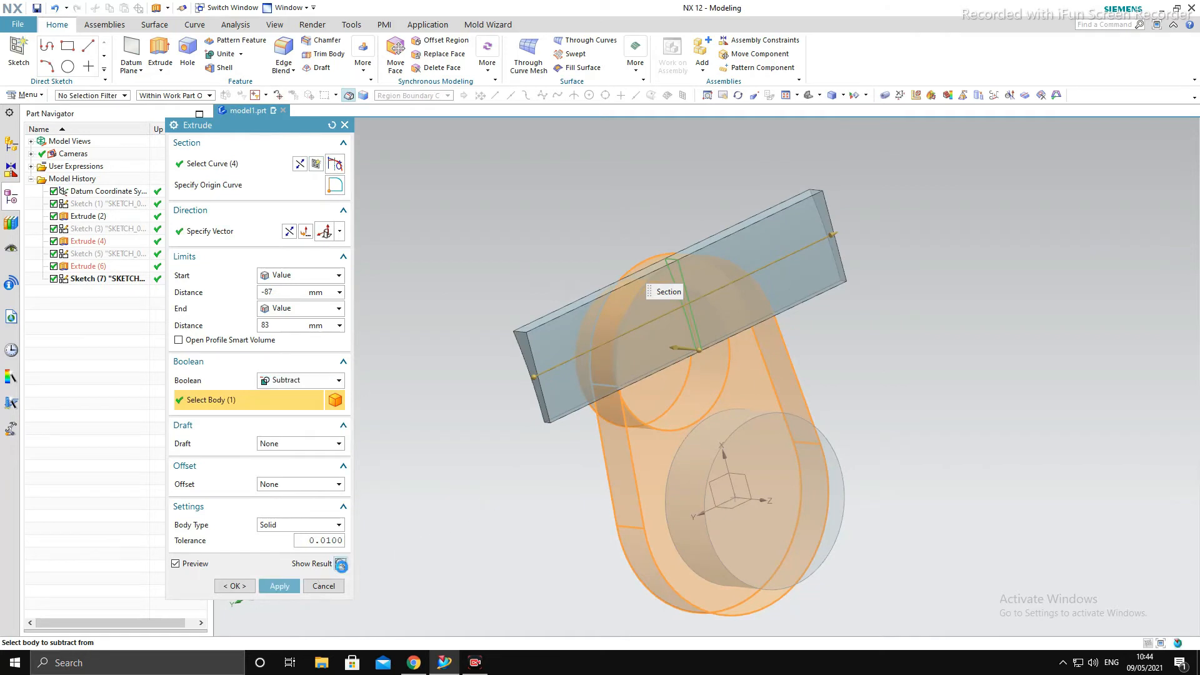
middle_drag(464, 528, 509, 526)
scroll(718, 338, up, 5)
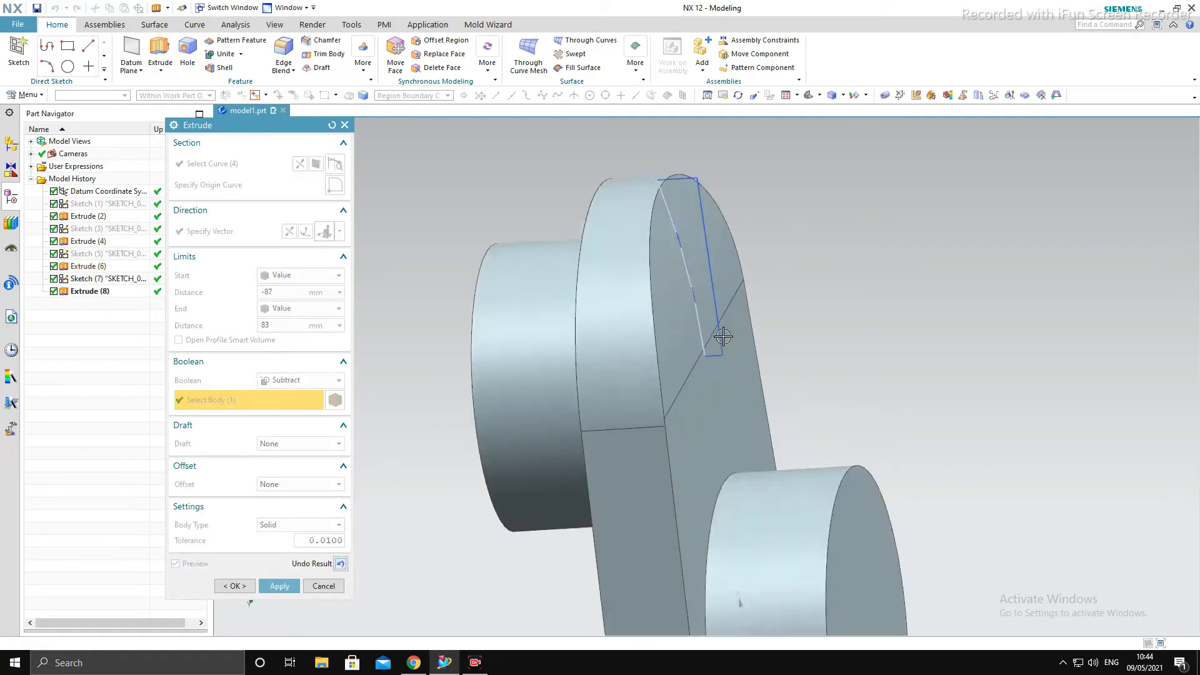
middle_drag(770, 338, 769, 334)
scroll(958, 335, down, 4)
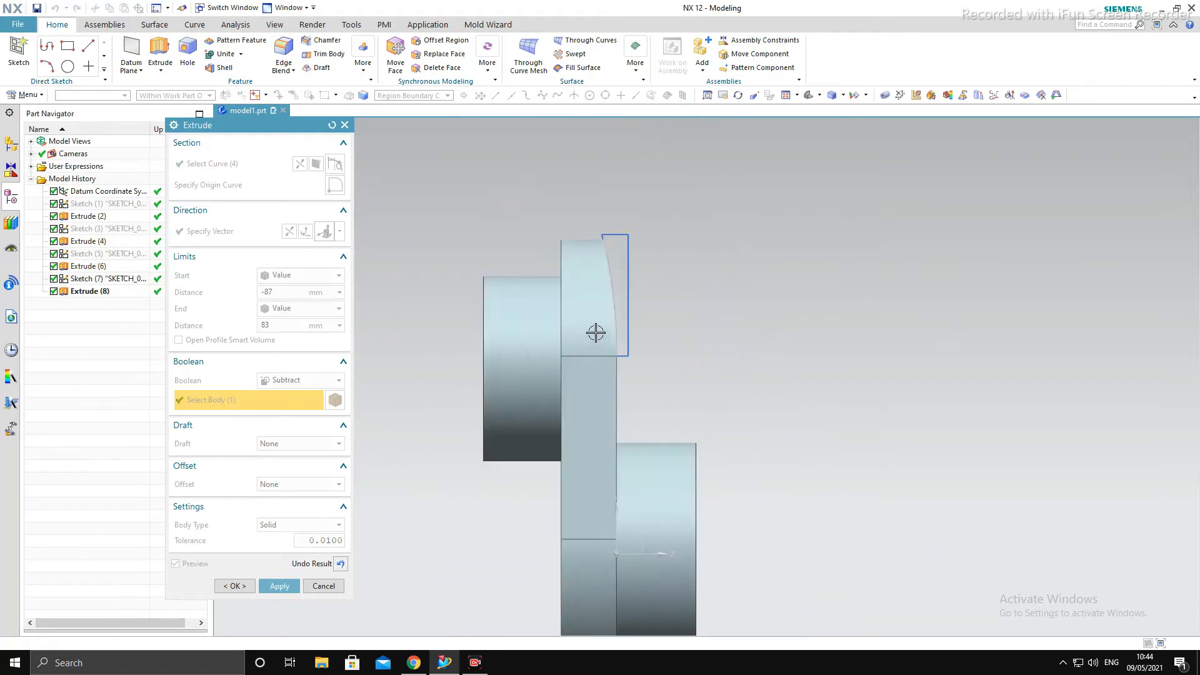
scroll(625, 332, up, 5)
scroll(662, 357, down, 5)
middle_drag(662, 357, 642, 359)
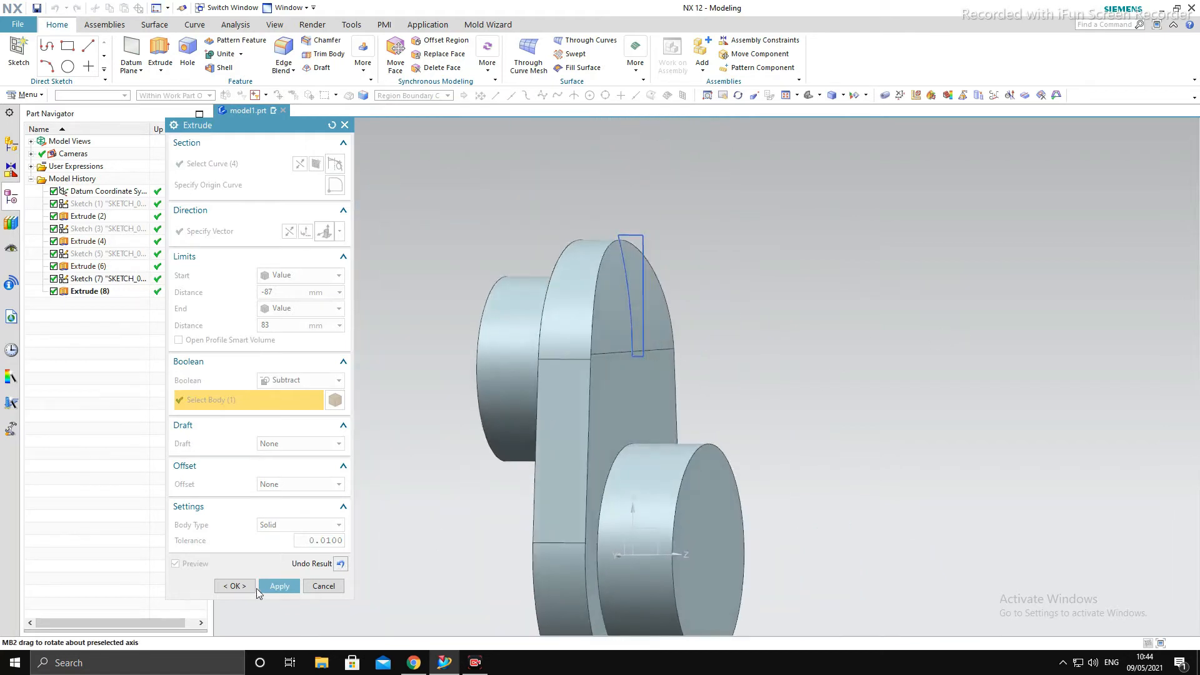
click(311, 589)
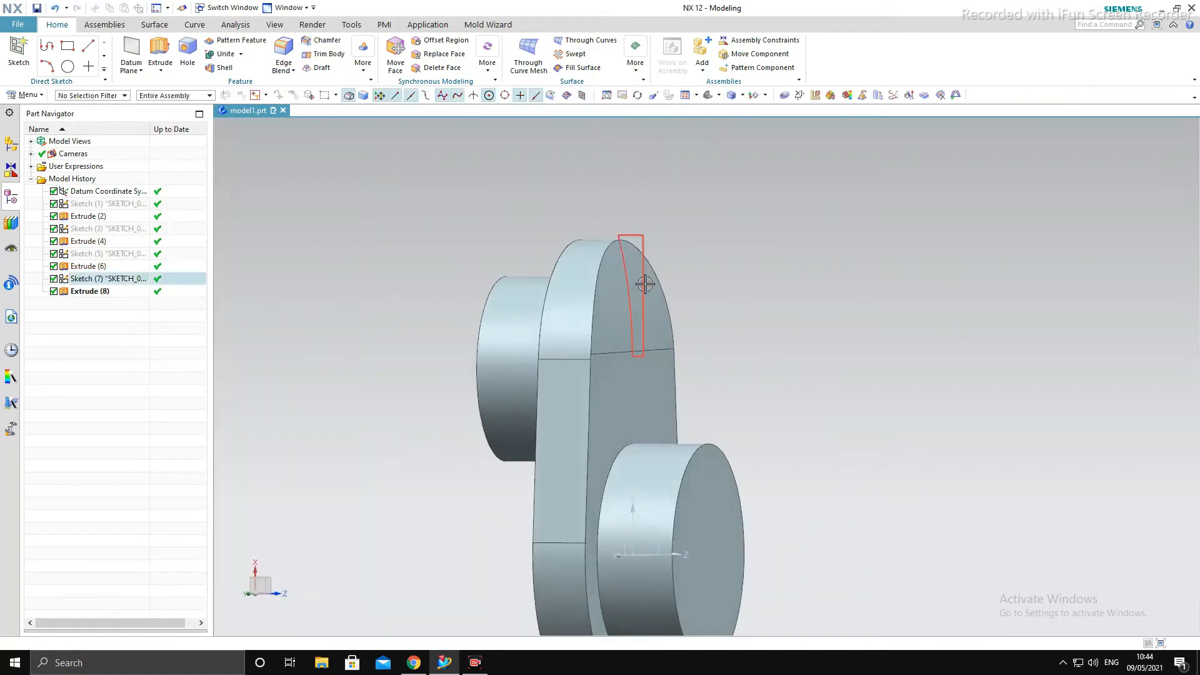
Hide the arc profile sketch used for the cut at the plate's upper end.
click(731, 265)
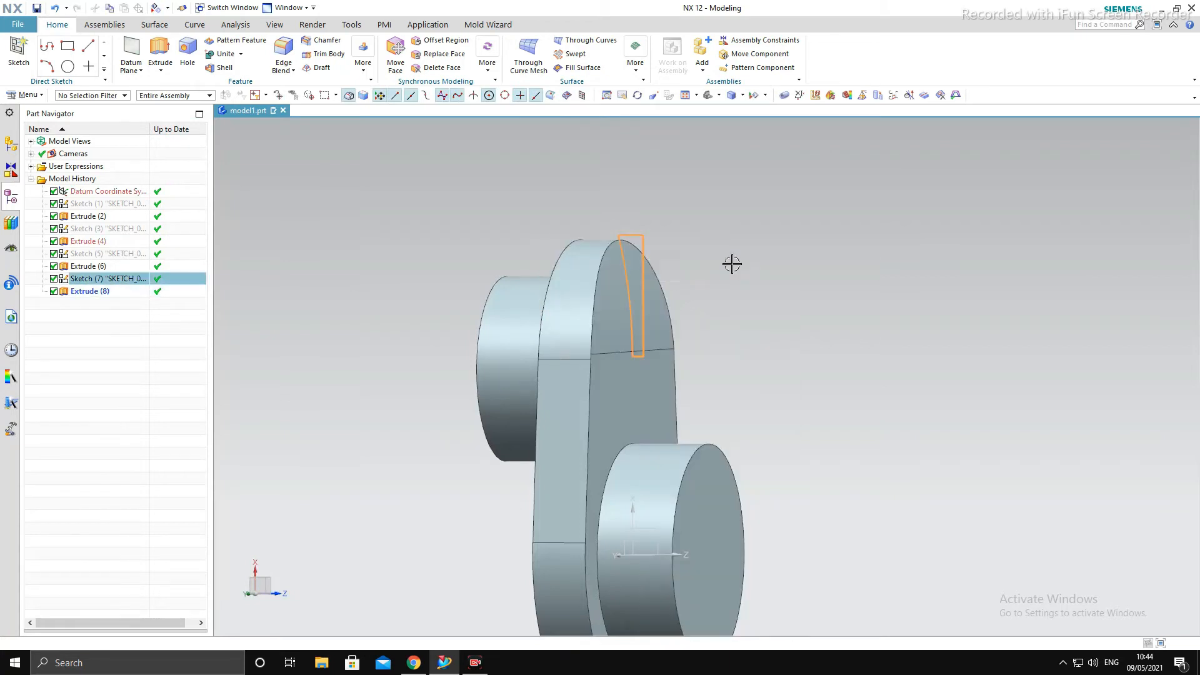
scroll(722, 291, down, 3)
key(F8)
scroll(667, 308, up, 1)
scroll(701, 356, down, 1)
mouse_move(704, 357)
middle_down()
mouse_move(684, 378)
mouse_move(685, 350)
mouse_move(693, 362)
middle_up()
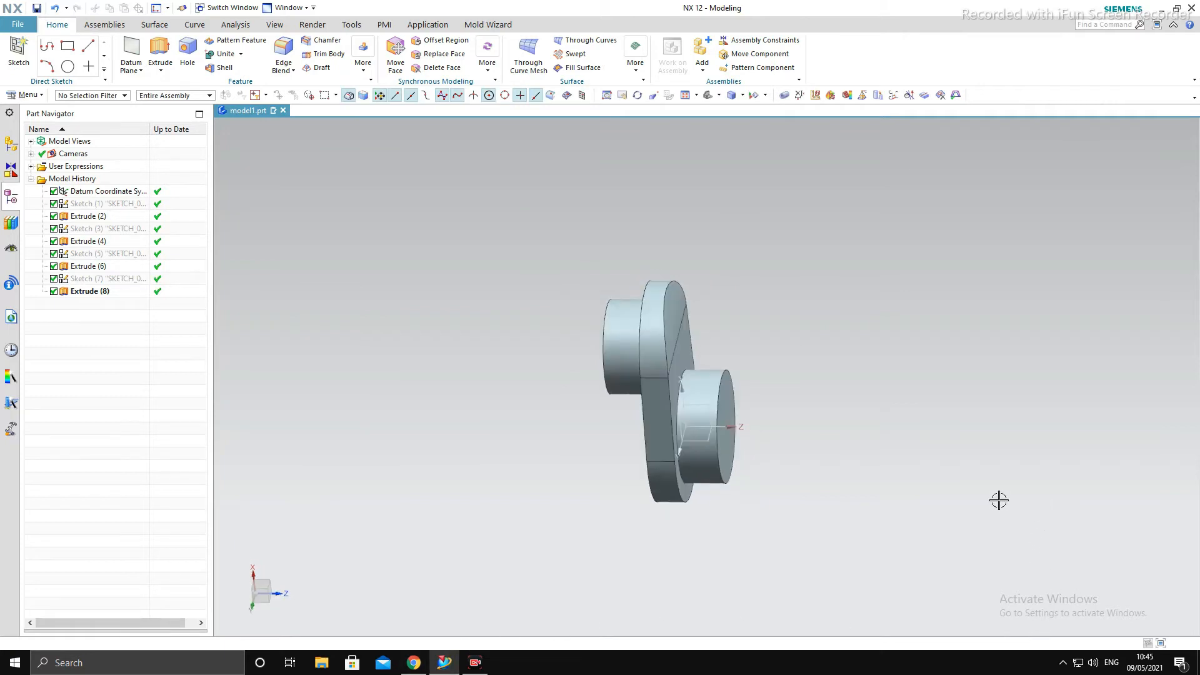
Start a new sketch on the datum's XZ plane, viewed square to the side of the part.
key(F8)
click(18, 53)
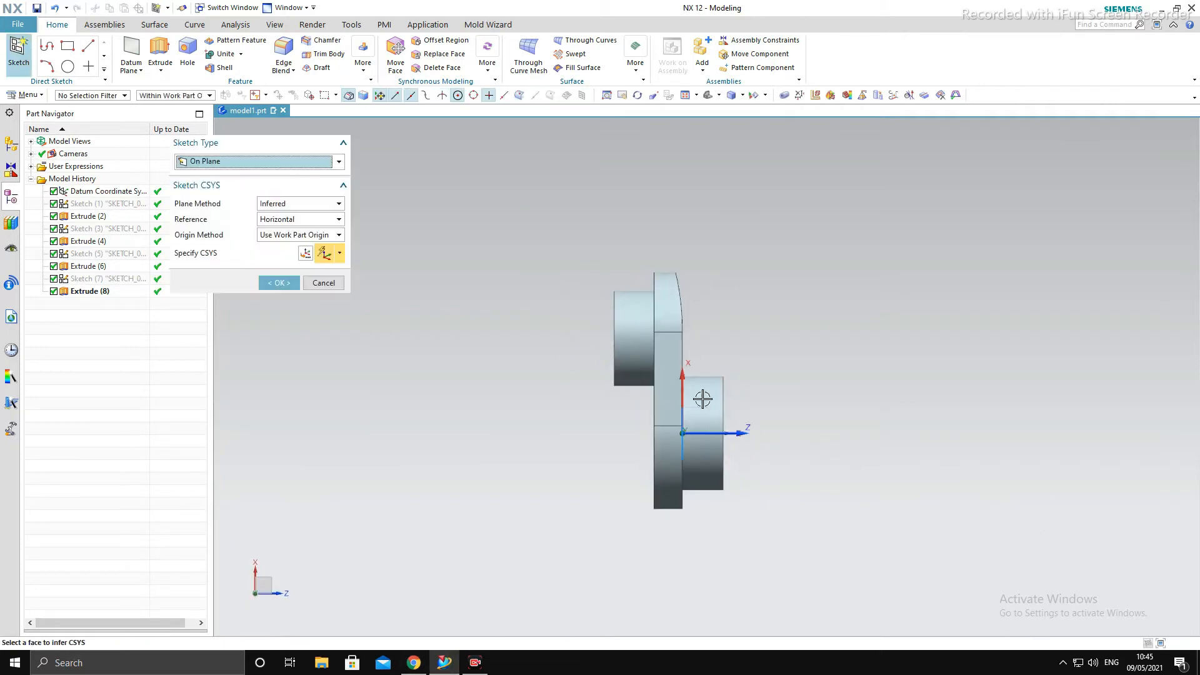
middle_drag(790, 413, 887, 385)
middle_click(887, 385)
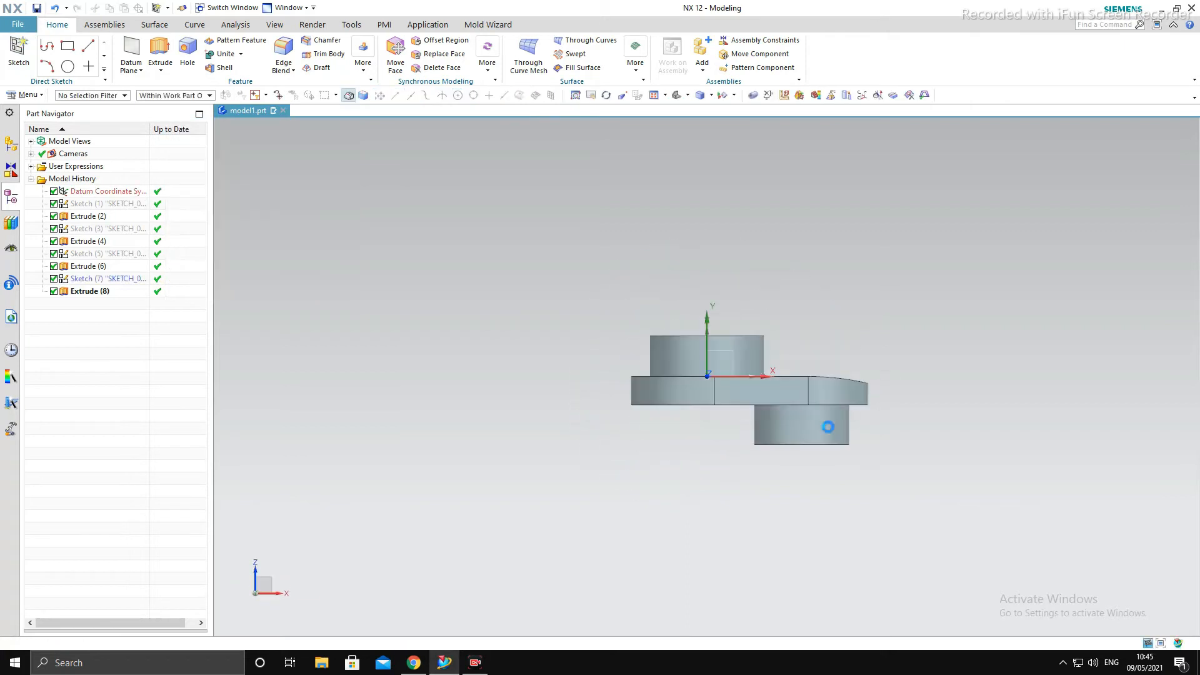
mouse_move(809, 437)
middle_down()
mouse_move(875, 383)
mouse_move(912, 432)
mouse_move(876, 488)
mouse_move(984, 522)
mouse_move(1030, 506)
mouse_move(1037, 530)
middle_up()
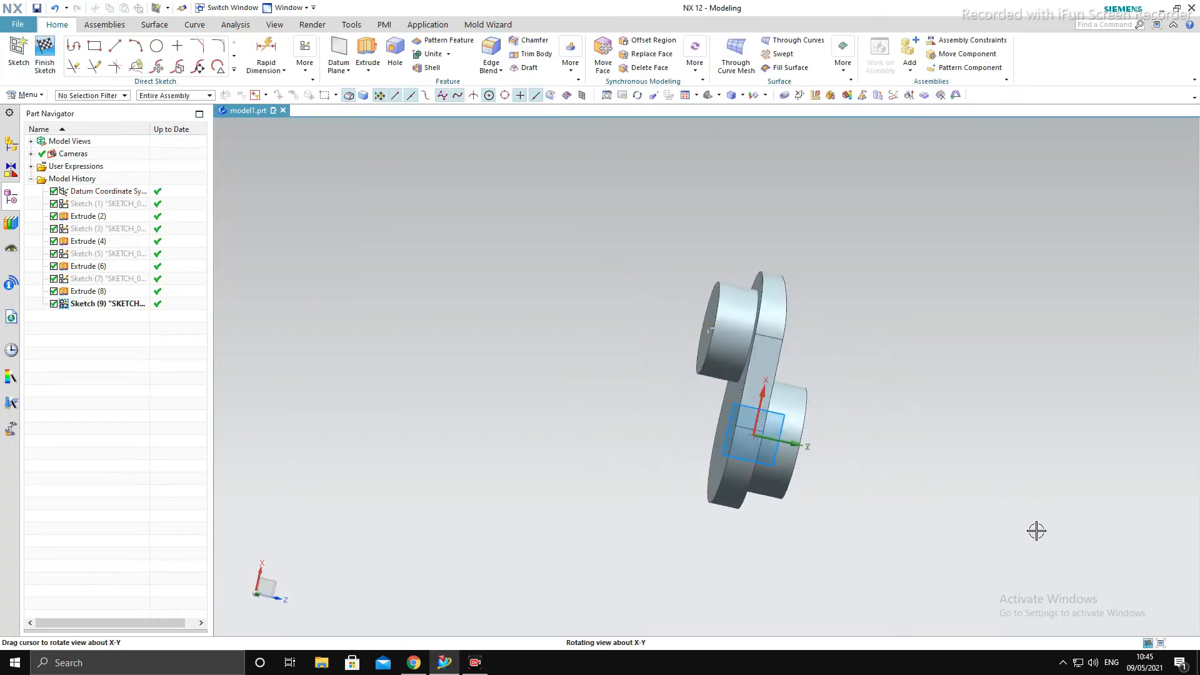
key(F8)
scroll(724, 422, up, 1)
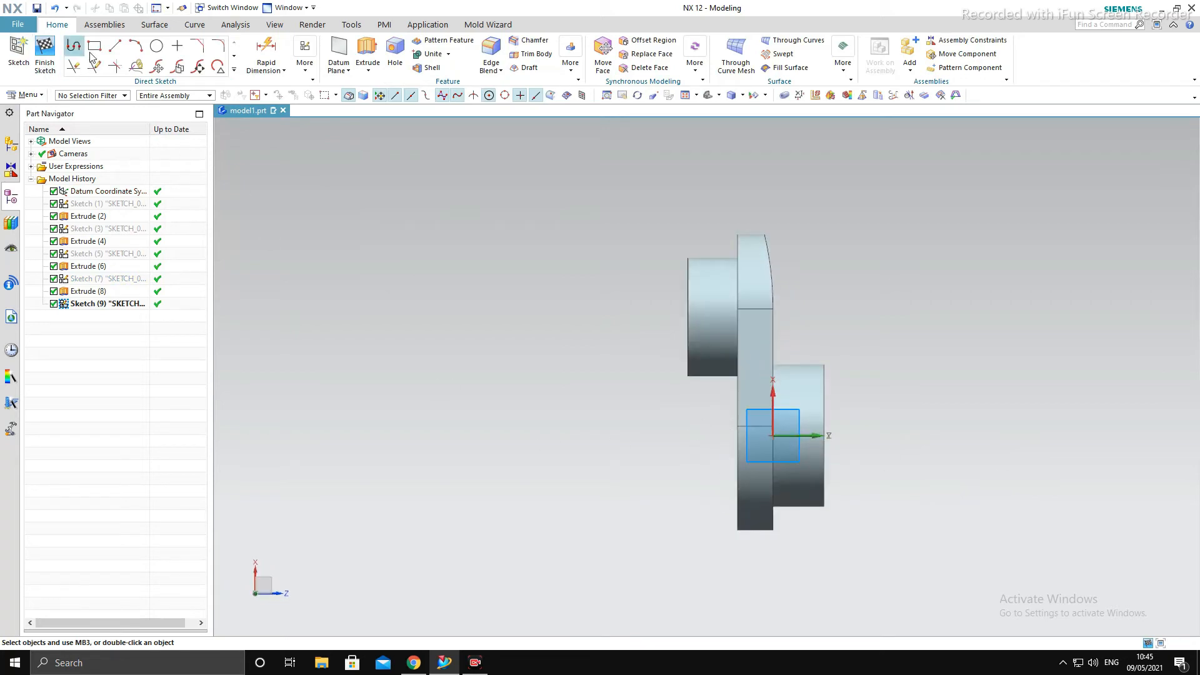
Draw an arc of about 139 mm radius from the lower tangent edge on the plate's boss-side face to just below the plate's lower end.
click(137, 50)
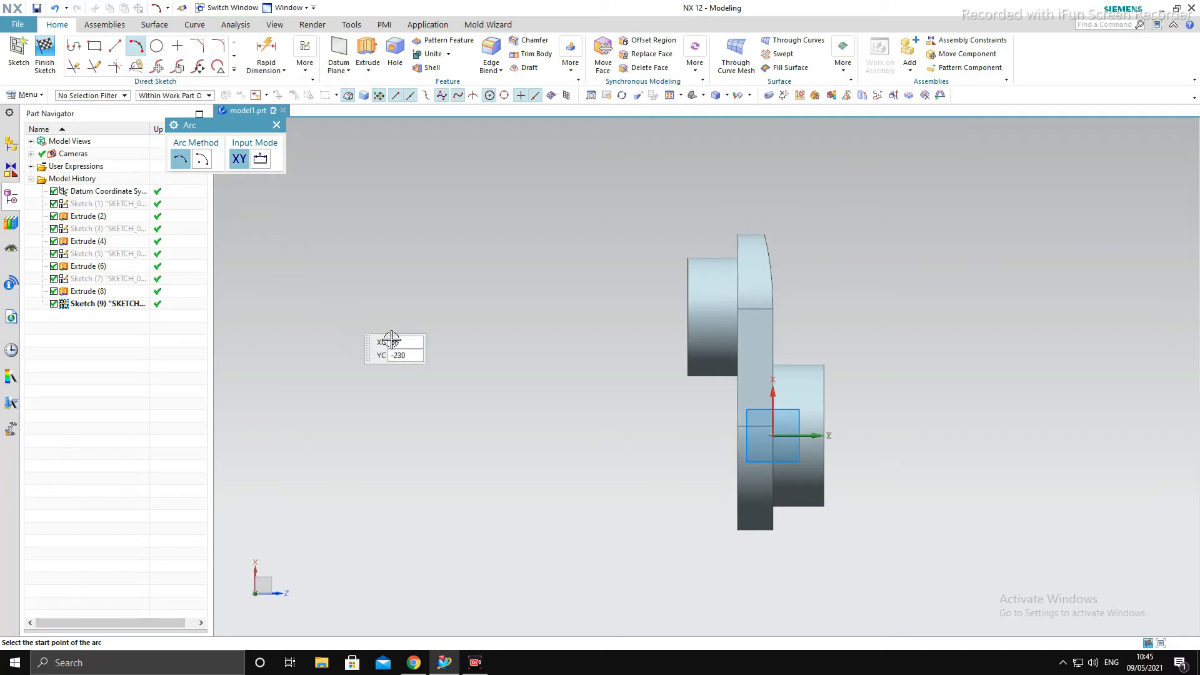
scroll(846, 543, up, 2)
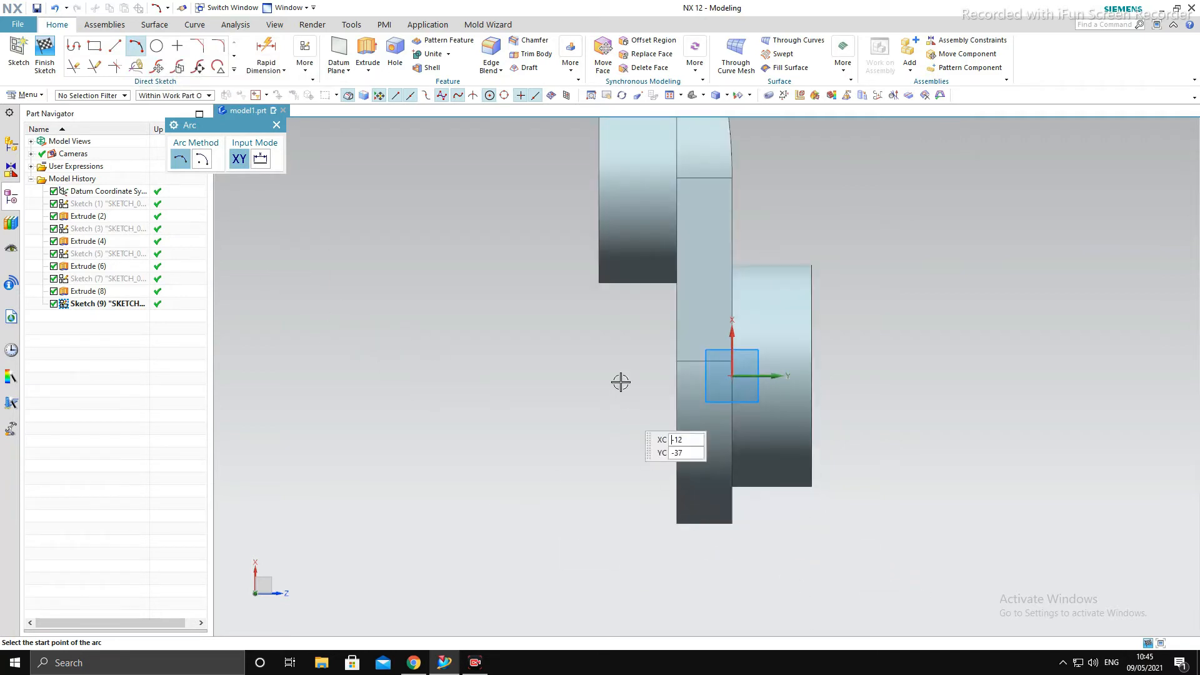
click(675, 359)
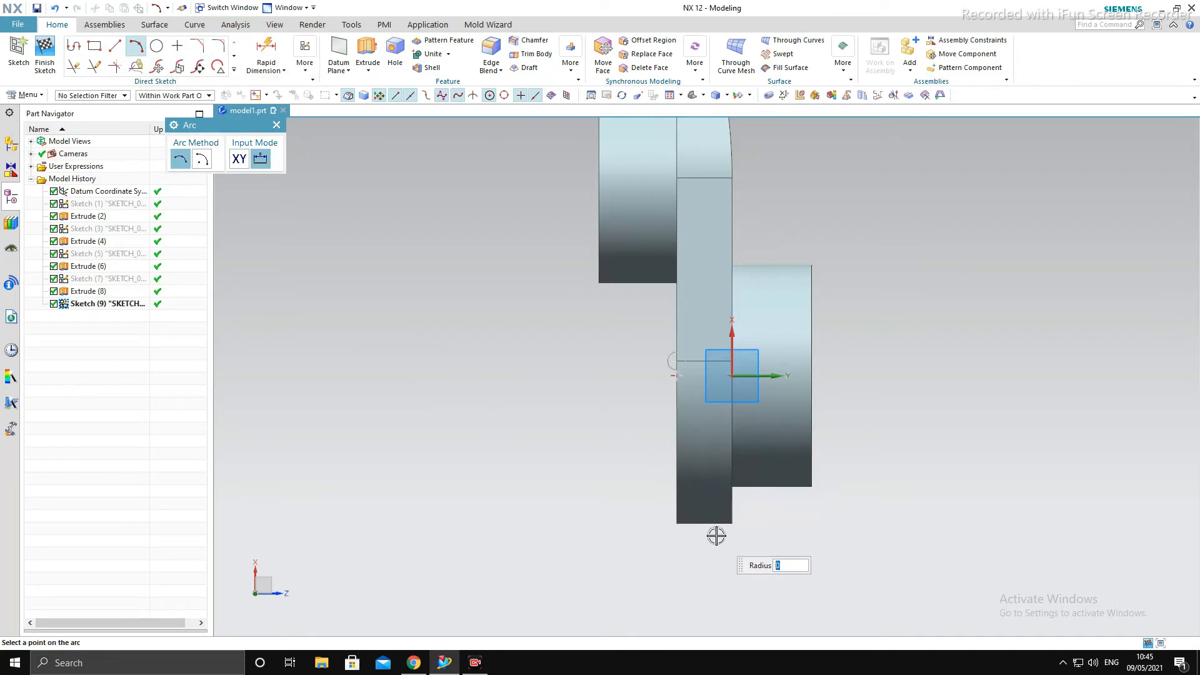
click(699, 476)
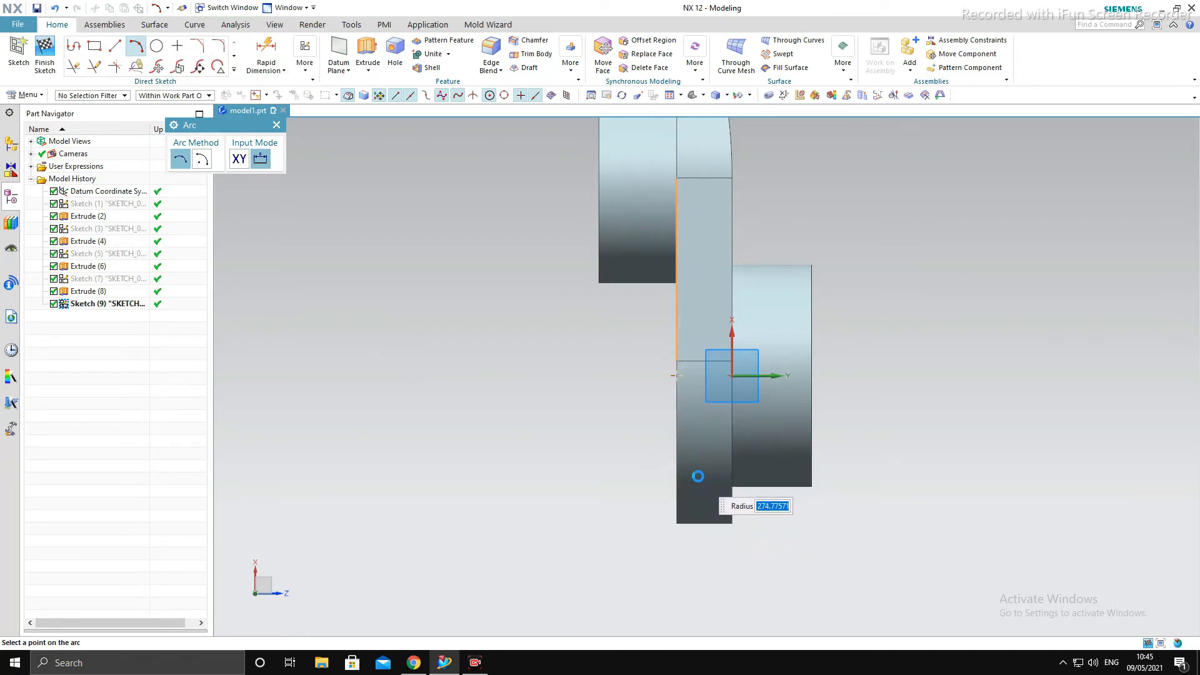
scroll(679, 403, up, 4)
key(Escape)
scroll(678, 402, down, 5)
scroll(718, 517, up, 3)
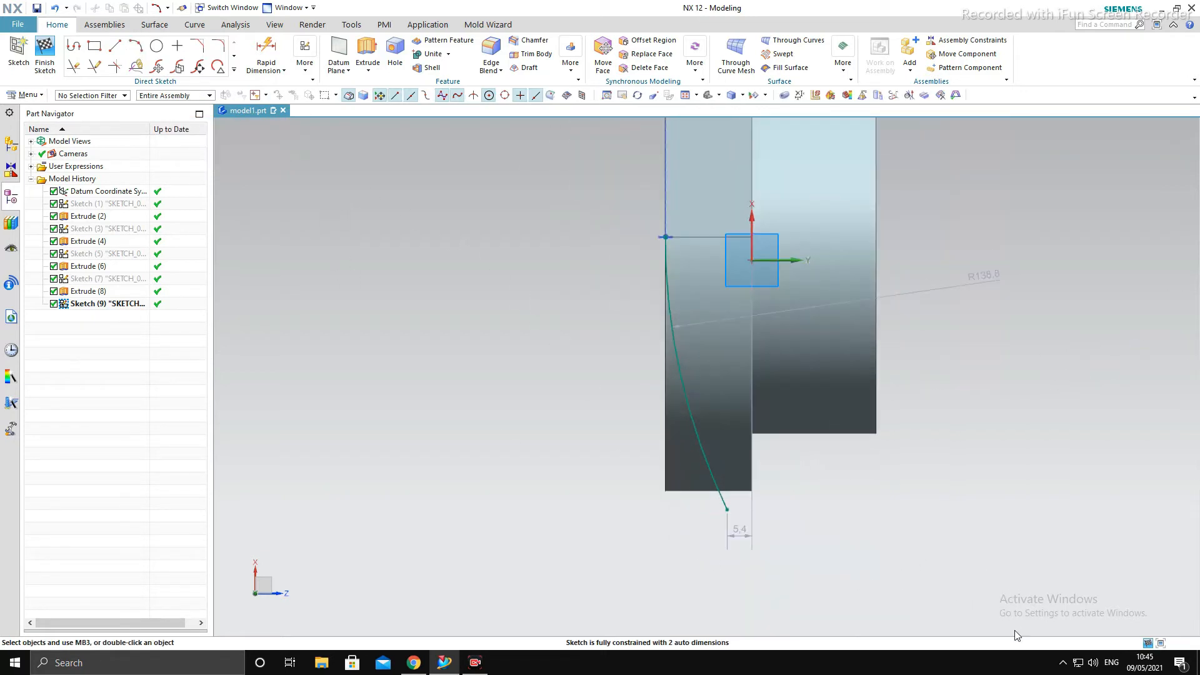
Set the horizontal offset between the arc's lower end and the plate's boss-side face to 5 mm.
click(266, 53)
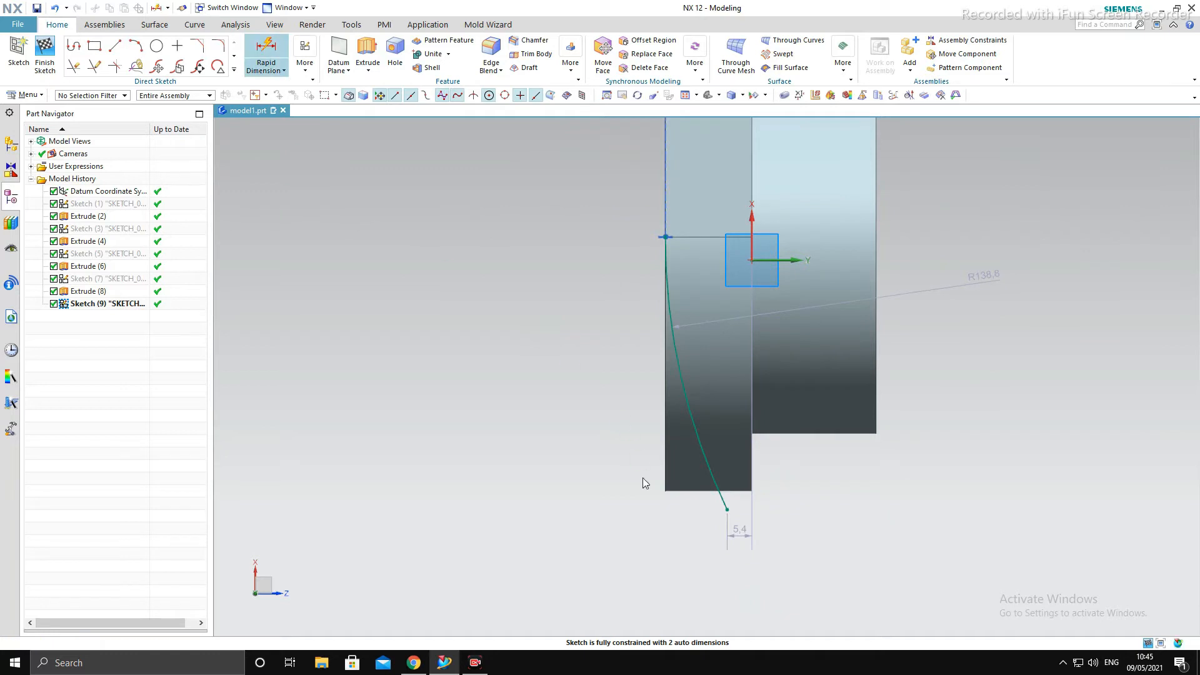
click(668, 488)
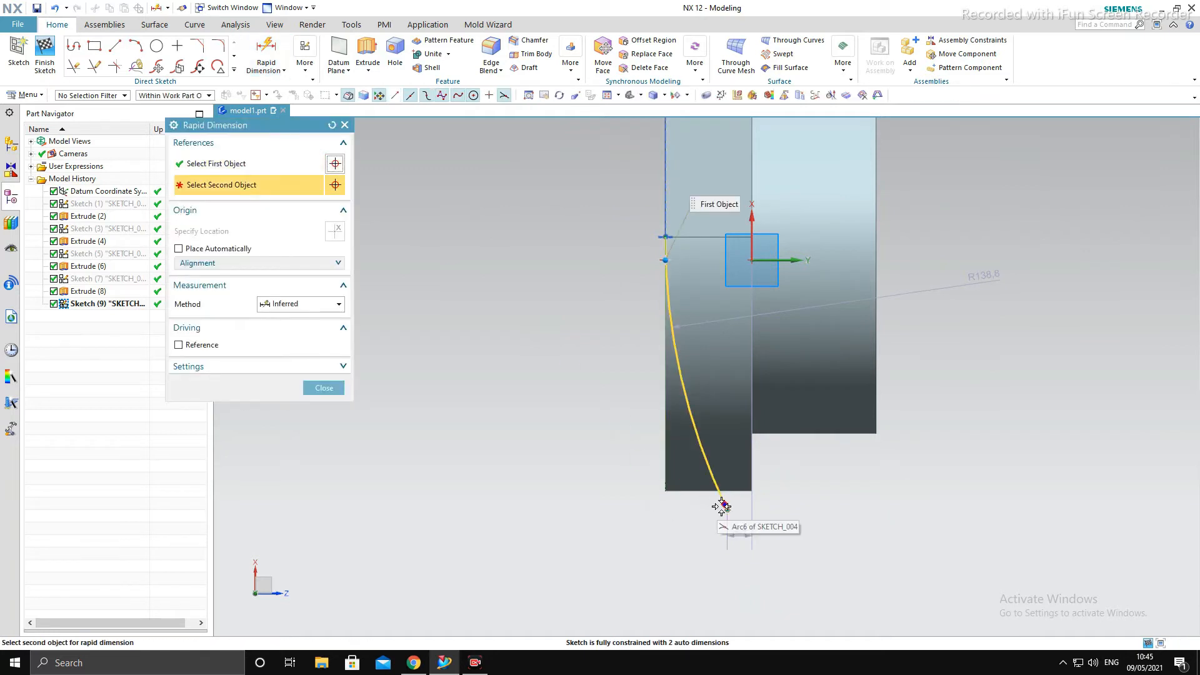
click(722, 512)
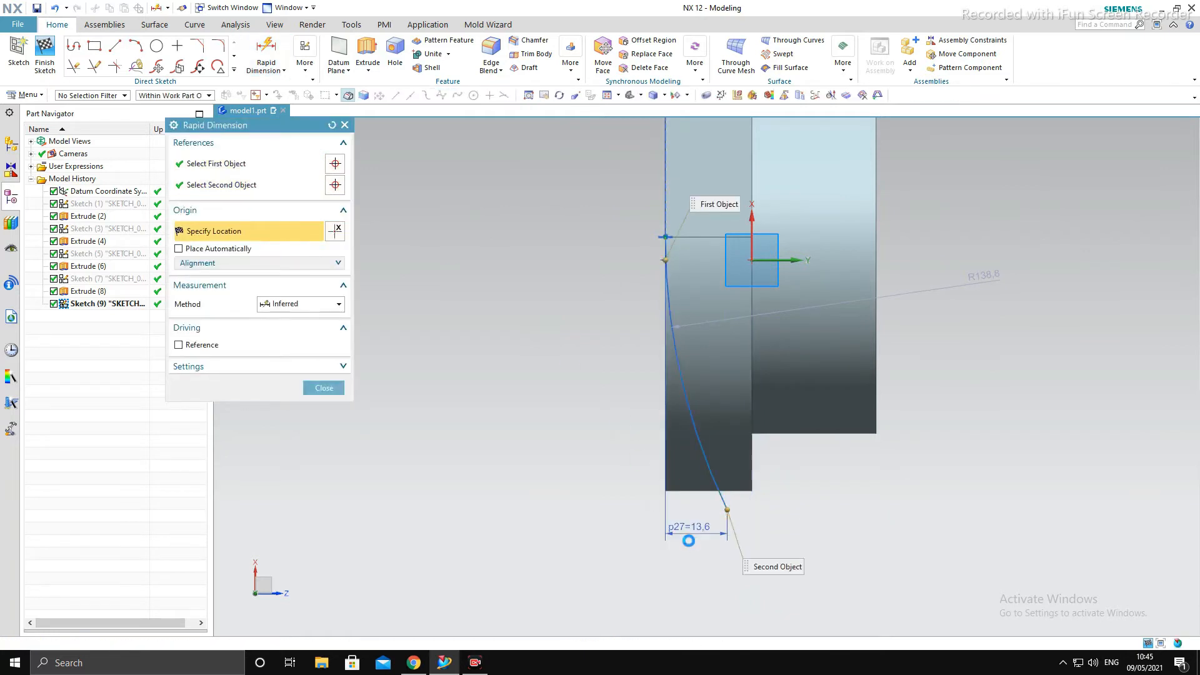
click(688, 540)
text(5)
key(Return)
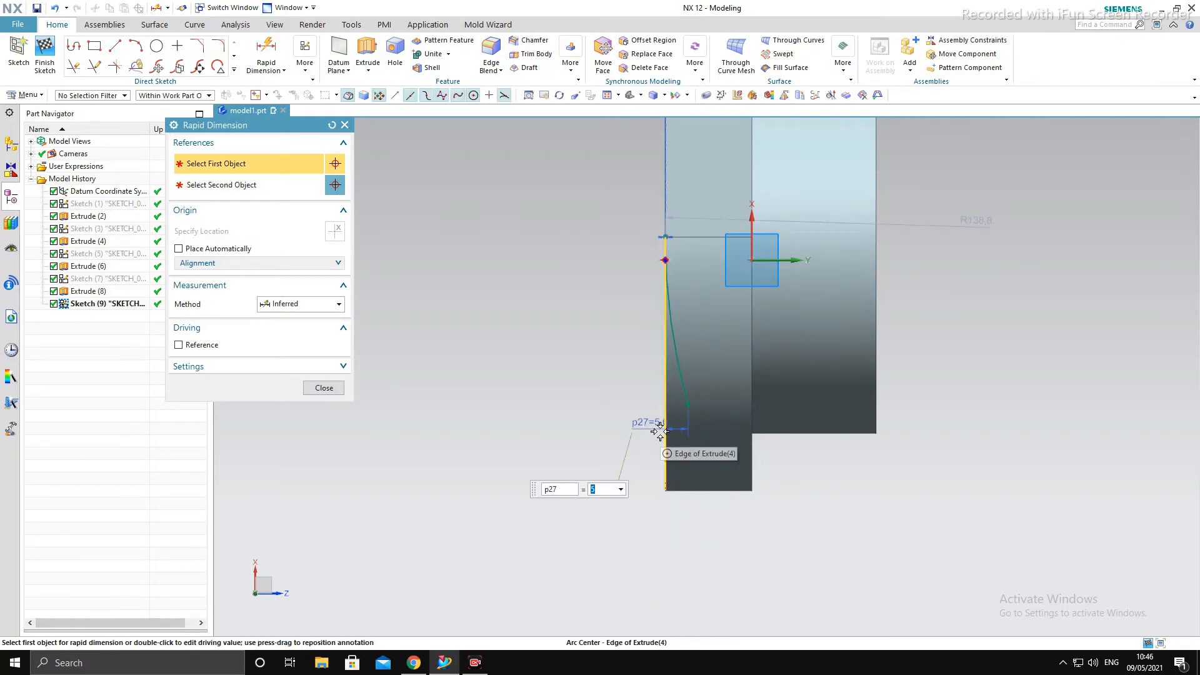
key(Escape)
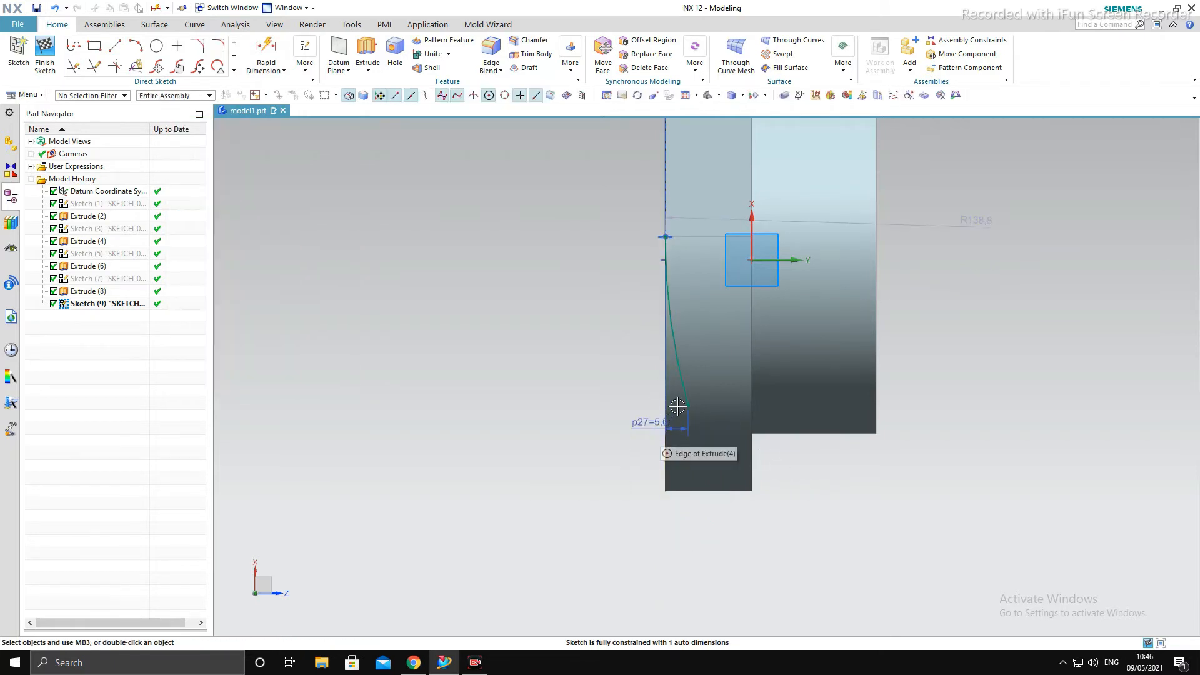
click(262, 48)
click(674, 344)
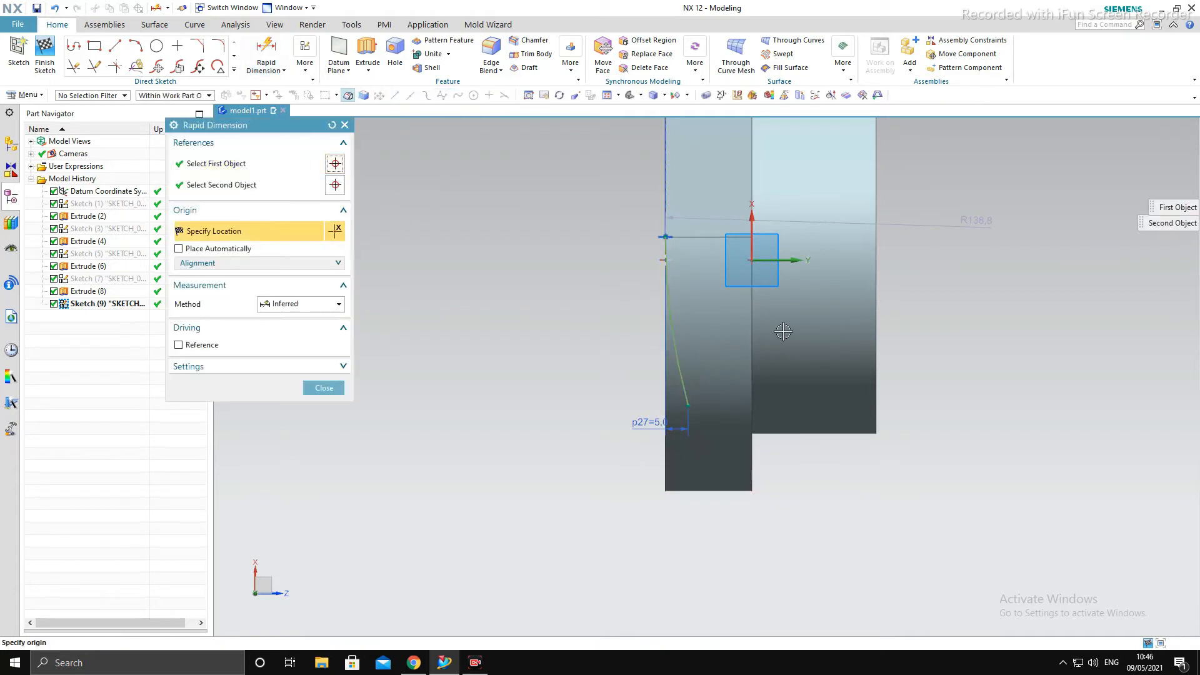
click(670, 322)
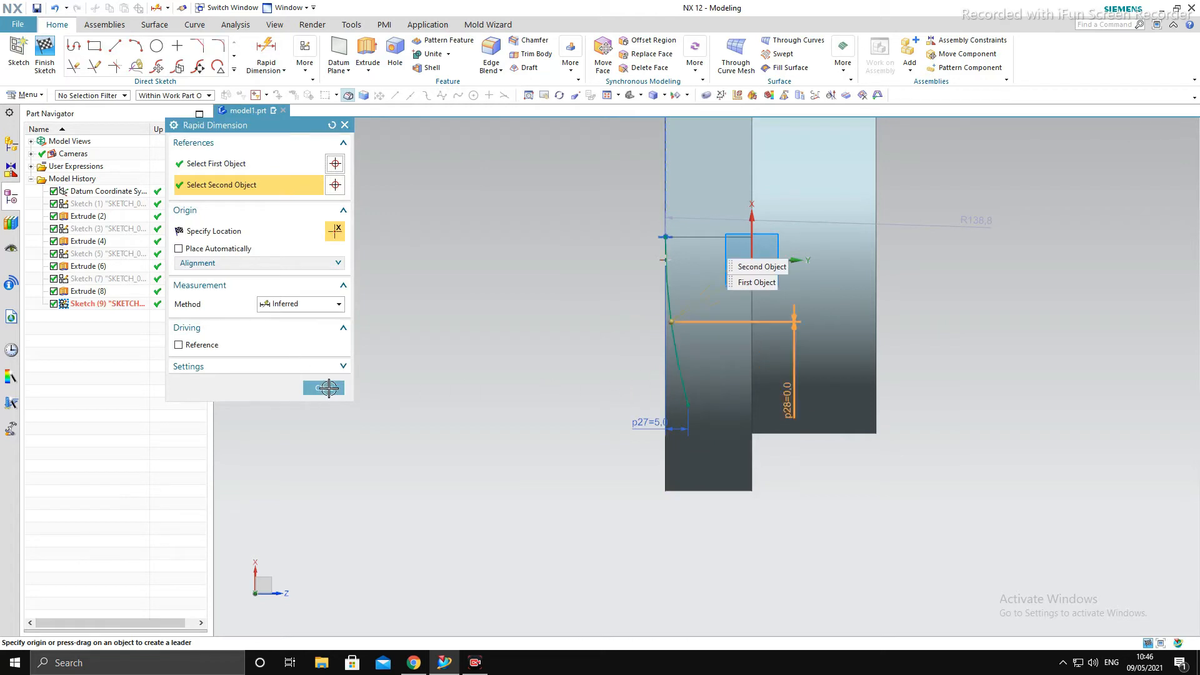
click(761, 387)
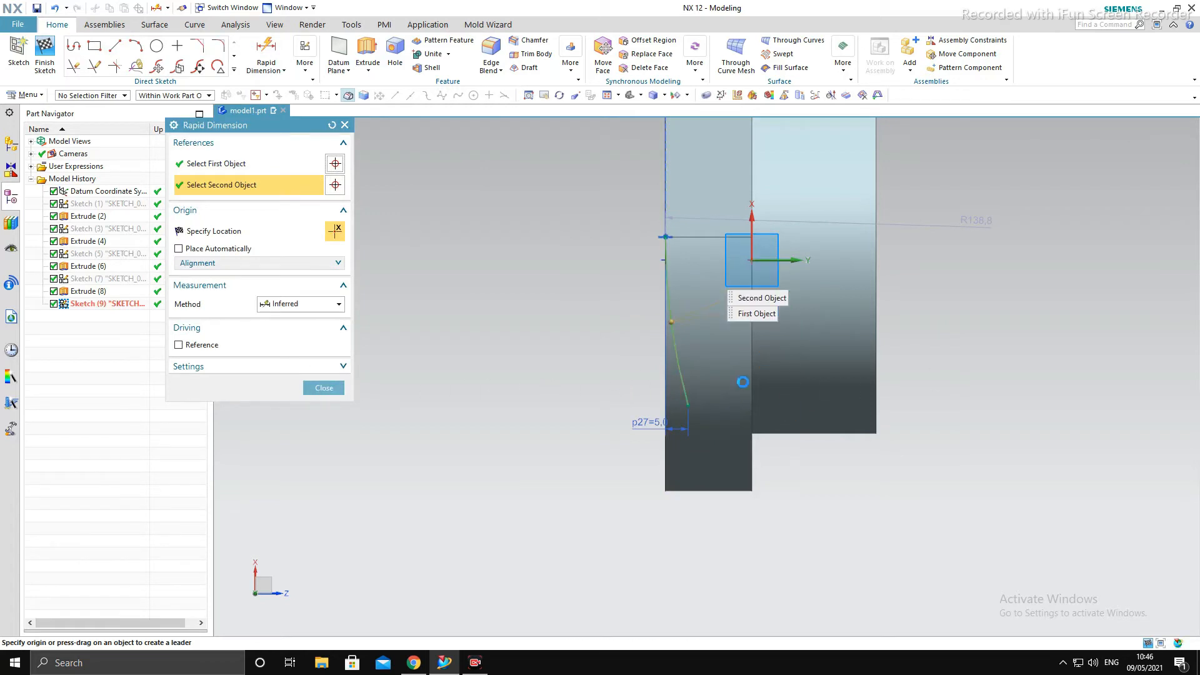
key(Escape)
click(743, 379)
scroll(662, 370, down, 4)
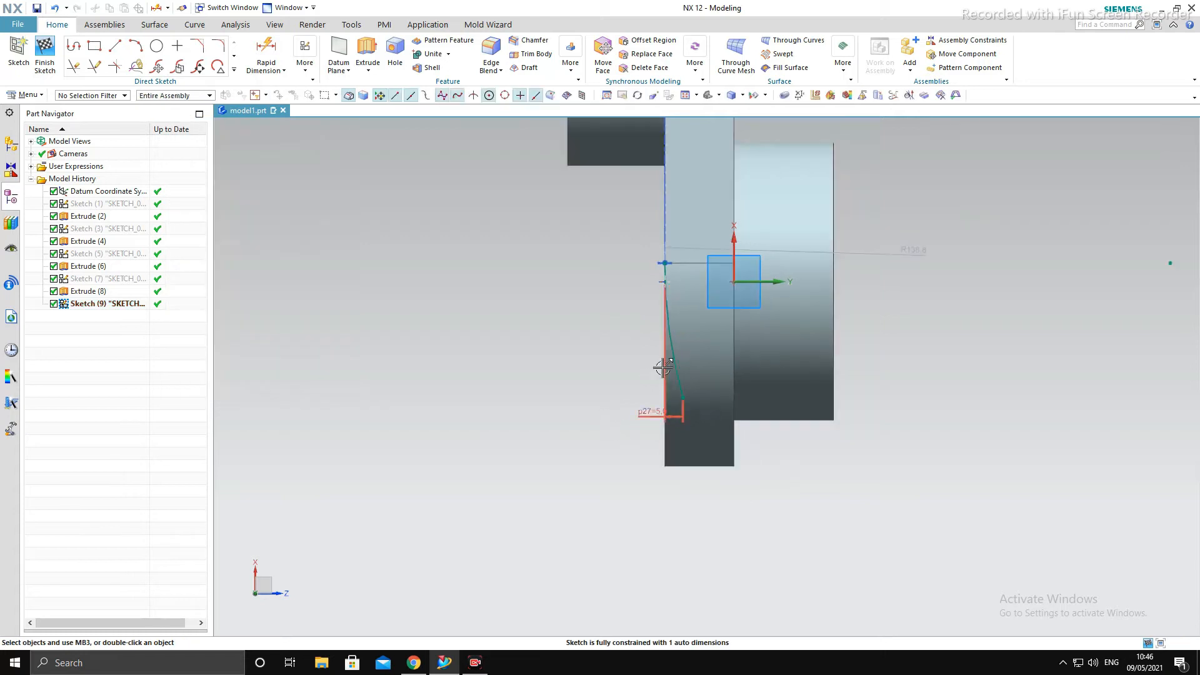
Dimension the radius of the arc at the plate's lower end and set it to 169 mm.
scroll(710, 302, up, 2)
key(d)
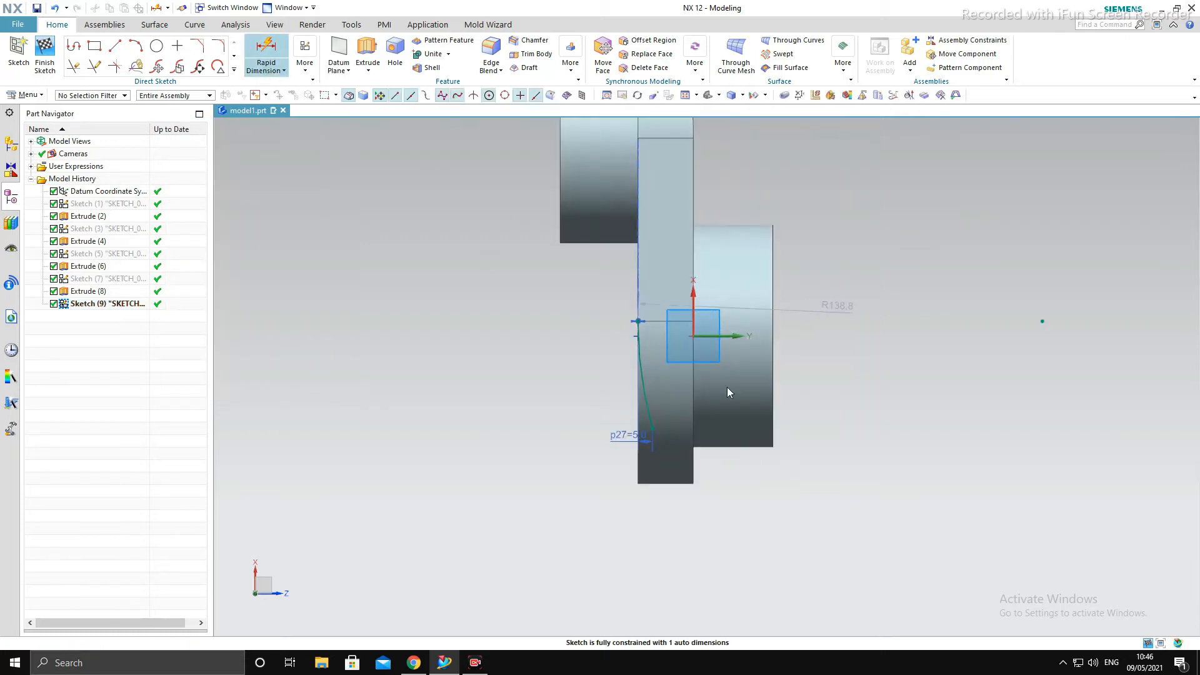
click(650, 382)
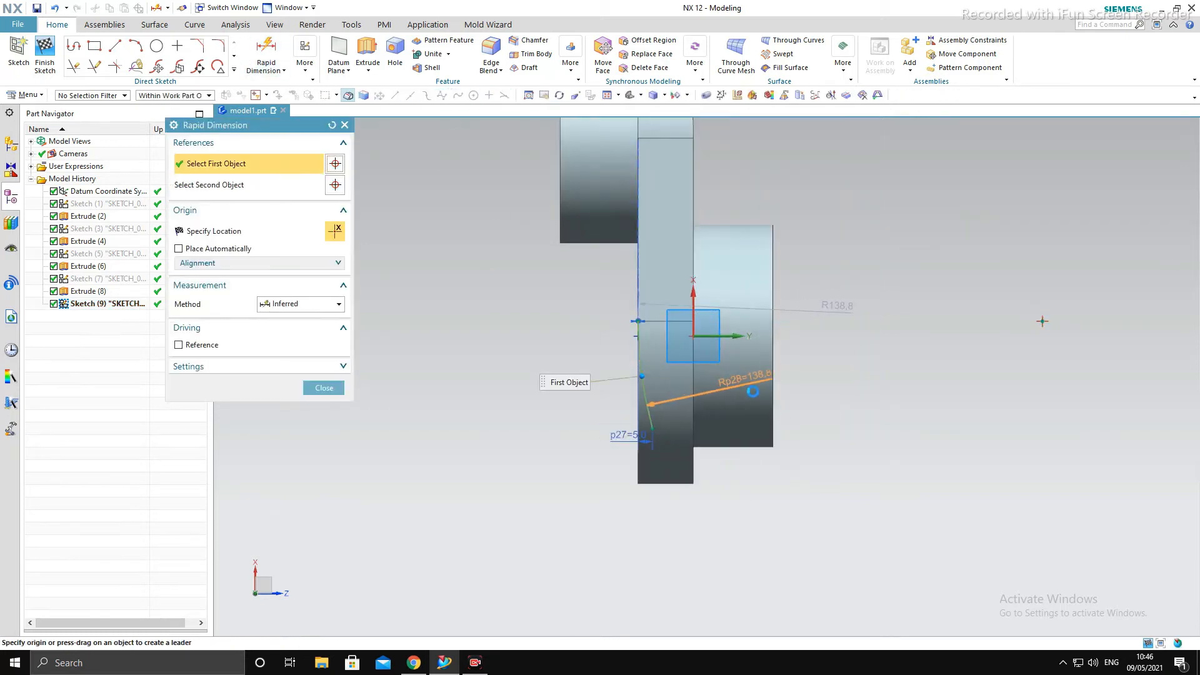
click(755, 392)
text(16)
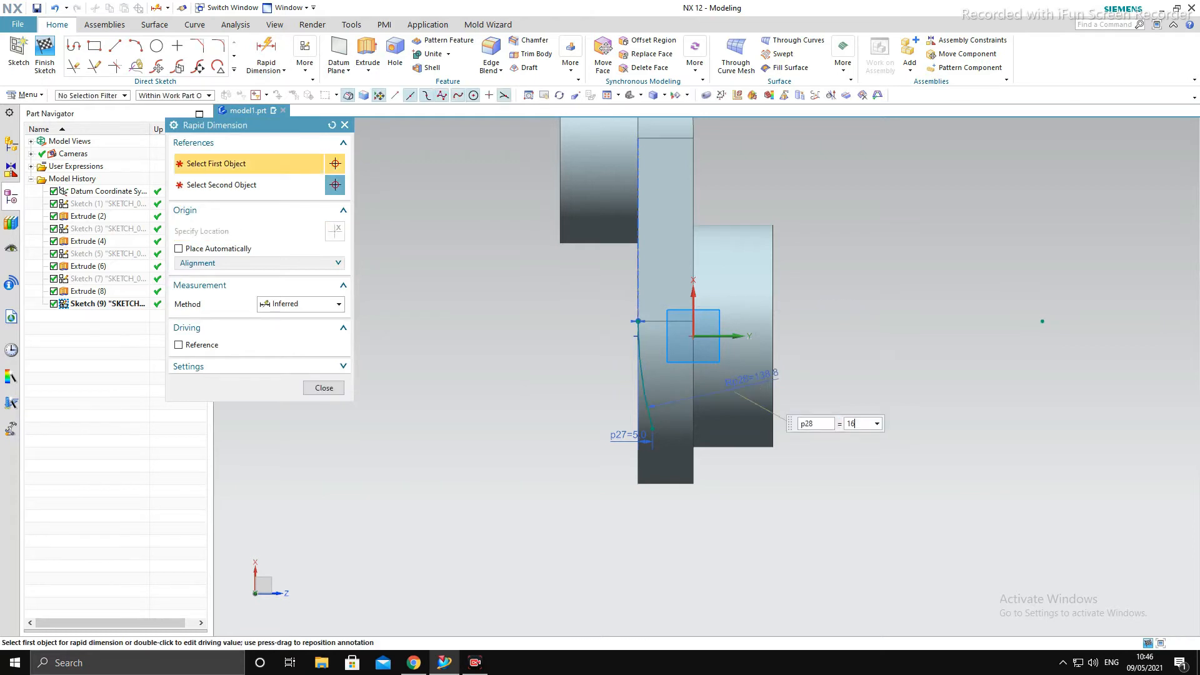
text(9)
key(Return)
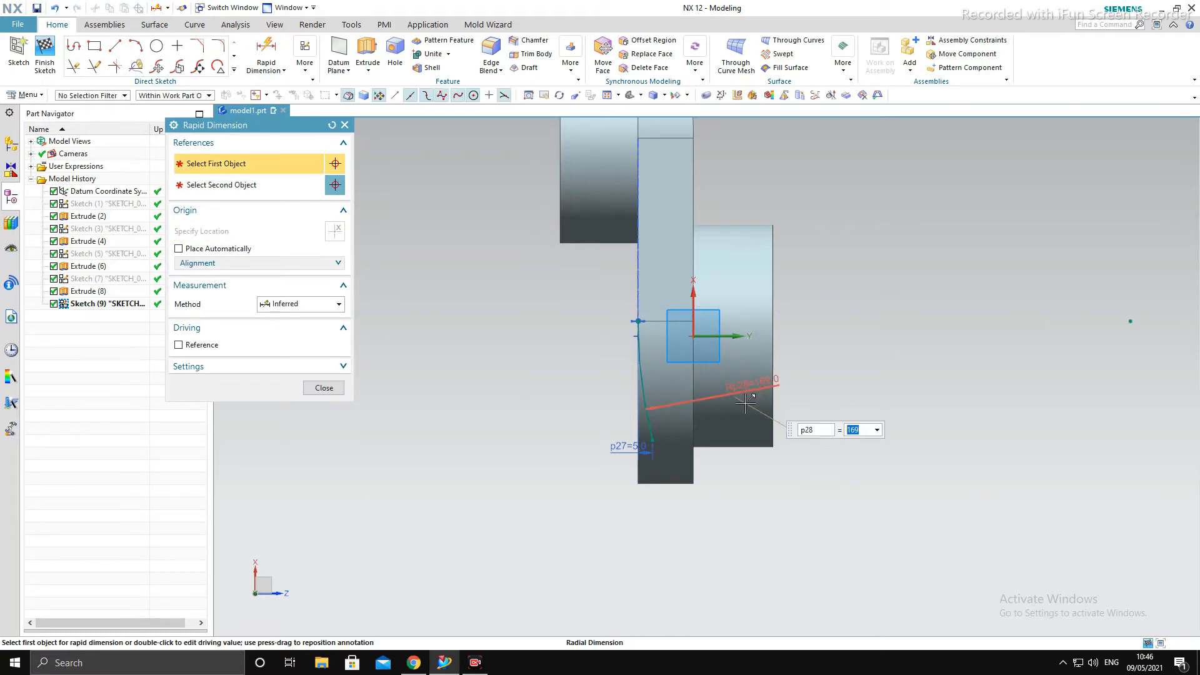
Draw a horizontal line about 63 mm long just below the plate's lower end, crossing its full thickness.
key(Escape)
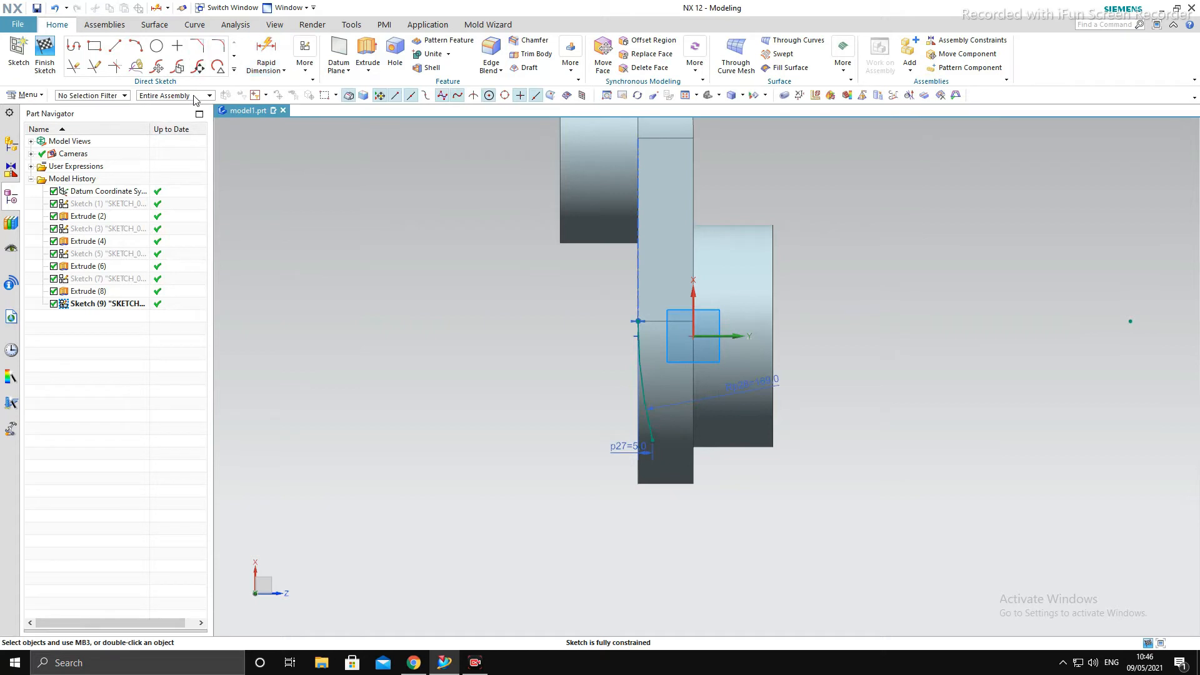
click(116, 45)
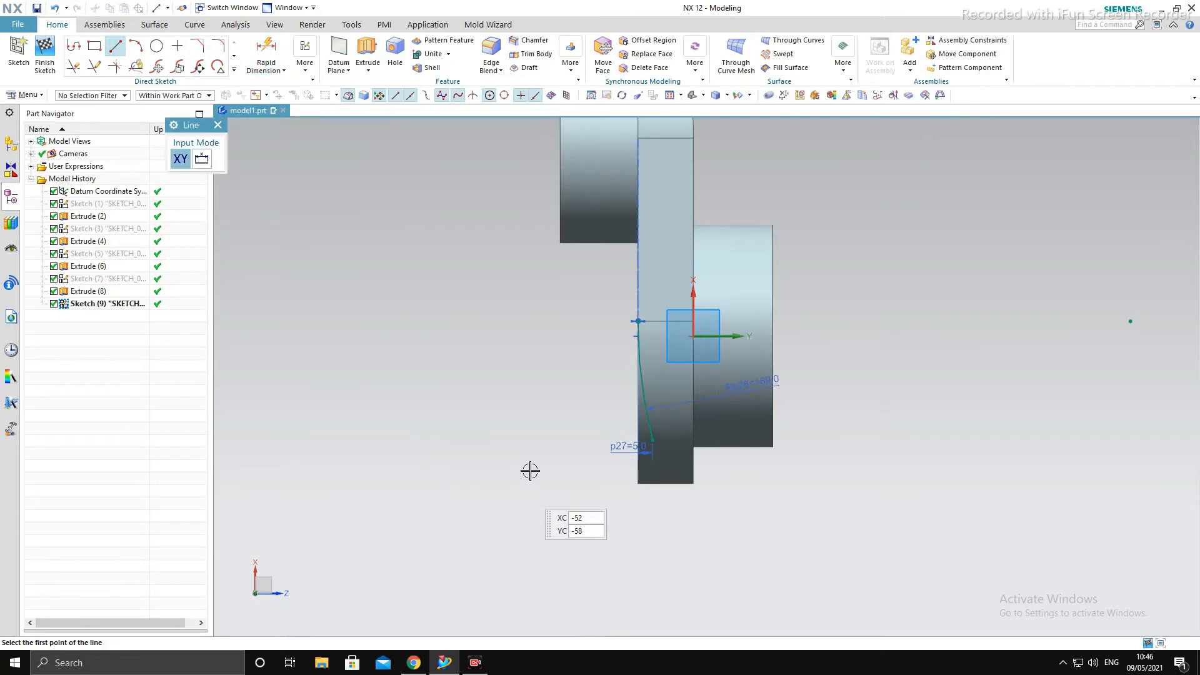
click(611, 485)
key(Return)
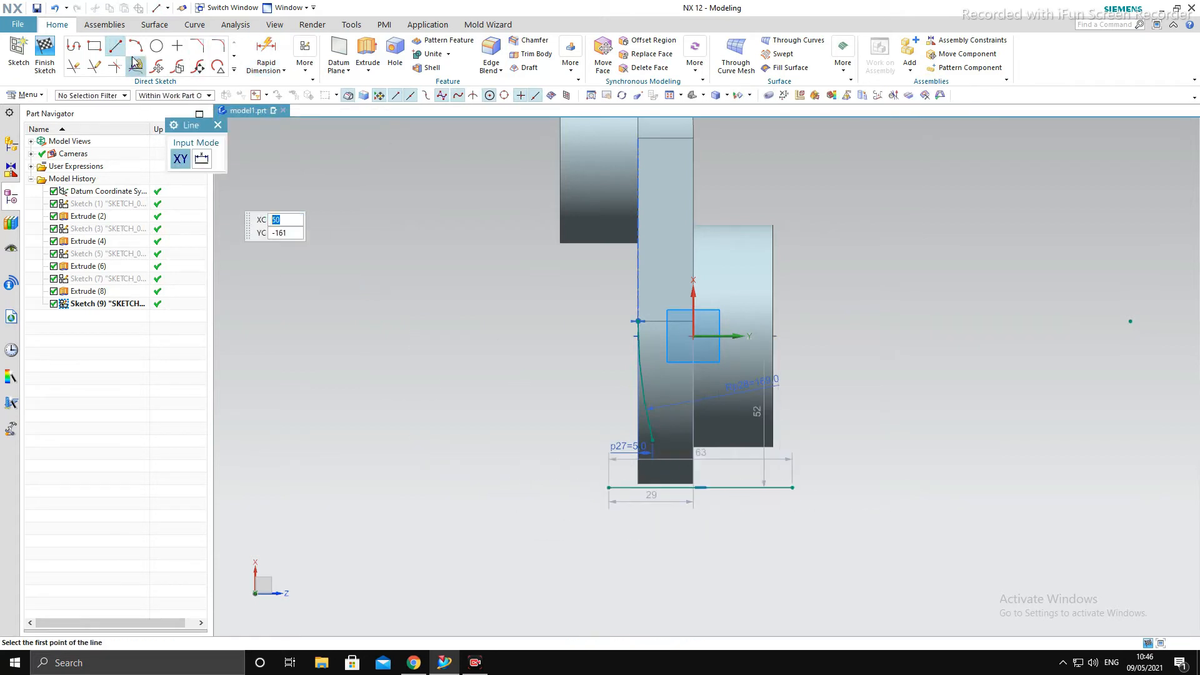
Extend the 169 mm arc down to the horizontal line and trim the line's portion on the disc side of the arc.
click(93, 66)
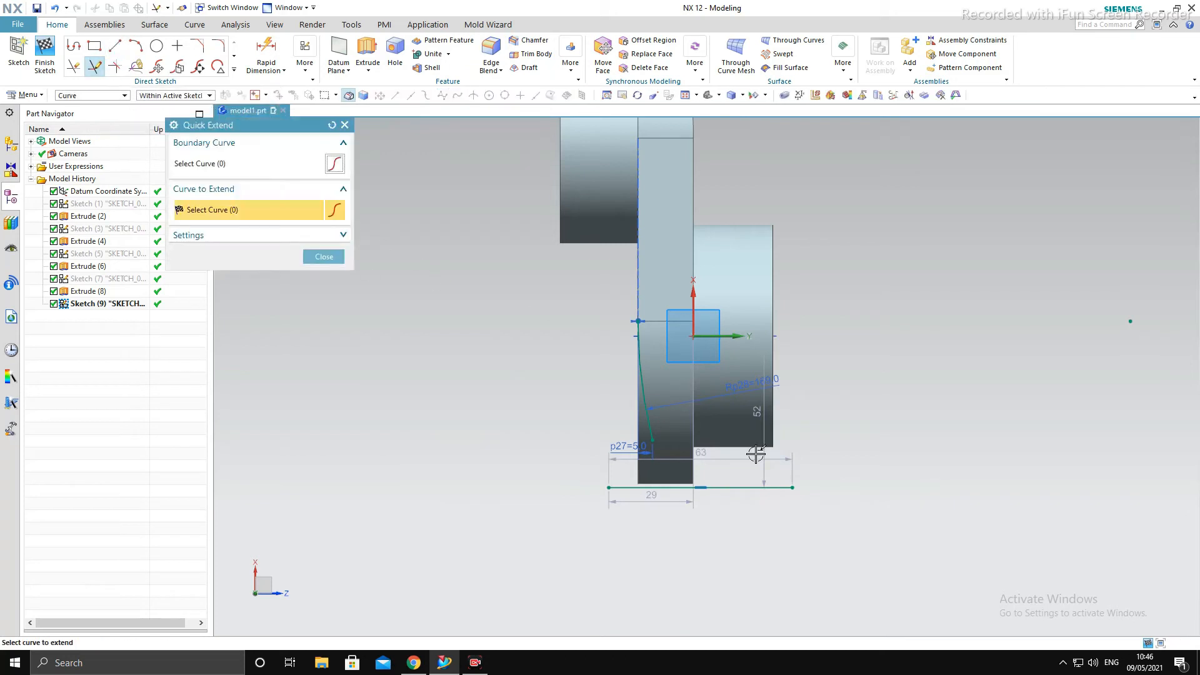
click(642, 417)
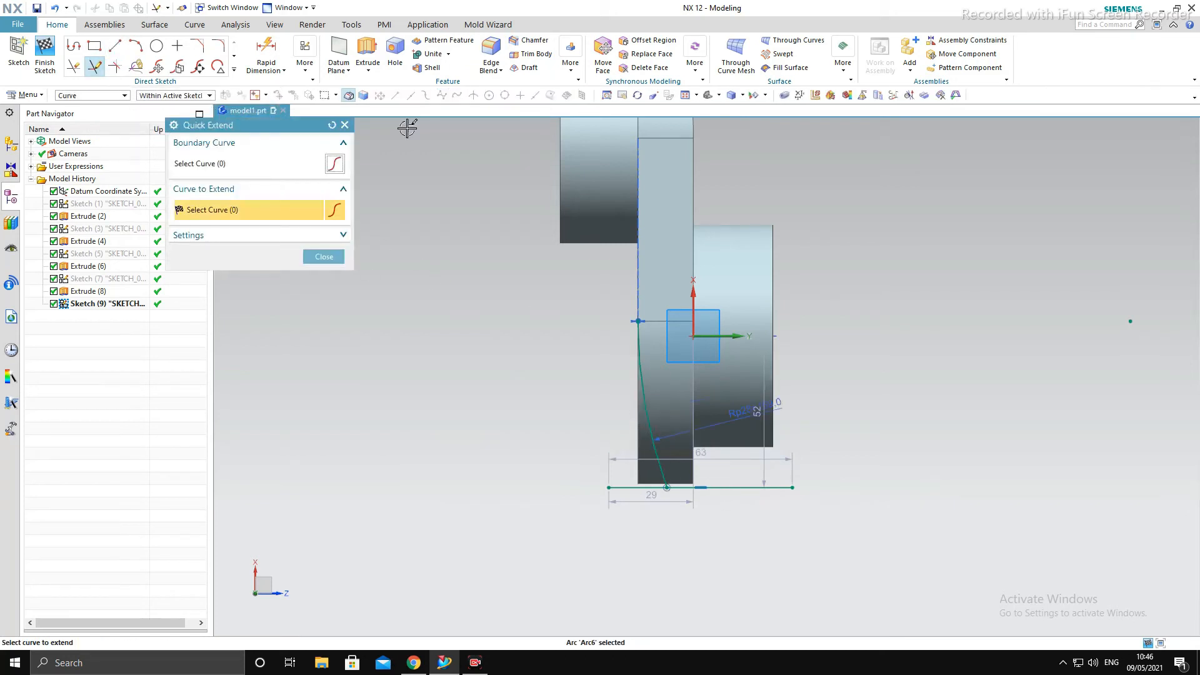
click(345, 124)
click(75, 66)
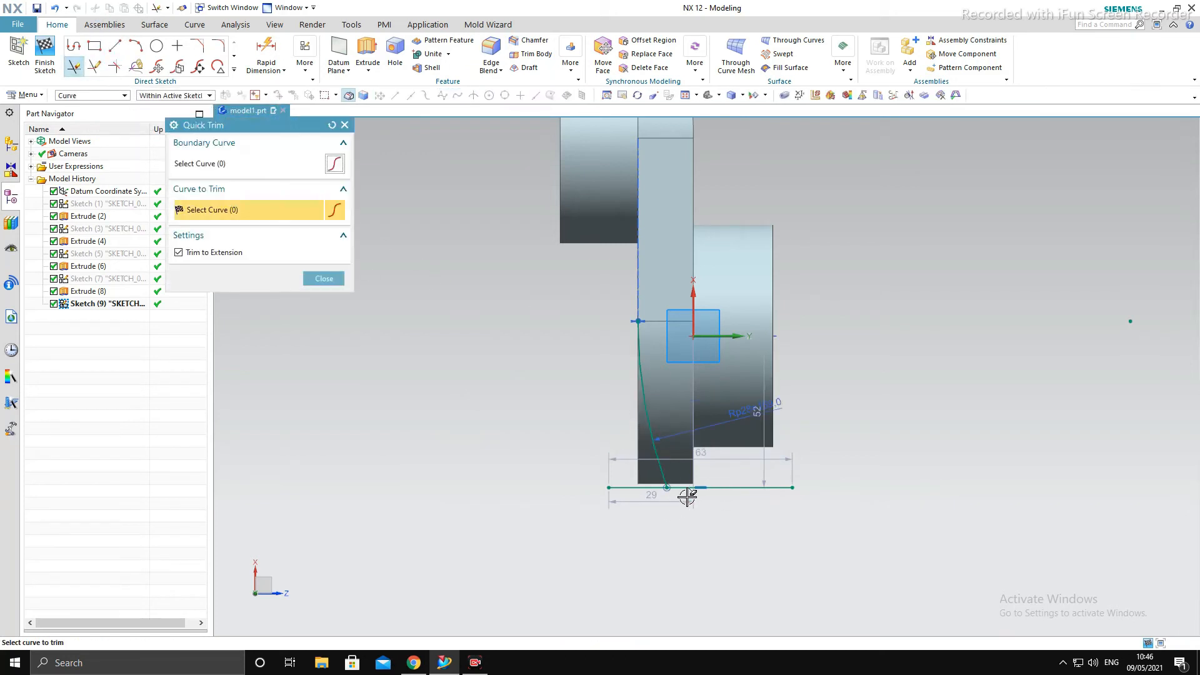
click(718, 489)
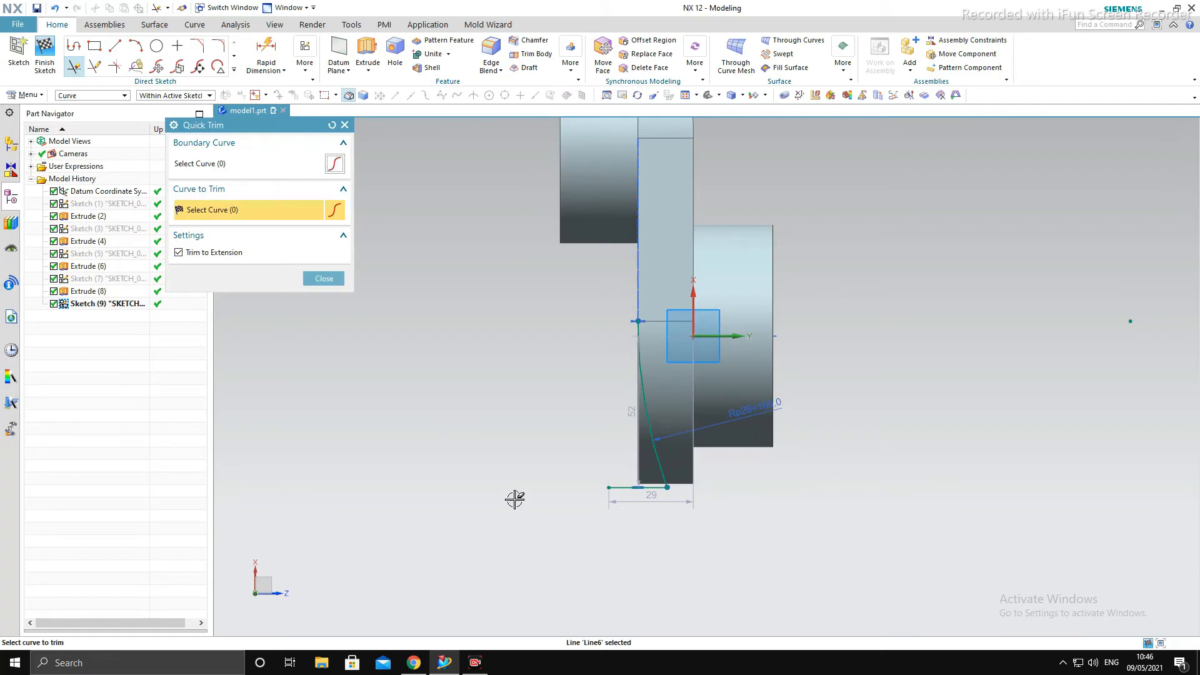
click(345, 125)
Draw a vertical line about 62 mm up from the lower line's outer end and a horizontal line outward from the arc's upper end across it.
click(111, 50)
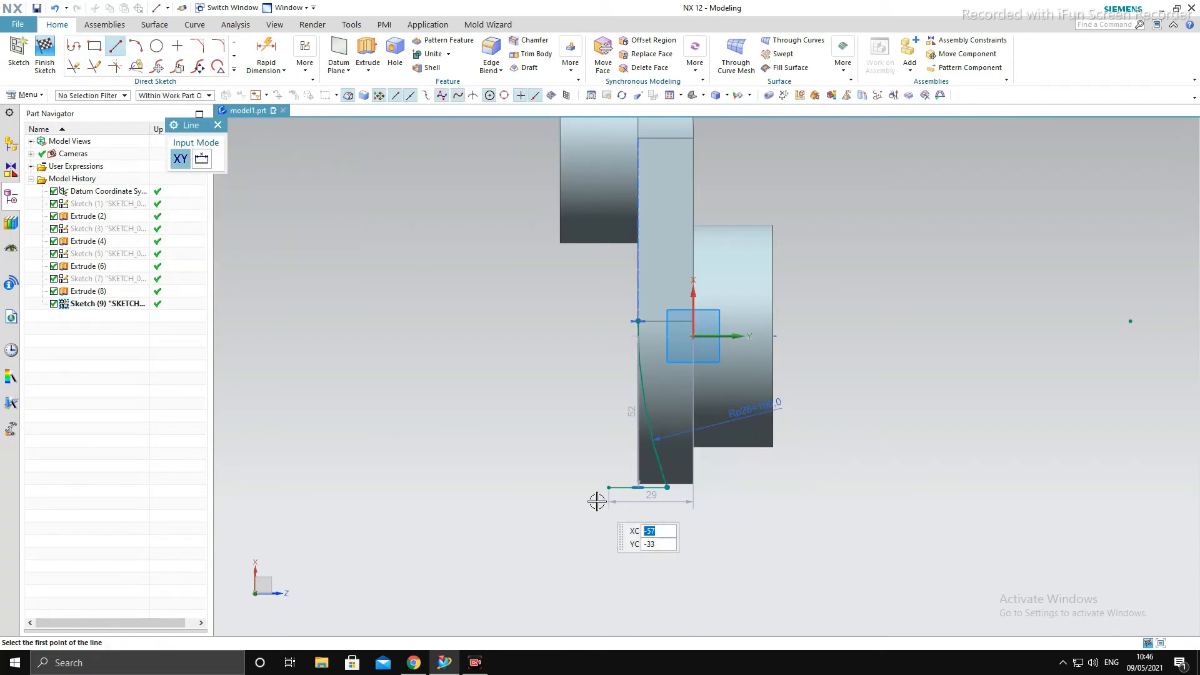
click(609, 487)
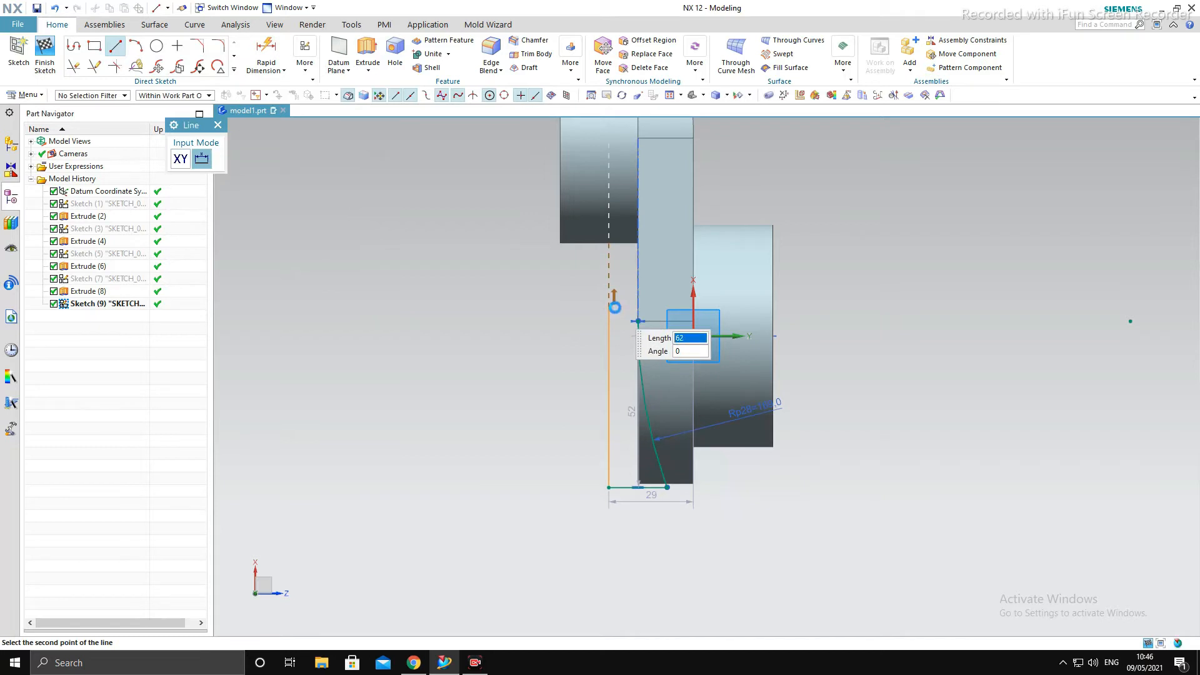
click(614, 307)
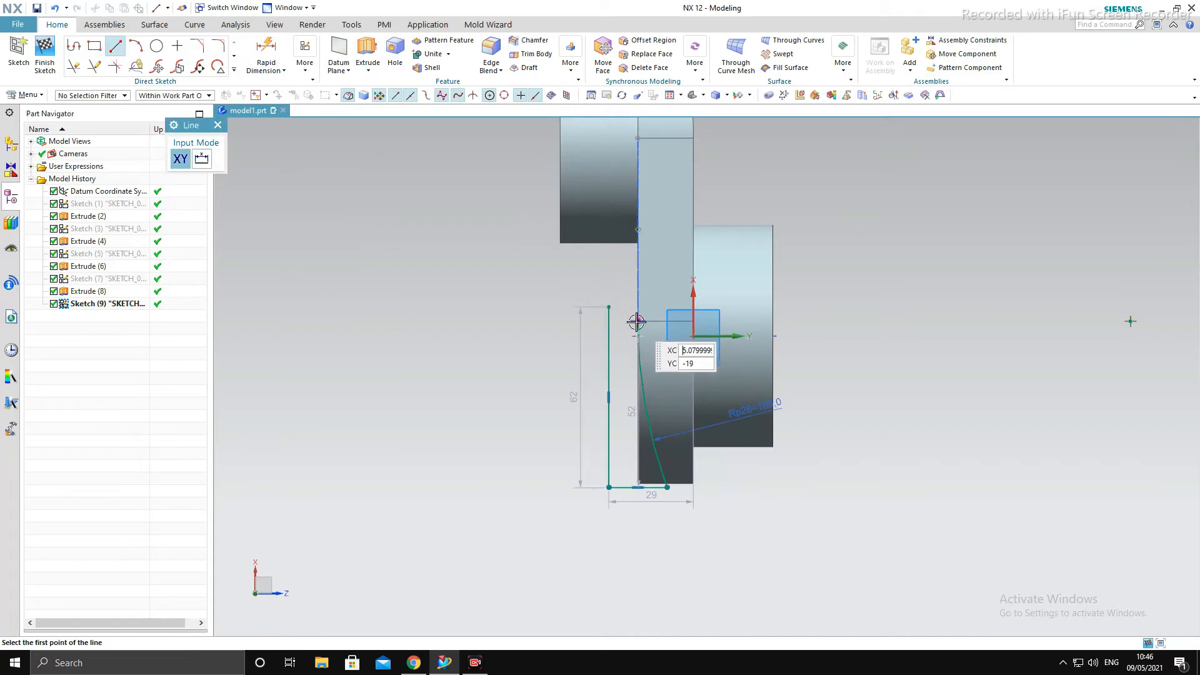
click(570, 321)
Trim the overhanging ends where the vertical and upper horizontal lines cross to close the profile, and finish the sketch.
click(72, 66)
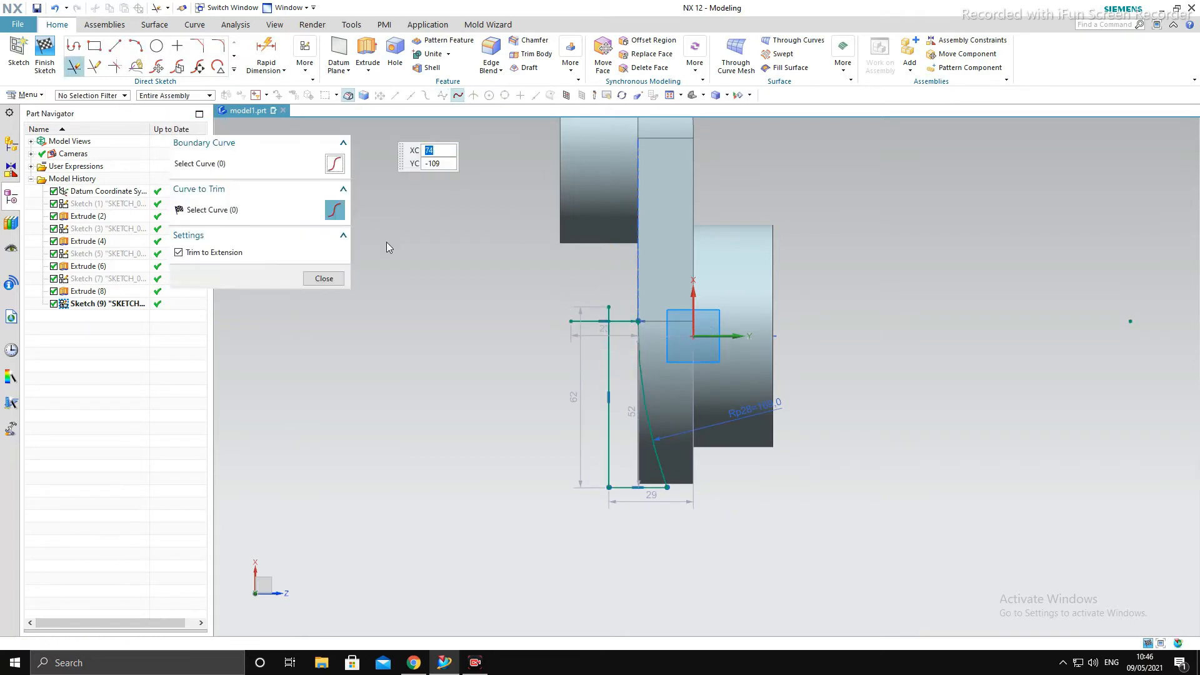
scroll(600, 317, down, 4)
click(561, 324)
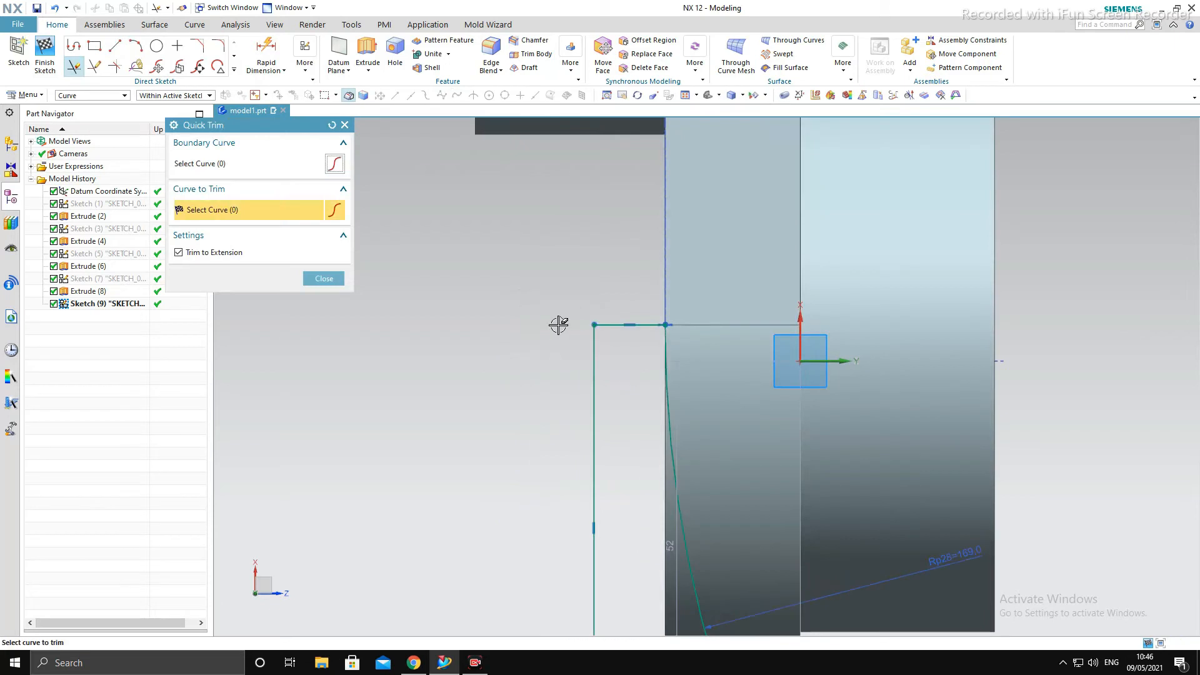
click(325, 279)
scroll(597, 303, up, 4)
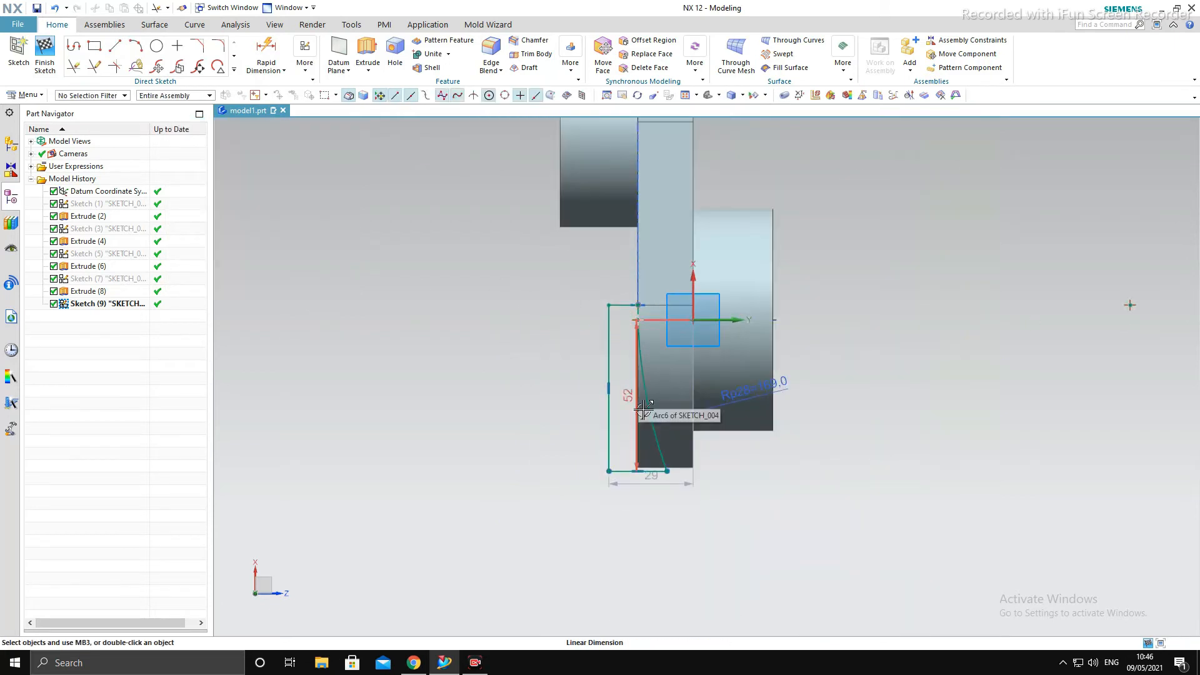
click(45, 53)
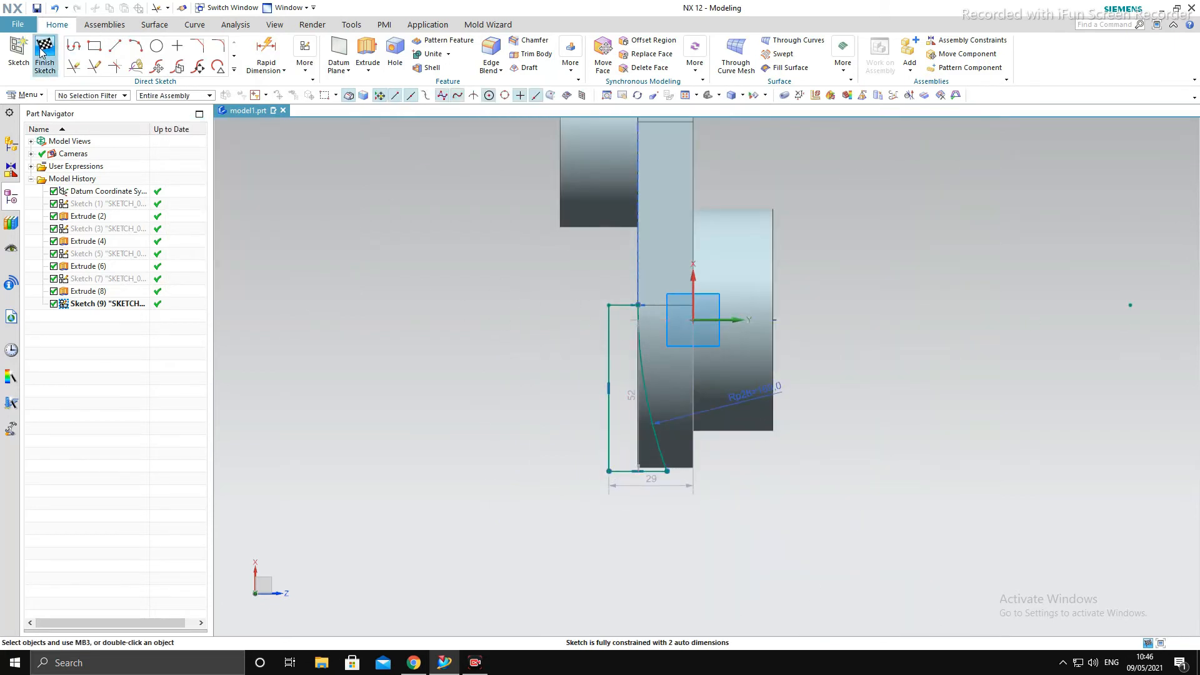
Extrude the closed arc profile from -87 to 83 mm and subtract it from the plate body.
click(150, 45)
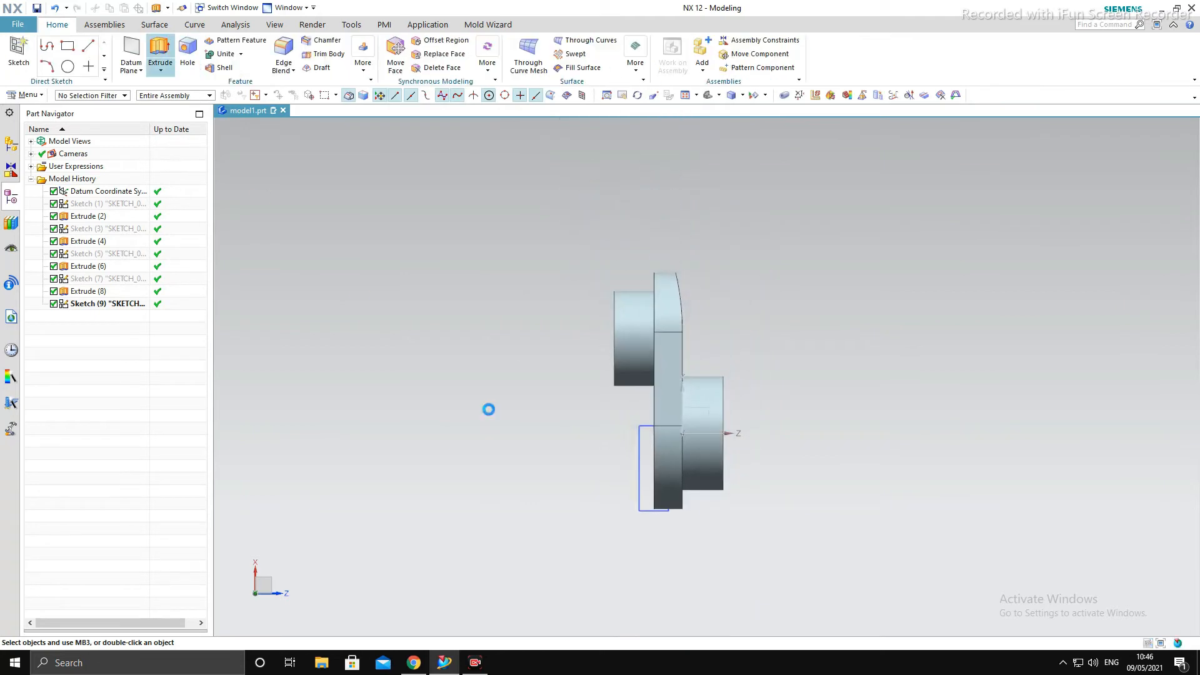
click(639, 477)
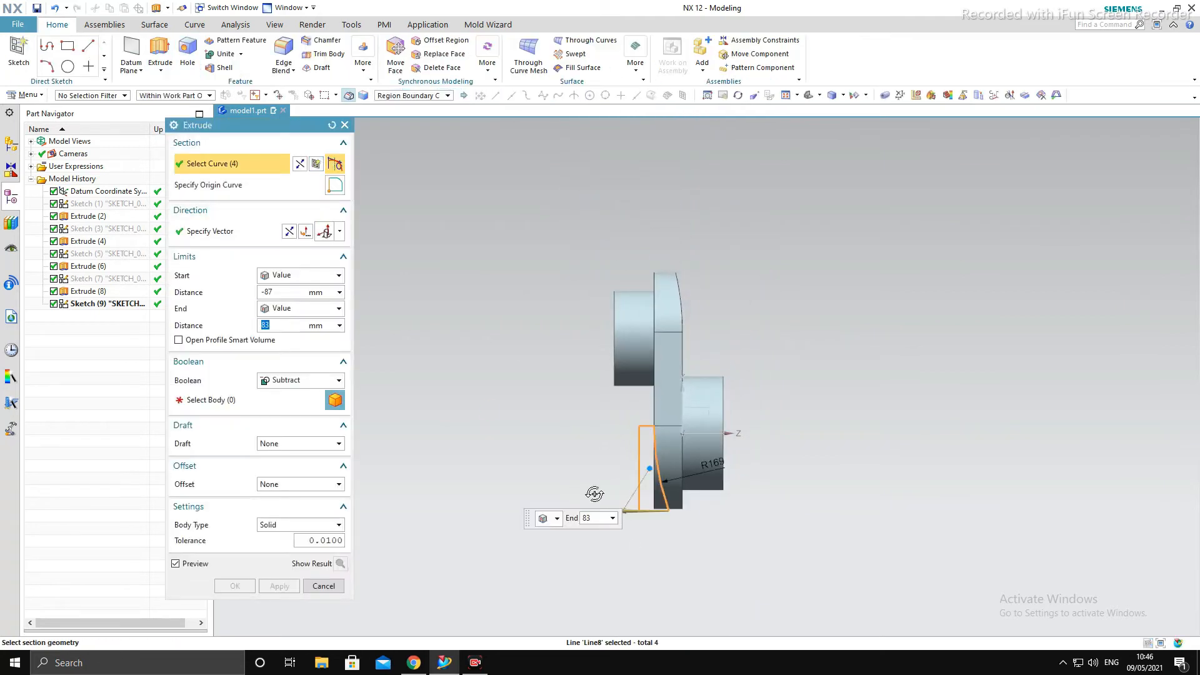
middle_drag(595, 494, 651, 506)
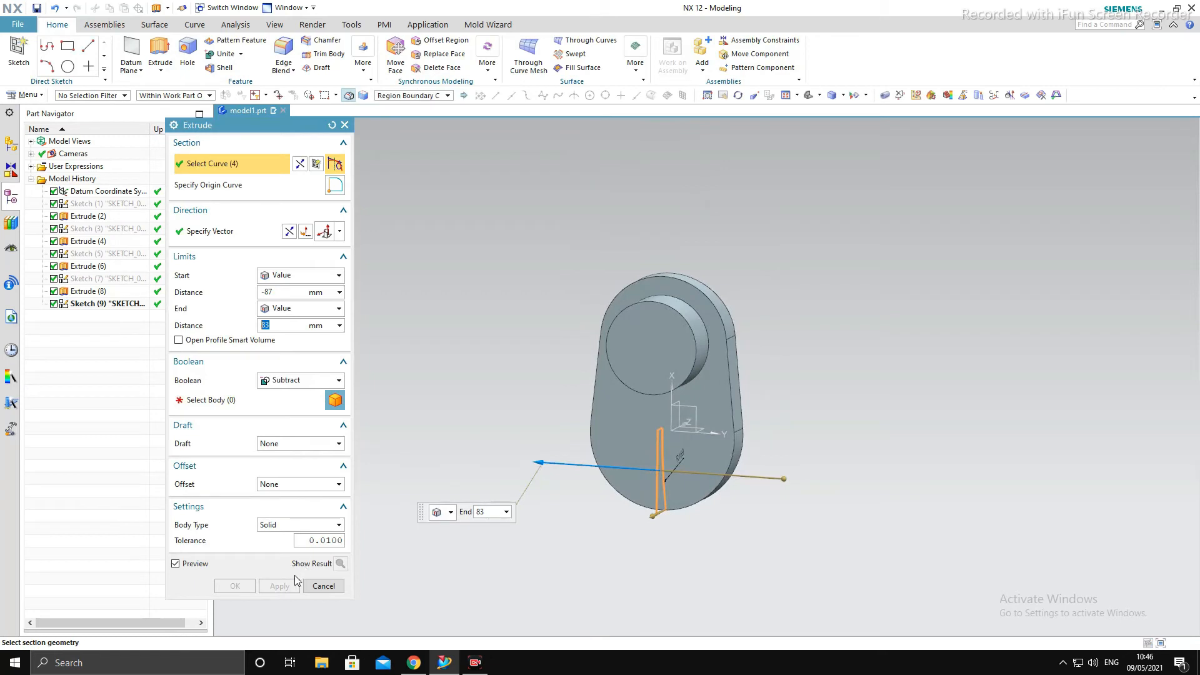
click(595, 419)
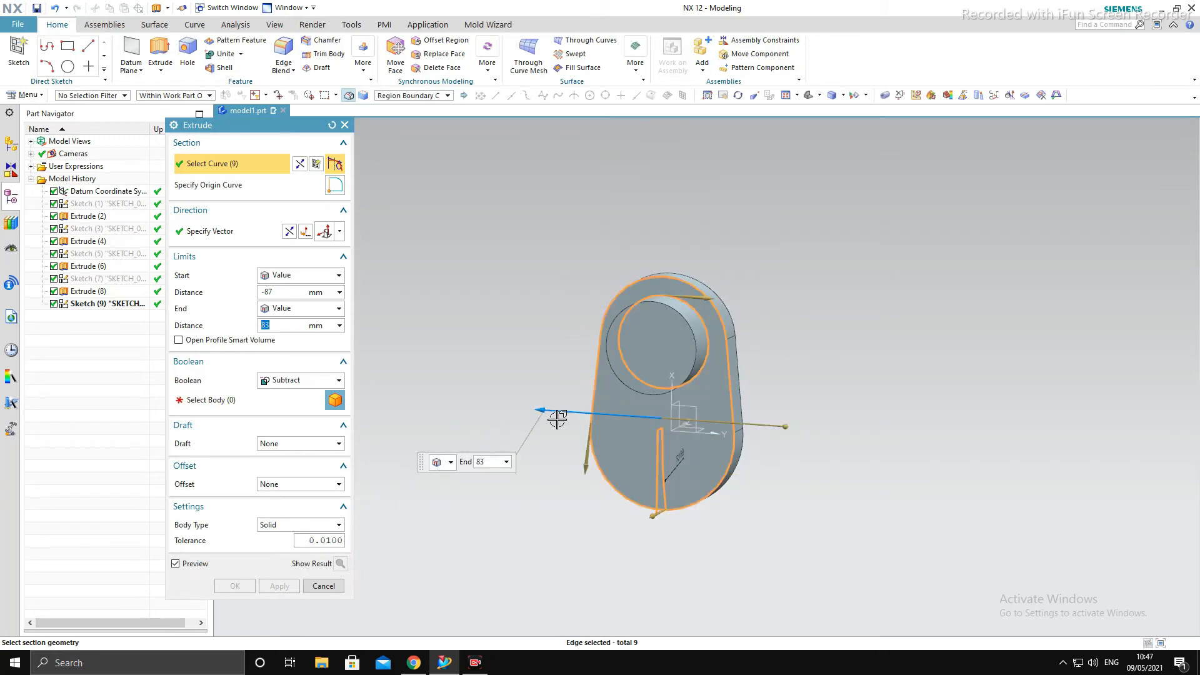
shift+click(594, 391)
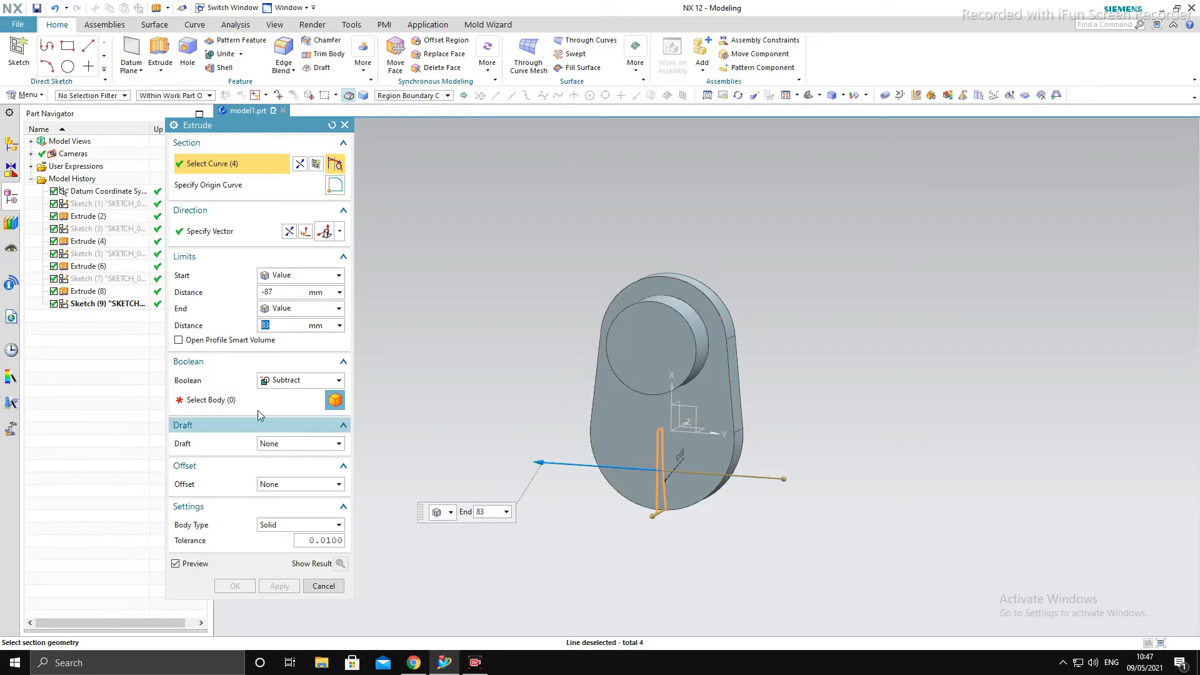
click(311, 406)
click(592, 410)
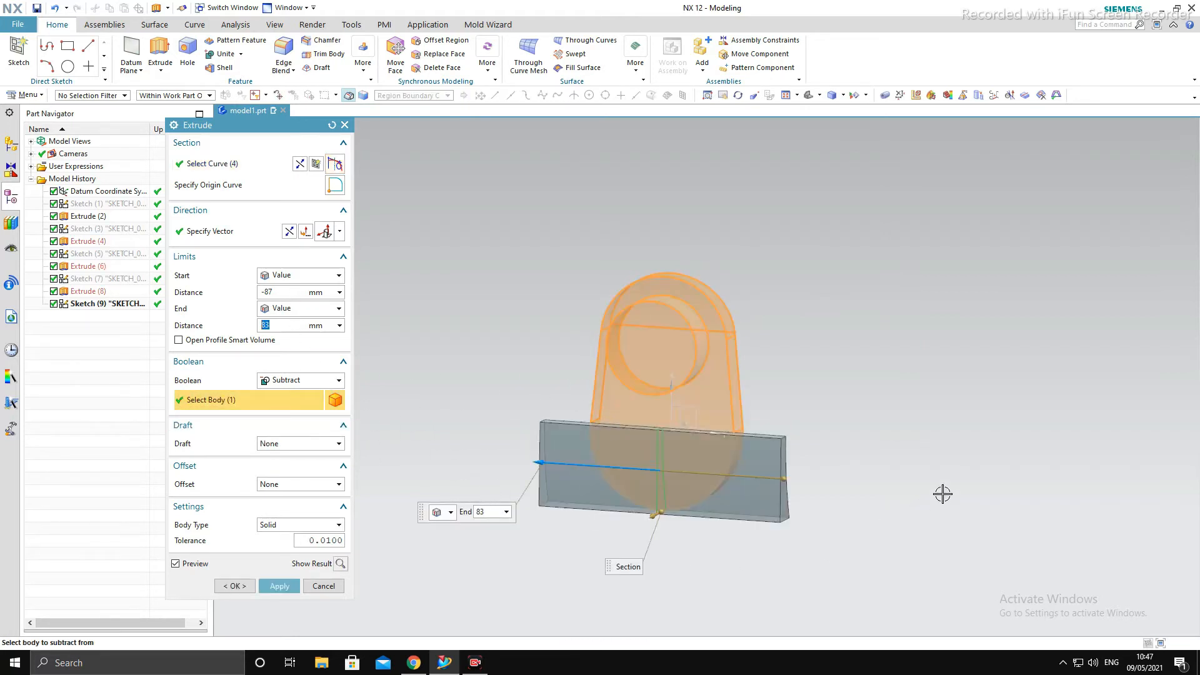
middle_click(913, 492)
click(307, 588)
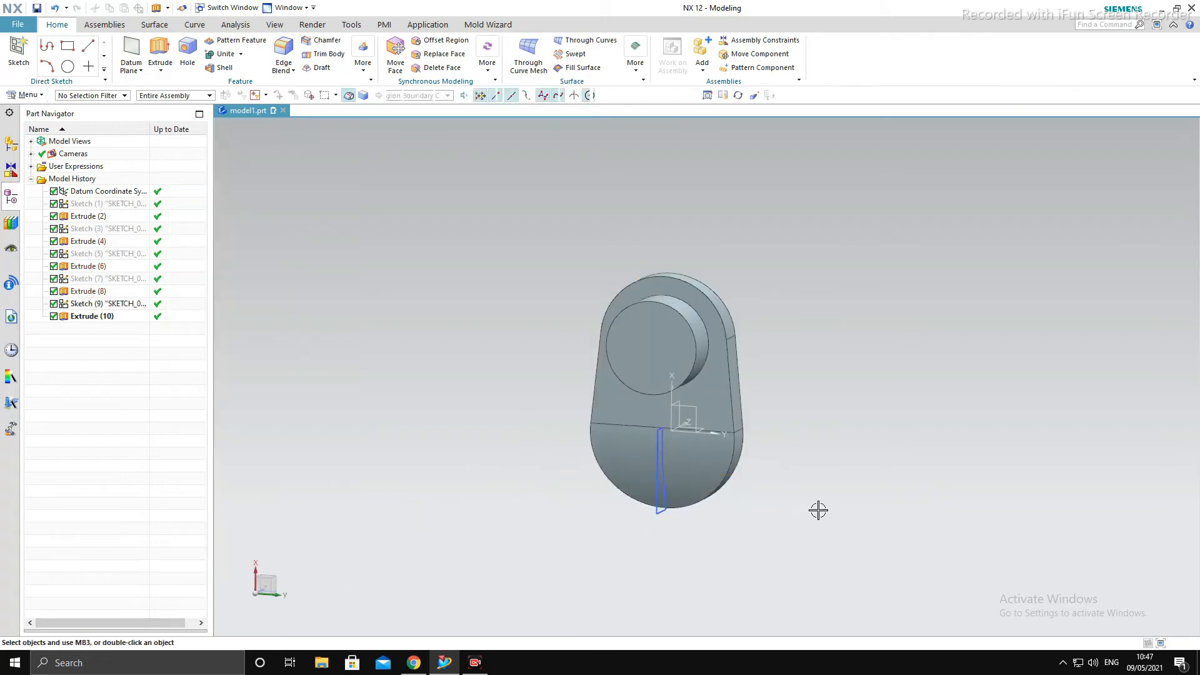
Change the display color of both solid bodies to Medium Cornflower.
mouse_move(817, 509)
middle_down()
mouse_move(777, 506)
mouse_move(884, 461)
mouse_move(658, 500)
mouse_move(766, 478)
middle_up()
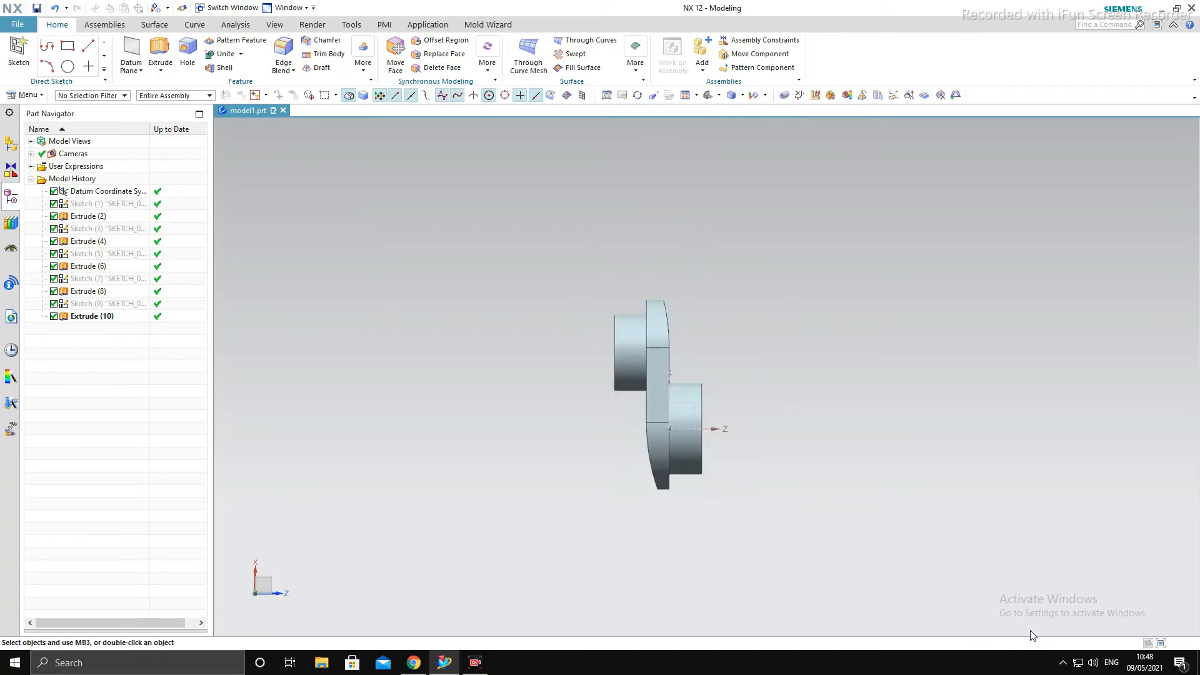
middle_drag(608, 441, 894, 381)
key(F8)
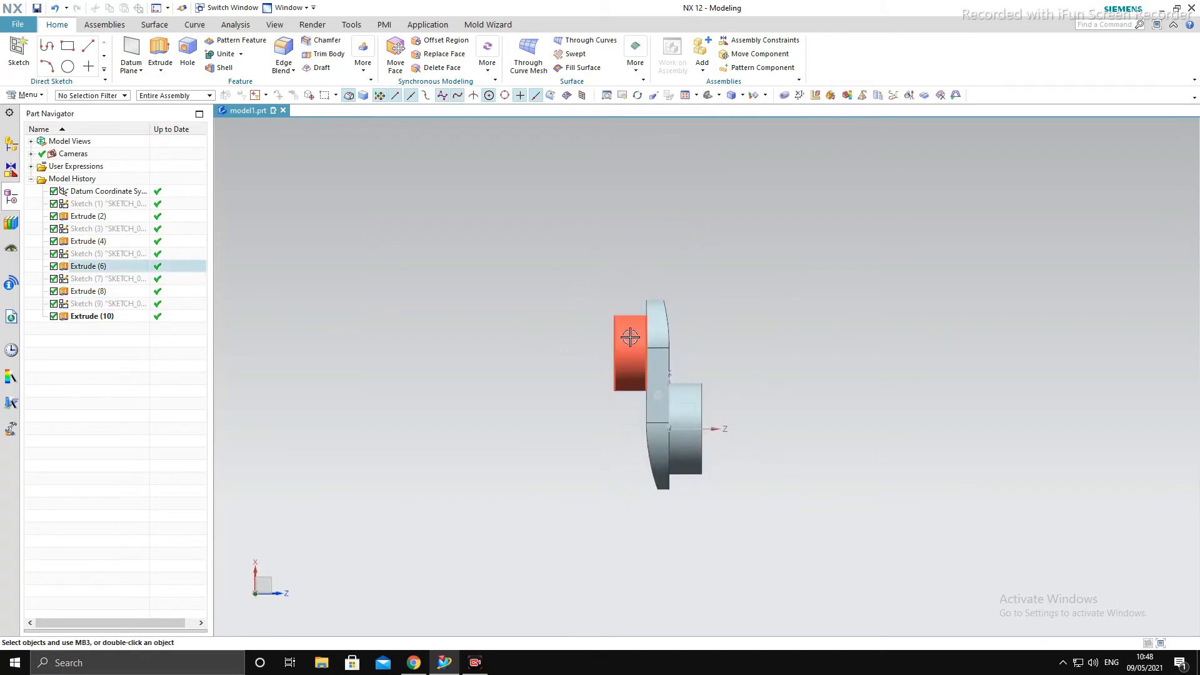
scroll(636, 338, up, 3)
middle_drag(604, 347, 594, 370)
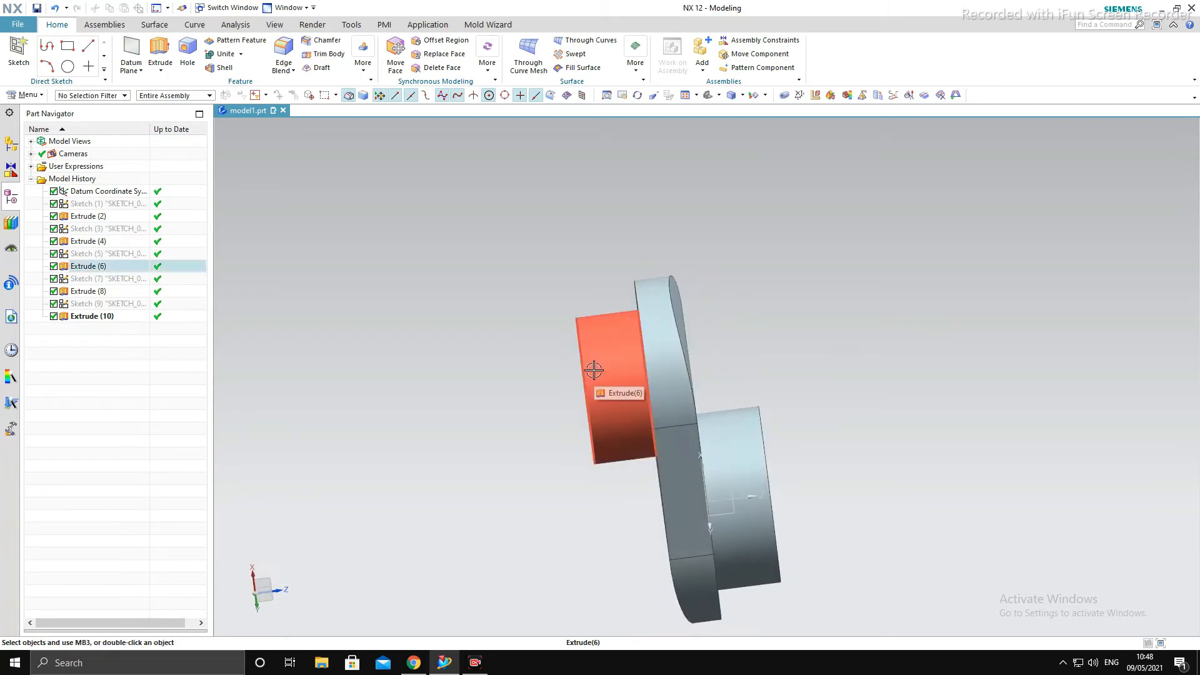
key(ctrl+j)
click(640, 329)
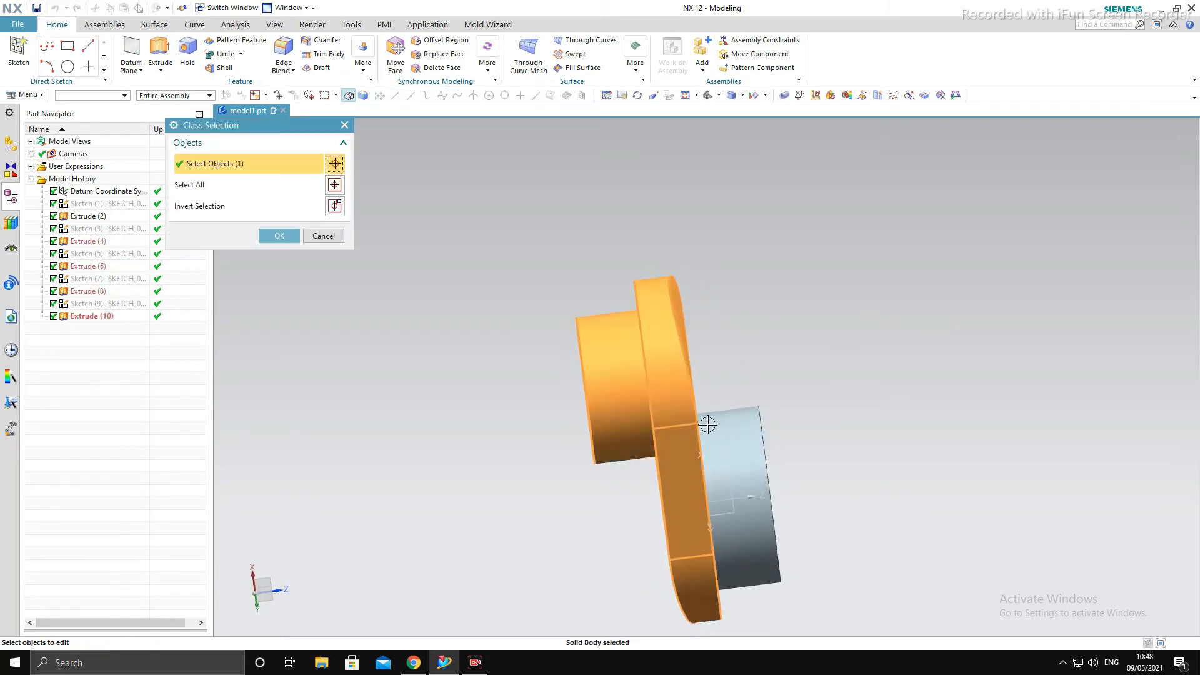
middle_click(688, 375)
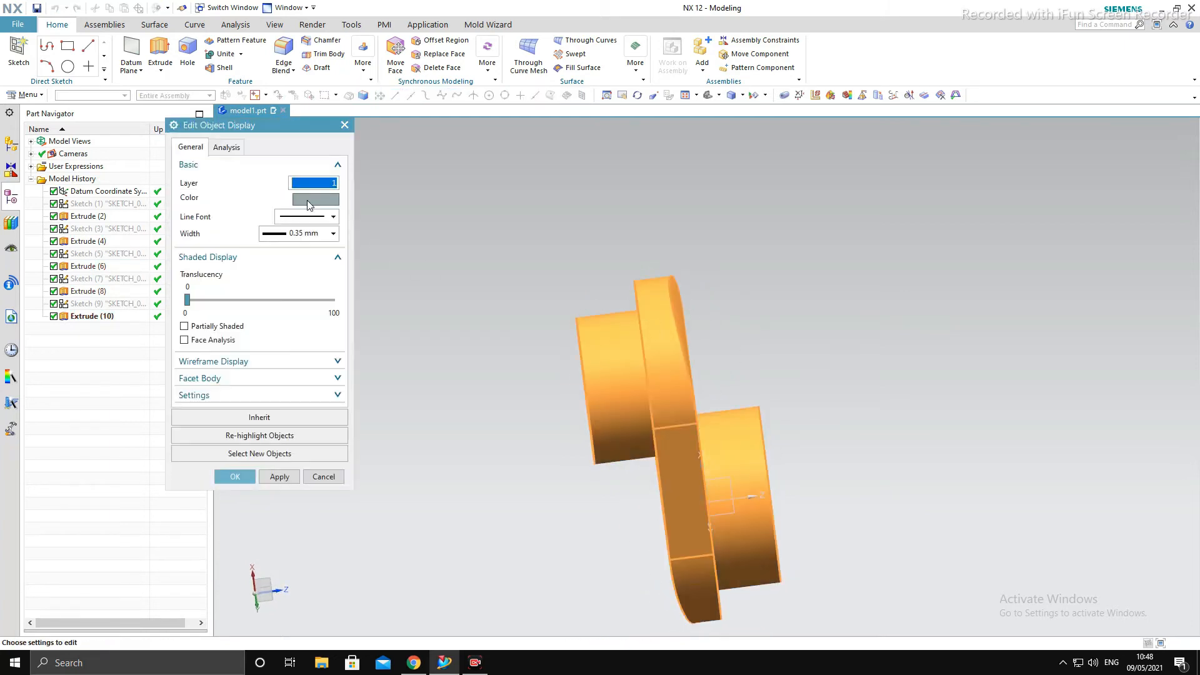
click(309, 200)
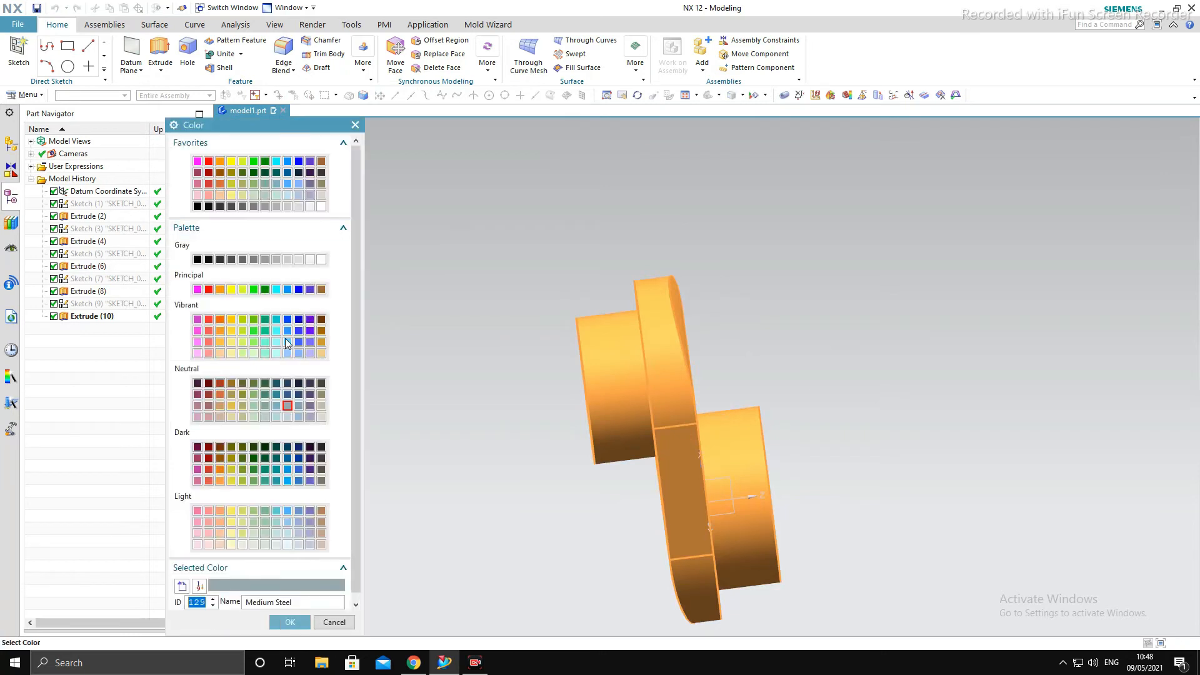
click(287, 343)
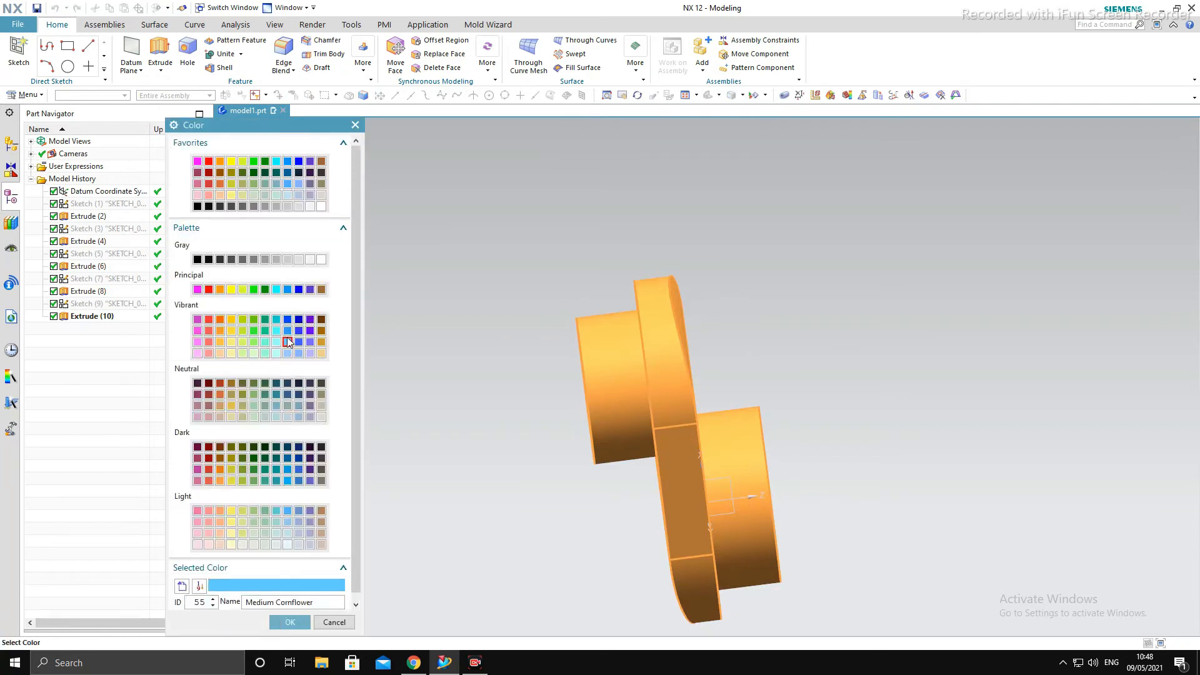
middle_click(446, 282)
Blend the tapered rounded plate's outer edge loops on both faces with a 2.54 mm radius.
middle_drag(1040, 311, 744, 388)
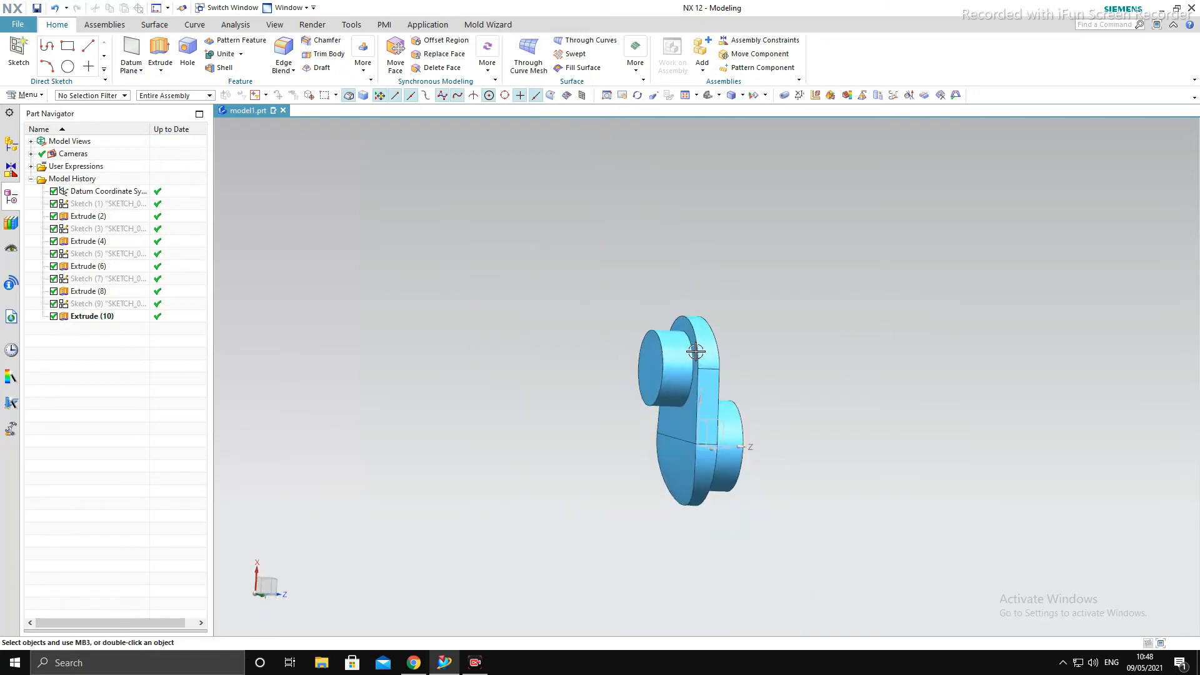
right_click(829, 323)
click(847, 314)
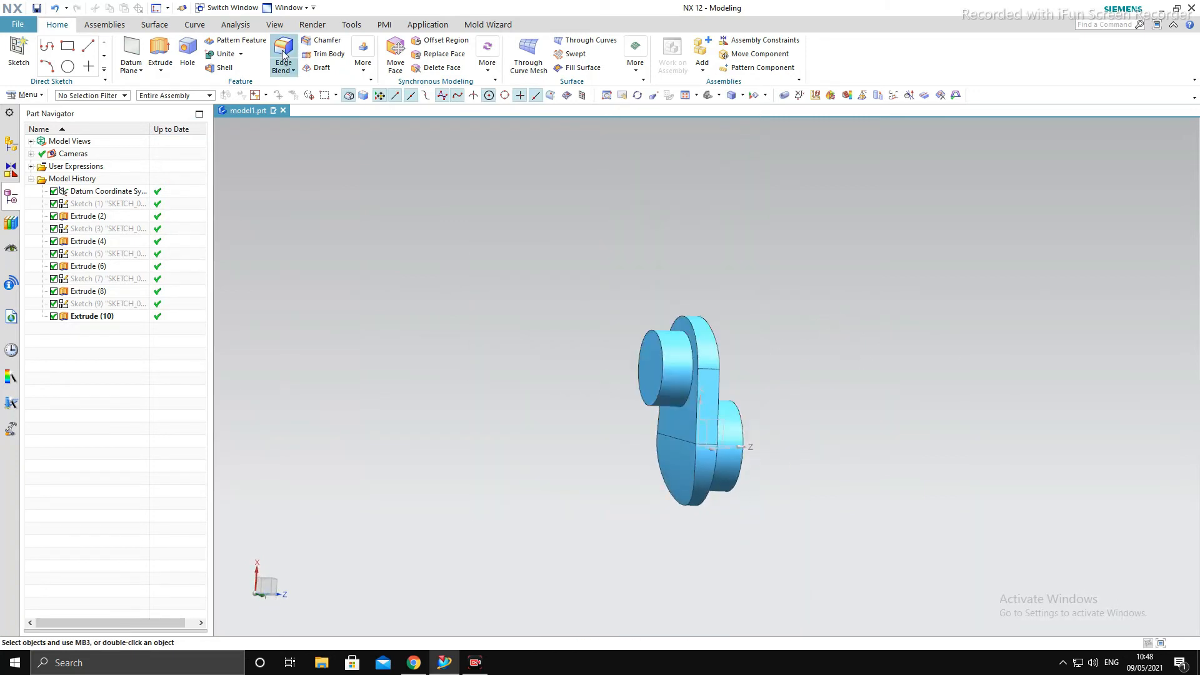
scroll(697, 344, up, 5)
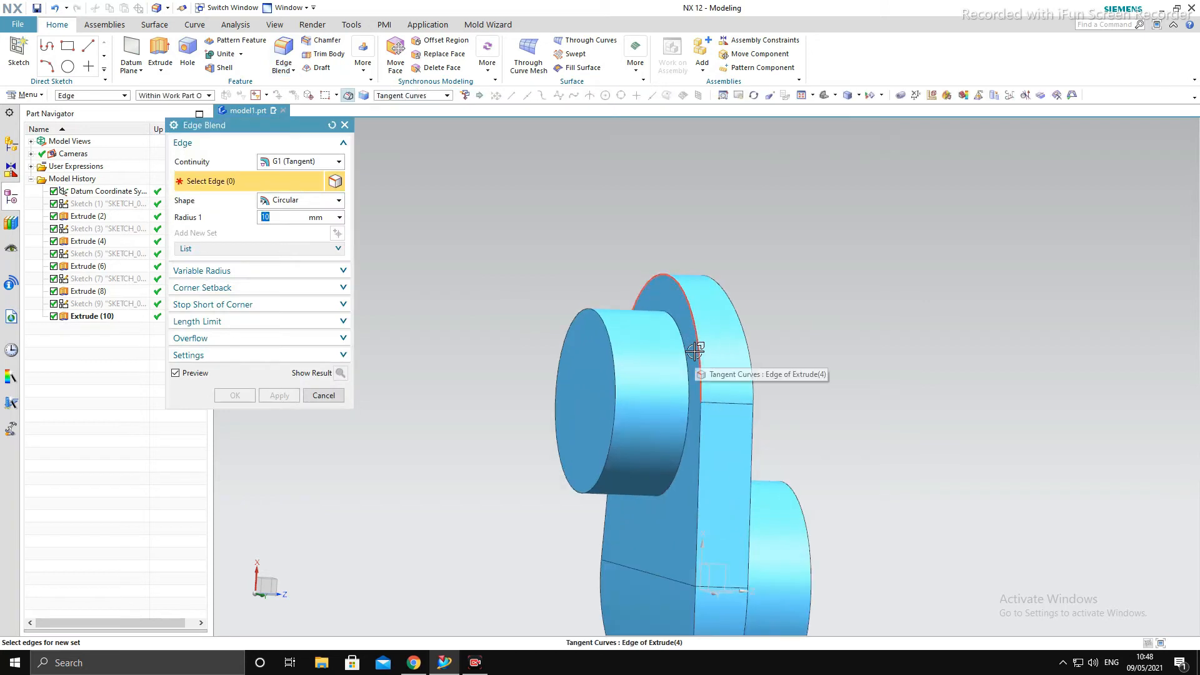
click(703, 437)
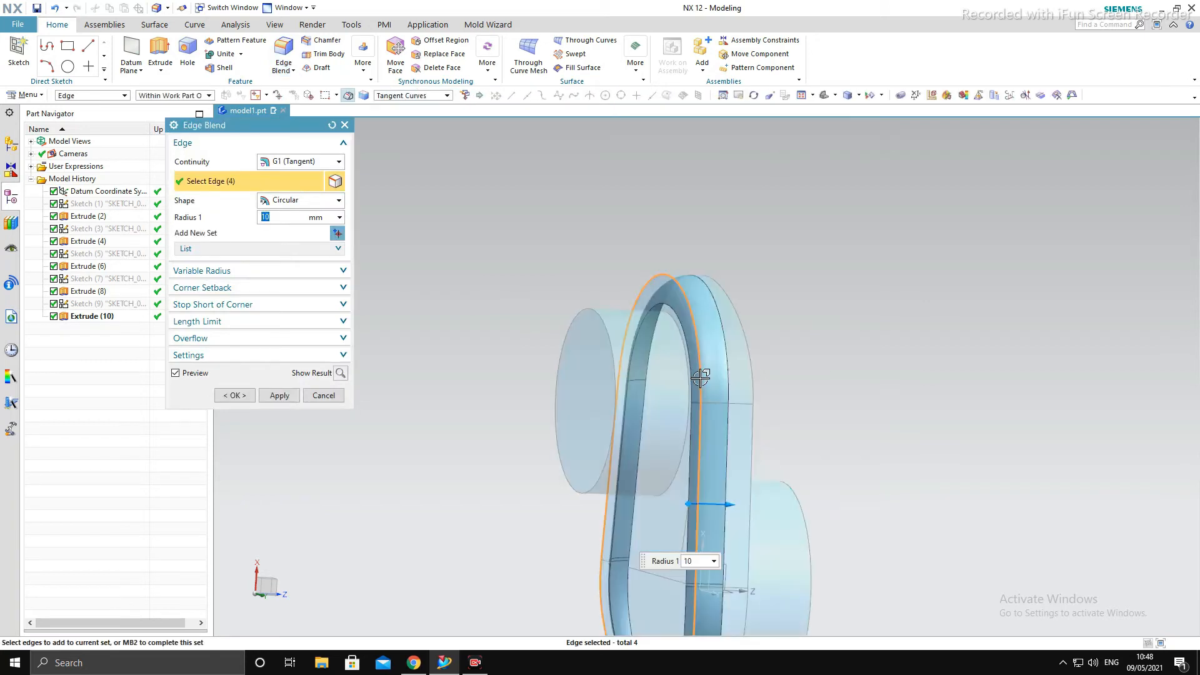
click(742, 336)
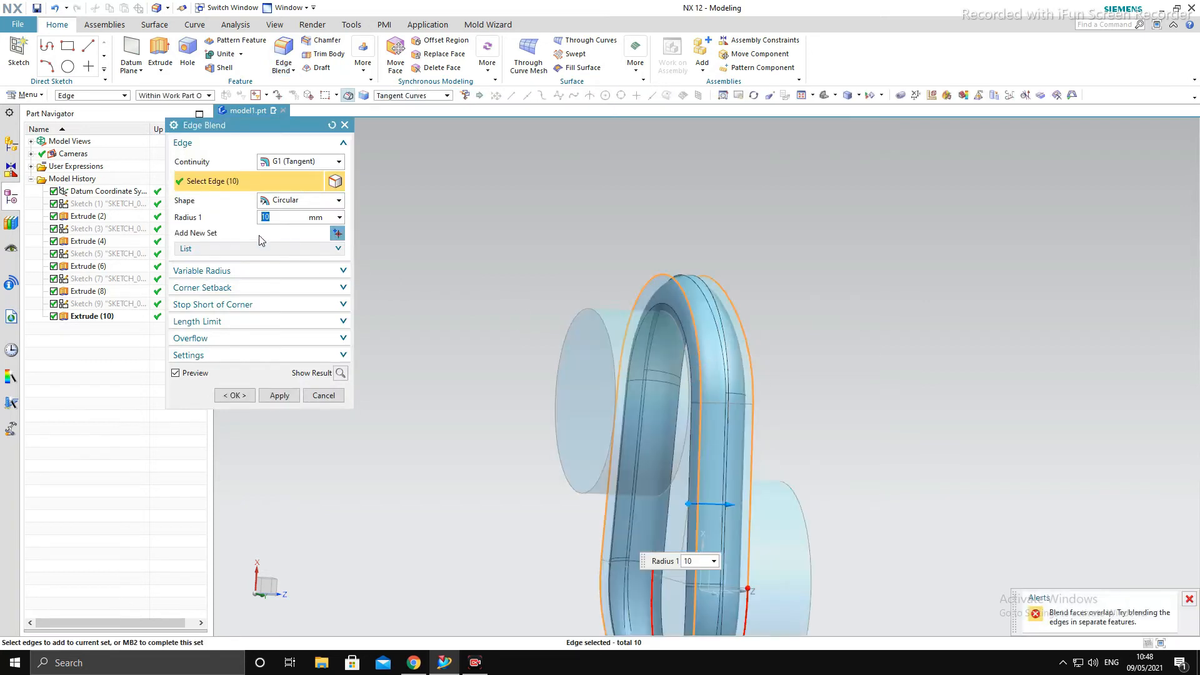
text(2.54)
key(Return)
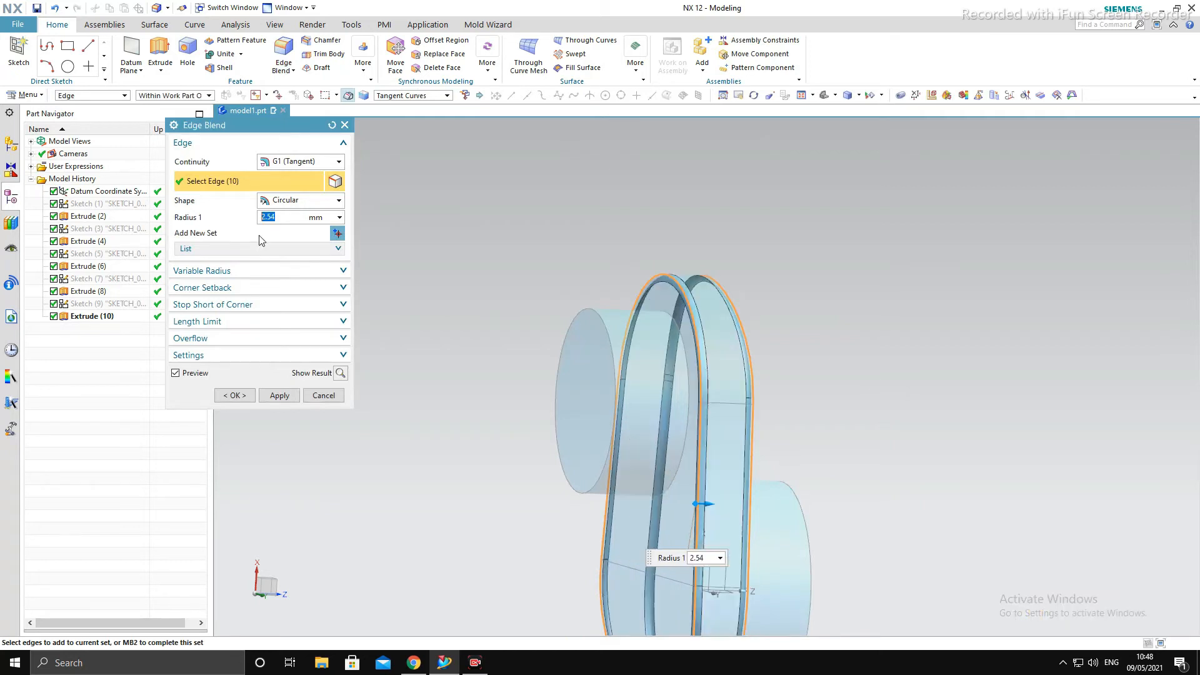
scroll(679, 398, down, 2)
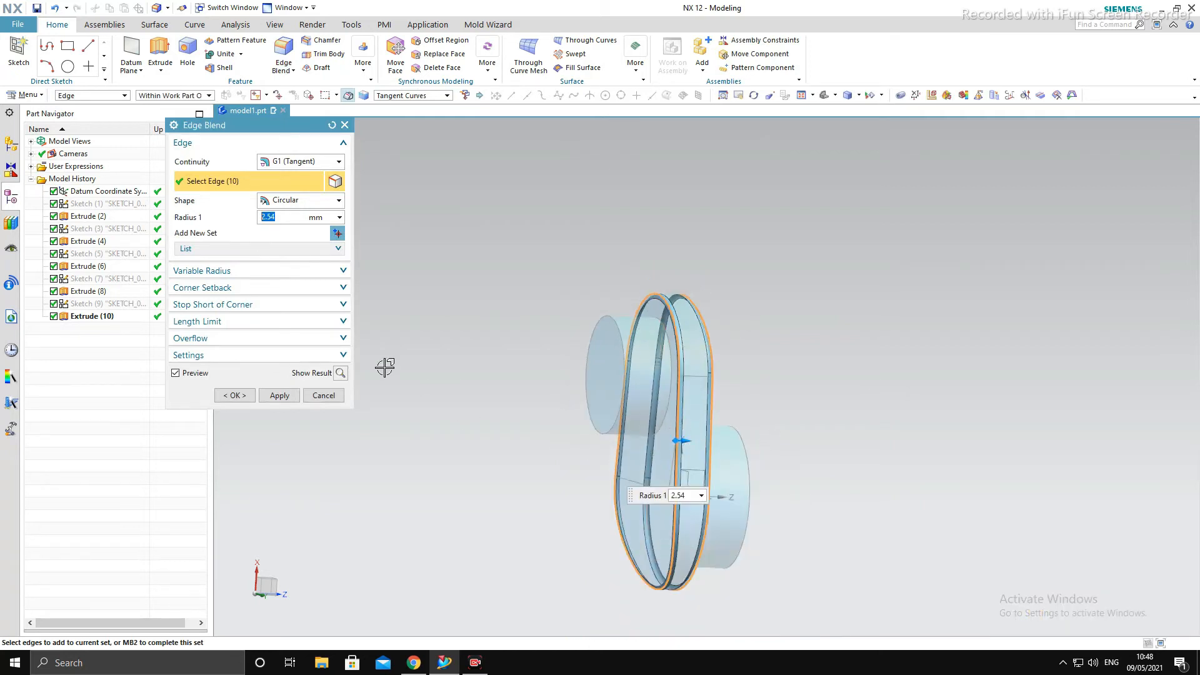
click(279, 396)
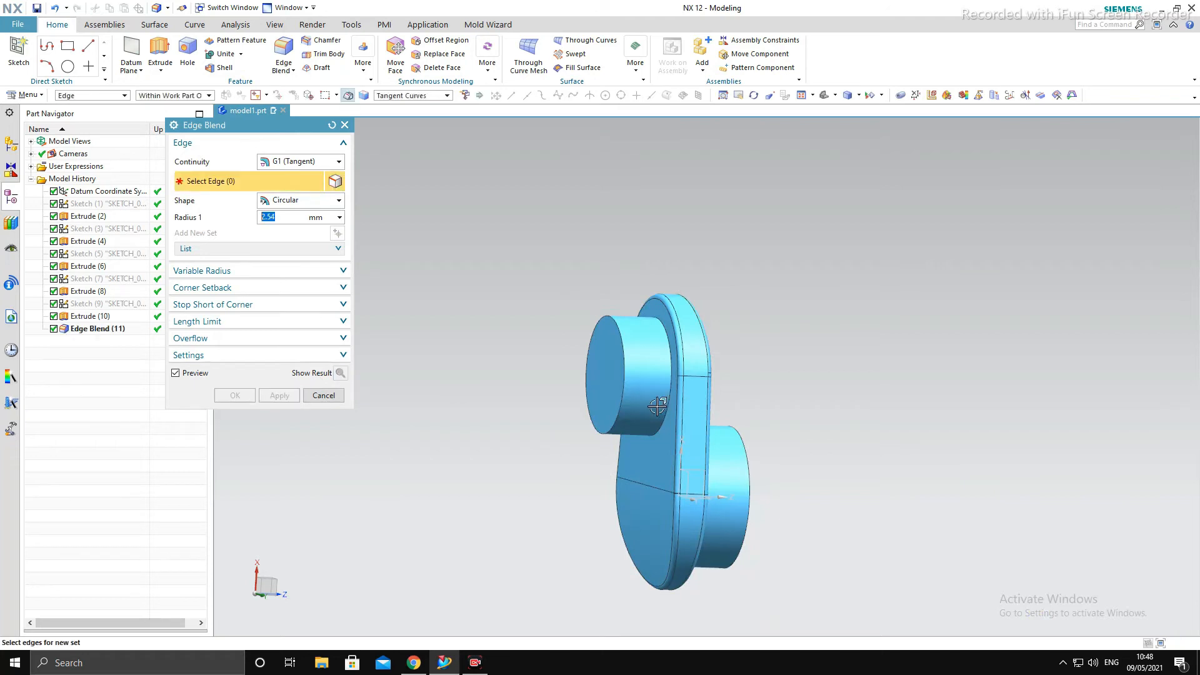
Blend the edges where the offset boss and the disc meet the plate with a 0.64 mm radius, and close Edge Blend.
middle_drag(619, 412, 696, 330)
scroll(643, 368, up, 3)
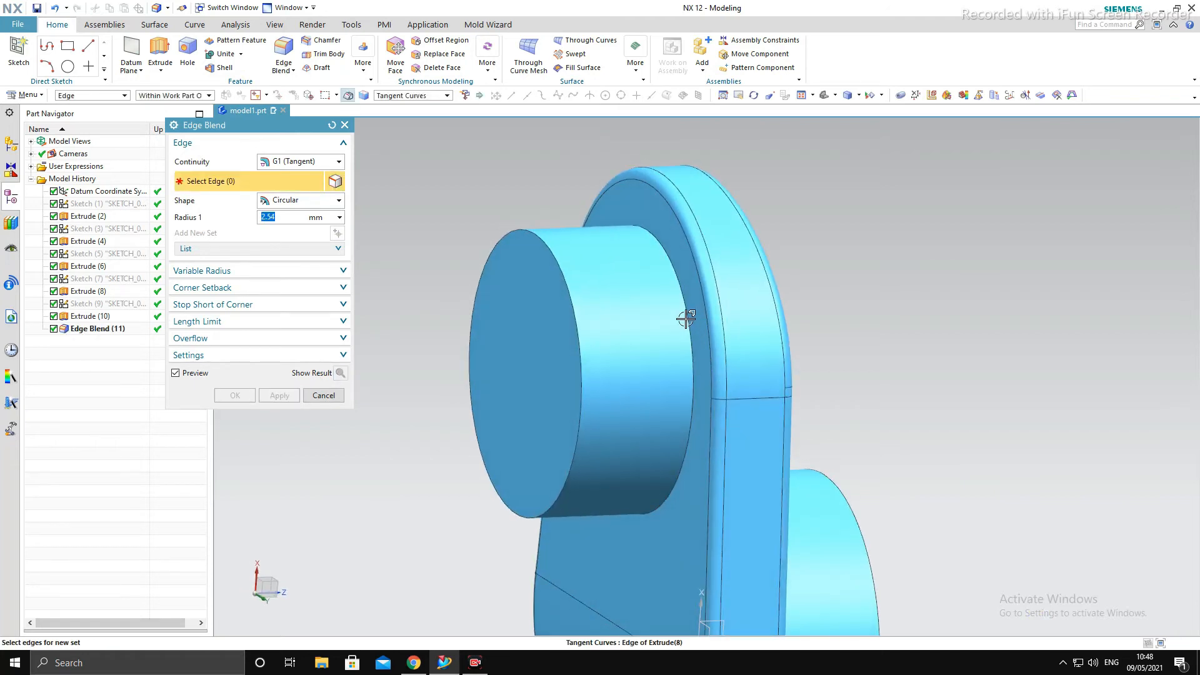
click(683, 278)
scroll(643, 313, down, 5)
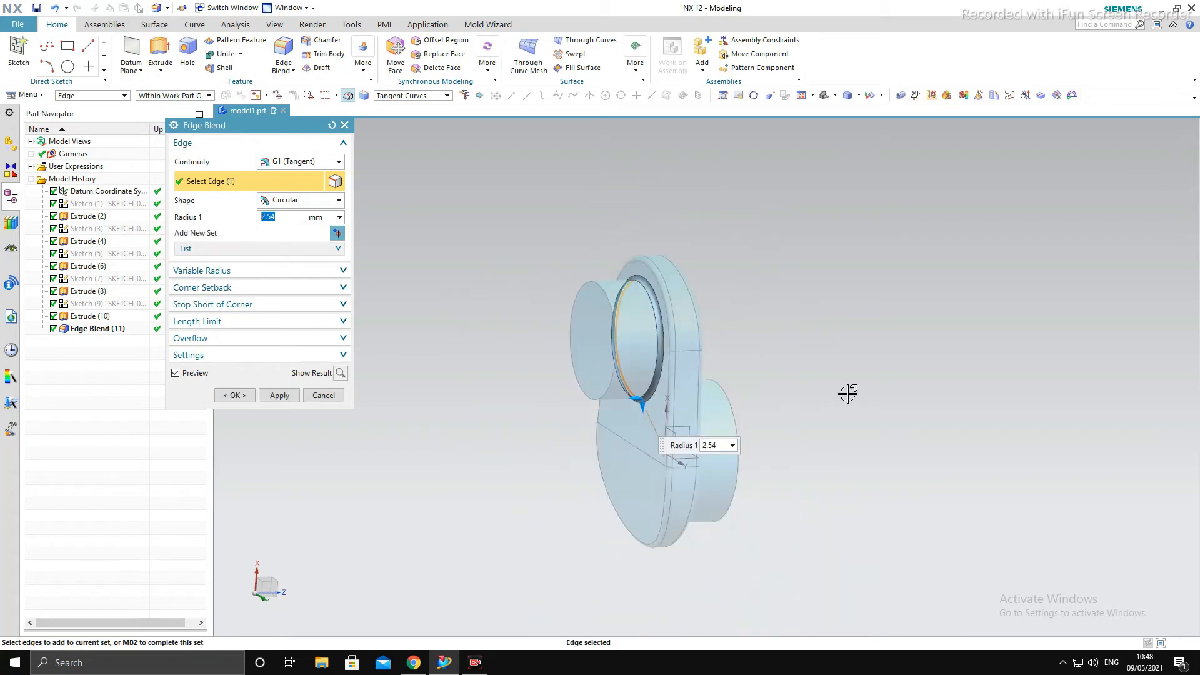
scroll(688, 475, up, 5)
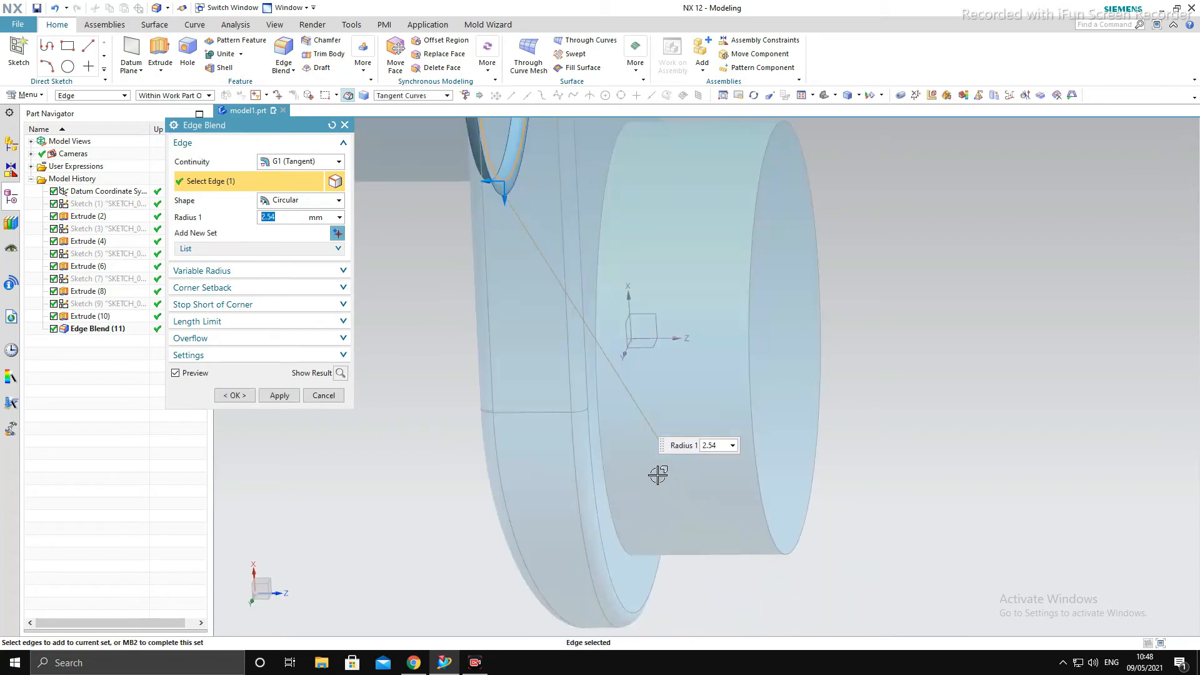
click(598, 435)
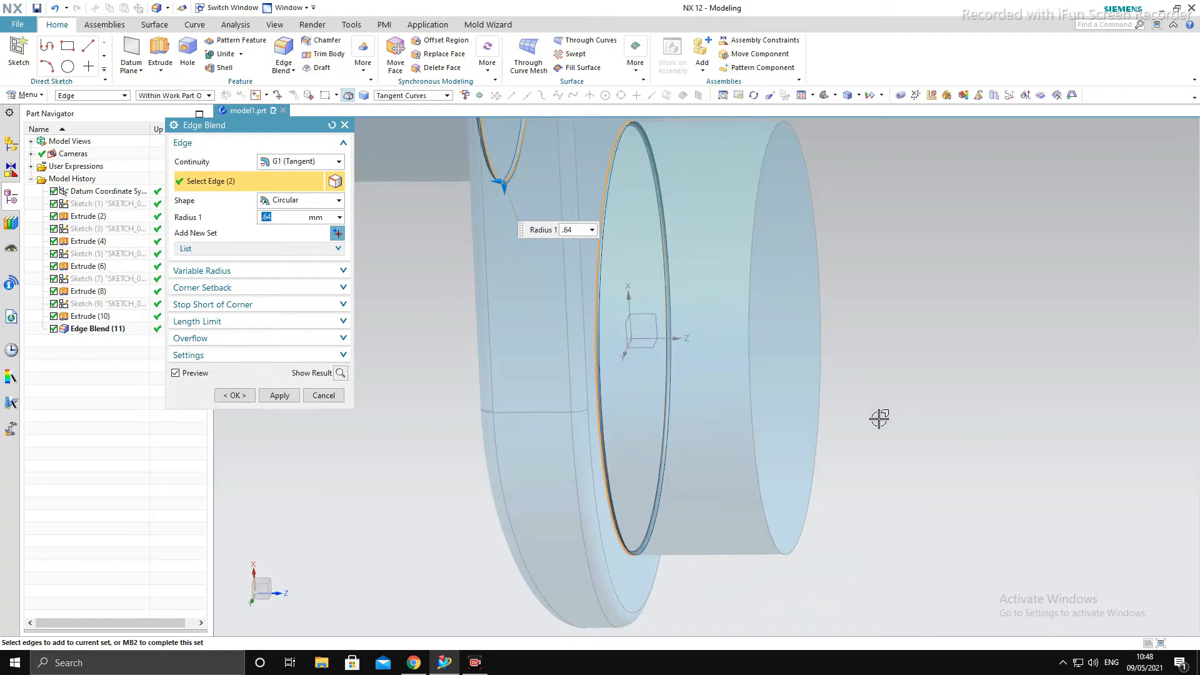
scroll(879, 418, down, 5)
middle_click(909, 391)
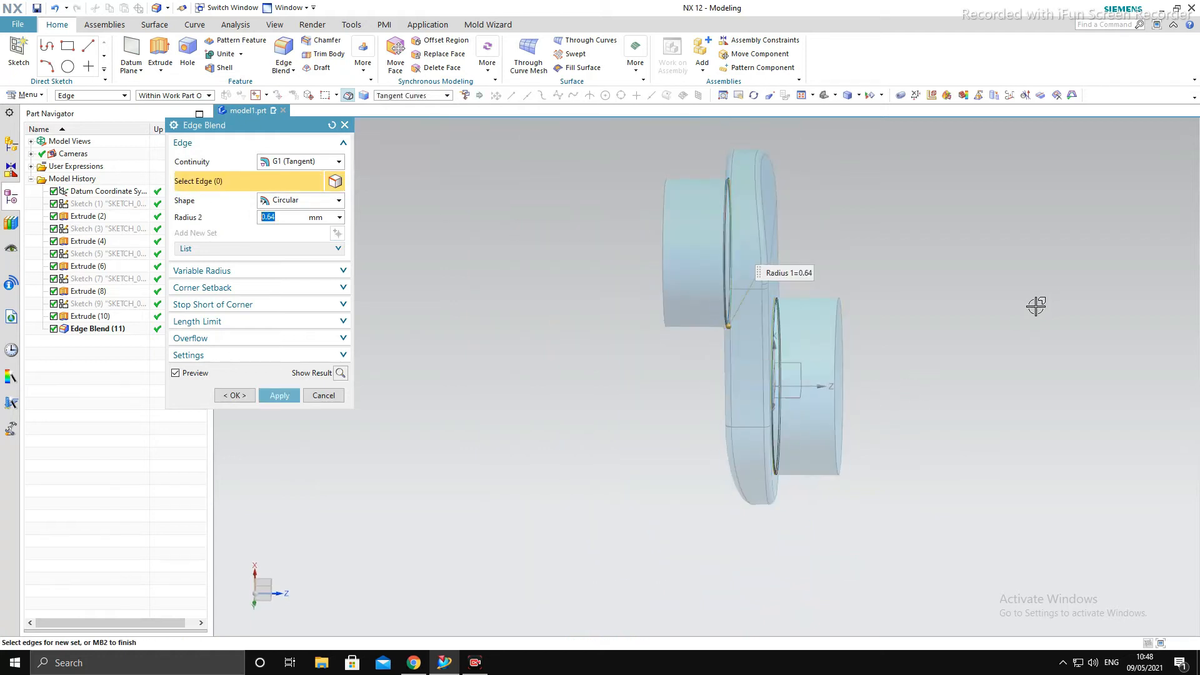
click(315, 396)
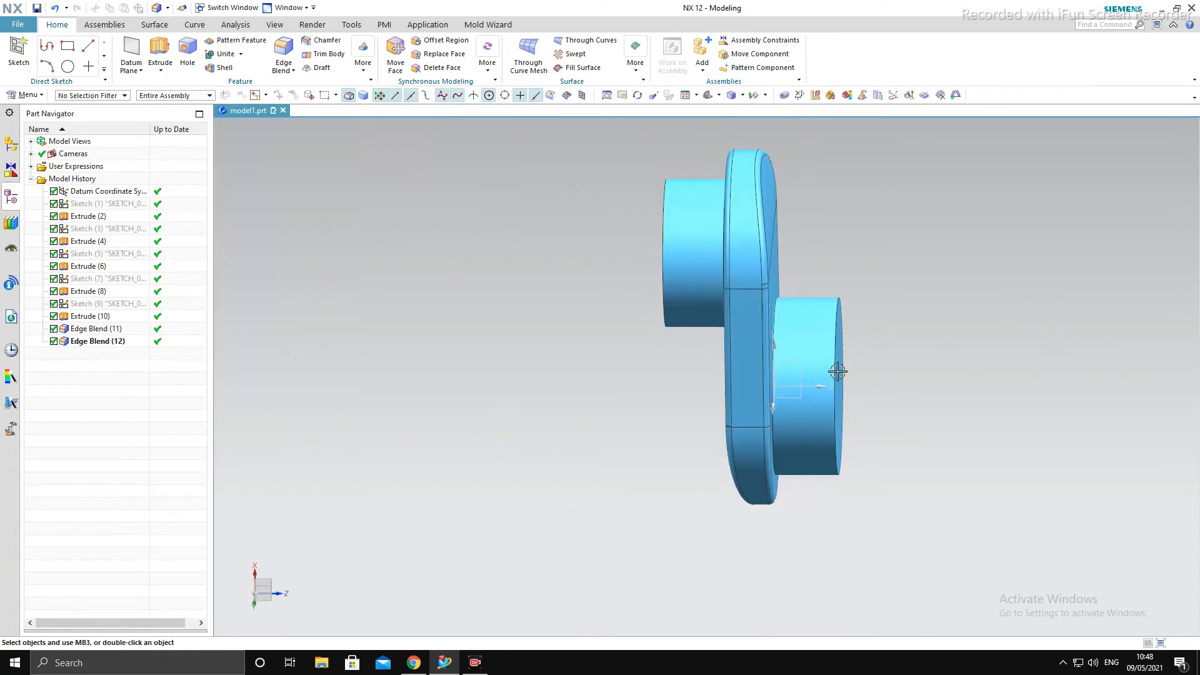
middle_drag(718, 442, 730, 409)
right_click(1062, 280)
right_click(858, 317)
right_click(961, 246)
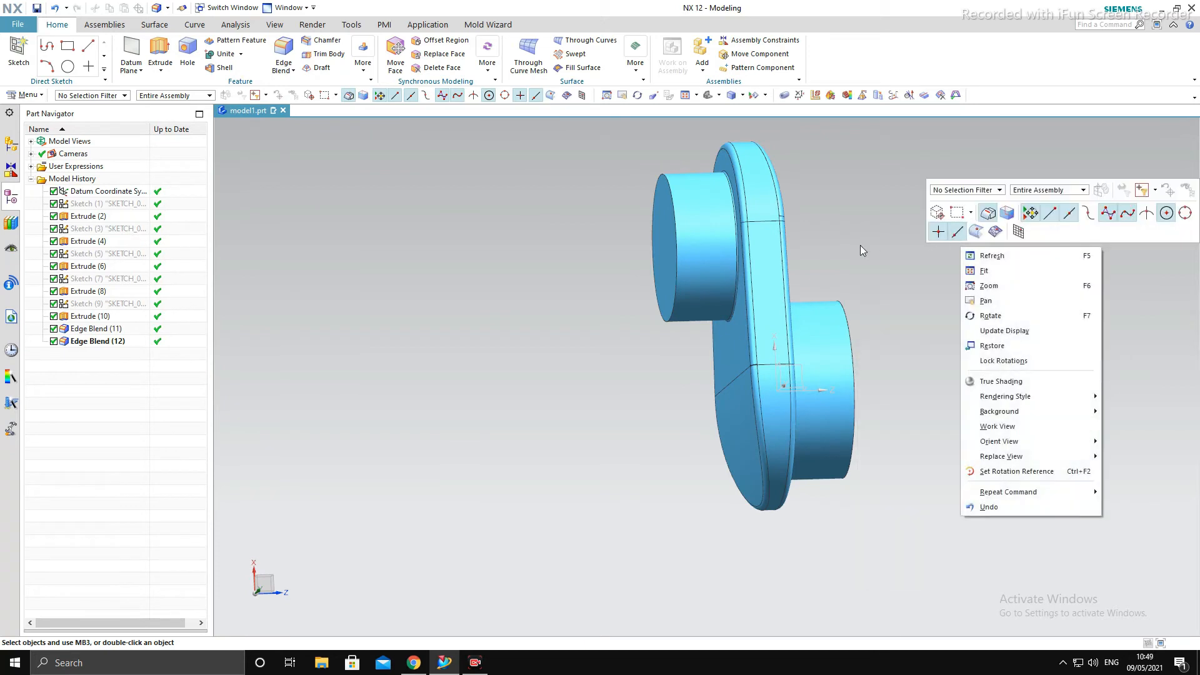
click(860, 246)
right_click(898, 223)
click(709, 321)
right_click(757, 273)
click(1052, 253)
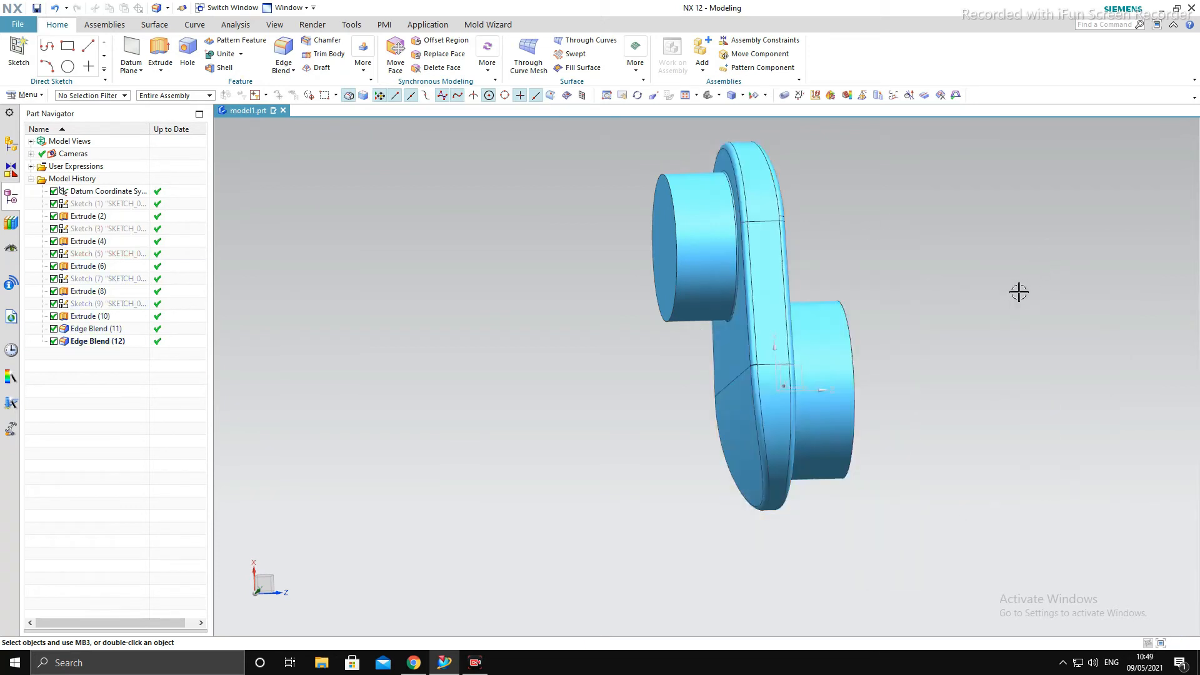
middle_drag(1019, 292, 831, 328)
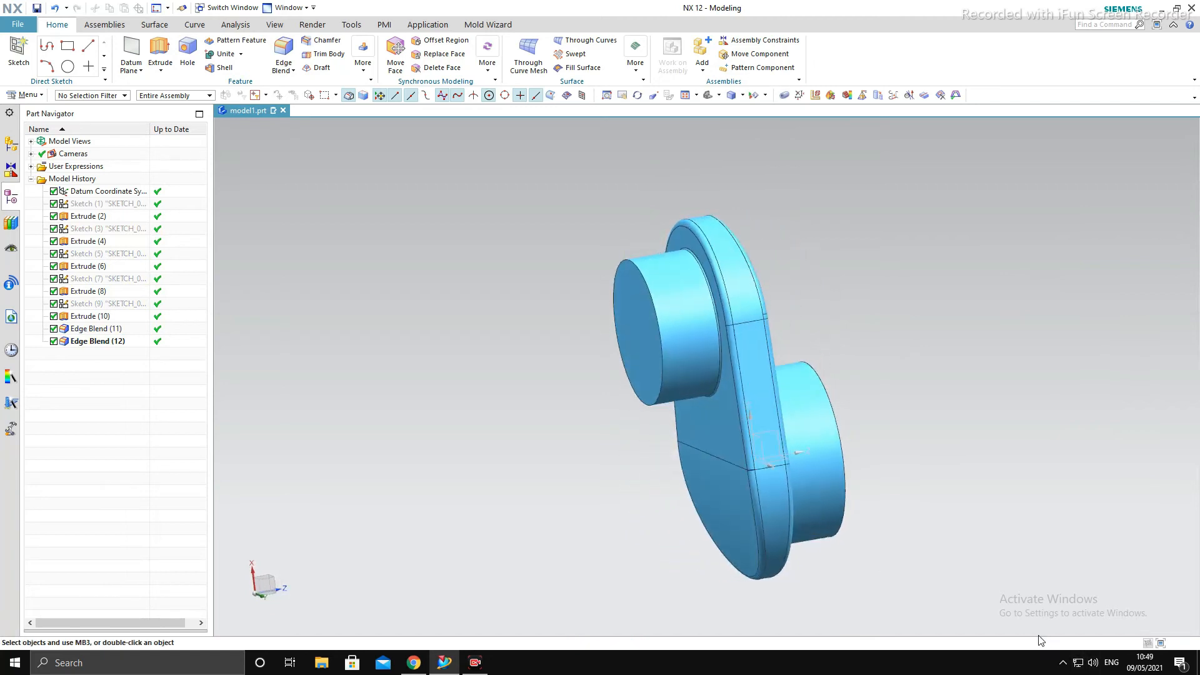
Start Mirror Feature and select the plate, offset boss, disc, both arc relief cuts and the plate's edge blend.
middle_drag(1015, 452, 825, 373)
click(363, 55)
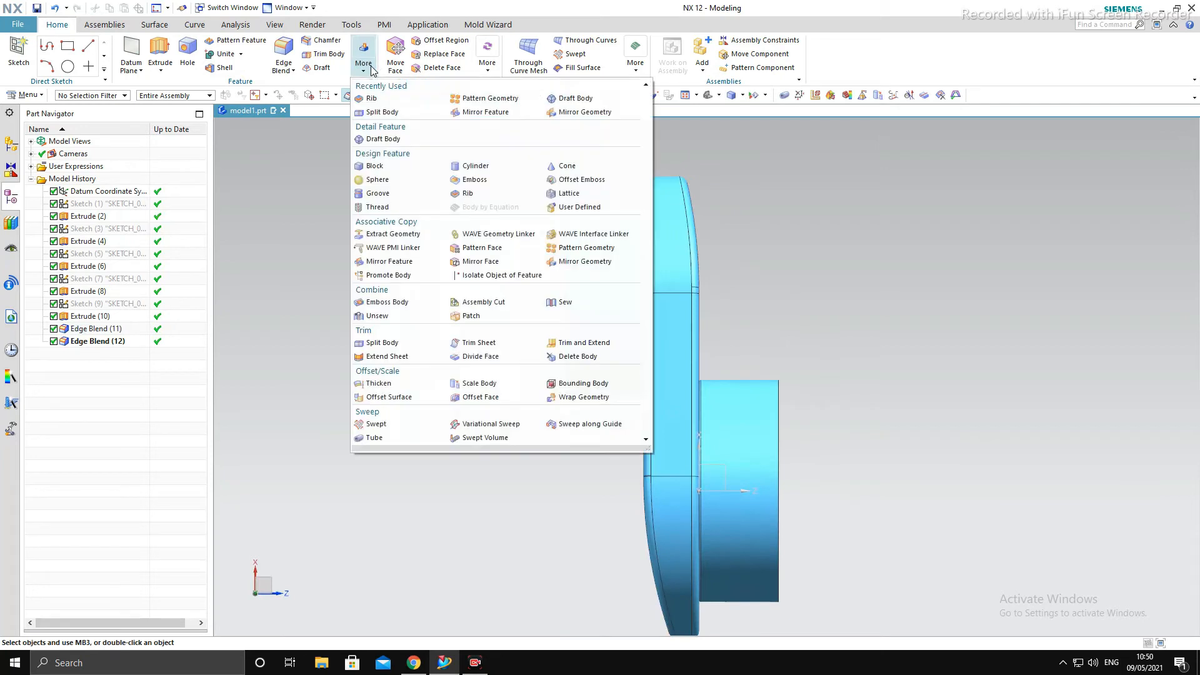
click(538, 113)
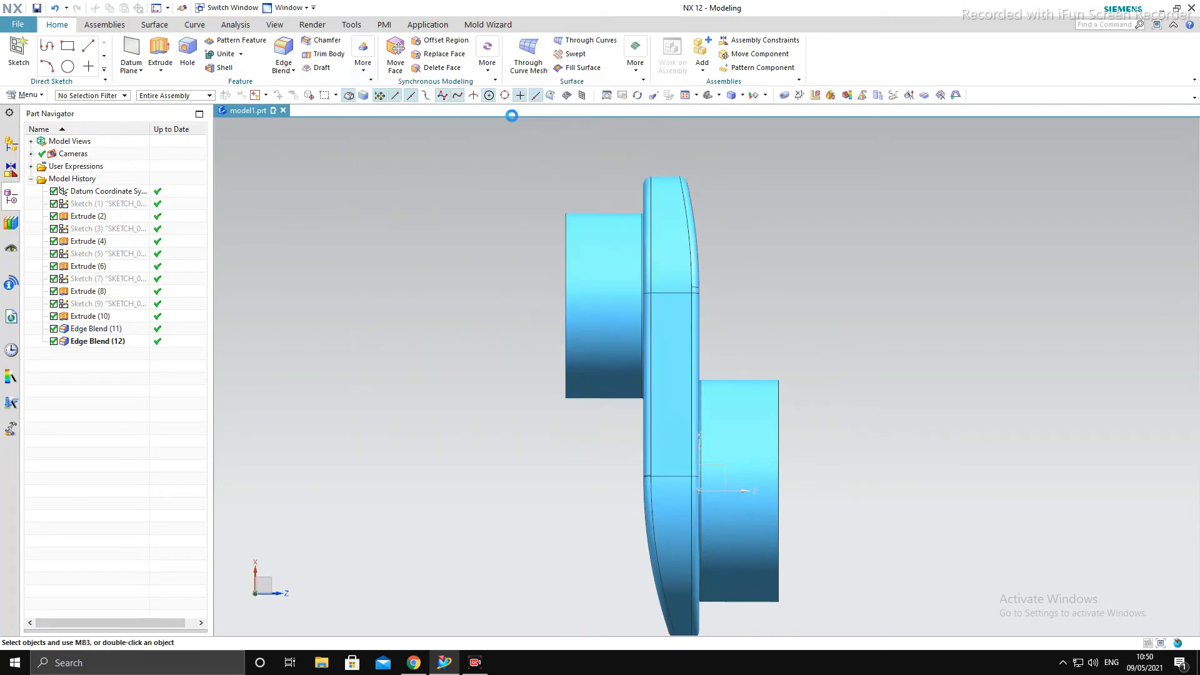
click(633, 259)
click(655, 268)
scroll(665, 268, down, 3)
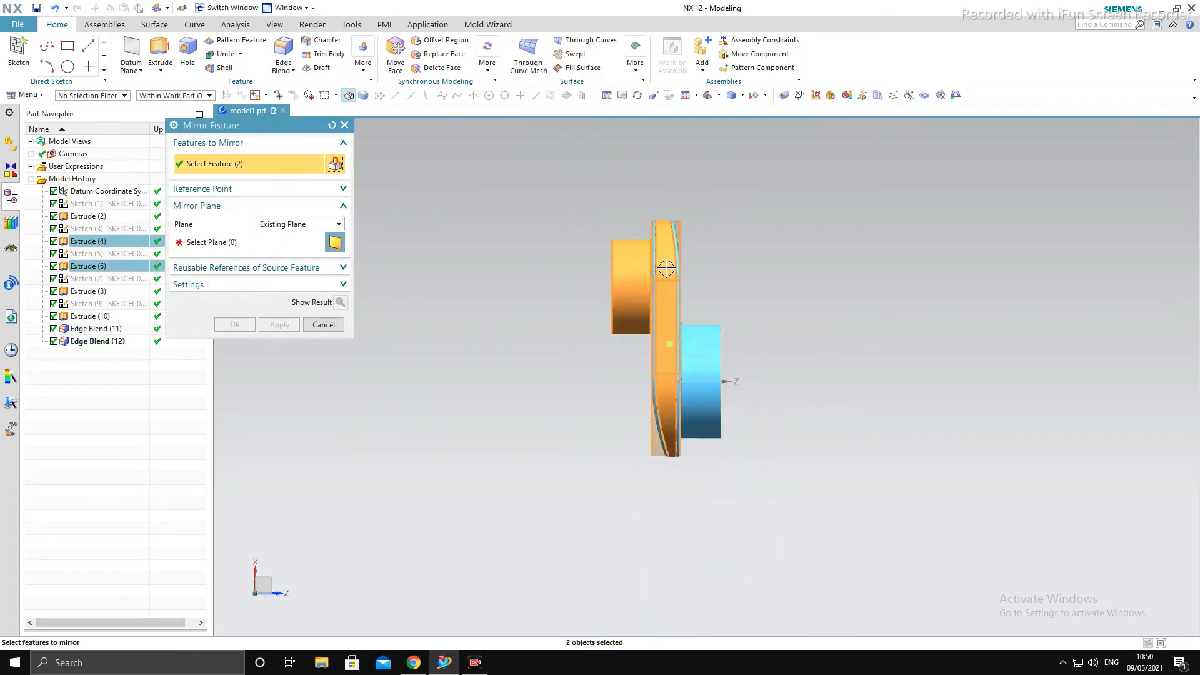
click(720, 362)
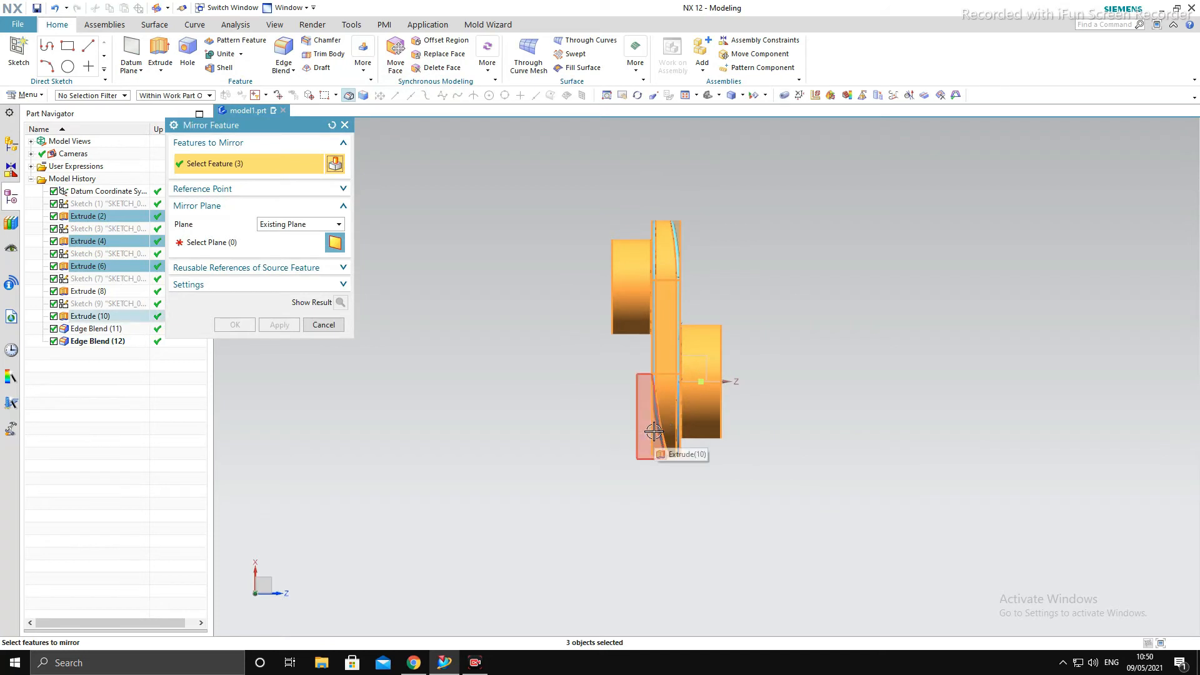
click(653, 431)
click(675, 239)
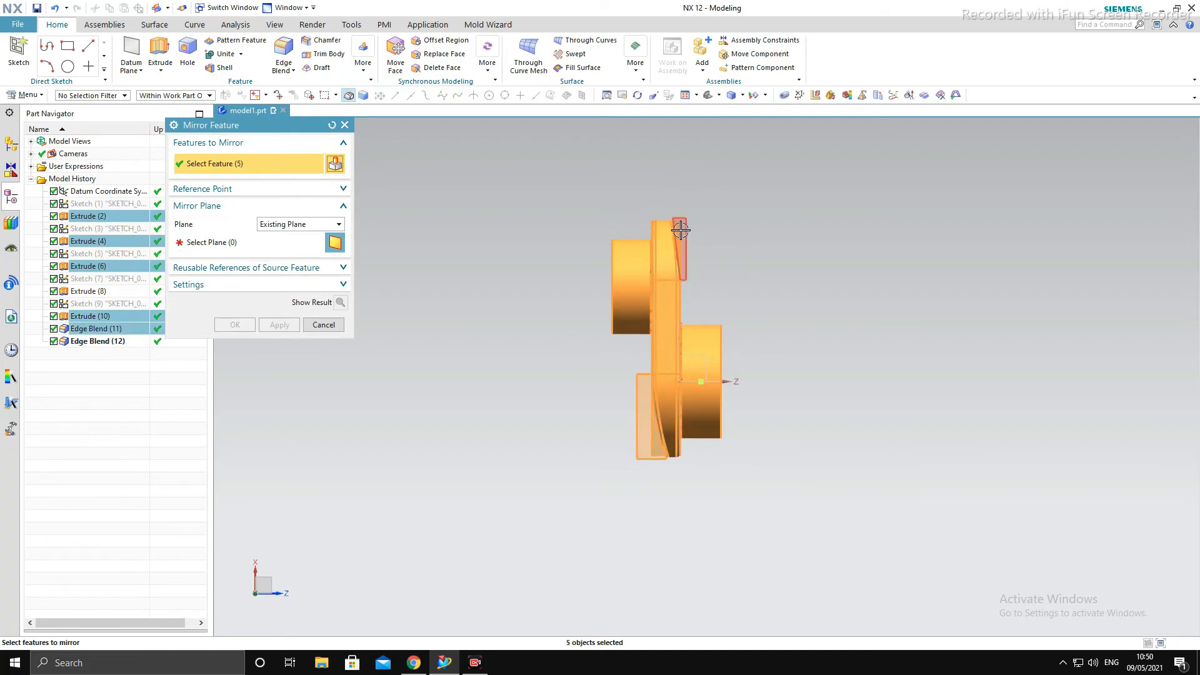
click(681, 230)
Try to add the remaining features with a window selection around the model, and deselect the datum coordinate system.
mouse_move(720, 349)
middle_down()
mouse_move(745, 351)
mouse_move(705, 354)
middle_up()
key(F8)
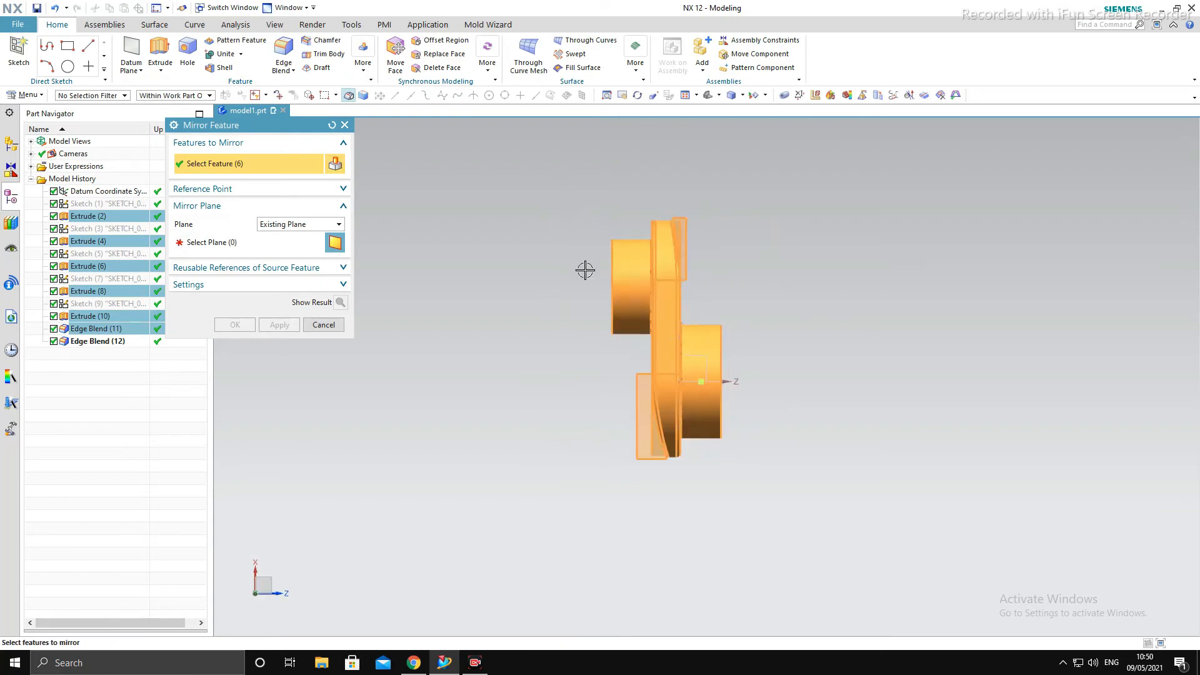
drag(554, 182, 892, 549)
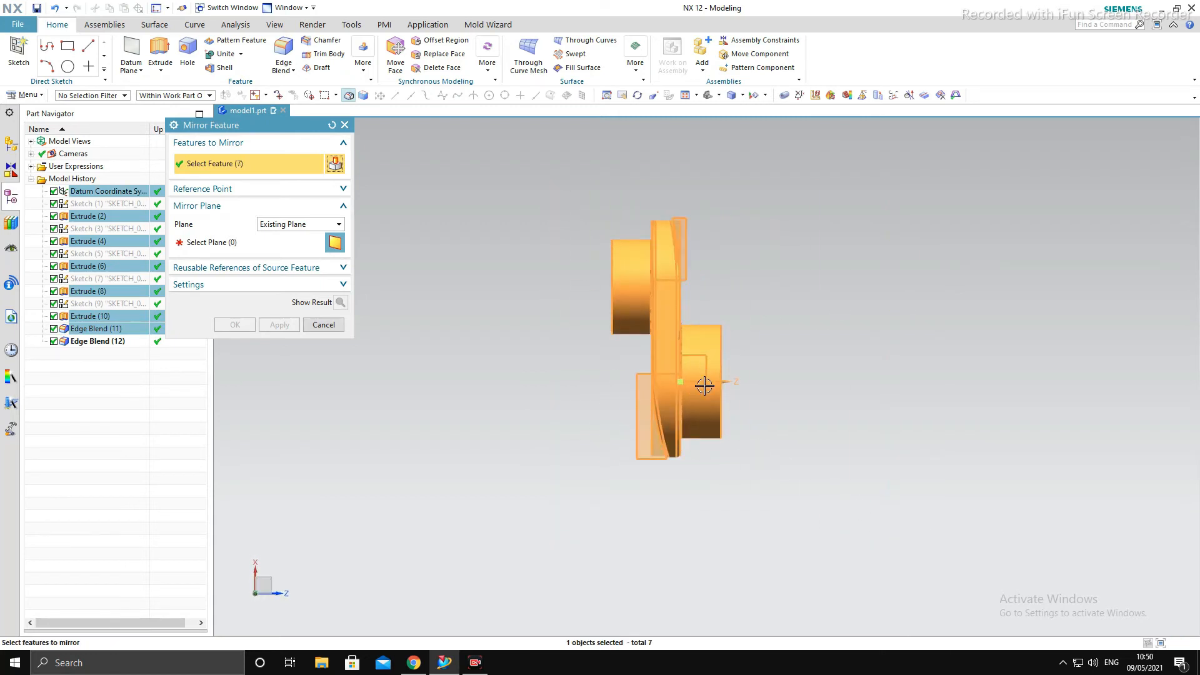
shift+click(704, 355)
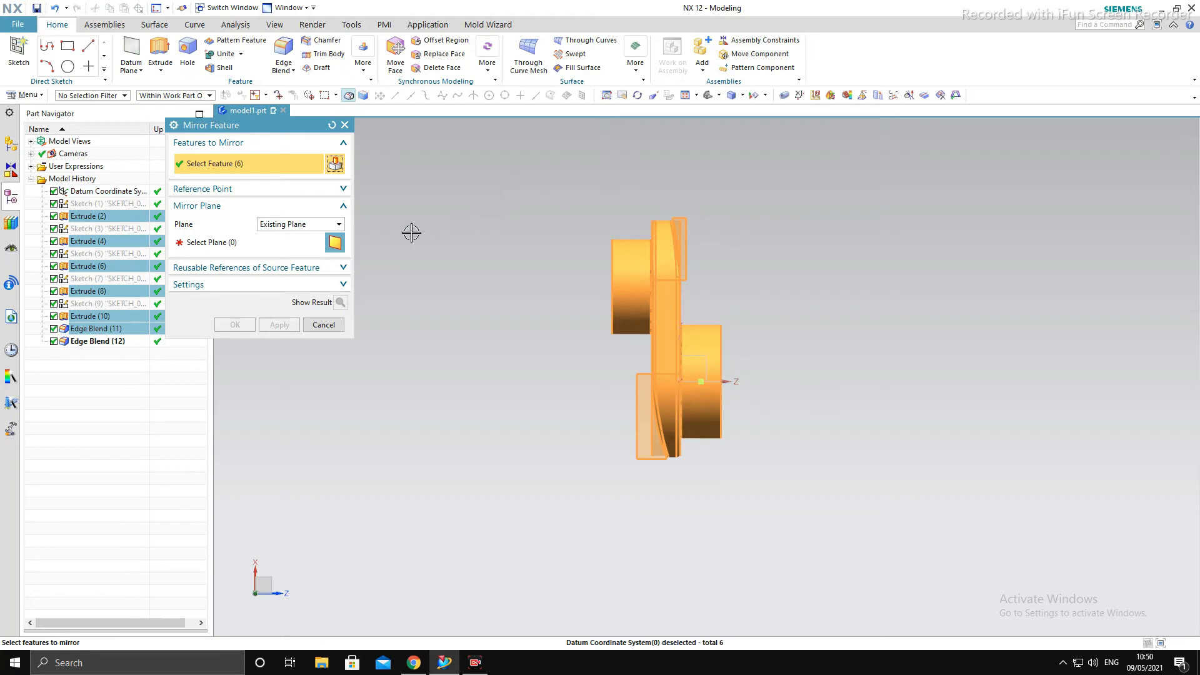
Mirror the selected features about the disc's outer flat face, and close Mirror Feature.
click(268, 243)
middle_drag(989, 388, 822, 378)
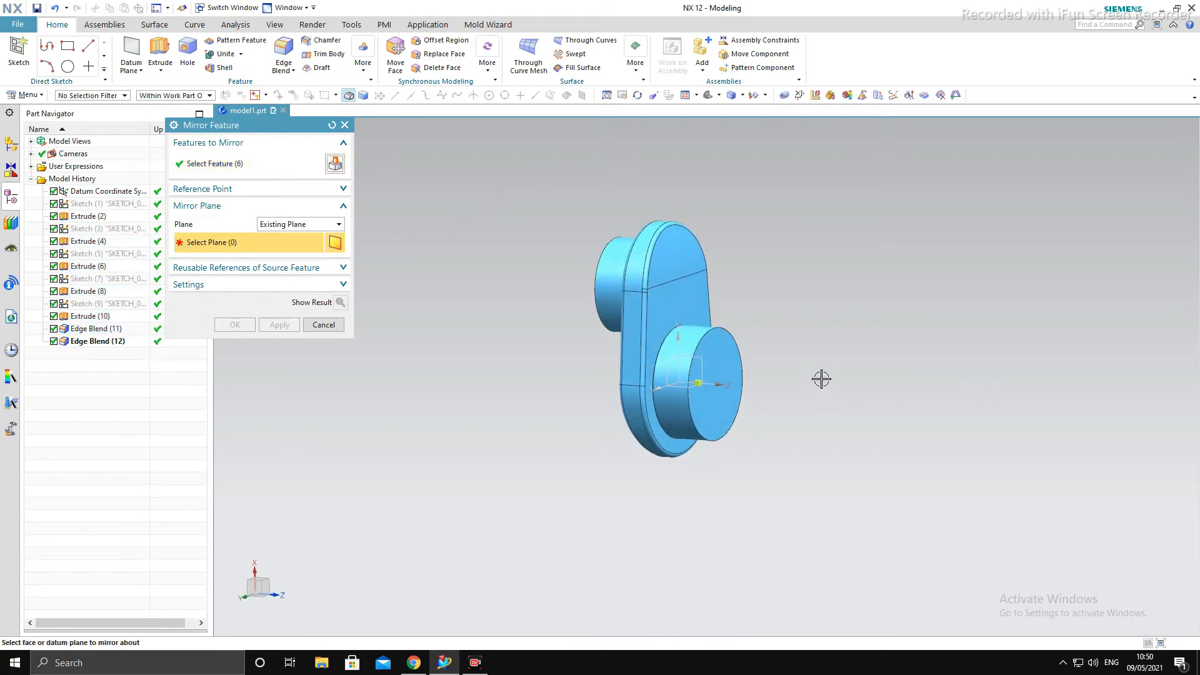
click(715, 345)
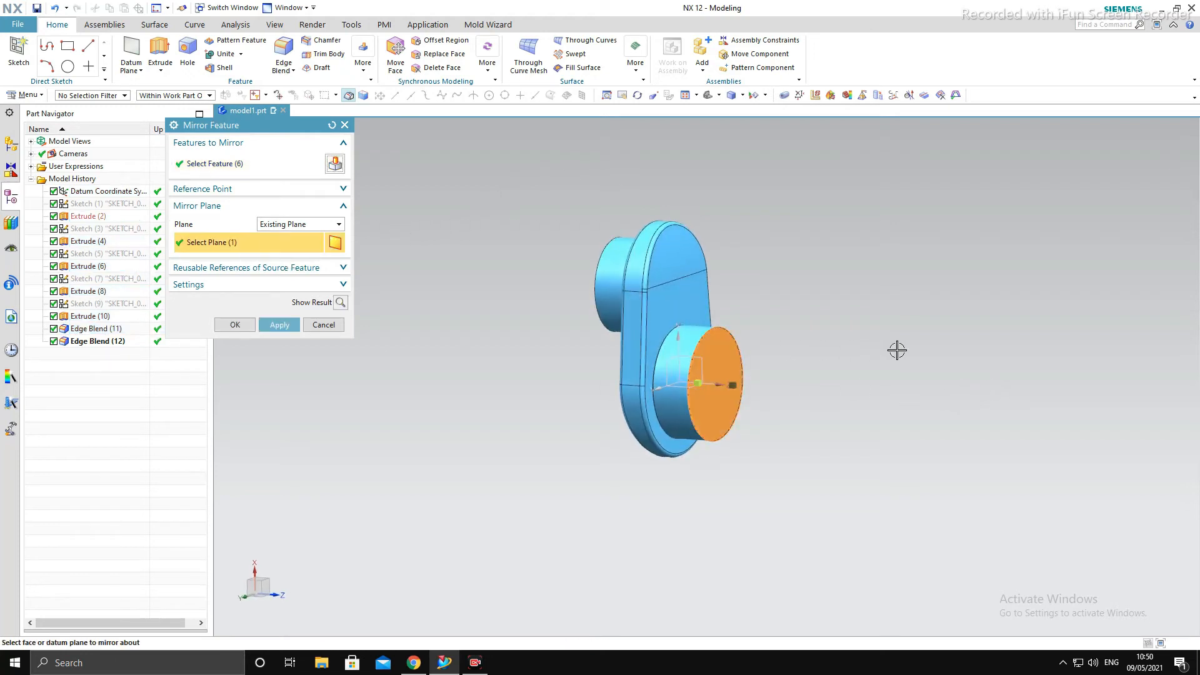
click(340, 302)
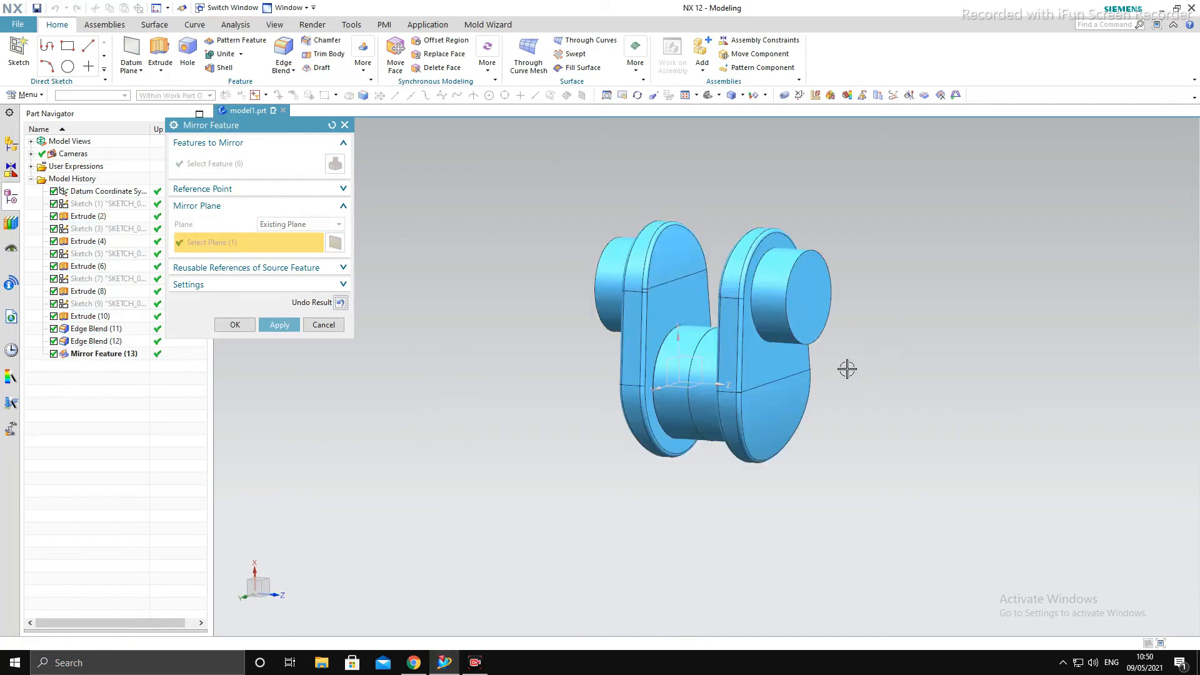
middle_drag(866, 369, 911, 348)
key(F8)
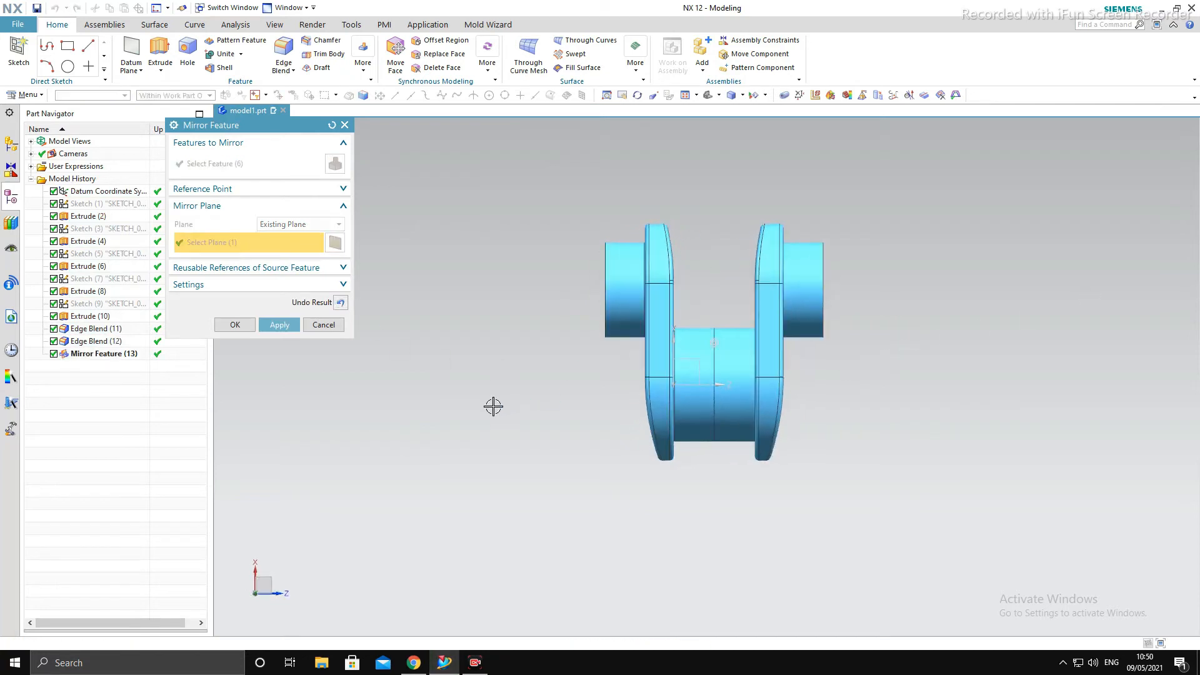
click(291, 323)
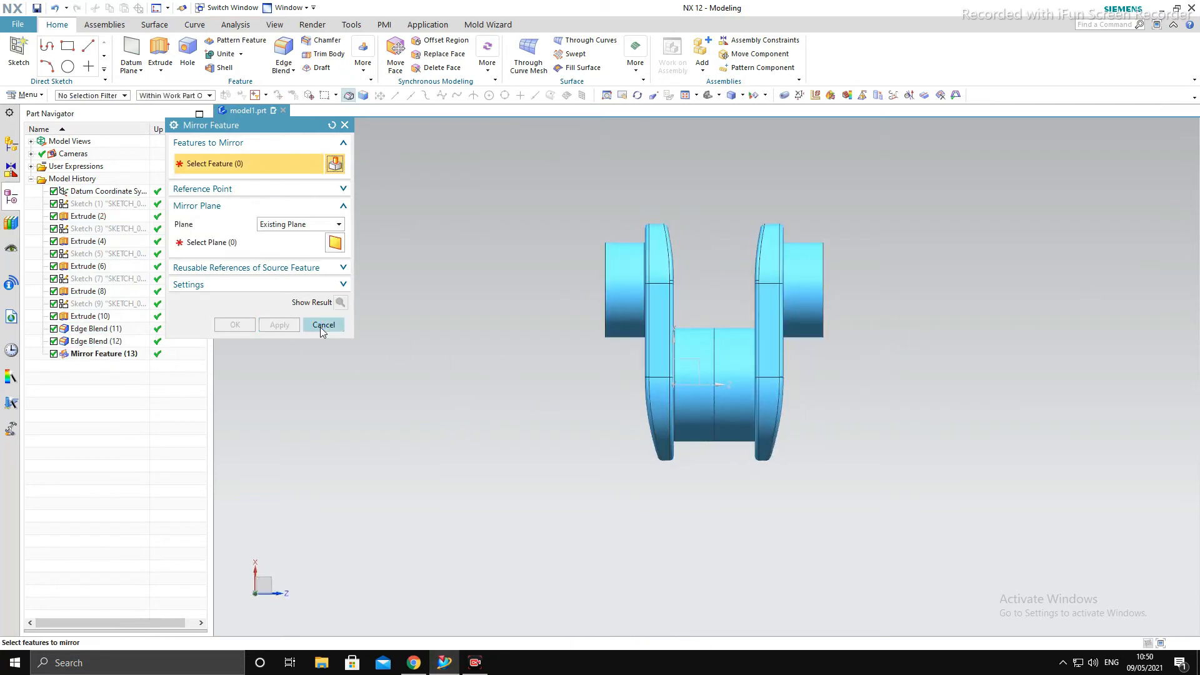
click(320, 325)
Unite the plate body as target with both disc halves and the mirrored plate body as tools, keeping the tool bodies.
middle_drag(605, 373, 636, 389)
key(F8)
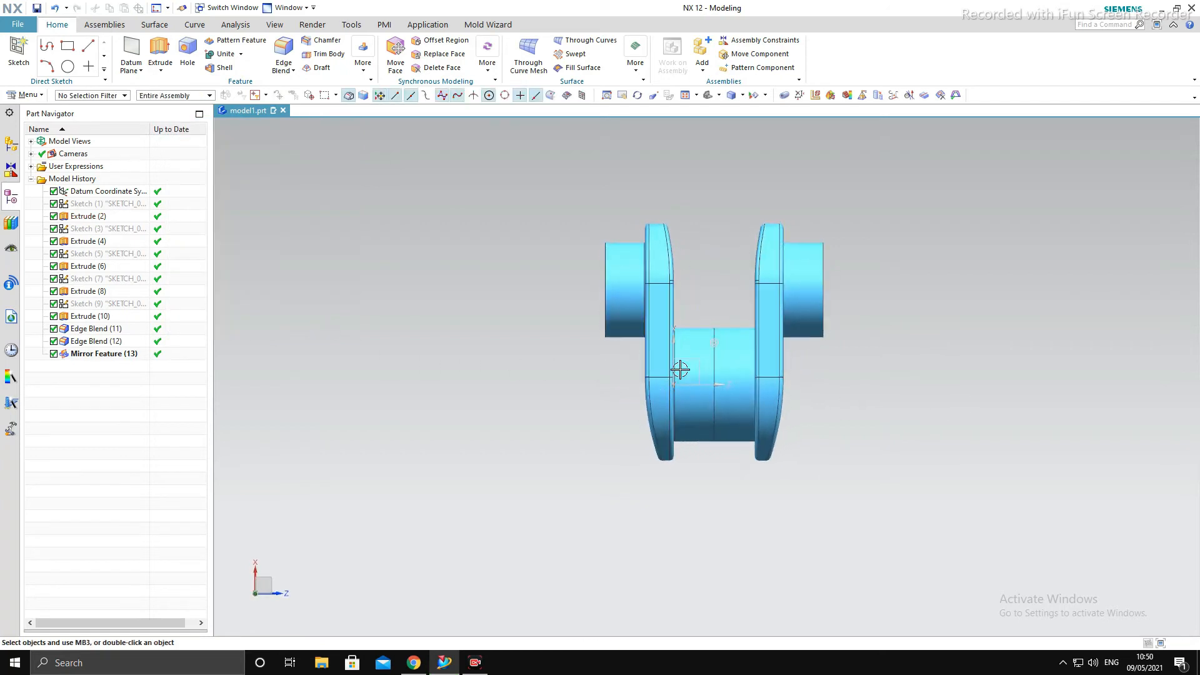
click(225, 54)
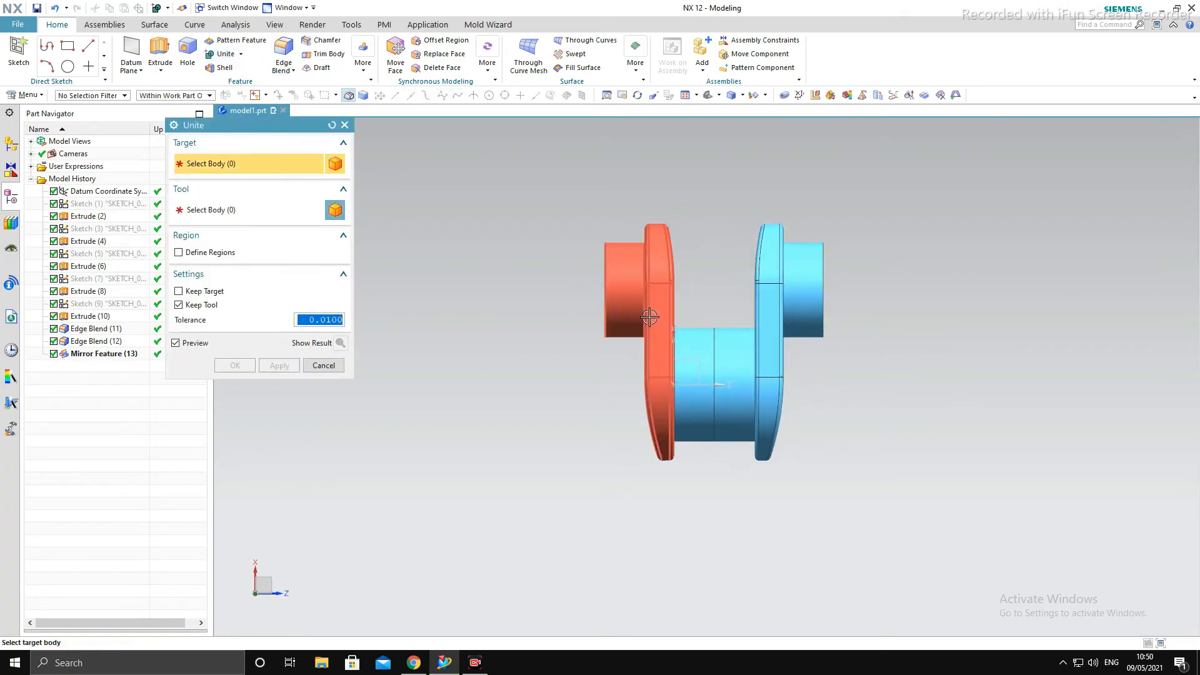
click(647, 316)
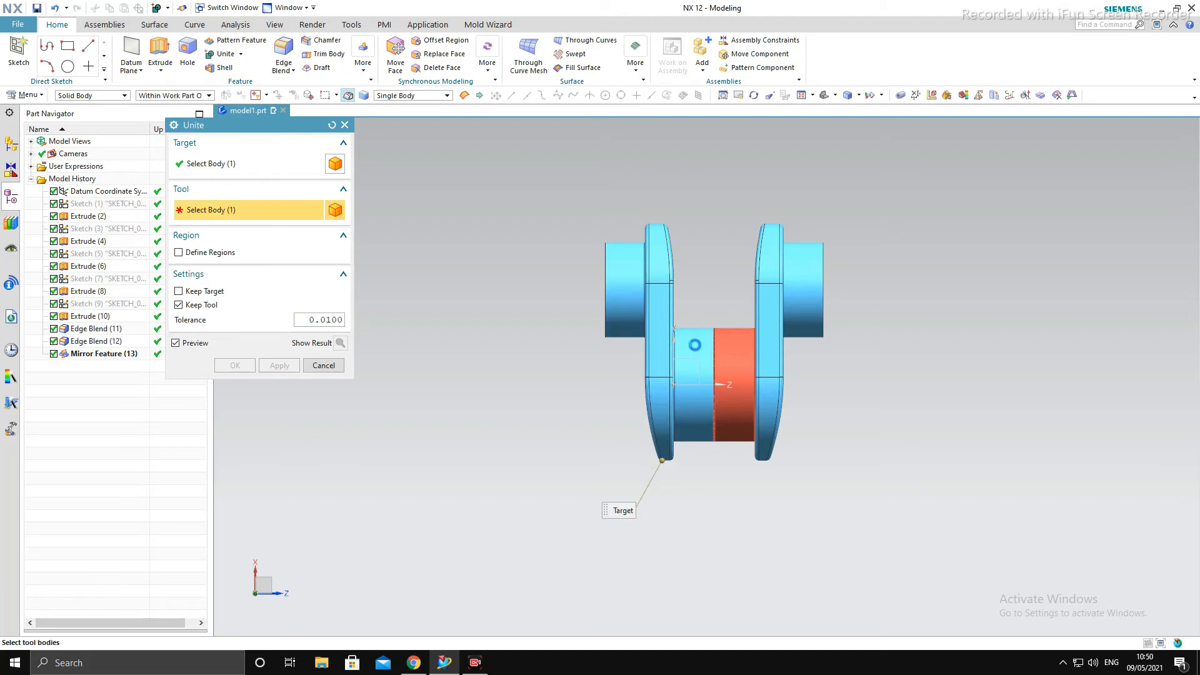
click(695, 345)
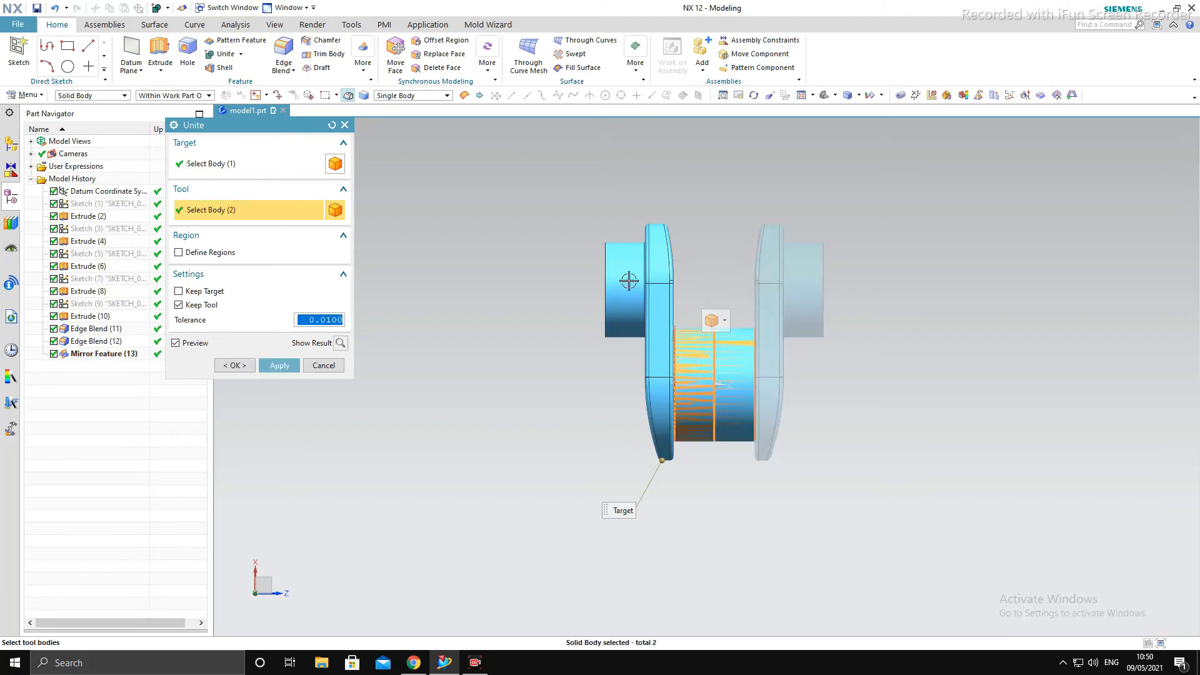
drag(529, 173, 1020, 584)
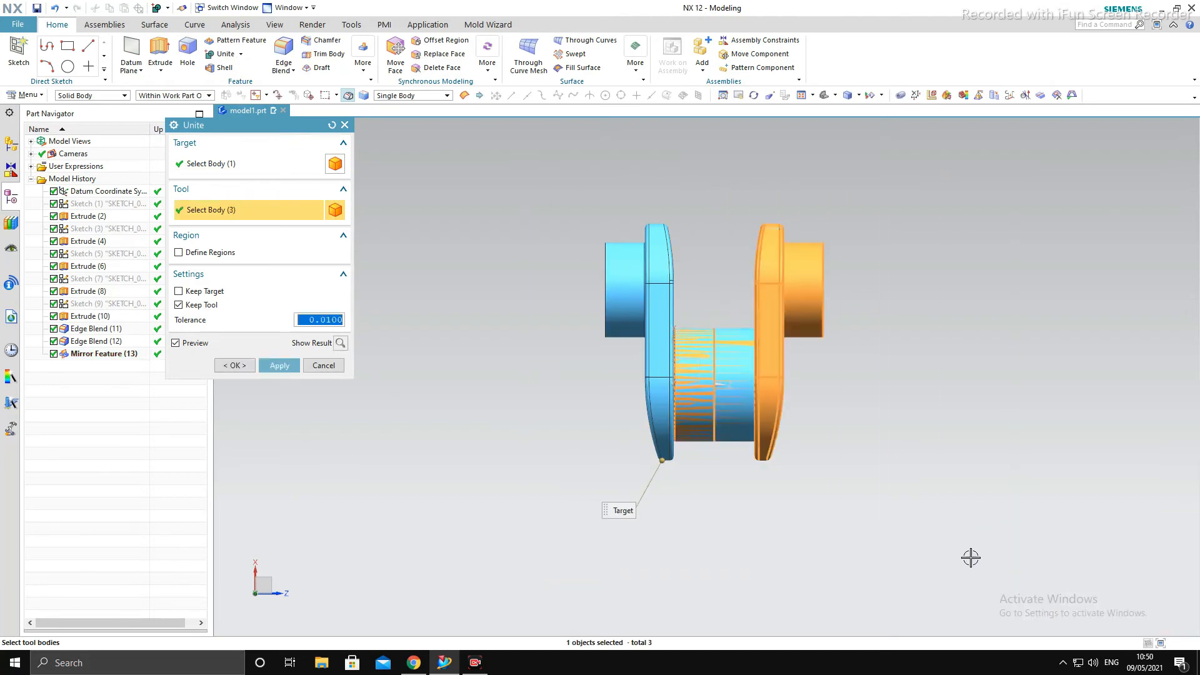
middle_click(892, 423)
click(332, 365)
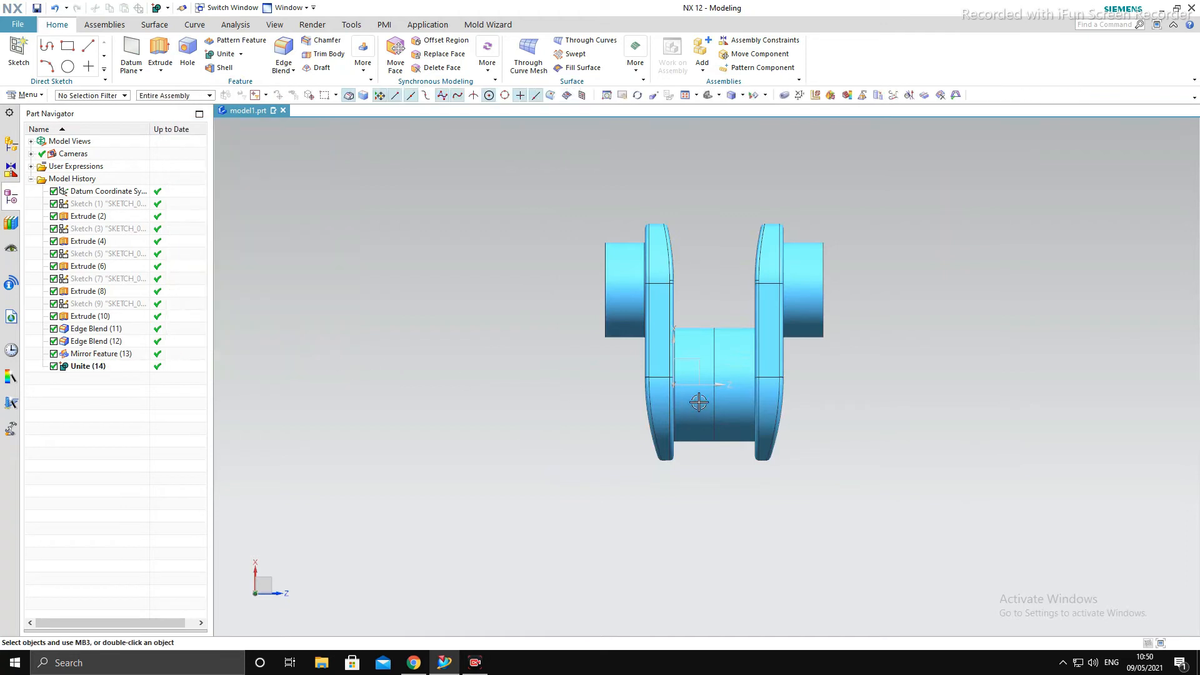
Hide the leftover mirrored tool bodies that overlap the united crank.
right_click(729, 395)
right_drag(740, 475, 767, 434)
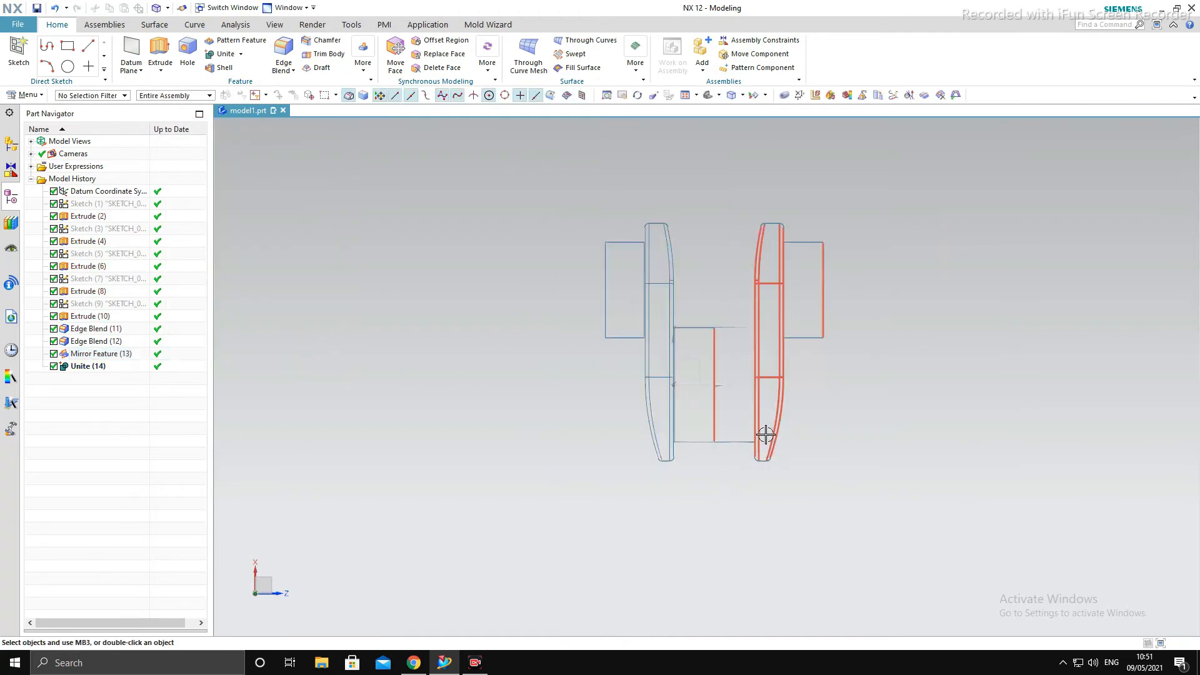
right_drag(814, 329, 792, 350)
right_click(752, 367)
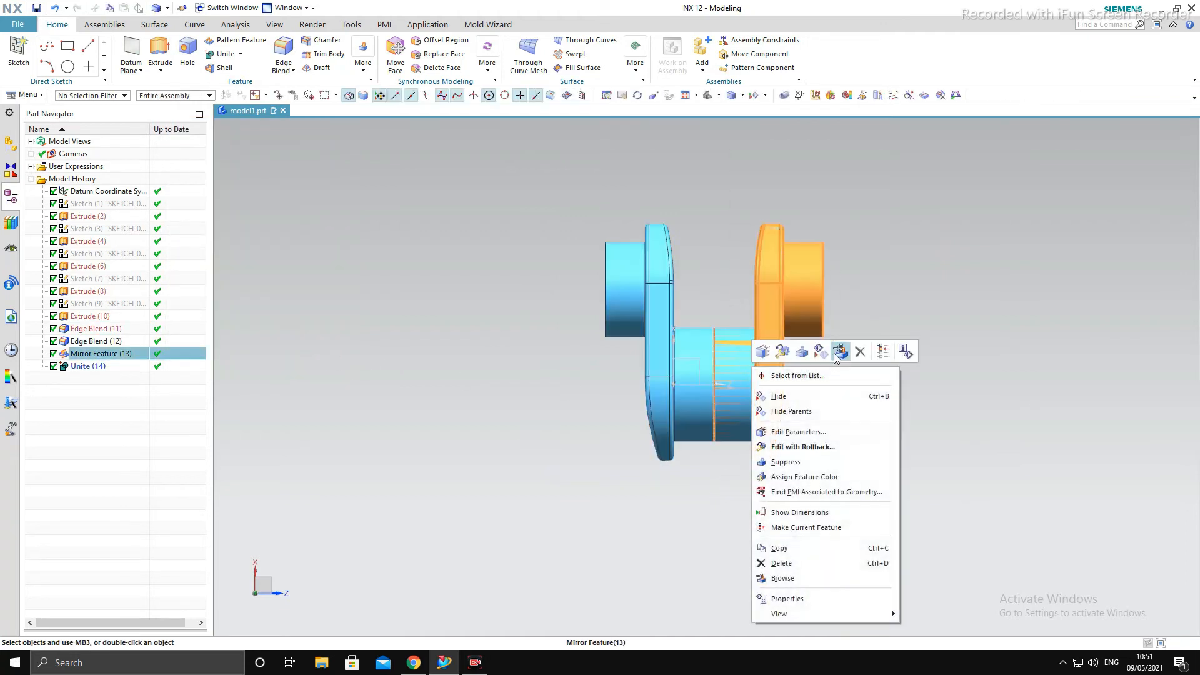
right_click(659, 356)
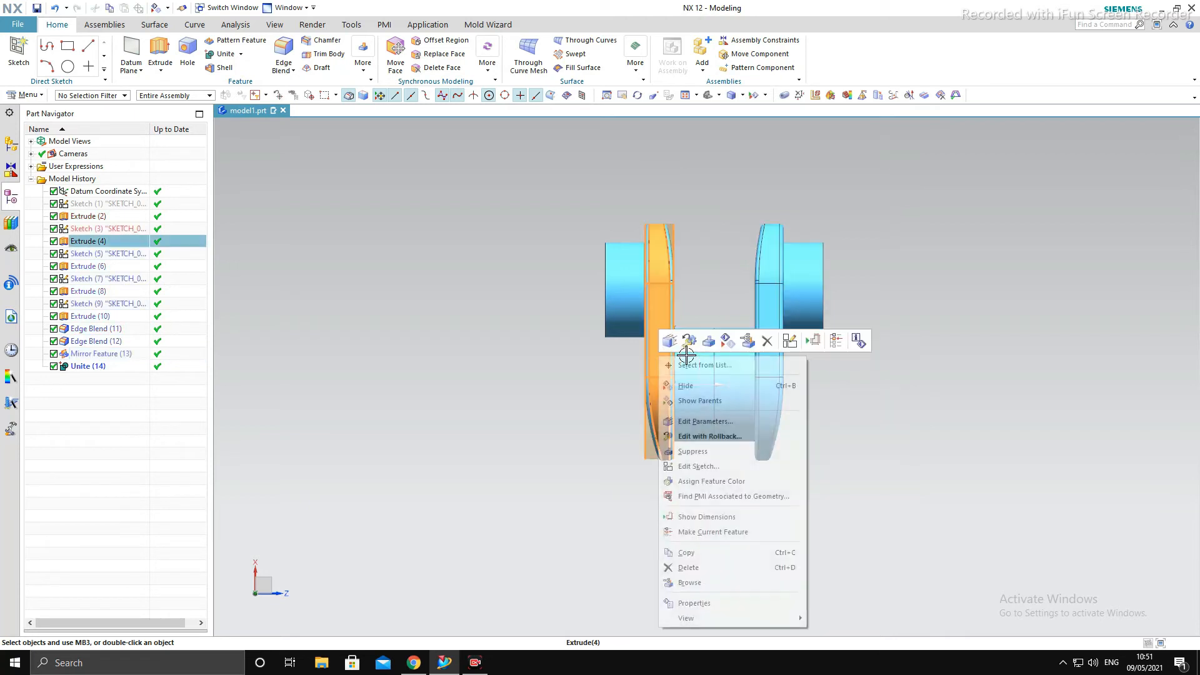
click(729, 341)
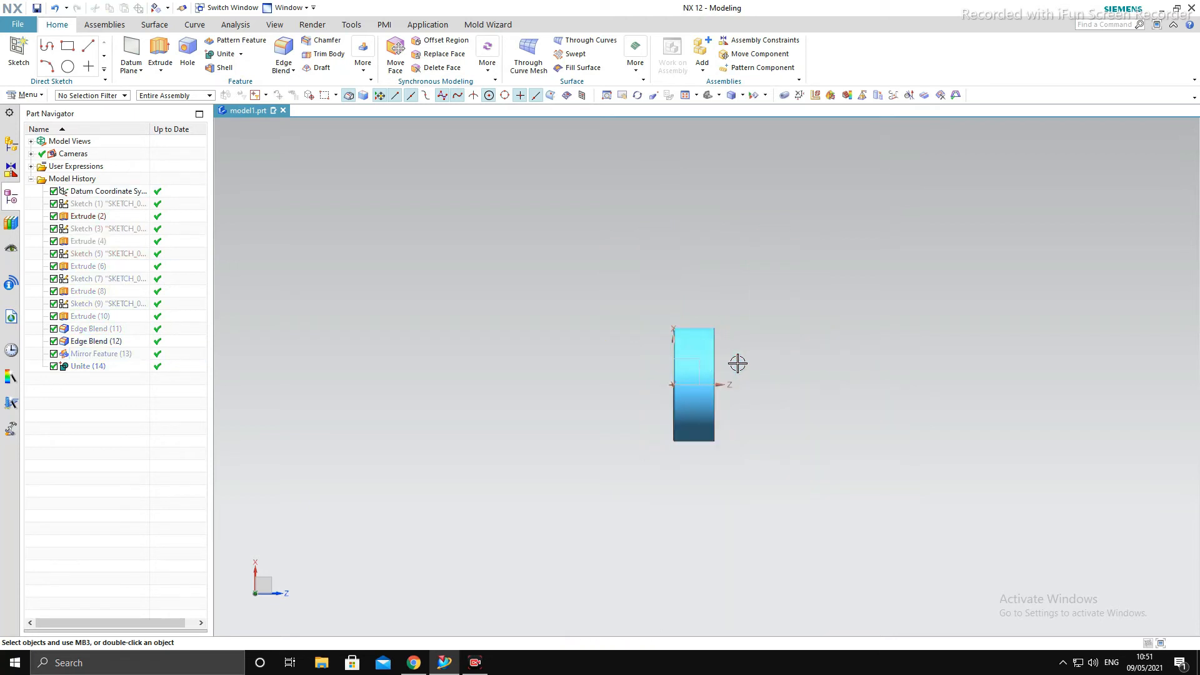
key(ctrl+z)
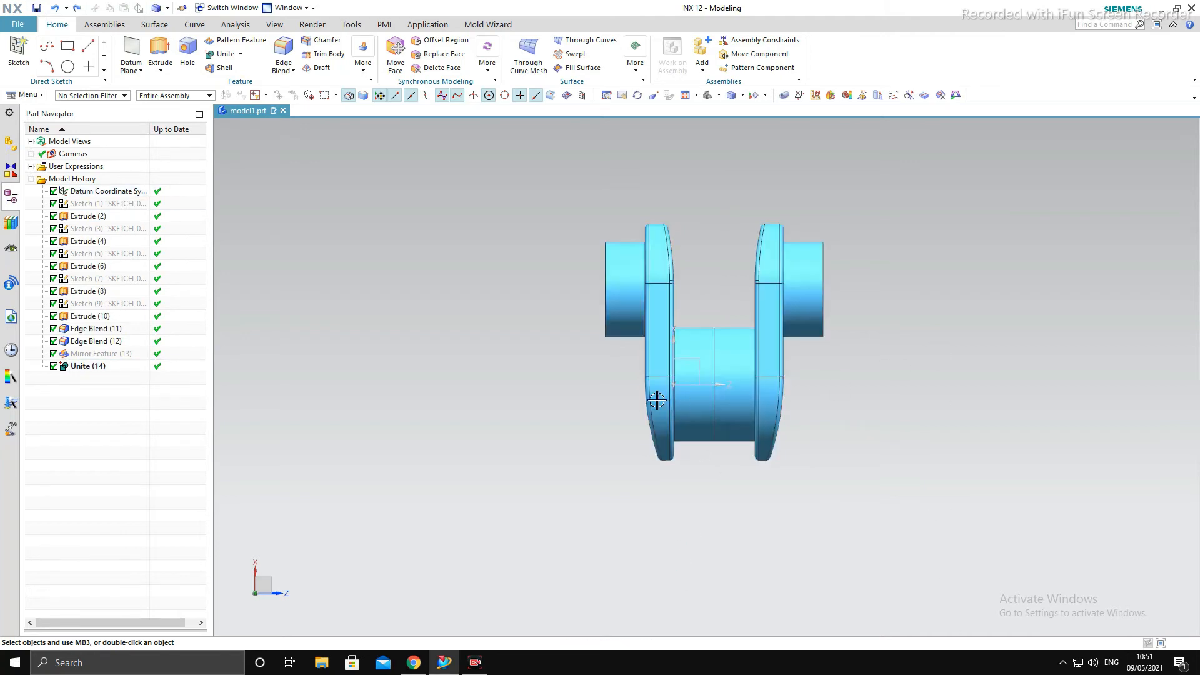
Hide the original disc body left inside the united crank.
right_click(709, 353)
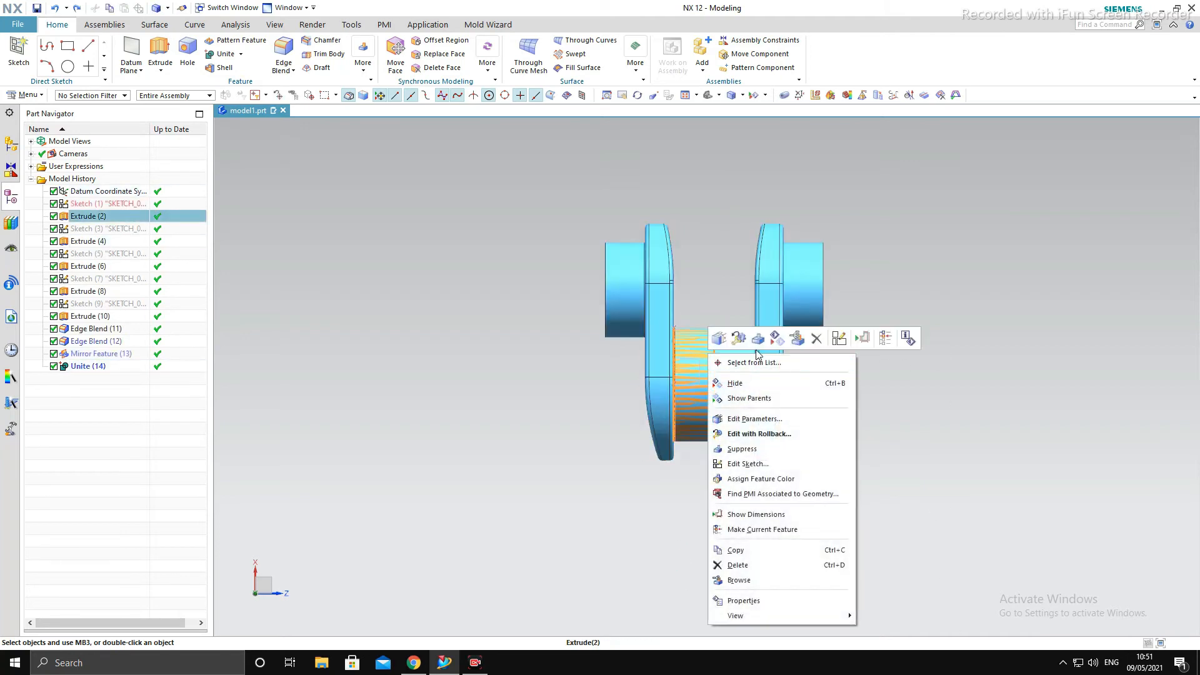
click(774, 342)
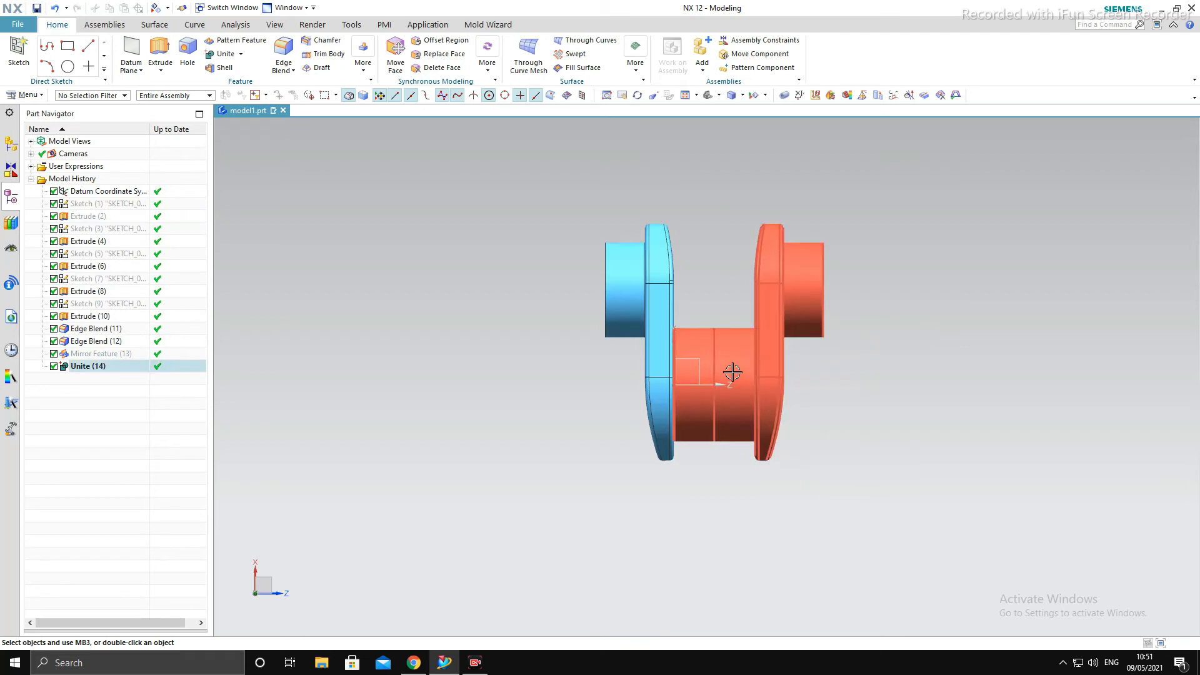
Hide the united crank body to check for leftover bodies, undo the hide, and swap shown and hidden objects twice.
right_click(661, 342)
click(730, 326)
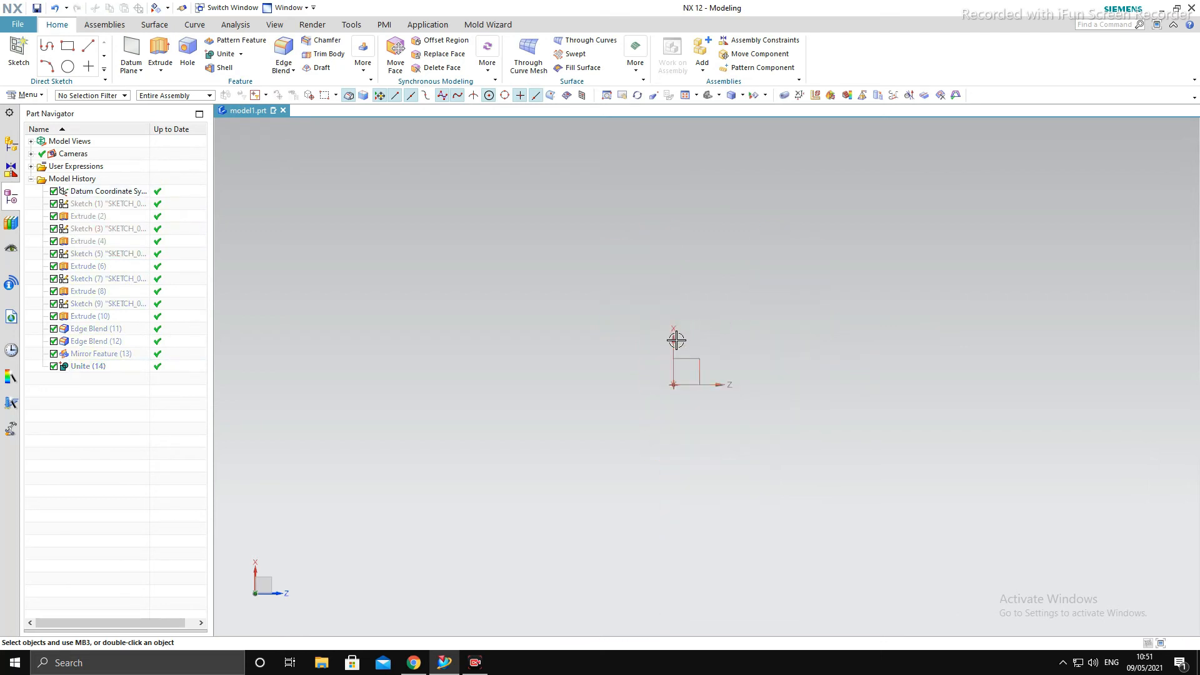
key(ctrl+z)
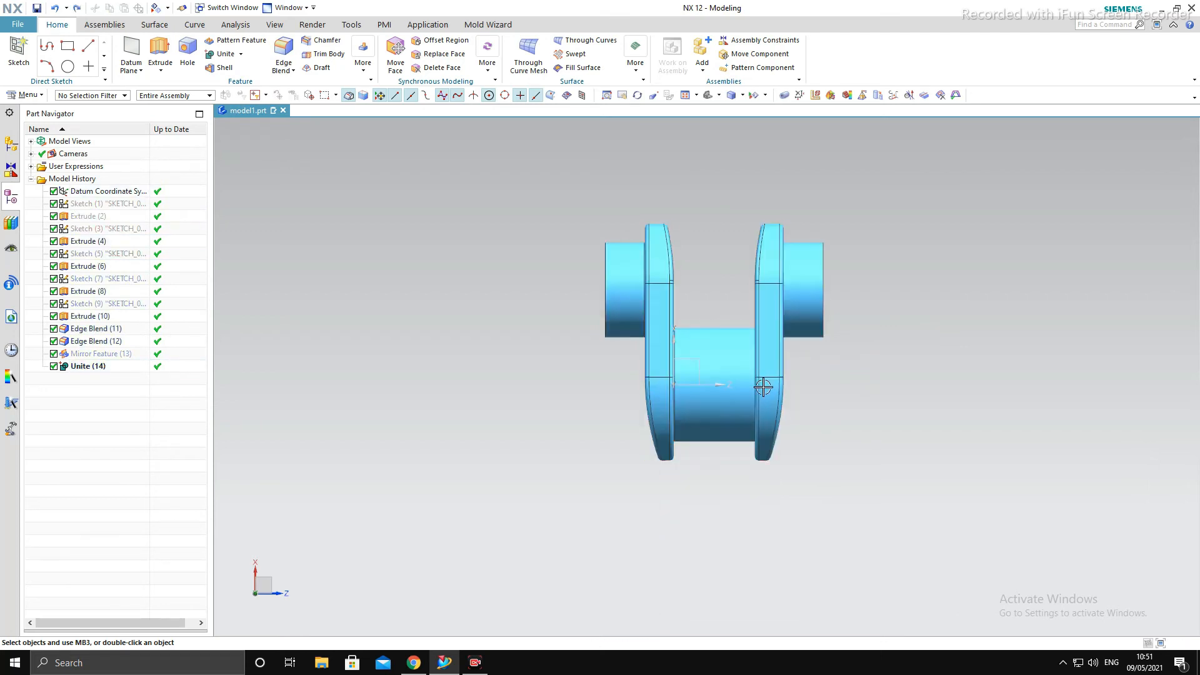
key(ctrl+shift+b)
key(ctrl+shift+b)
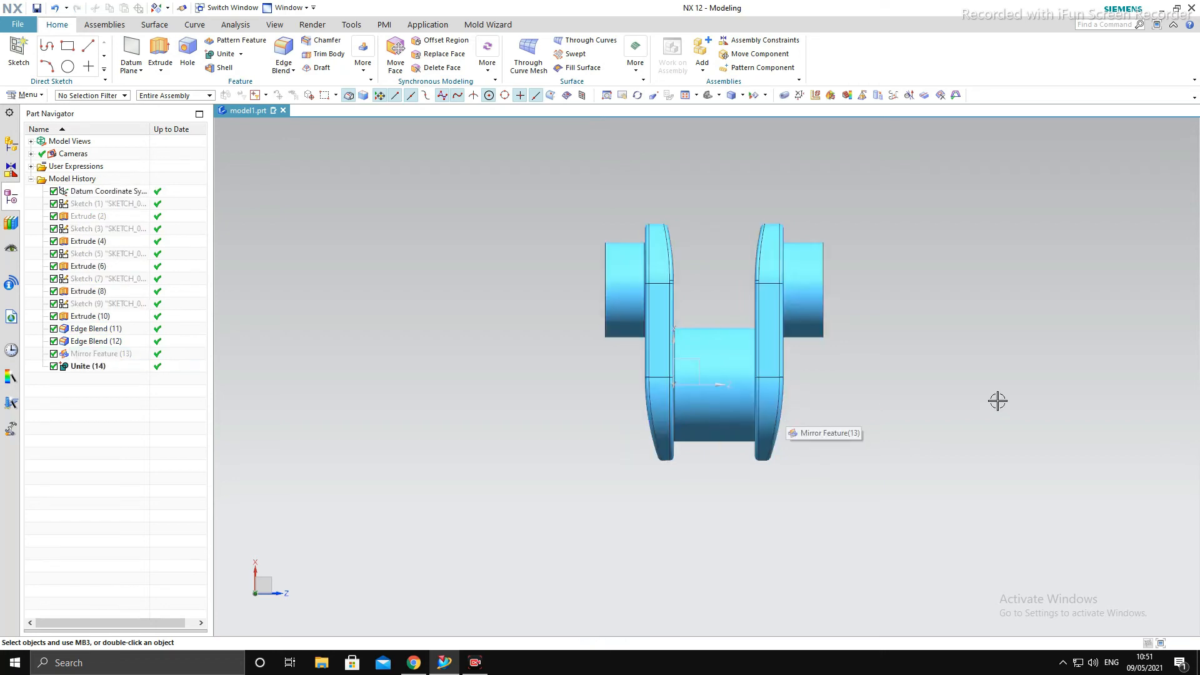
right_click(997, 401)
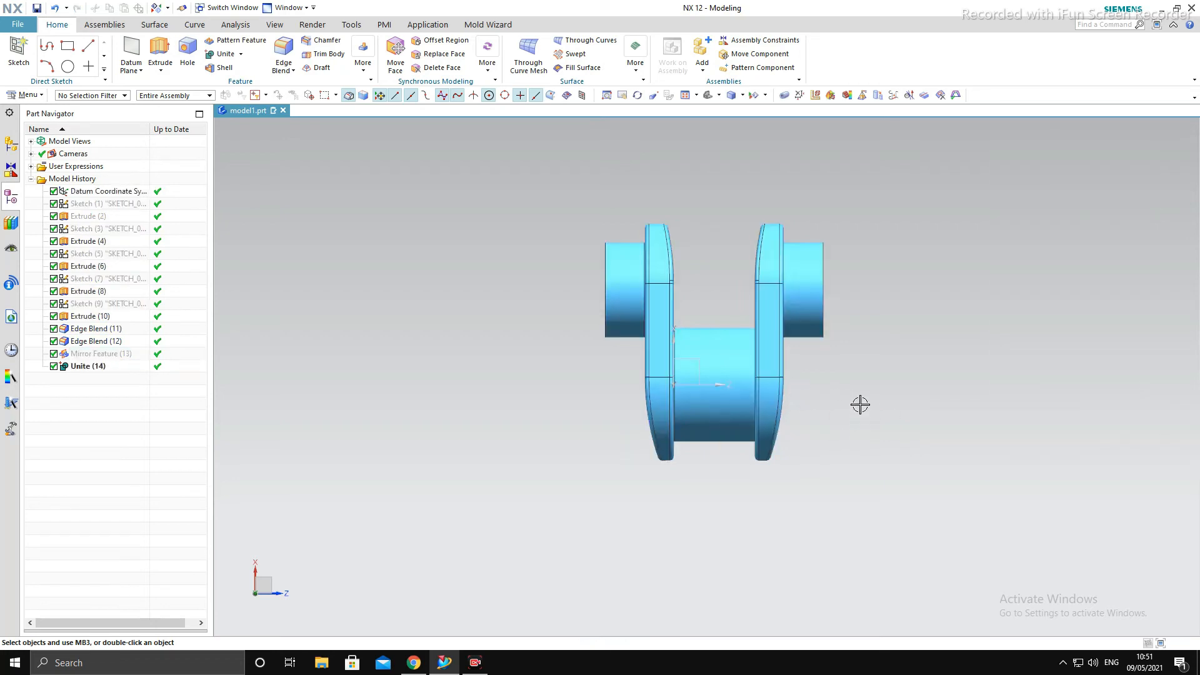
middle_drag(860, 404, 752, 382)
key(F8)
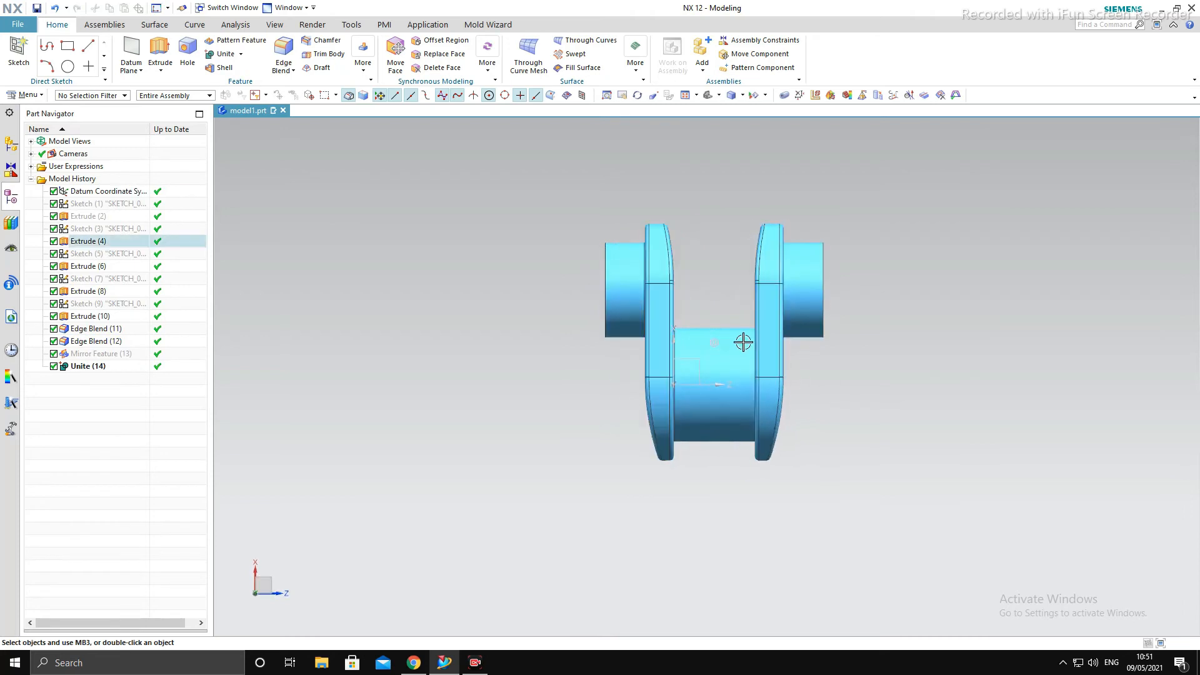
scroll(694, 327, down, 4)
scroll(692, 325, up, 3)
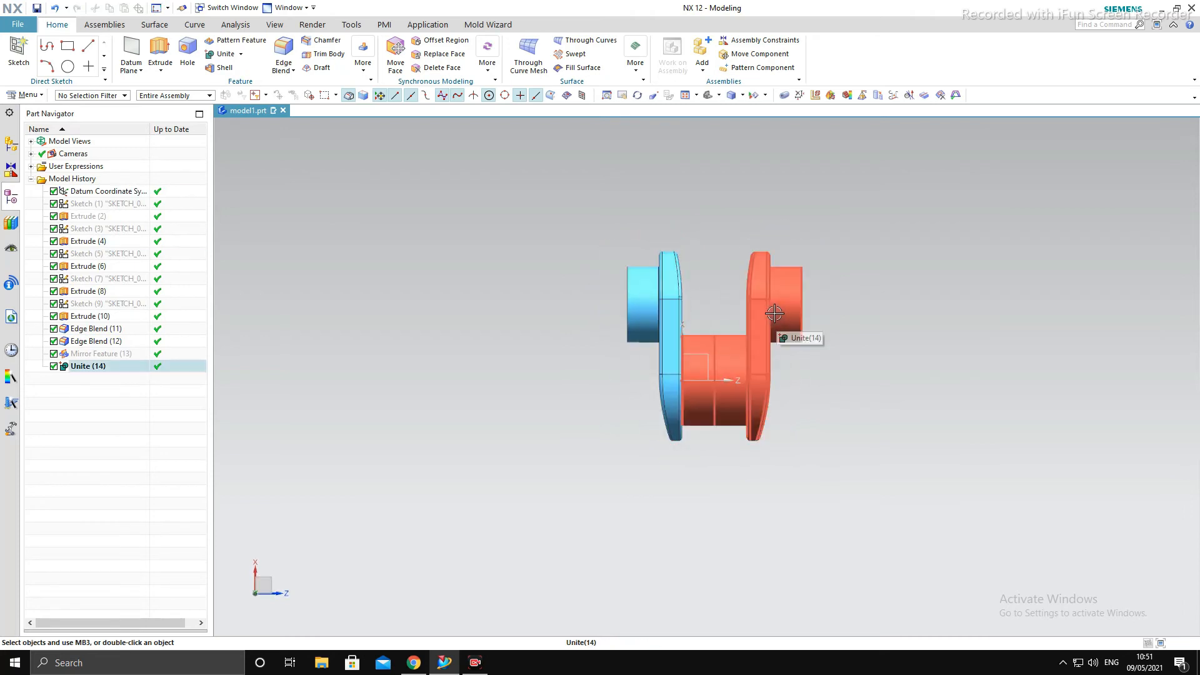
right_click(667, 302)
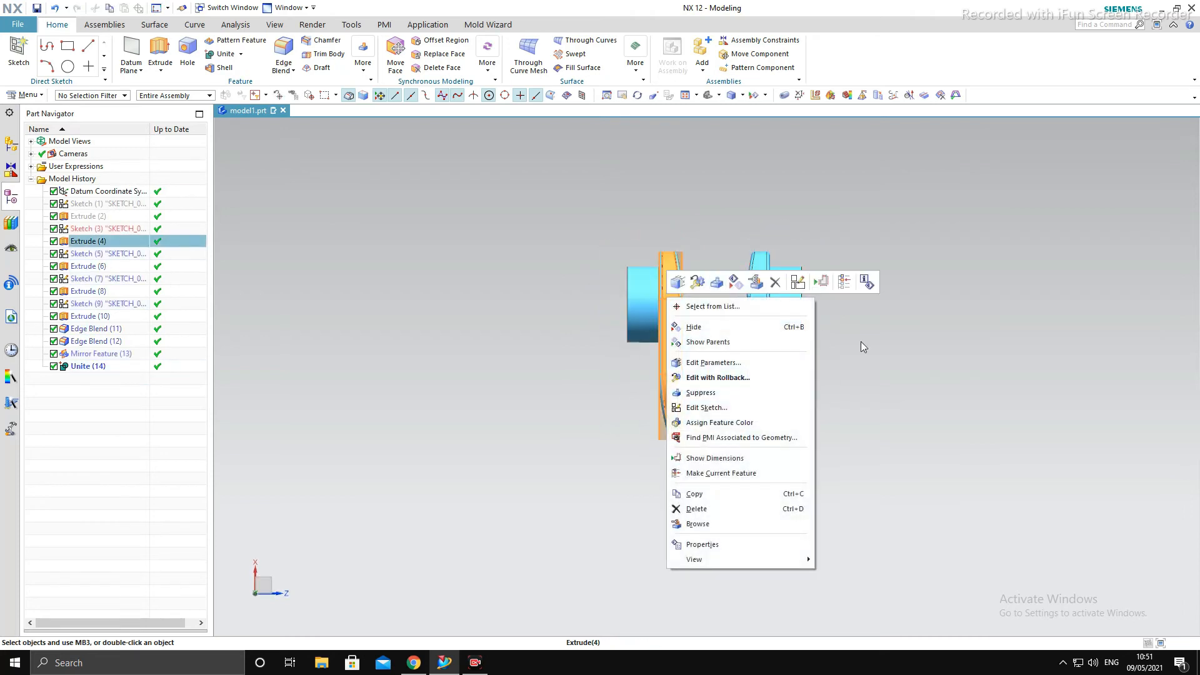
click(1190, 612)
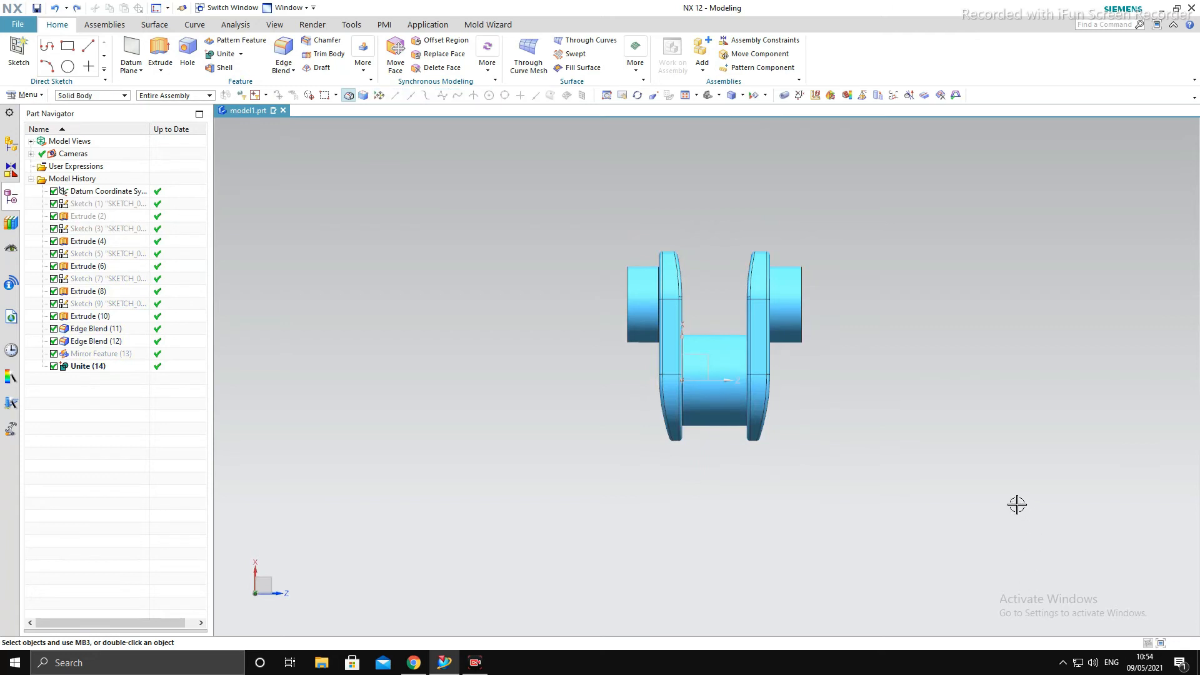
Set up a point-to-point Move Object copy of the united crank from one offset boss's outer face center to the opposite boss's outer face center.
key(ctrl+t)
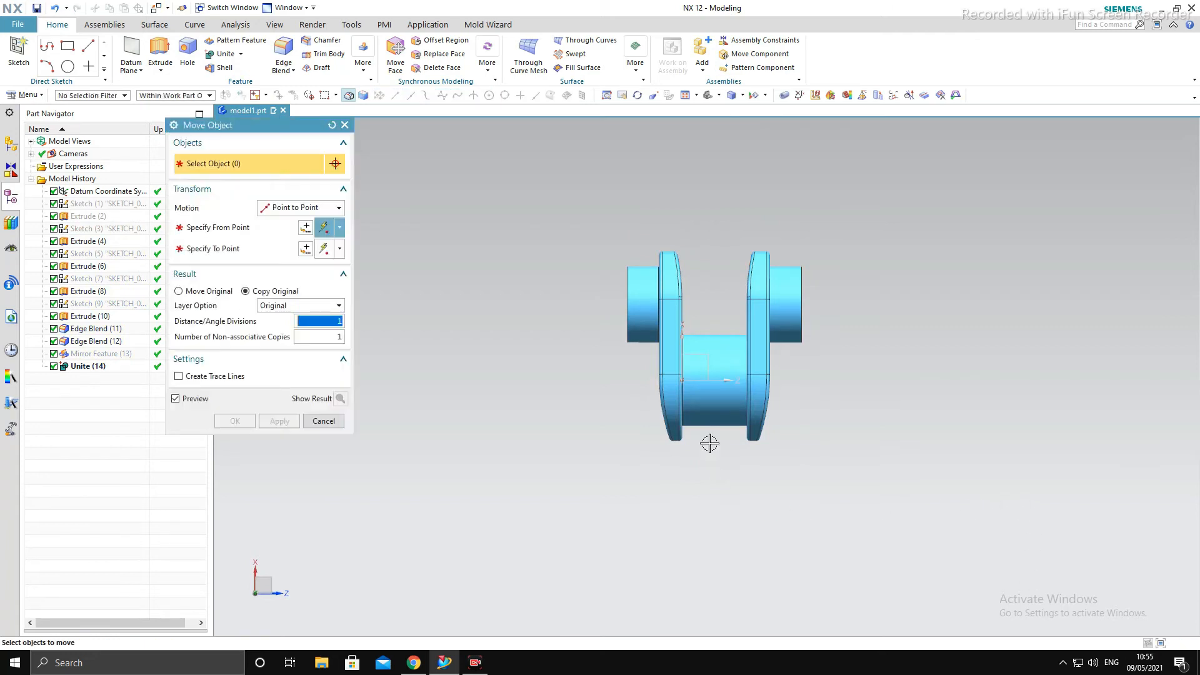
click(759, 347)
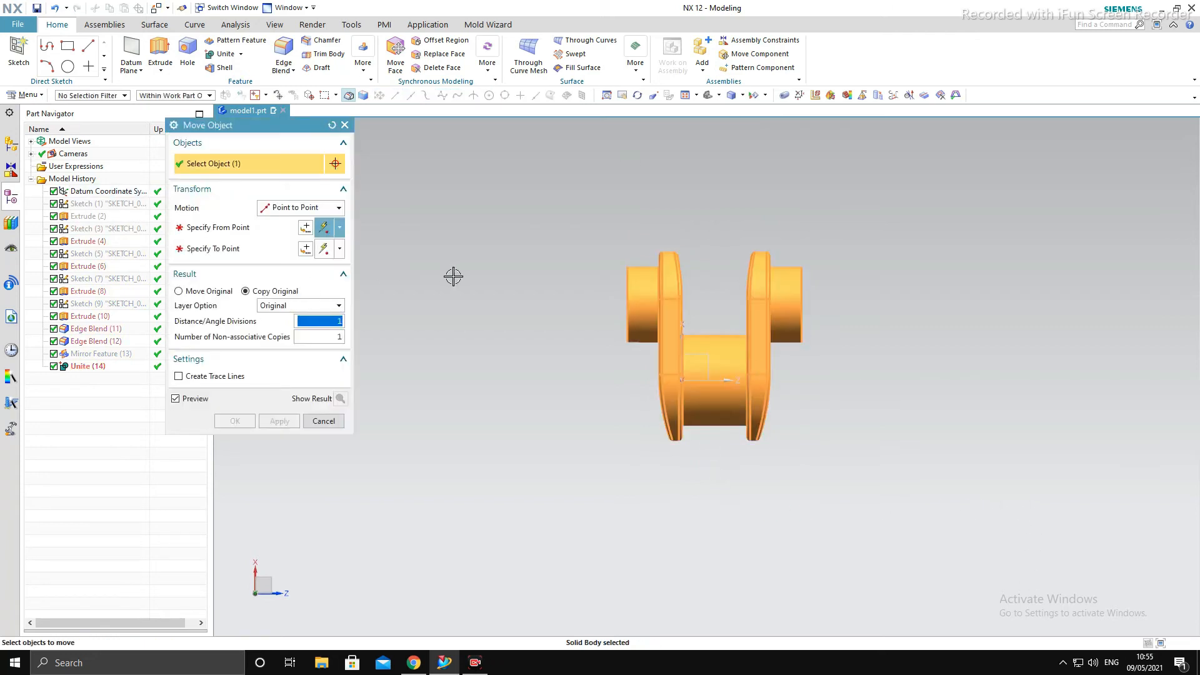
middle_drag(455, 279, 482, 319)
click(269, 234)
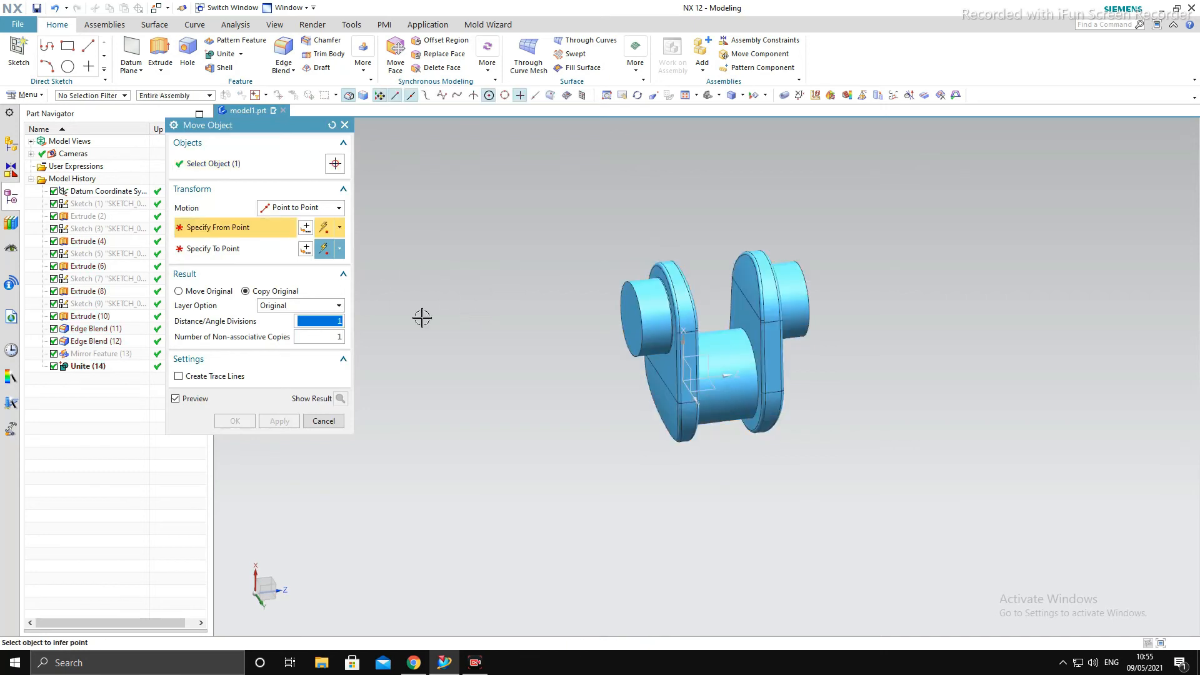
click(633, 313)
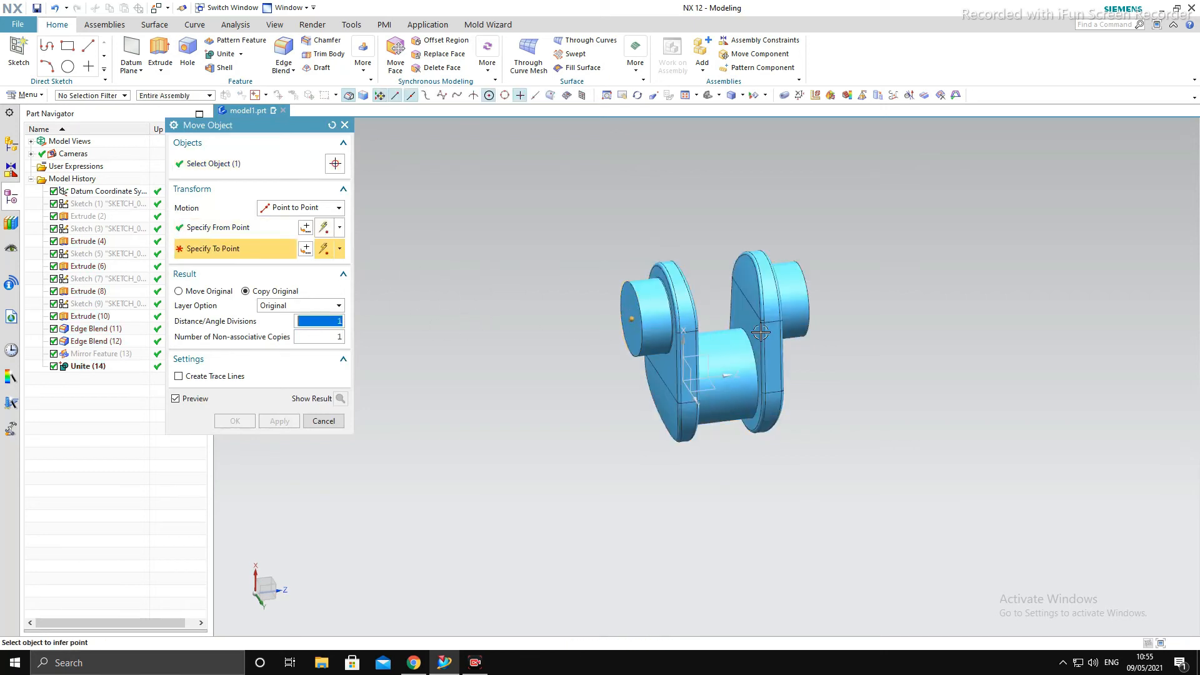
click(803, 304)
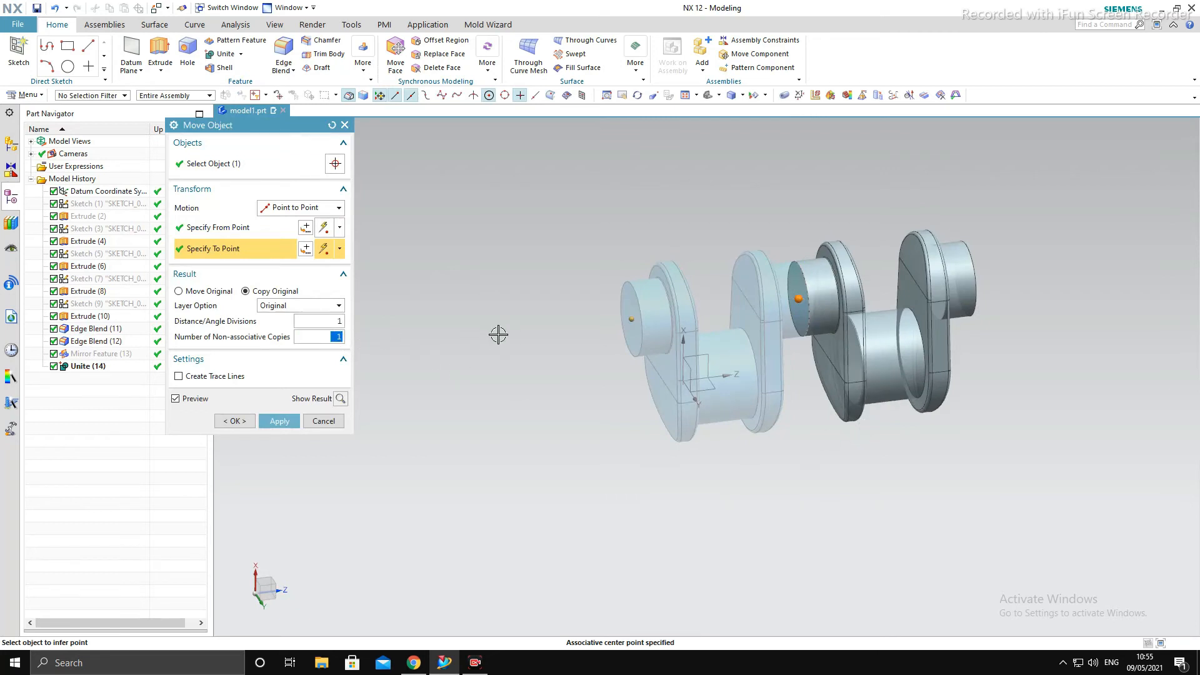
Set the number of non-associative copies to 3, apply the crank copies, and close Move Object.
key(Return)
scroll(505, 382, down, 2)
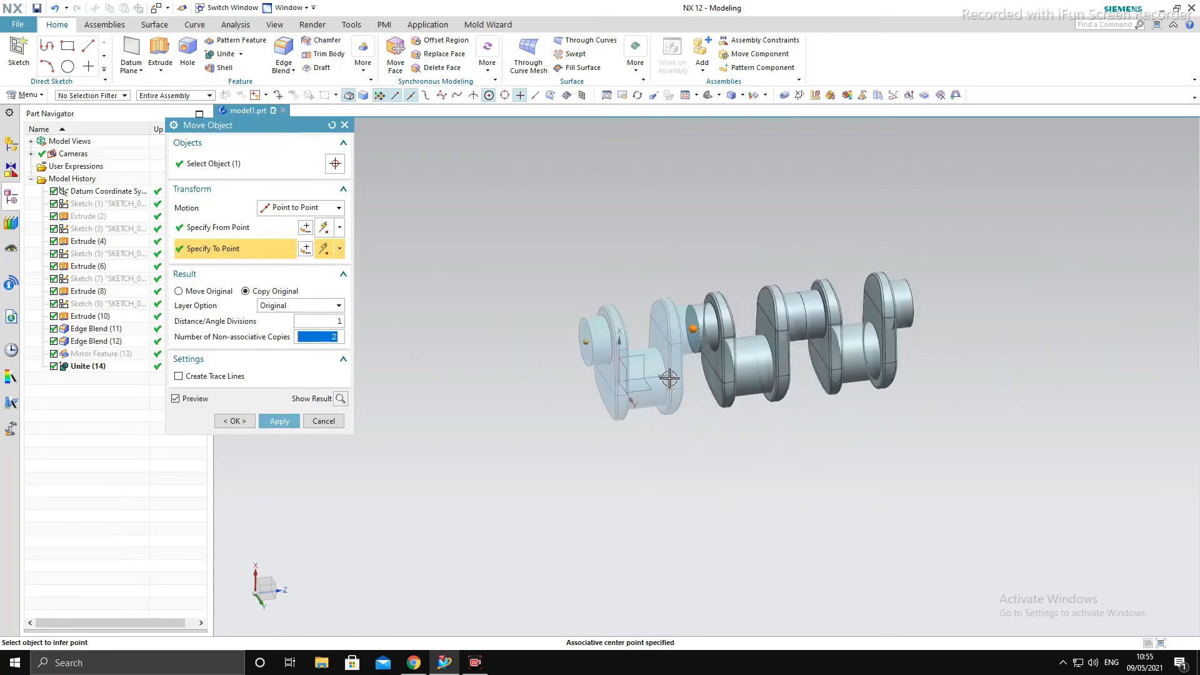
mouse_move(669, 378)
middle_down()
mouse_move(647, 398)
mouse_move(645, 375)
middle_up()
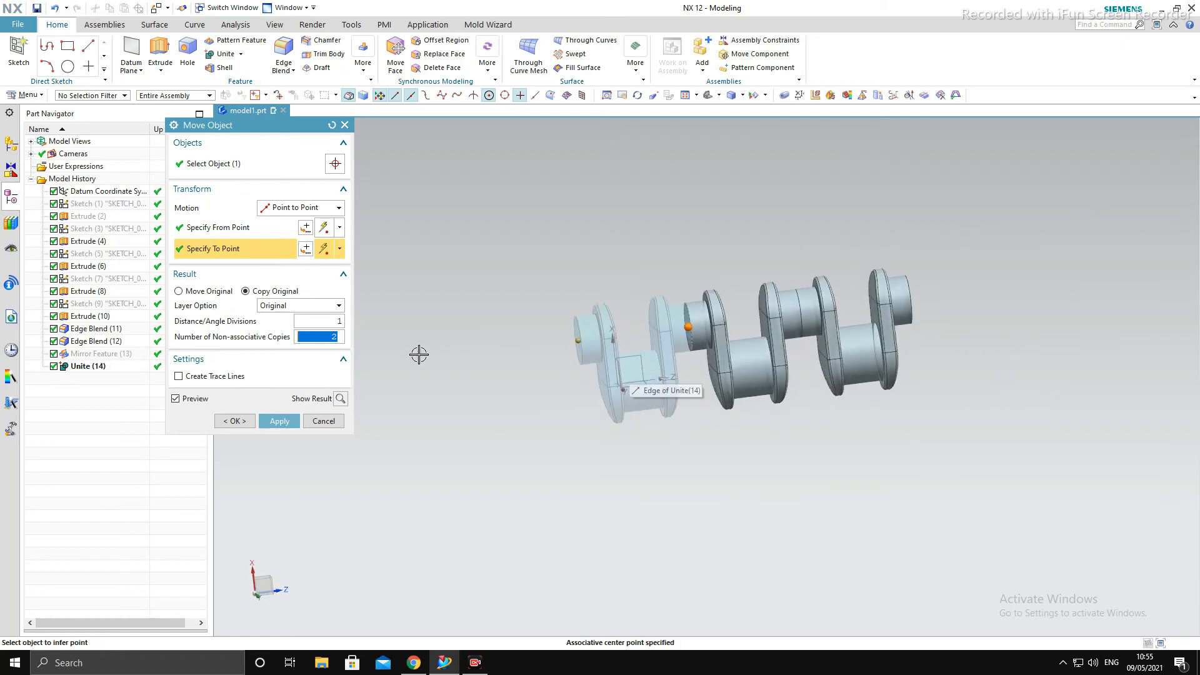
text(3)
key(Return)
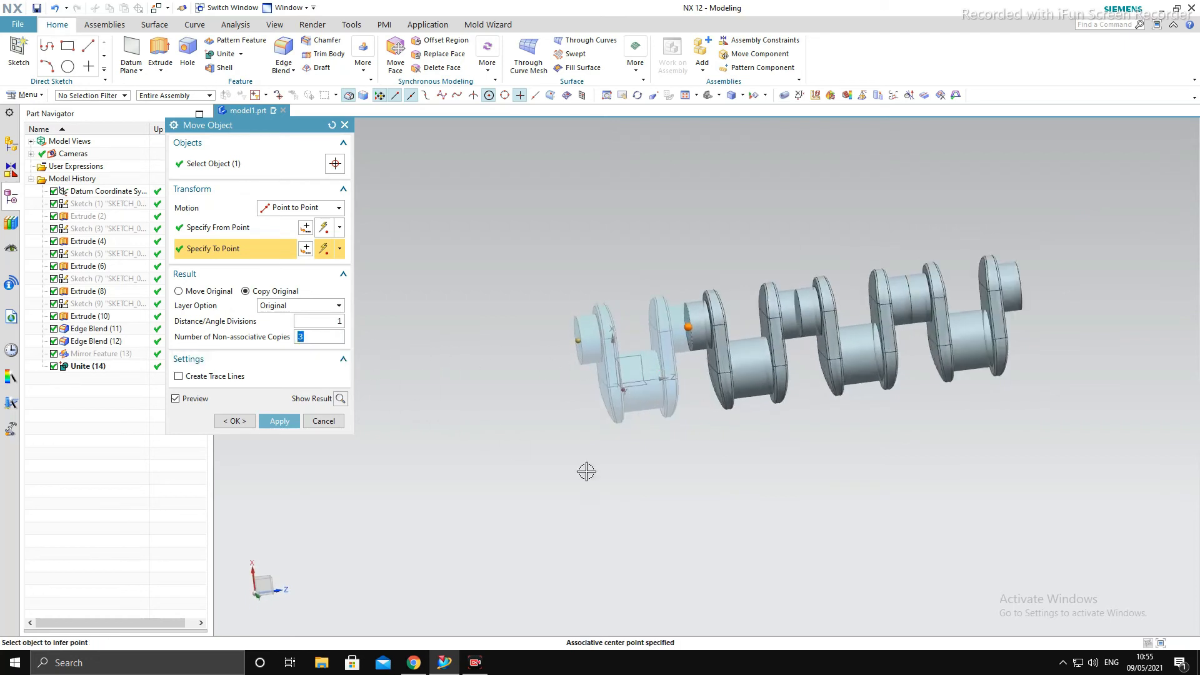
middle_drag(692, 439, 690, 450)
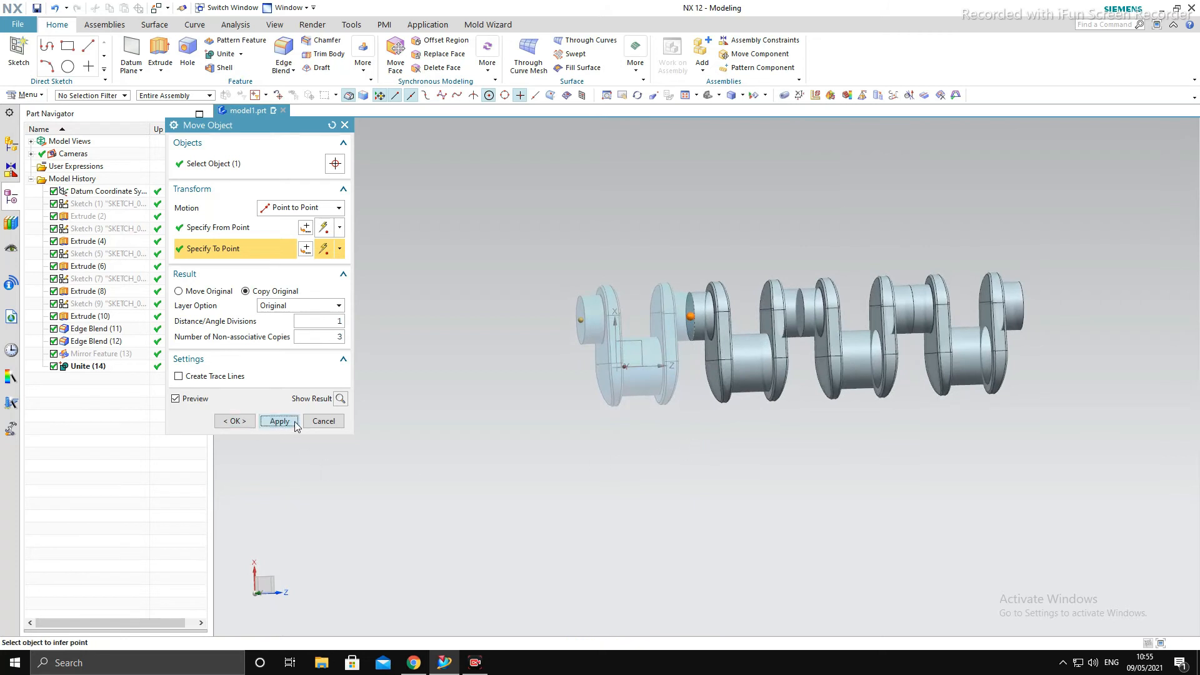
click(279, 421)
click(324, 421)
middle_drag(619, 400, 693, 436)
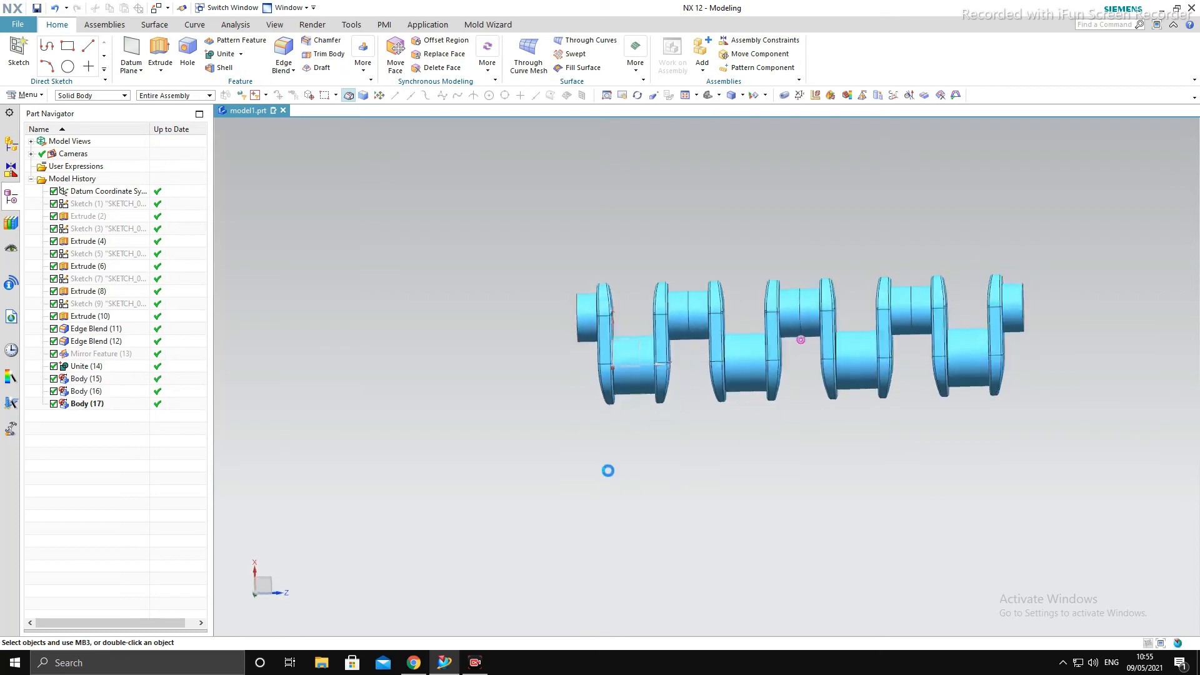
scroll(608, 470, down, 3)
middle_drag(817, 412, 889, 429)
scroll(815, 431, up, 6)
scroll(902, 481, down, 4)
key(F8)
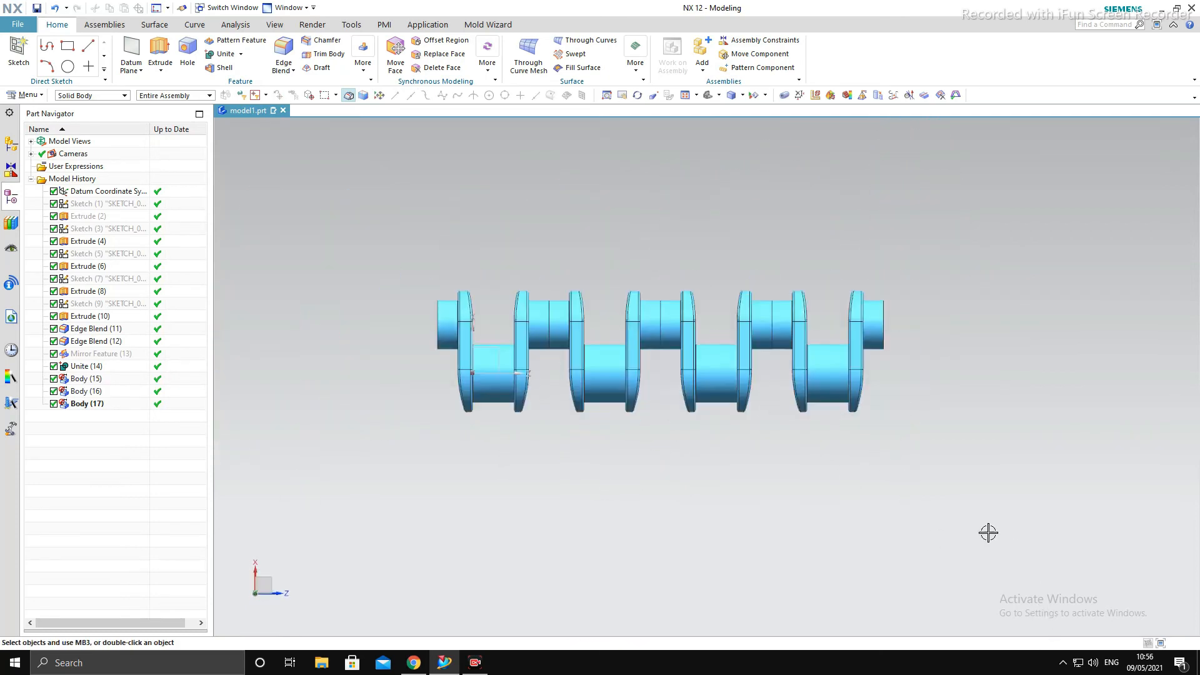
Start Move Face and select all faces of the second crank throw, including the cylindrical faces of both its end bosses.
scroll(870, 435, up, 1)
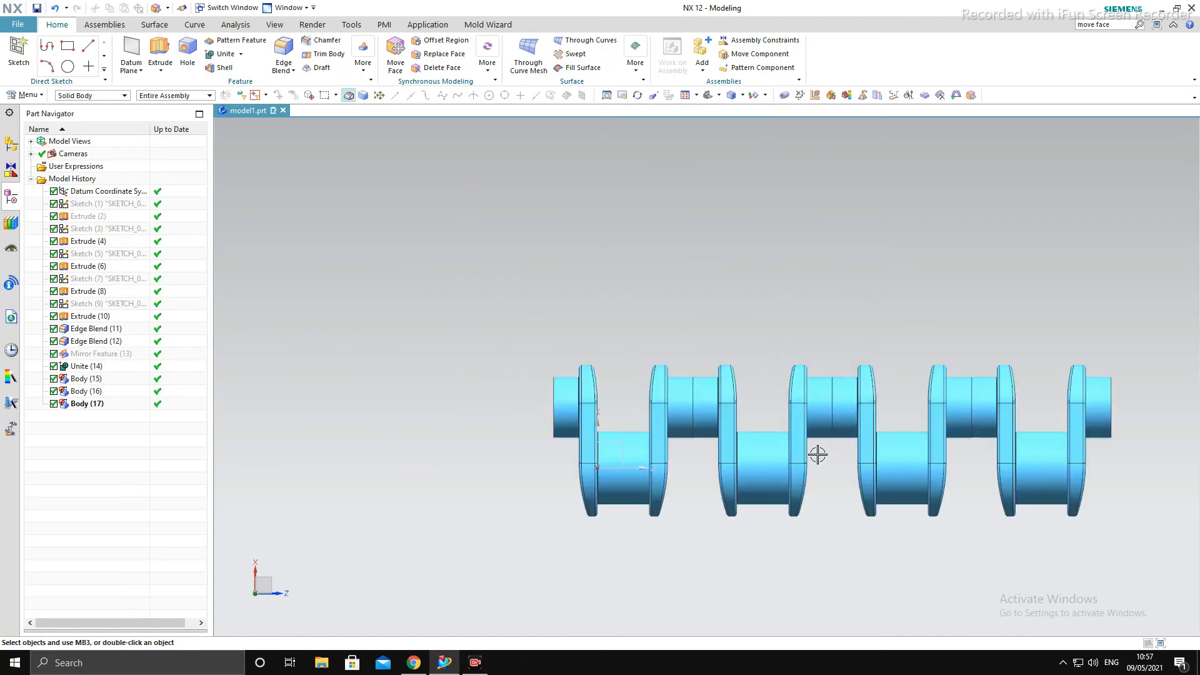
scroll(927, 411, up, 2)
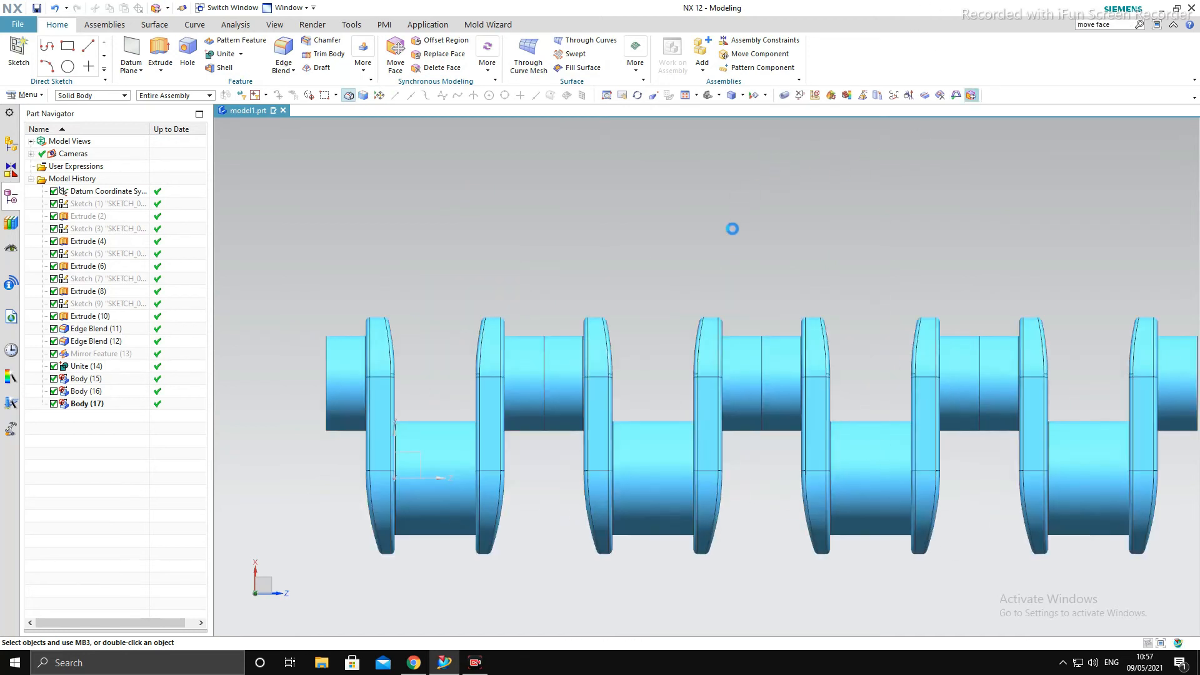
scroll(733, 228, down, 1)
drag(595, 279, 733, 450)
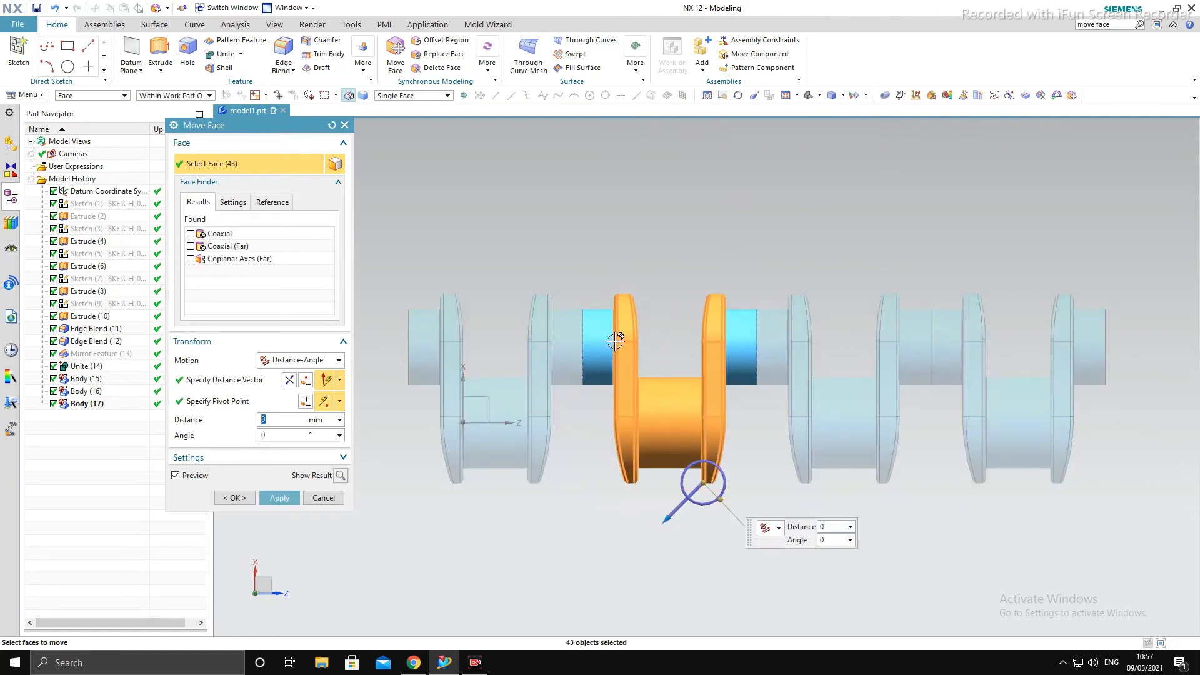
scroll(609, 325, up, 4)
click(605, 321)
scroll(729, 309, down, 5)
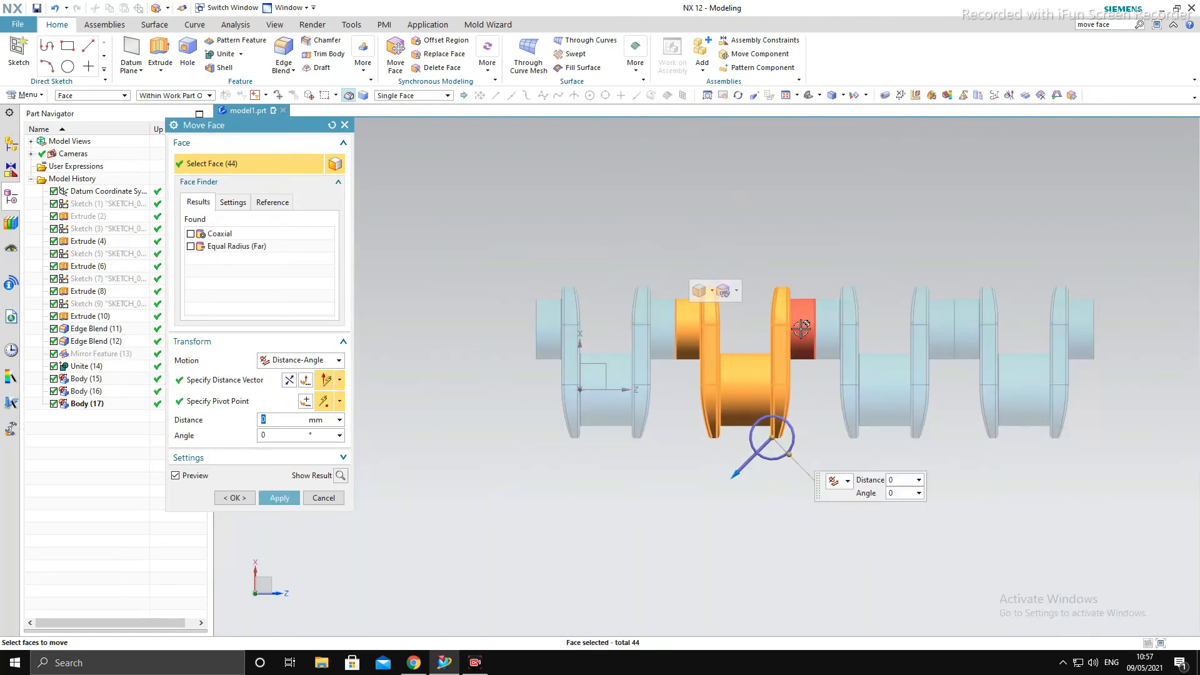
click(801, 328)
middle_drag(810, 400, 745, 370)
scroll(745, 370, down, 3)
key(F8)
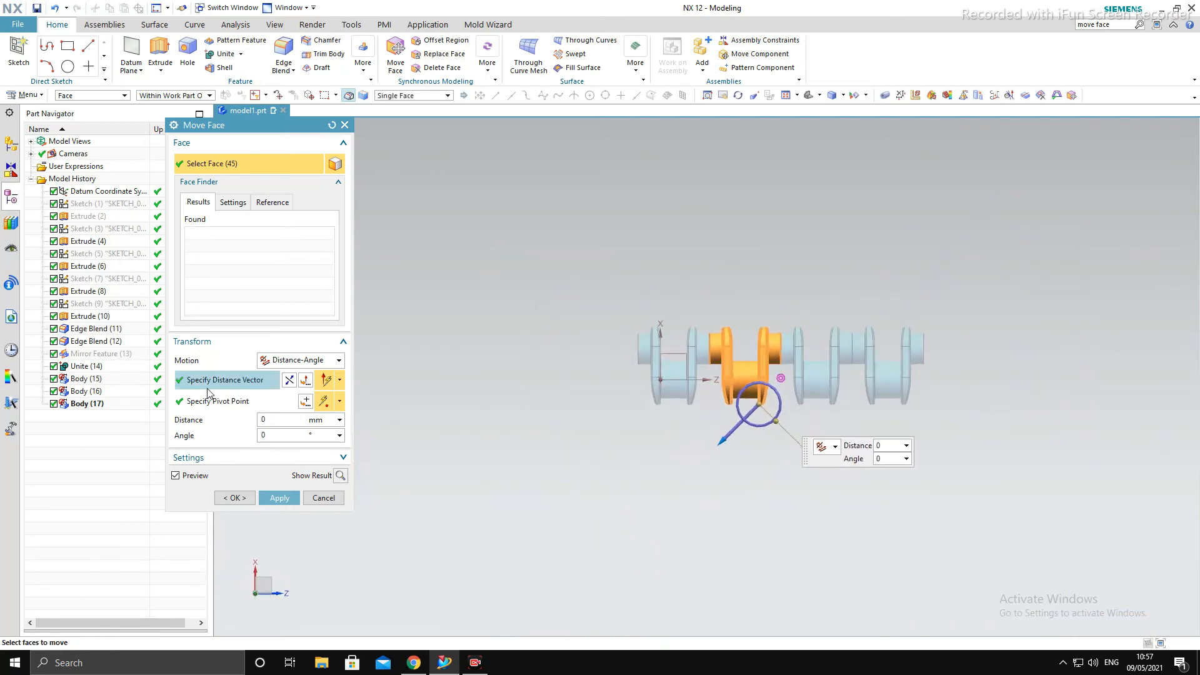
Define the face move's vector along the Z-axis and its pivot at the second throw's boss edge center adjoining the first throw.
click(212, 380)
scroll(759, 413, up, 3)
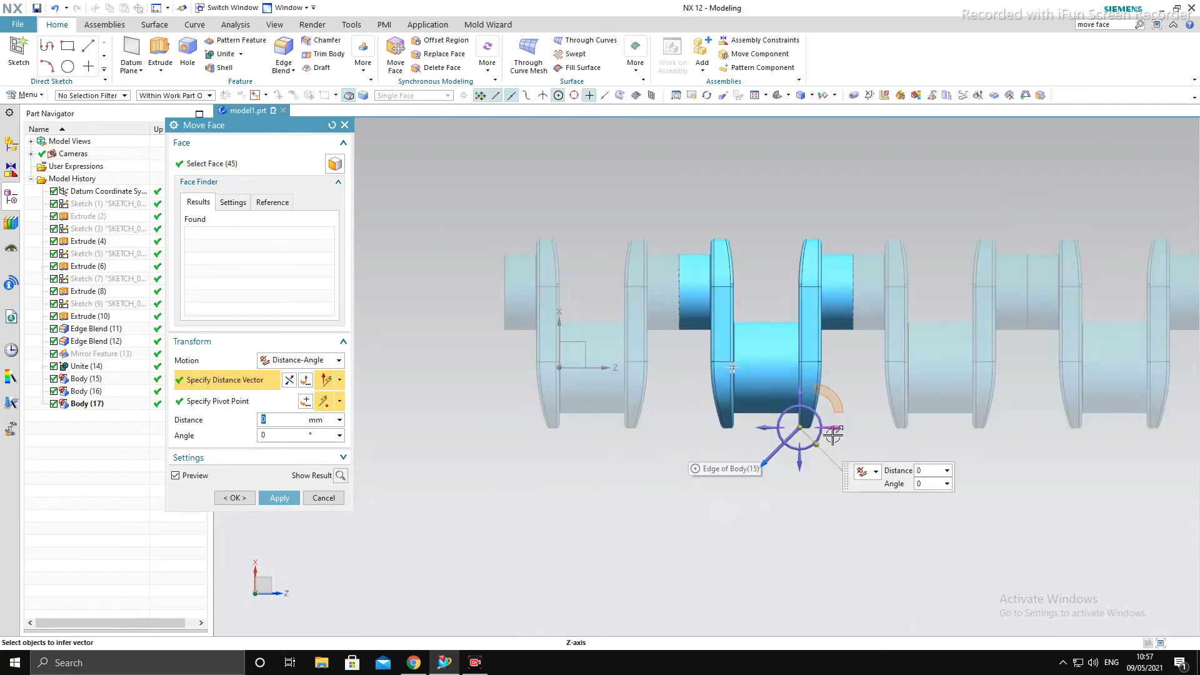
click(833, 434)
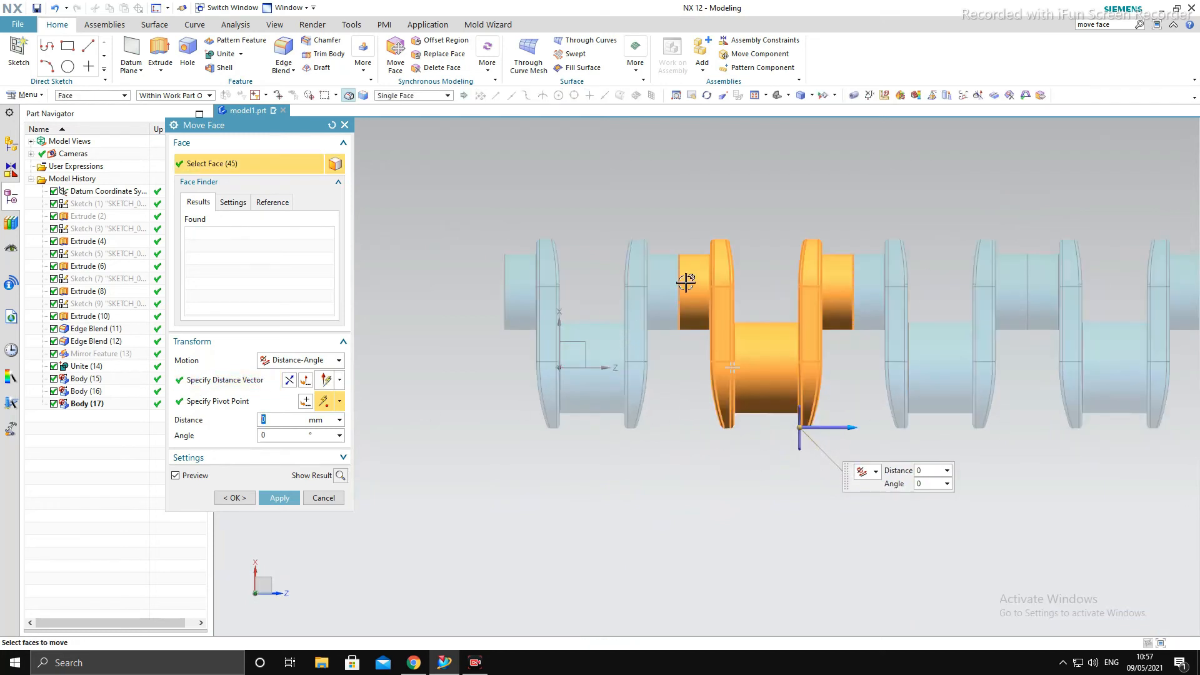
click(212, 401)
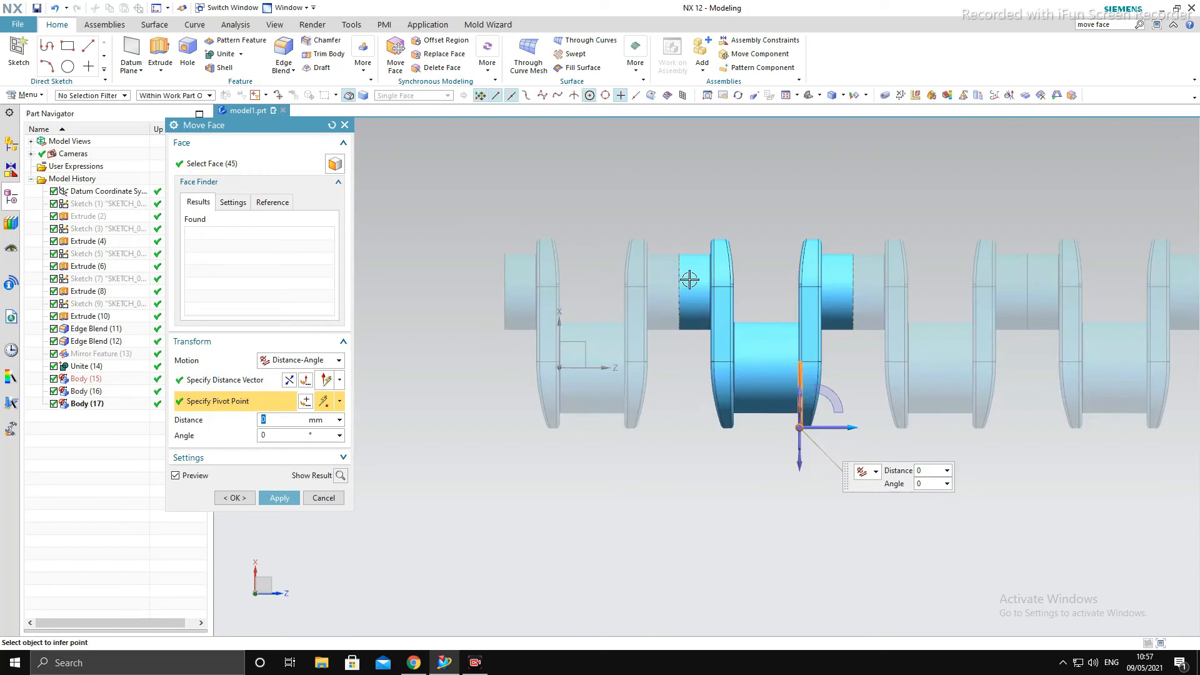
click(679, 291)
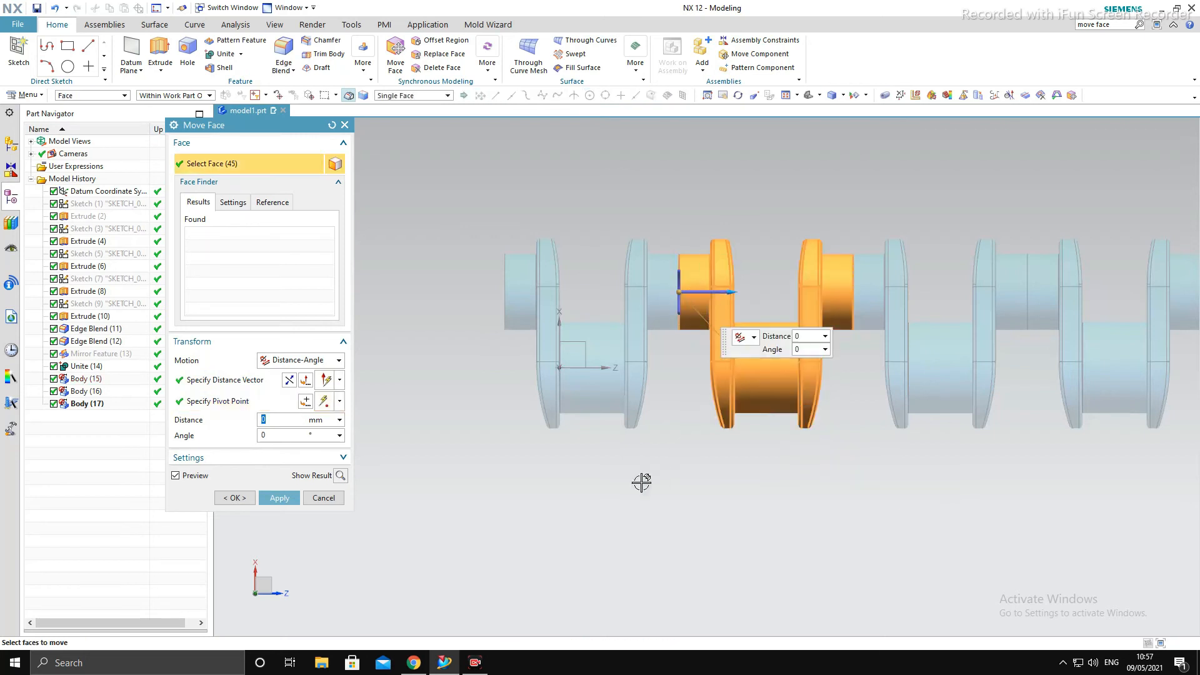
Rotate the second throw's selected faces by 120° with 0 mm distance and apply the face move.
key(Tab)
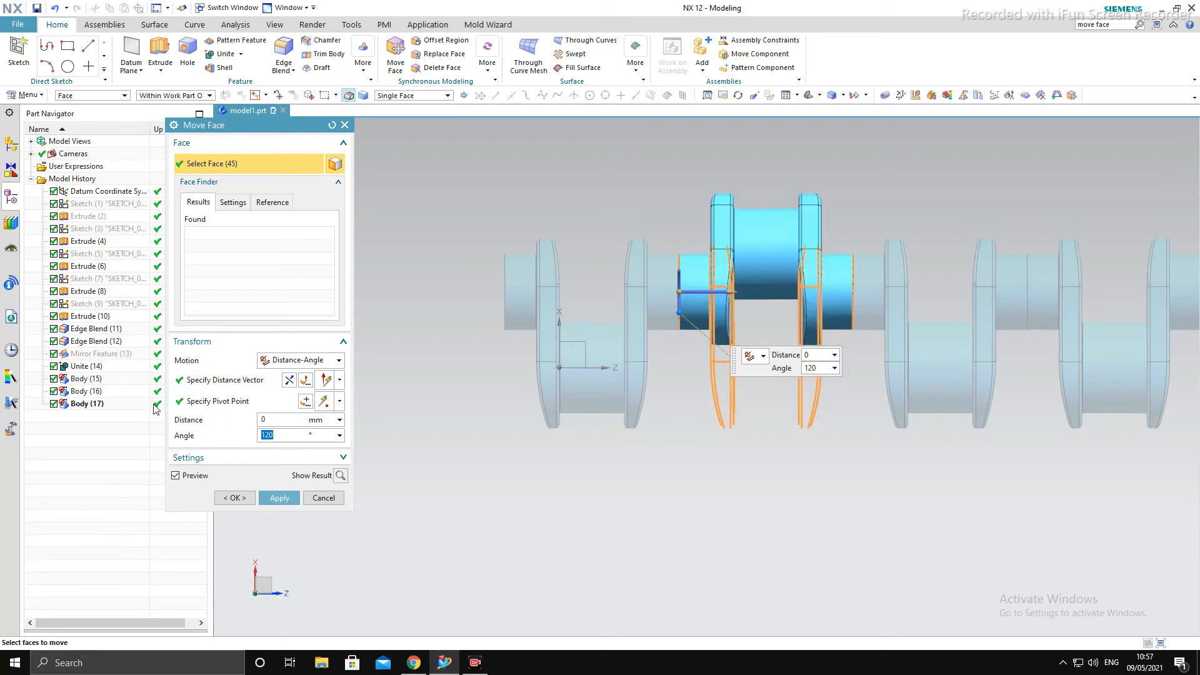
middle_drag(719, 437, 722, 475)
key(F8)
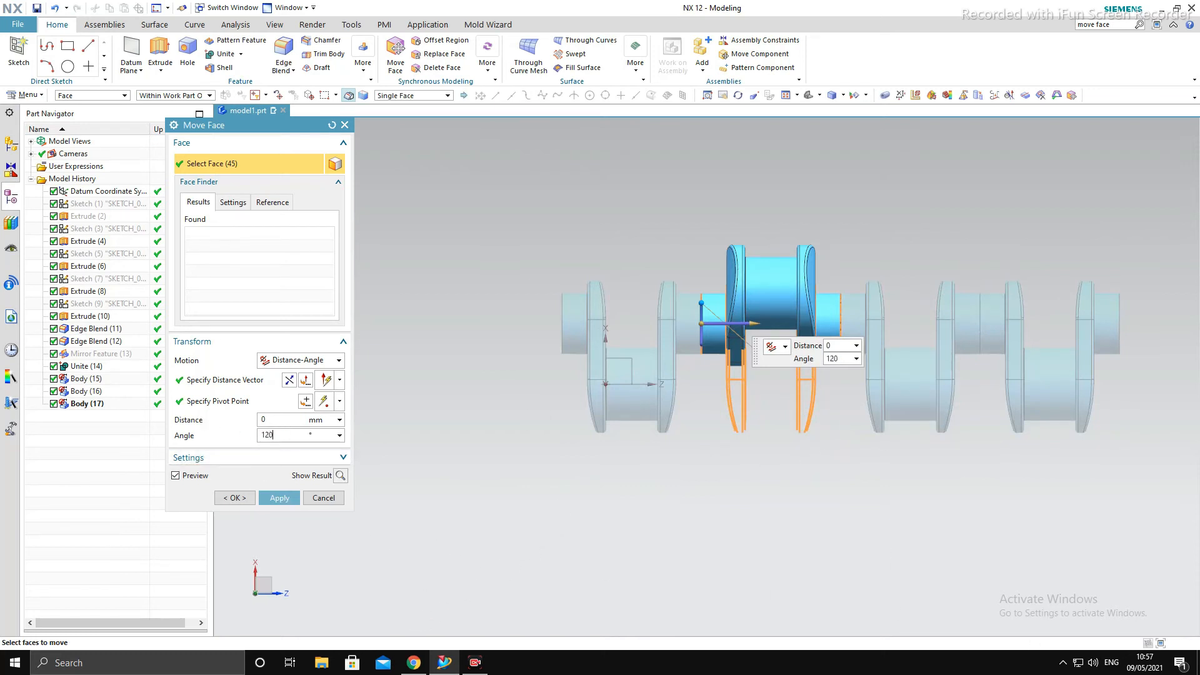
key(Return)
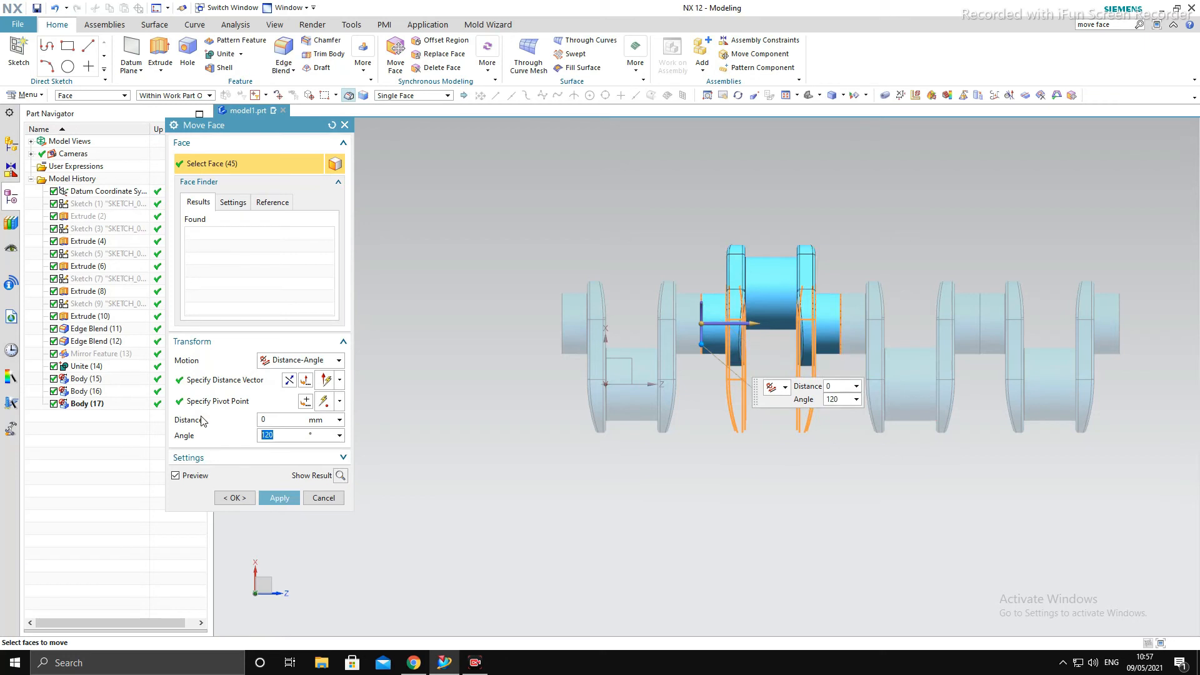
click(282, 501)
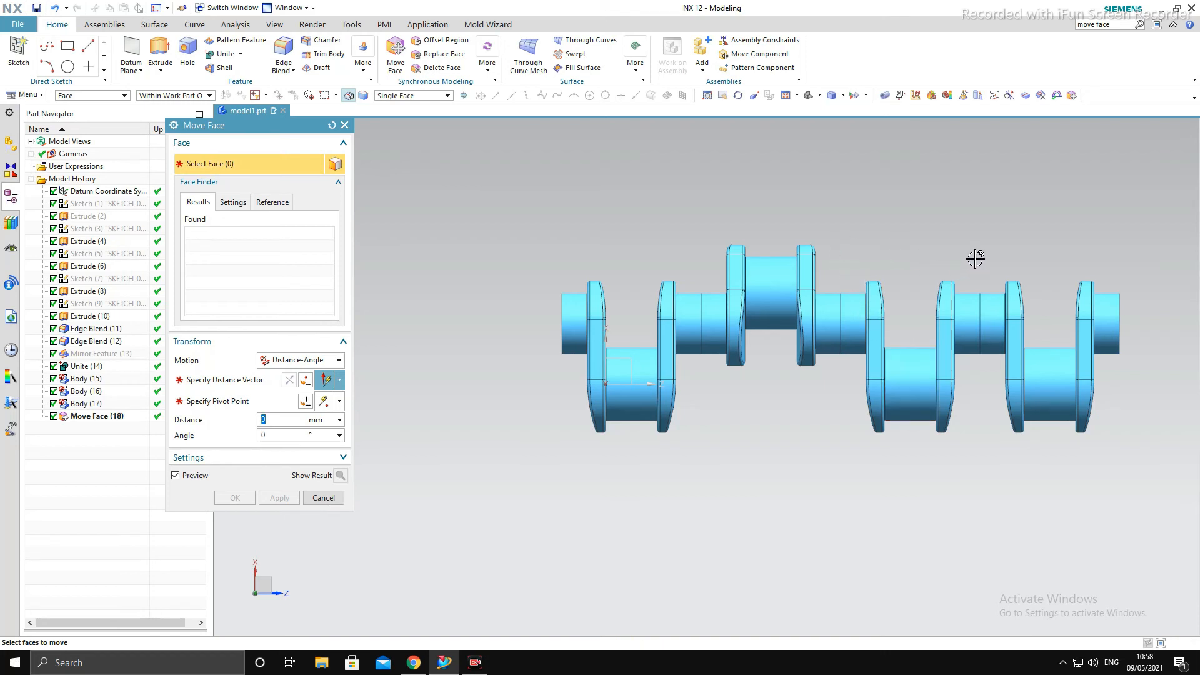
drag(992, 306, 1146, 463)
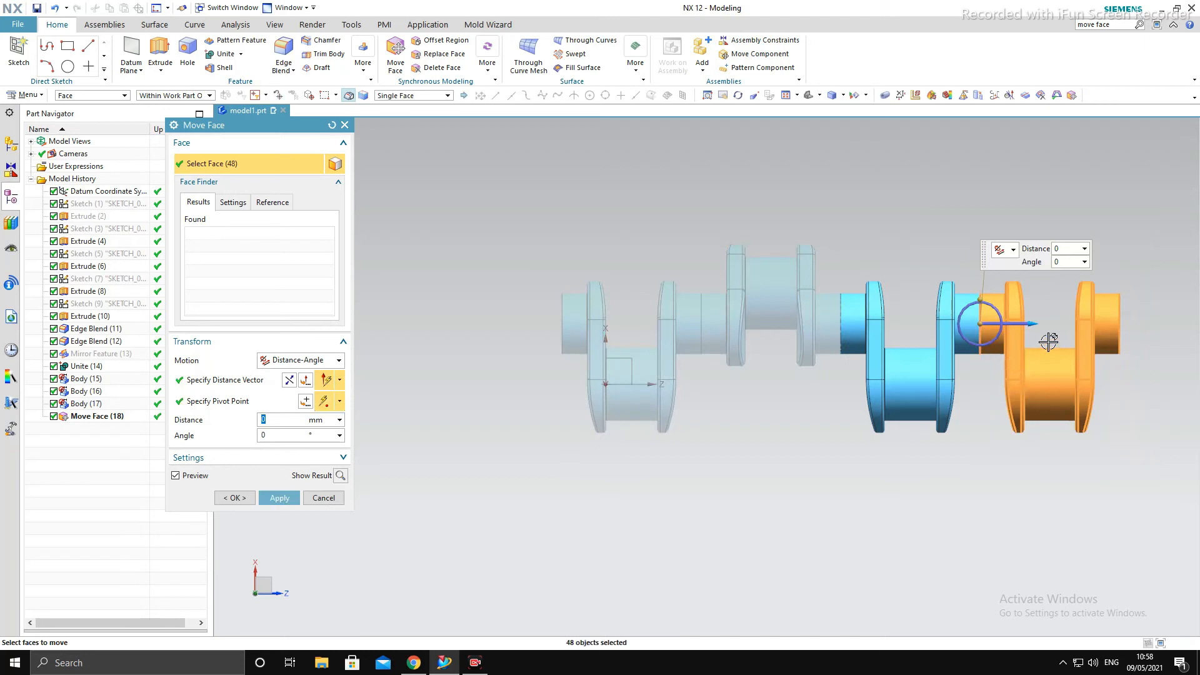
middle_drag(1052, 378, 1139, 367)
key(F8)
scroll(996, 310, up, 2)
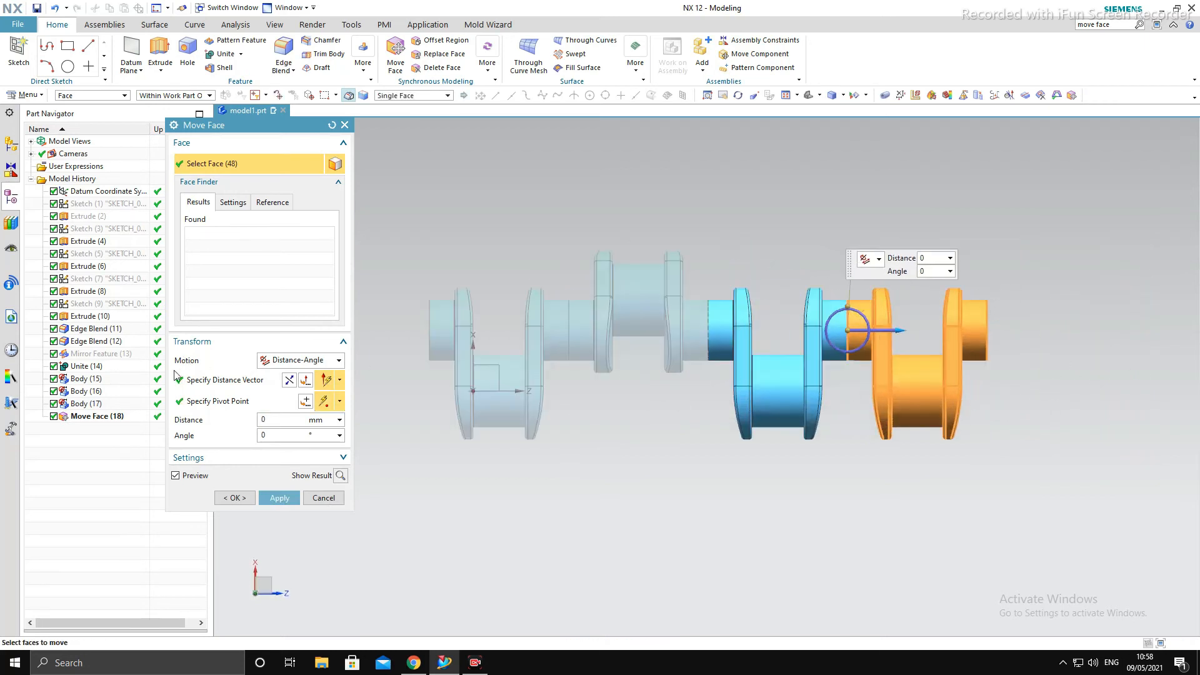
click(215, 379)
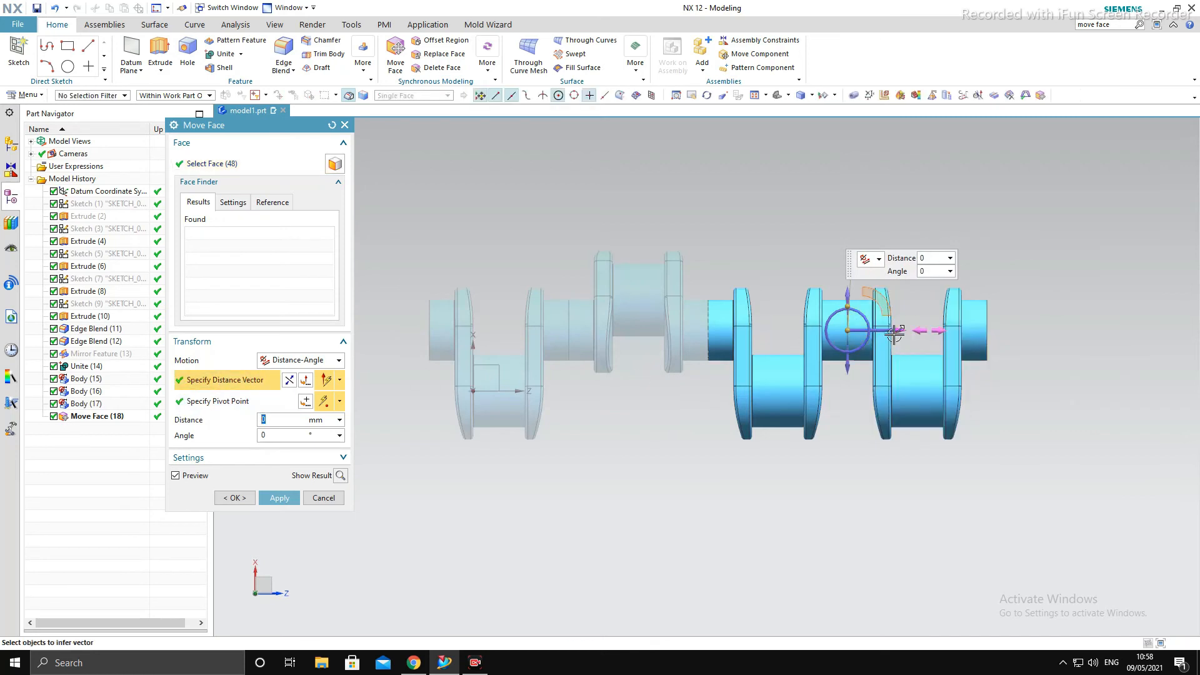
click(216, 401)
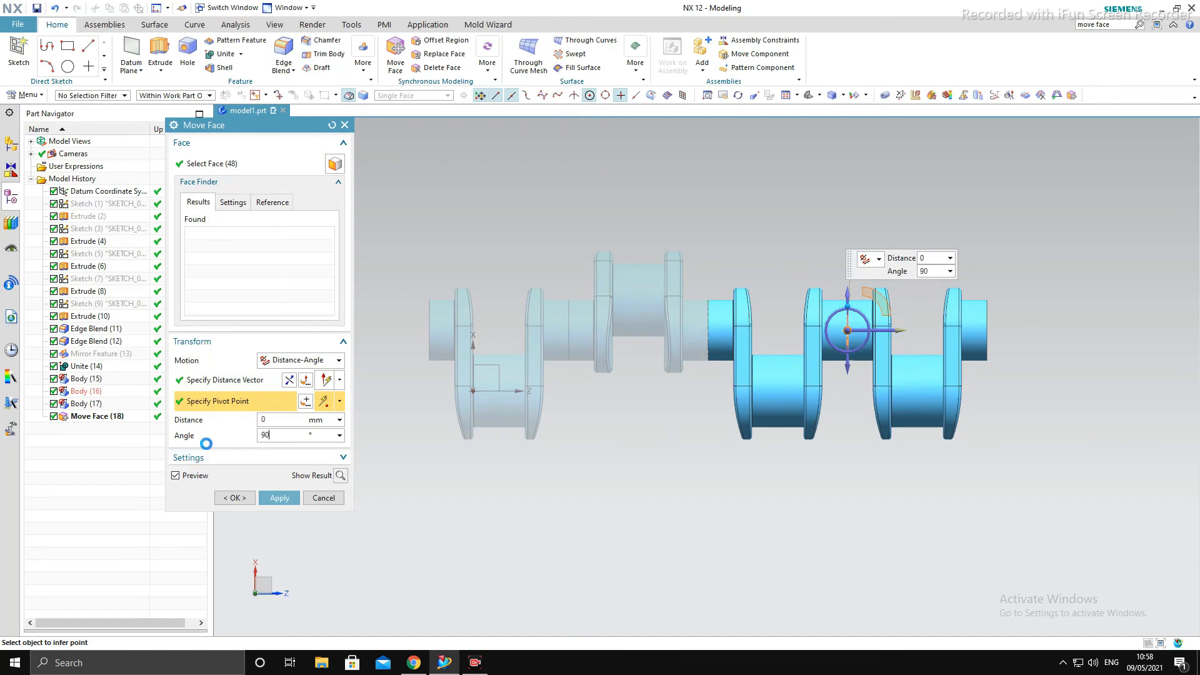
key(Escape)
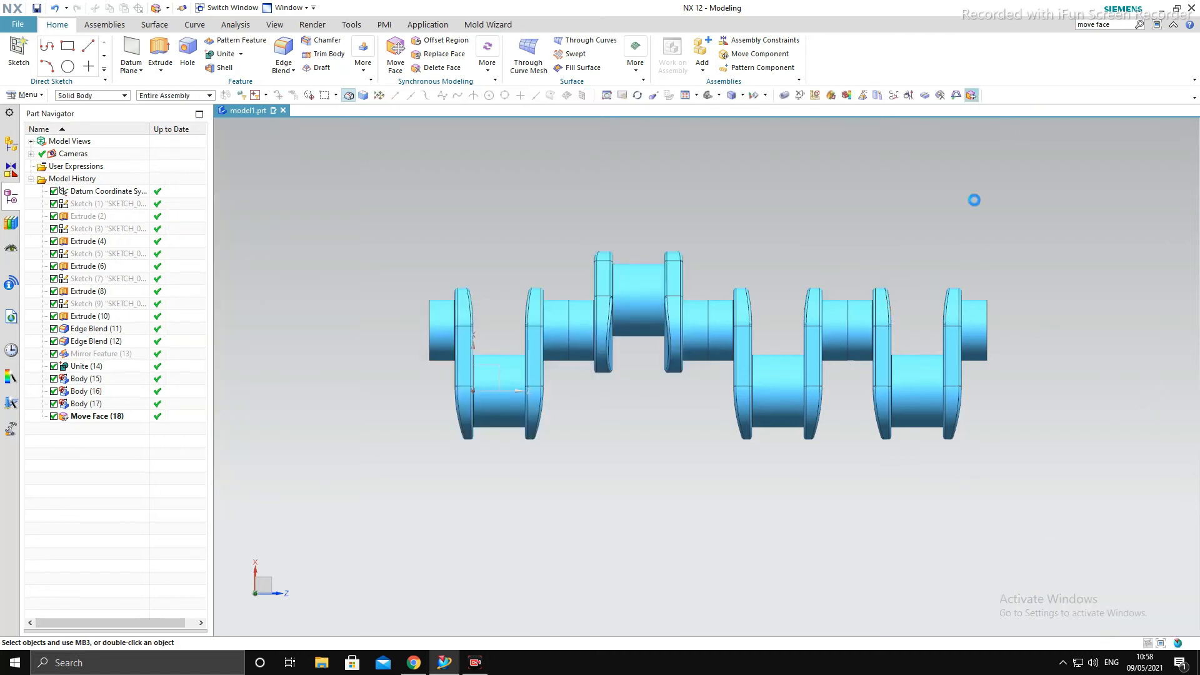
Restart Move Face and select all faces of the fourth crank throw, including both its end bosses.
drag(861, 257, 1008, 486)
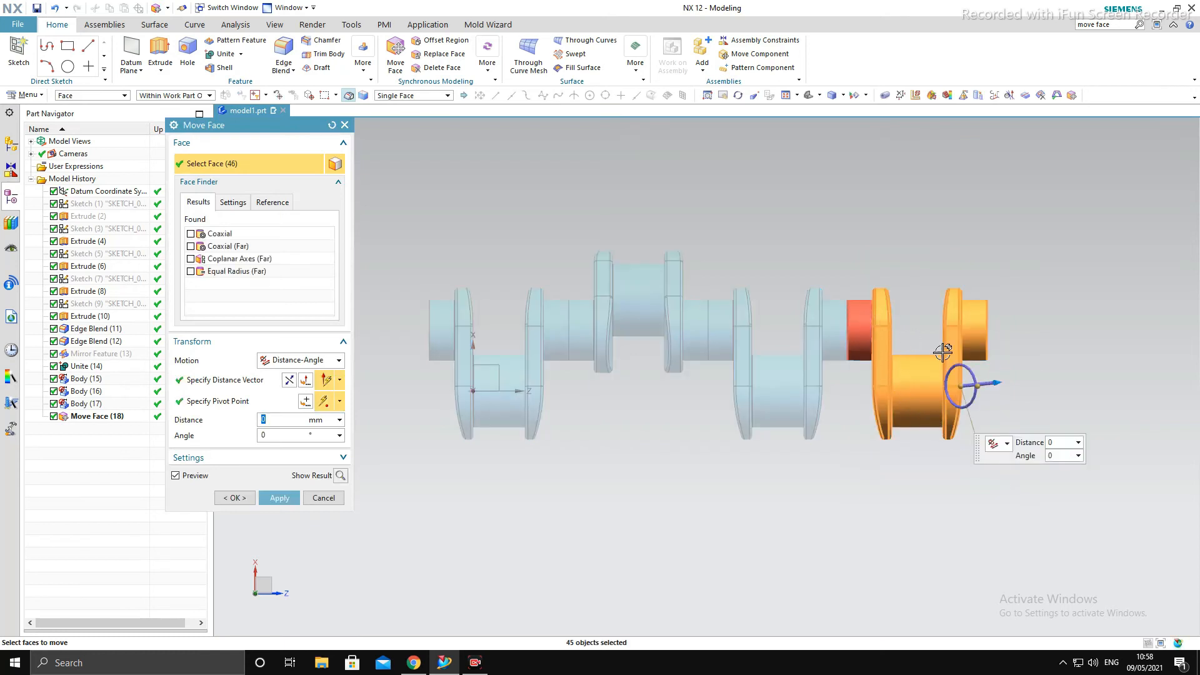
middle_drag(1091, 430, 1192, 368)
key(F8)
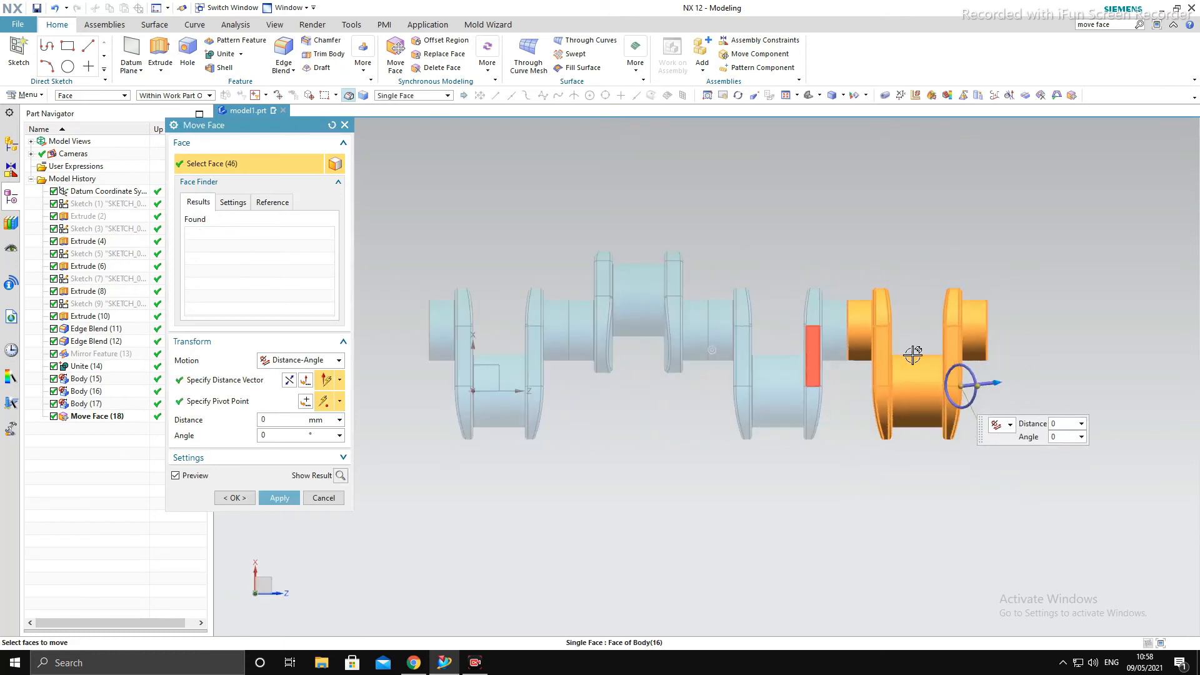
Define the face move's vector along the Z-axis and its pivot at the fourth throw's boss edge center adjoining the third throw.
click(220, 388)
click(991, 390)
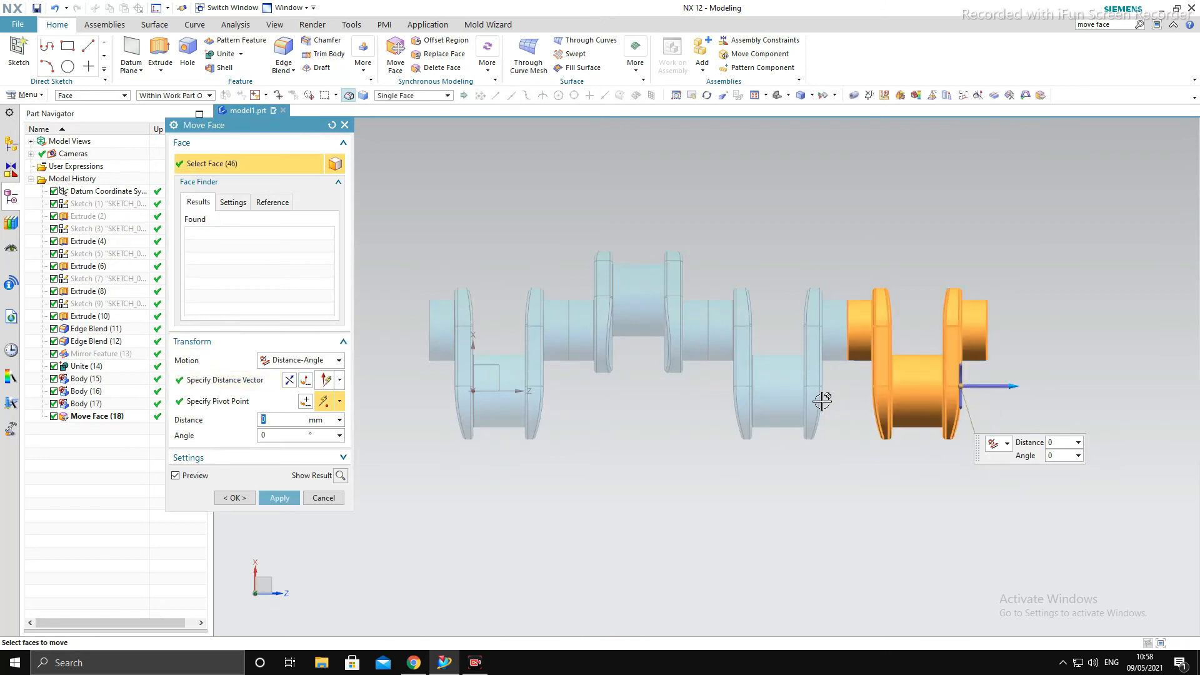
click(247, 403)
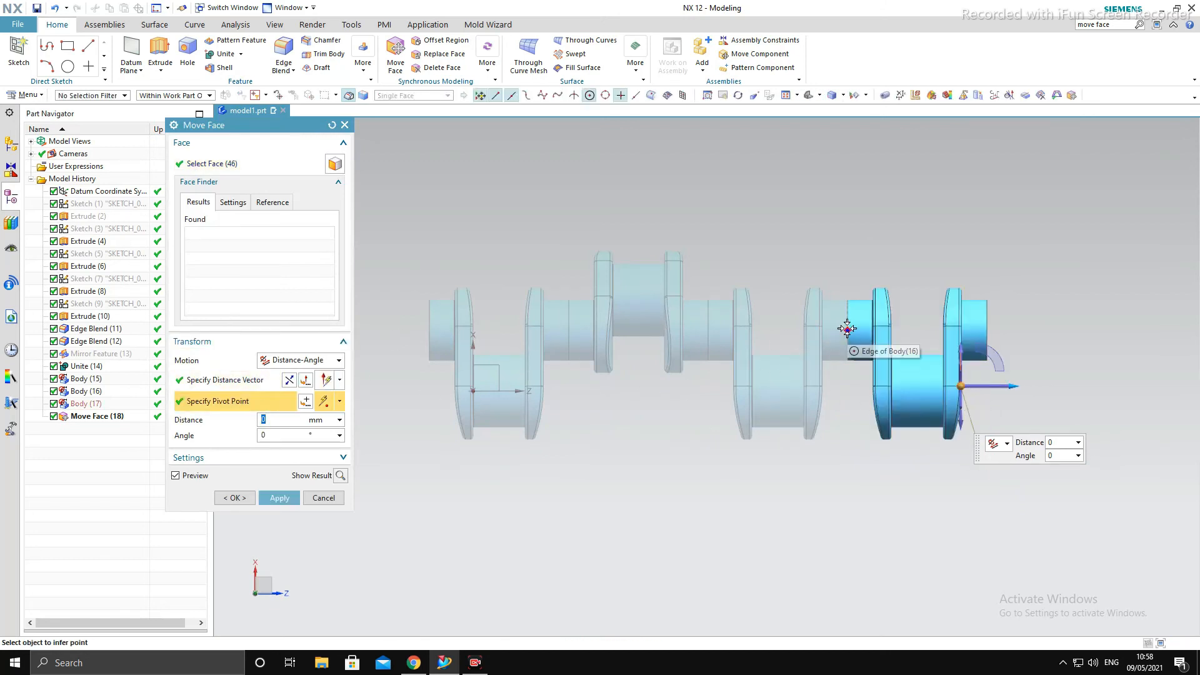
click(847, 330)
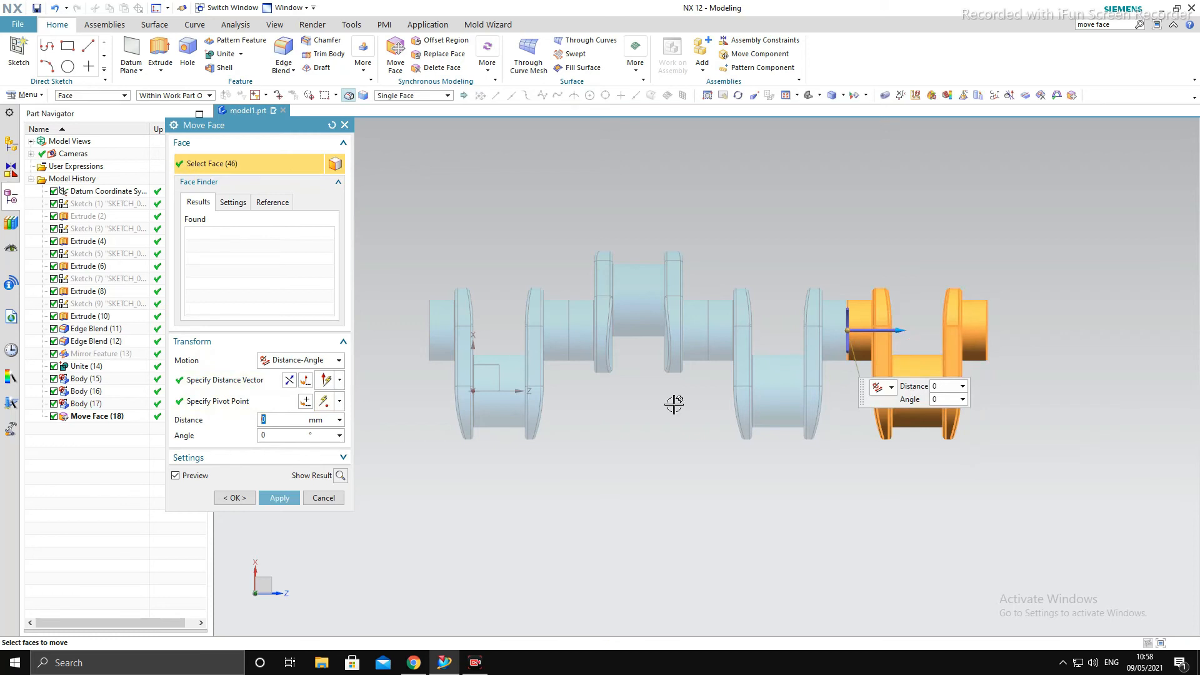
Try a 90° rotation angle for the fourth throw's faces and preview the full result.
click(302, 432)
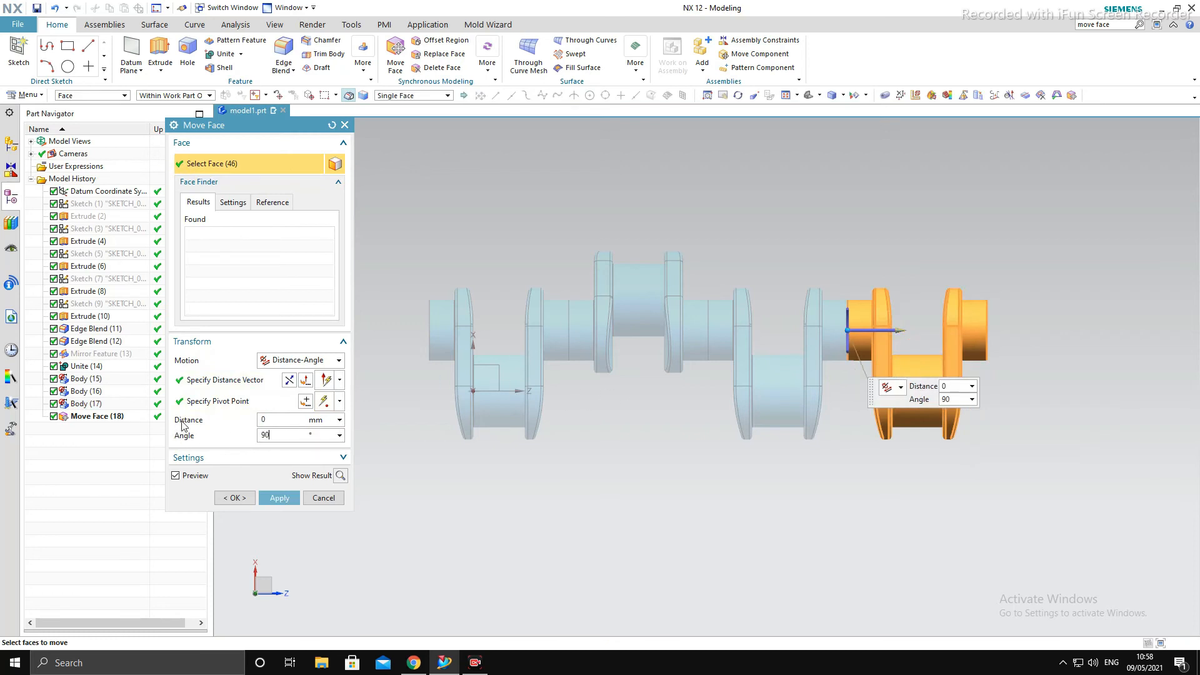
key(Return)
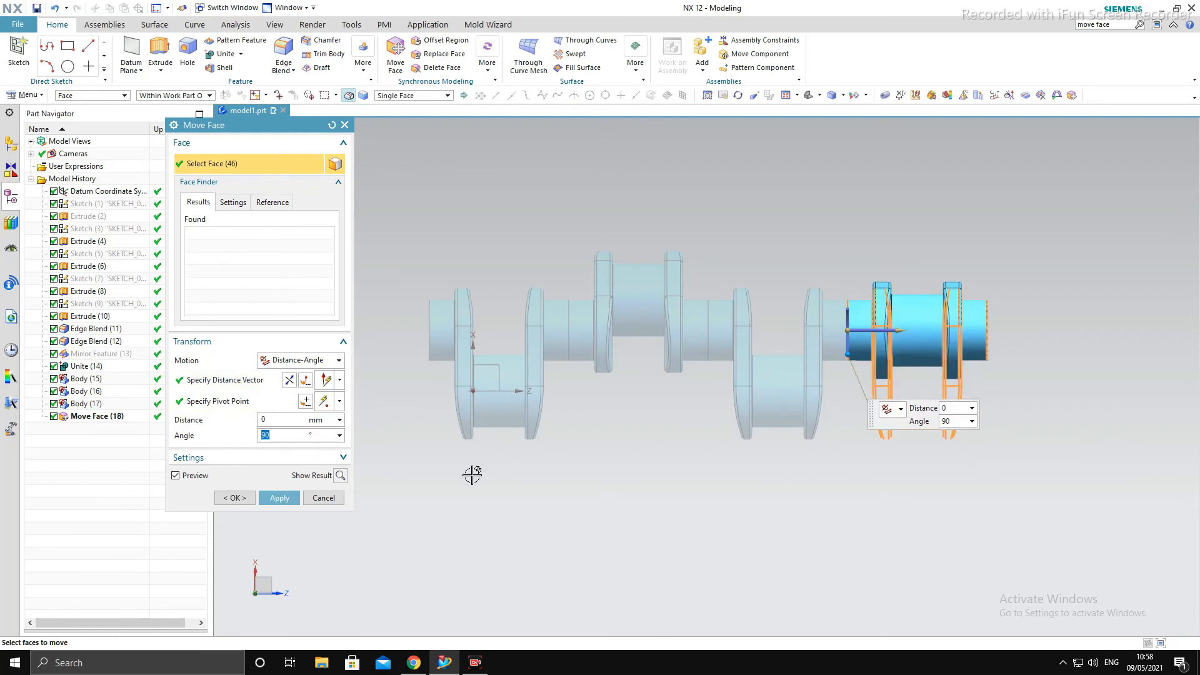
middle_drag(472, 475, 507, 496)
key(F8)
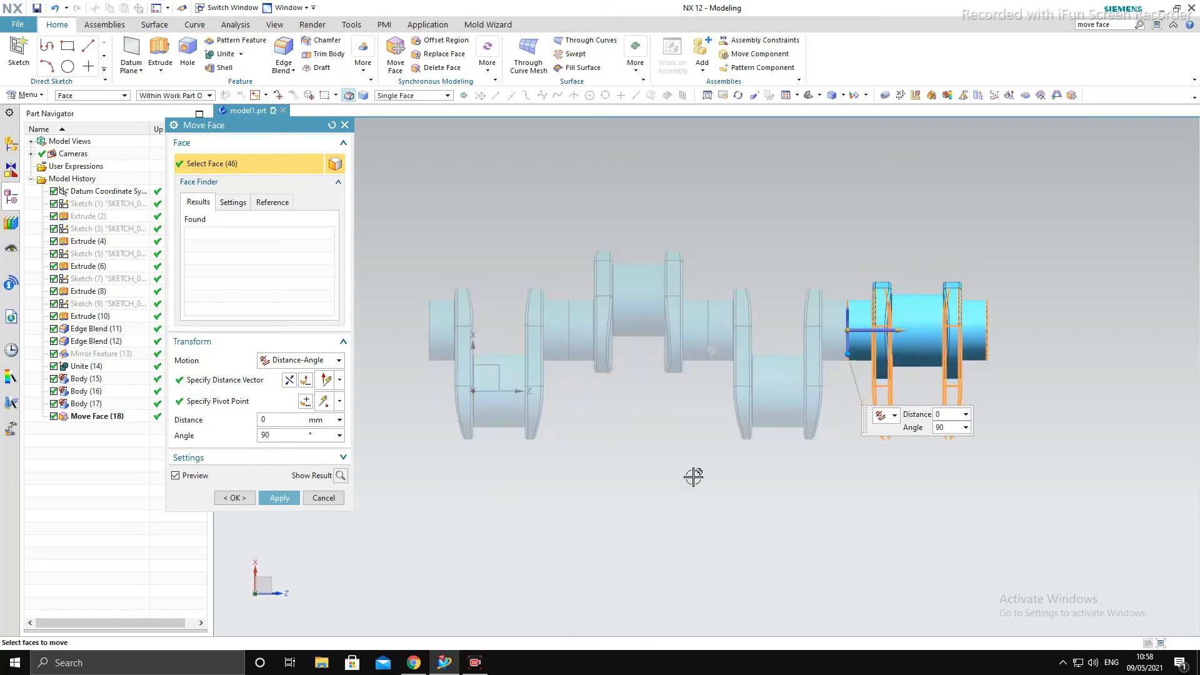
click(340, 475)
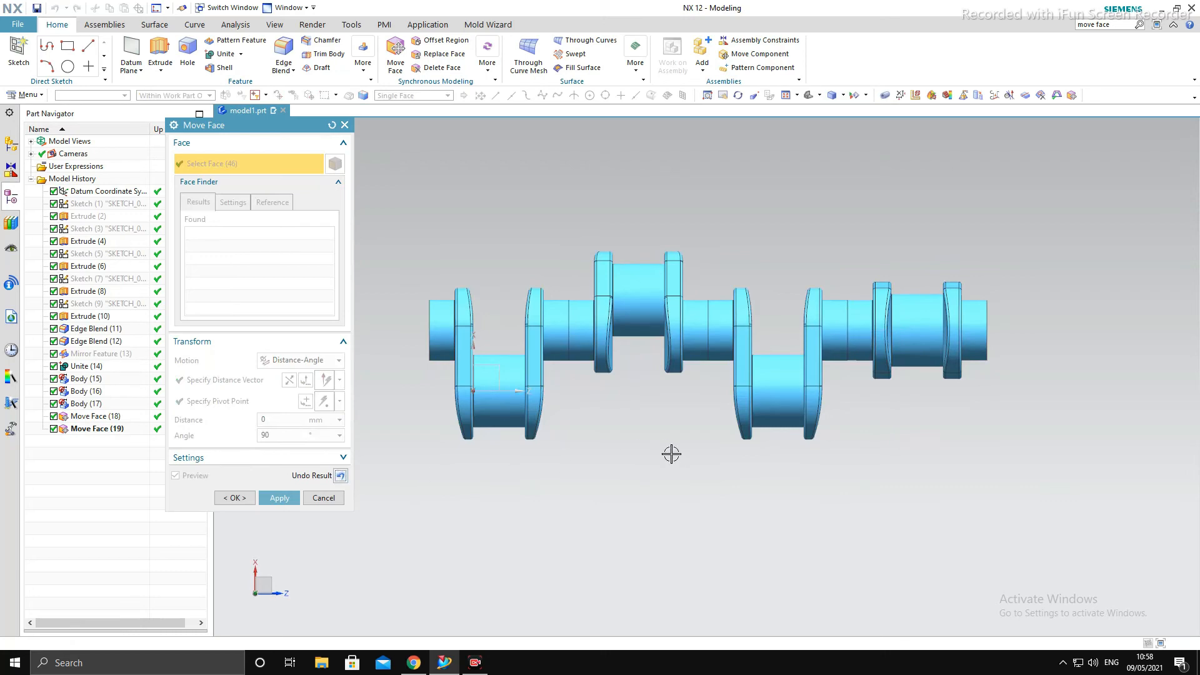
middle_drag(670, 453, 657, 494)
key(F8)
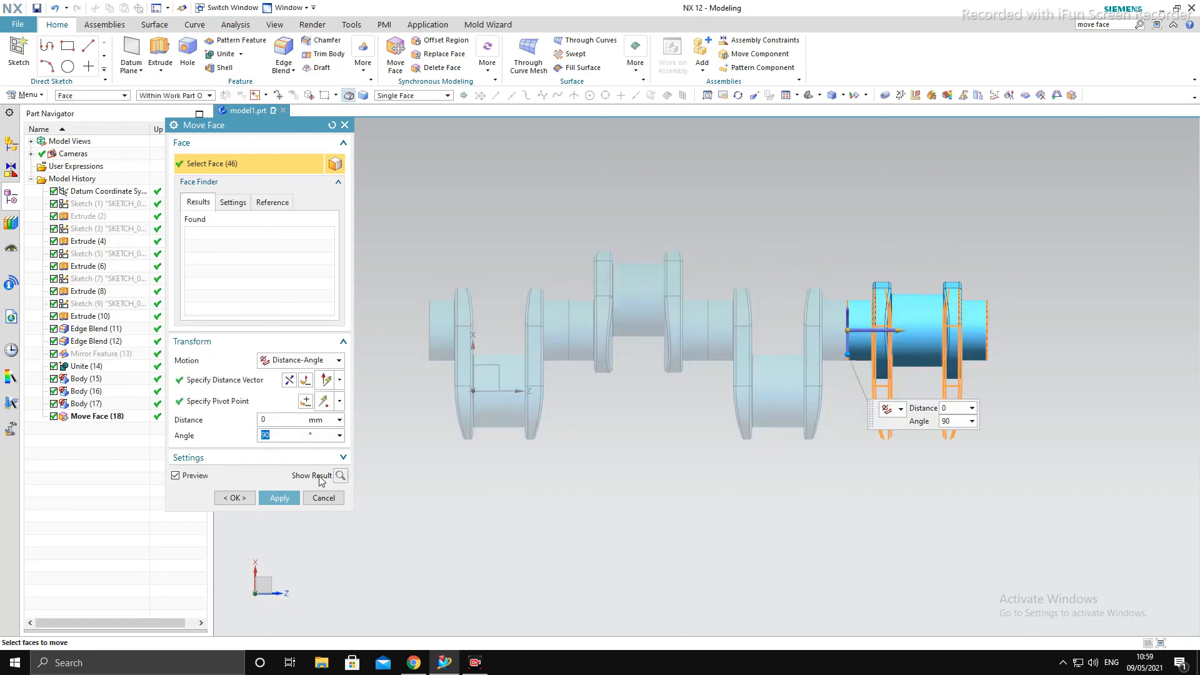
Set the fourth throw's rotation angle to -120°, apply the face move, and close Move Face.
key(Return)
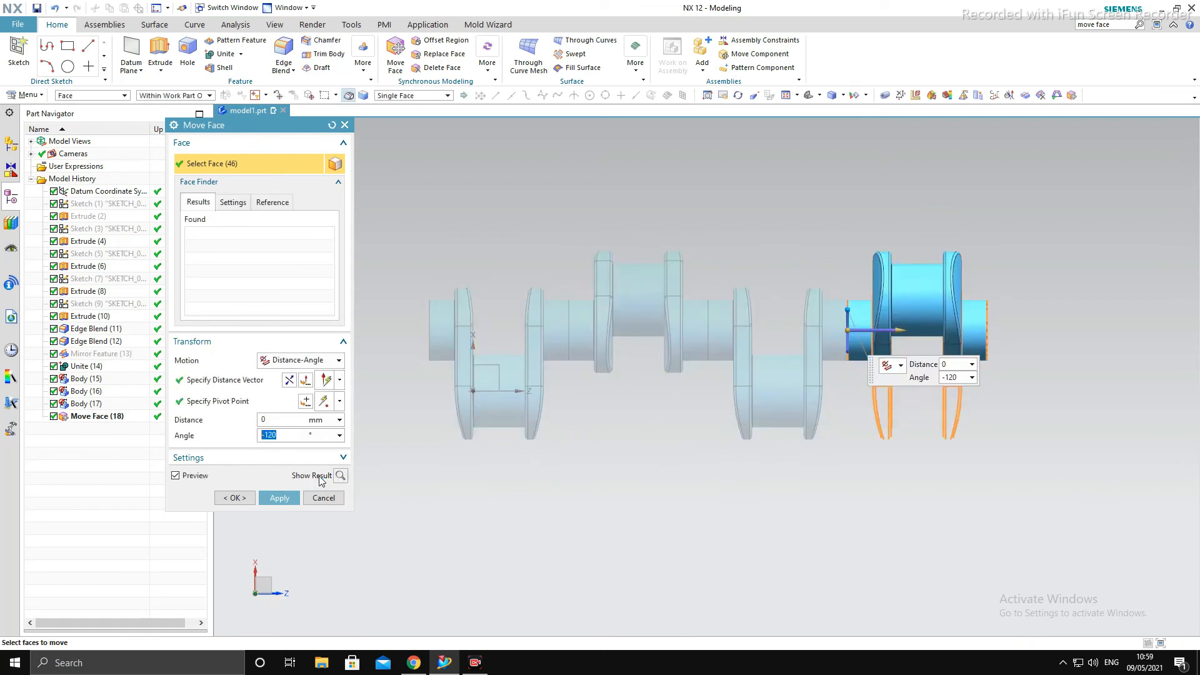
click(284, 500)
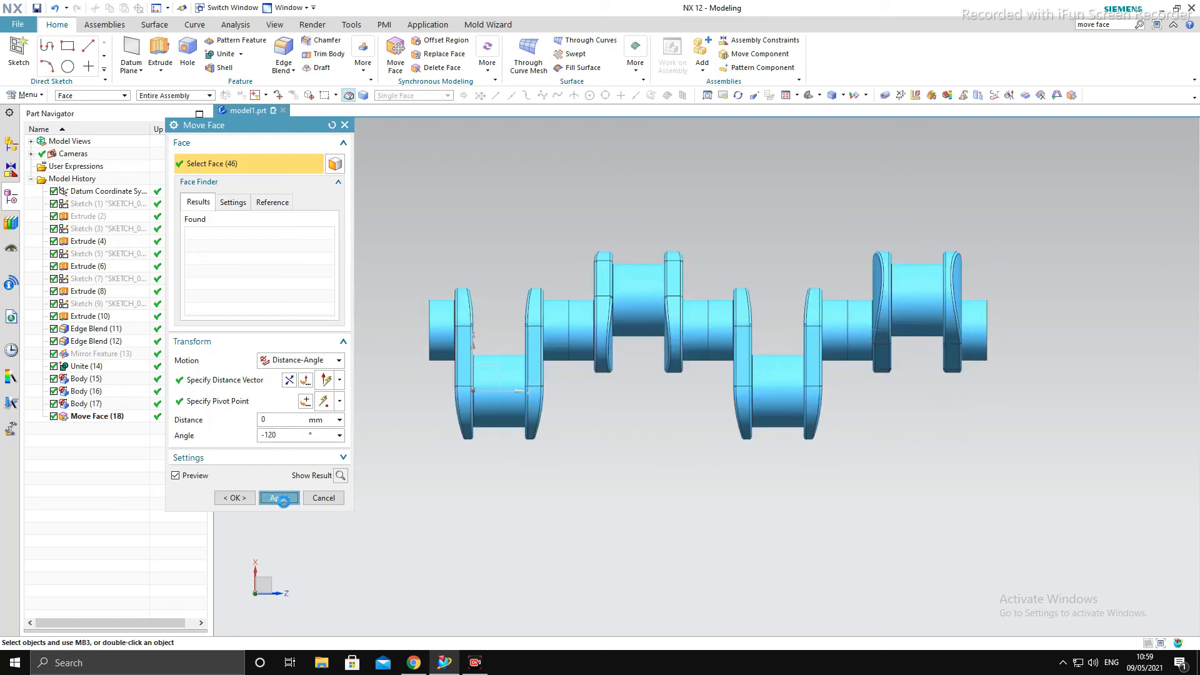
click(319, 500)
scroll(553, 450, down, 3)
middle_drag(552, 451, 560, 474)
right_click(944, 449)
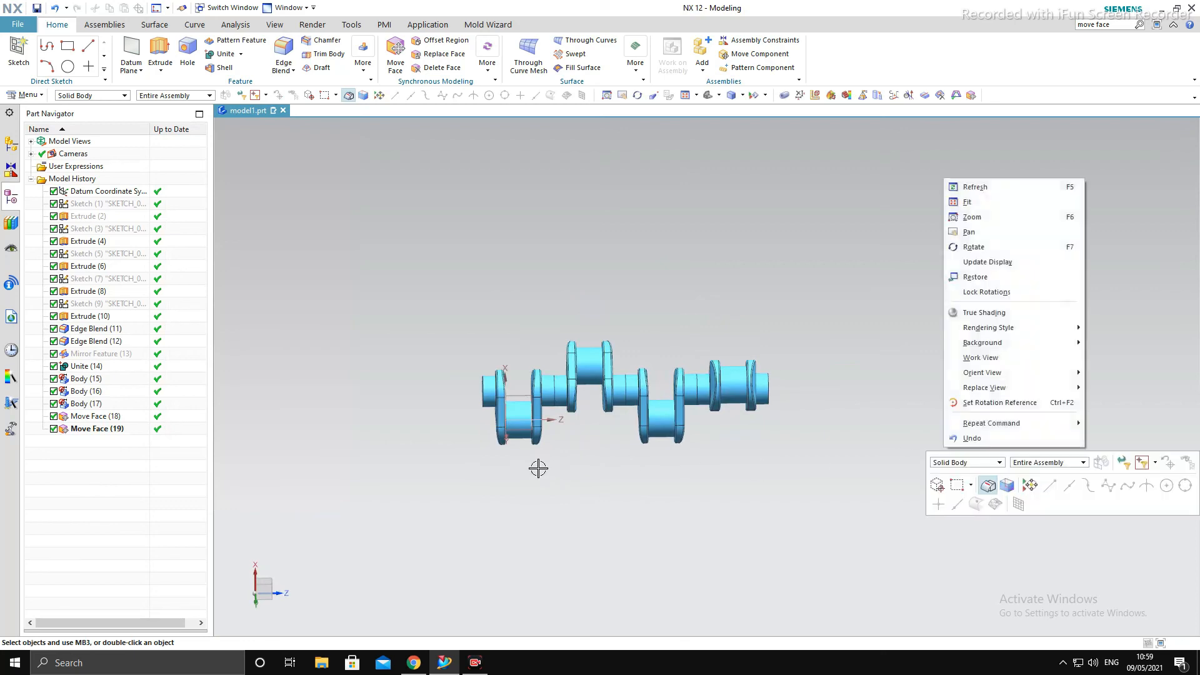
click(539, 468)
scroll(679, 432, up, 3)
mouse_move(723, 411)
middle_down()
mouse_move(755, 426)
mouse_move(729, 487)
mouse_move(750, 460)
mouse_move(740, 410)
mouse_move(758, 431)
mouse_move(875, 440)
mouse_move(809, 410)
mouse_move(704, 415)
middle_up()
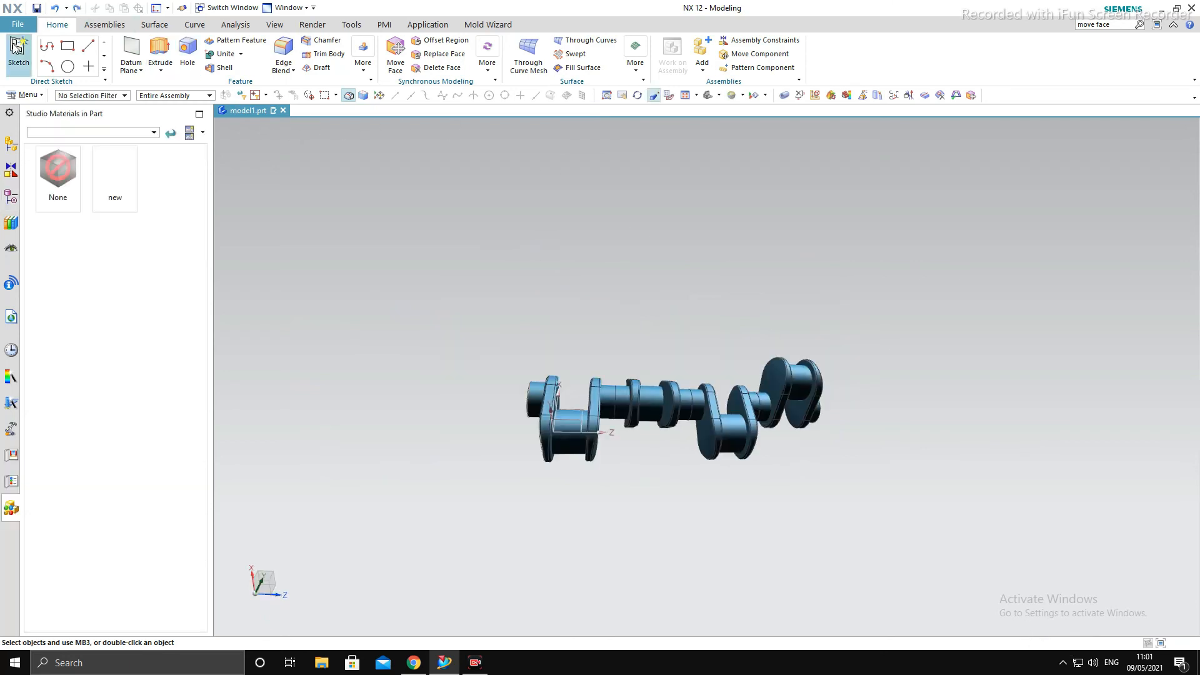
click(17, 47)
scroll(504, 442, up, 3)
mouse_move(504, 442)
middle_down()
mouse_move(525, 415)
mouse_move(542, 425)
middle_up()
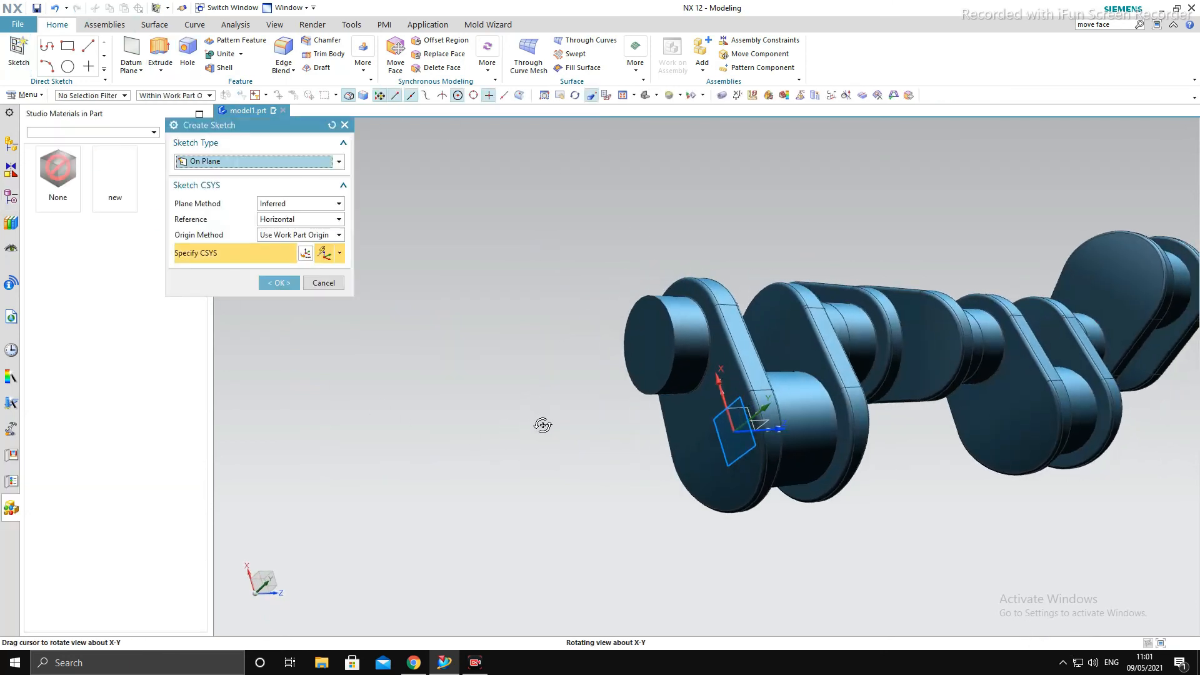
click(647, 344)
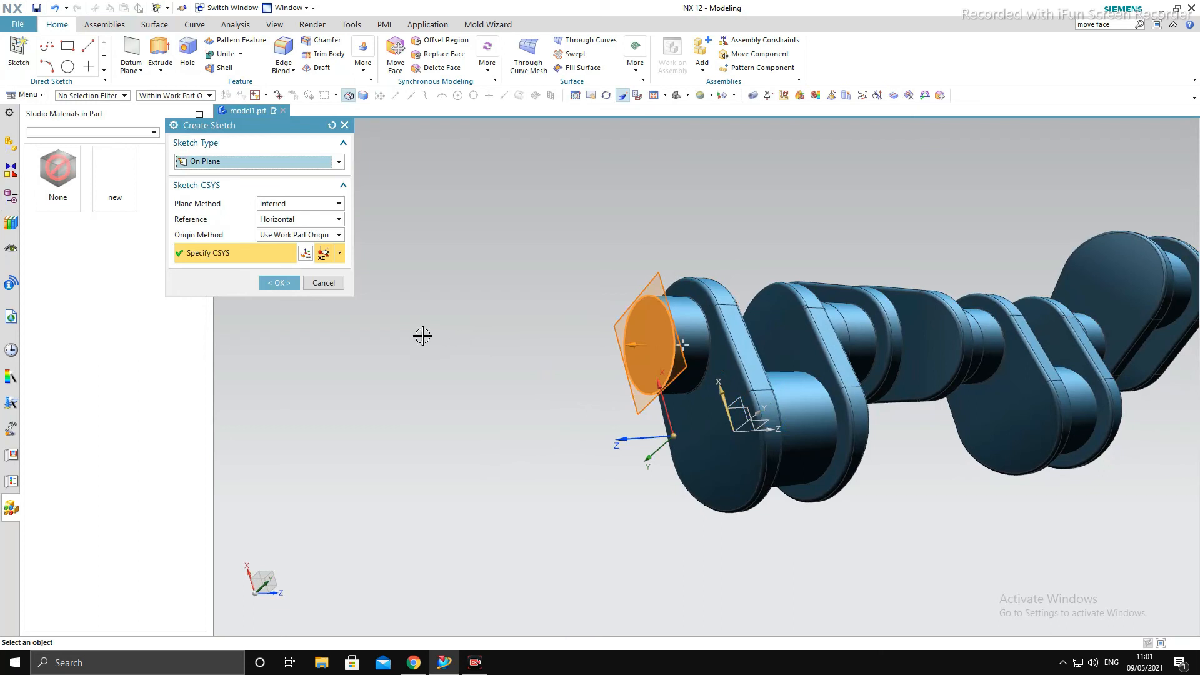
click(320, 285)
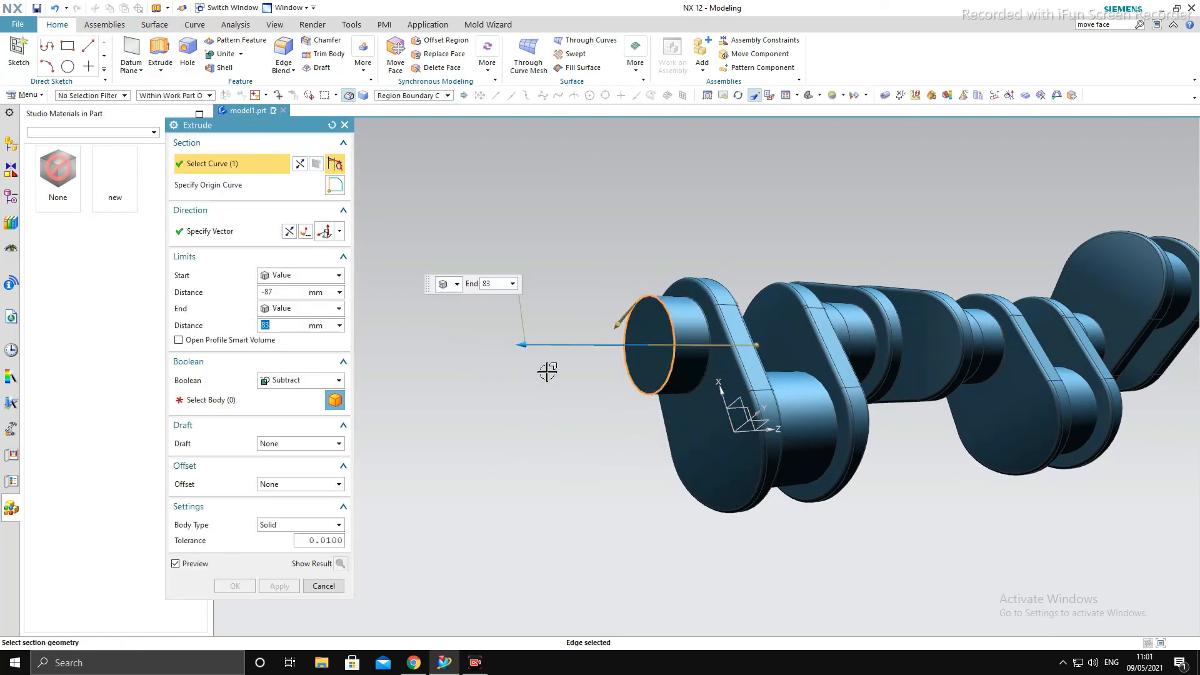
Set the end boss extrusion to start at 0 mm, unite it with the first crank throw's body, and apply it.
click(332, 381)
click(308, 394)
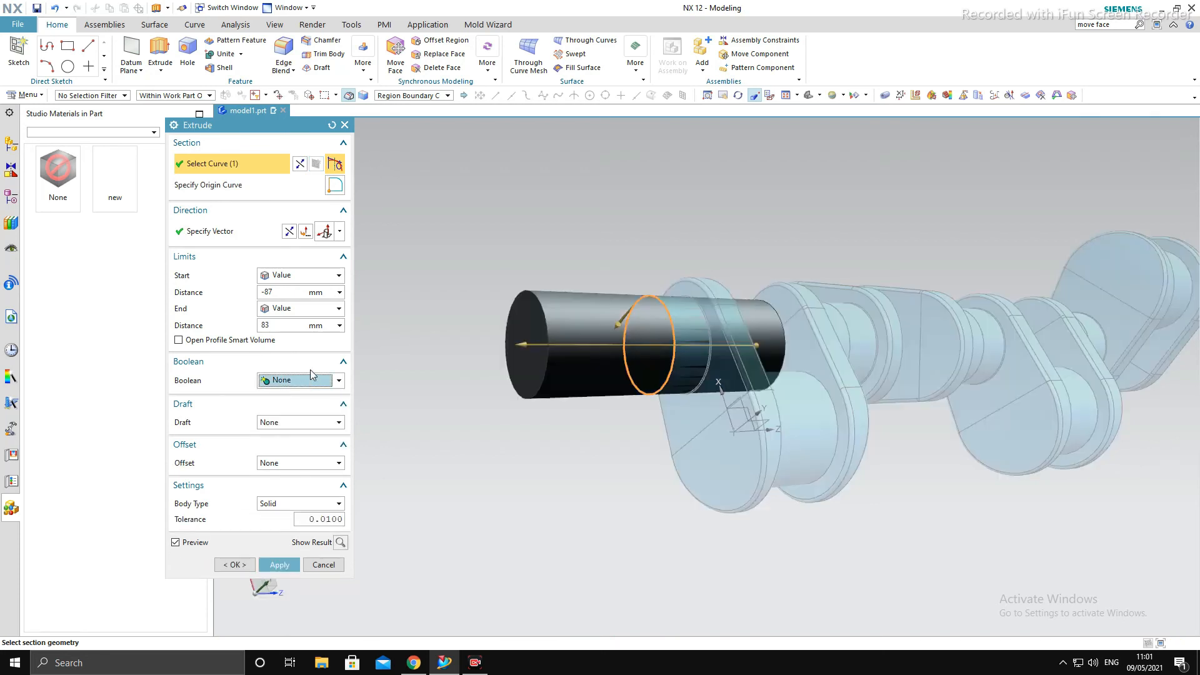
click(313, 381)
click(305, 408)
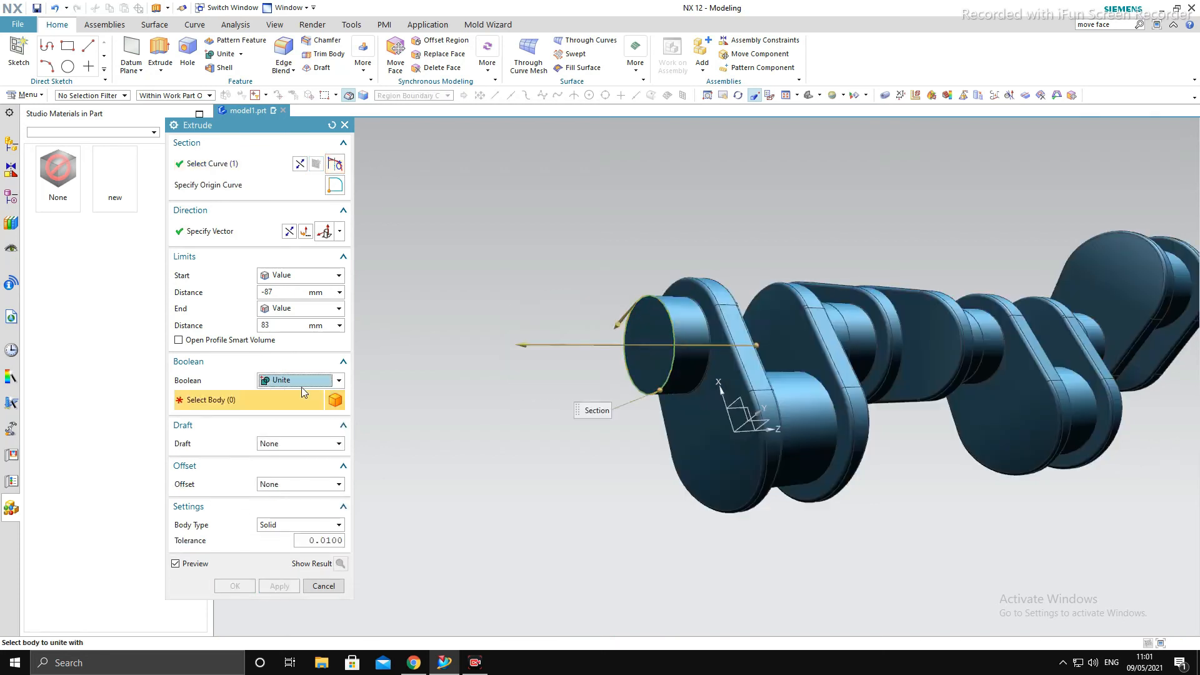
click(288, 290)
text(0)
key(Return)
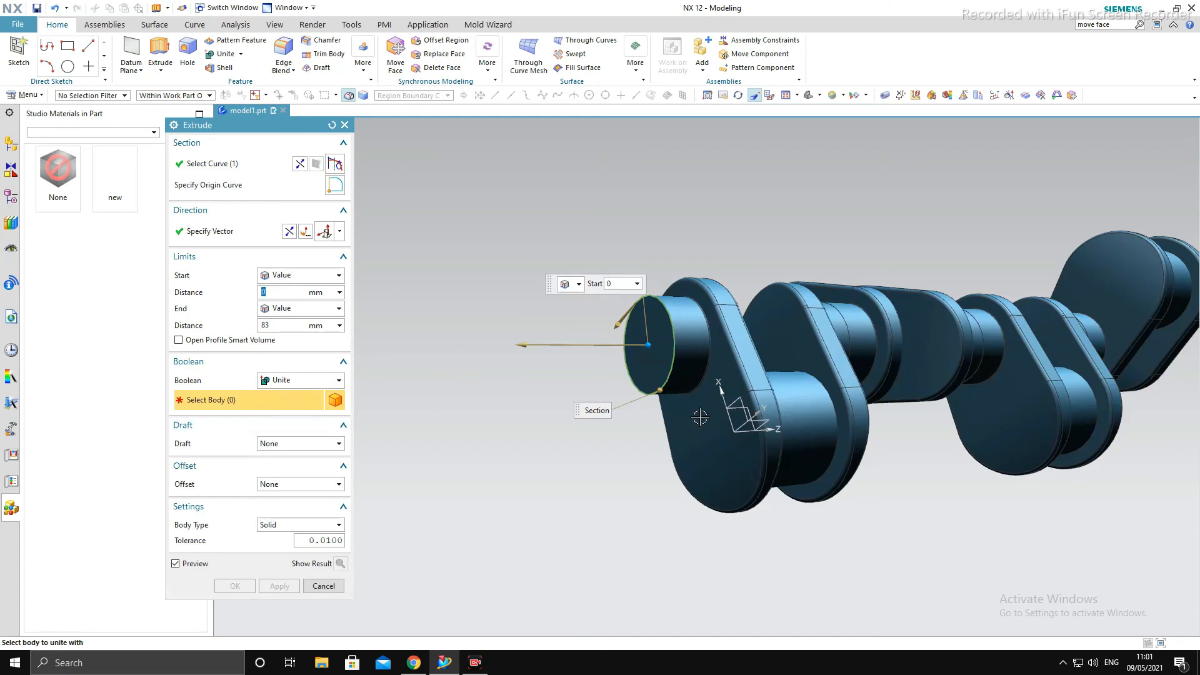
click(679, 441)
scroll(503, 402, down, 3)
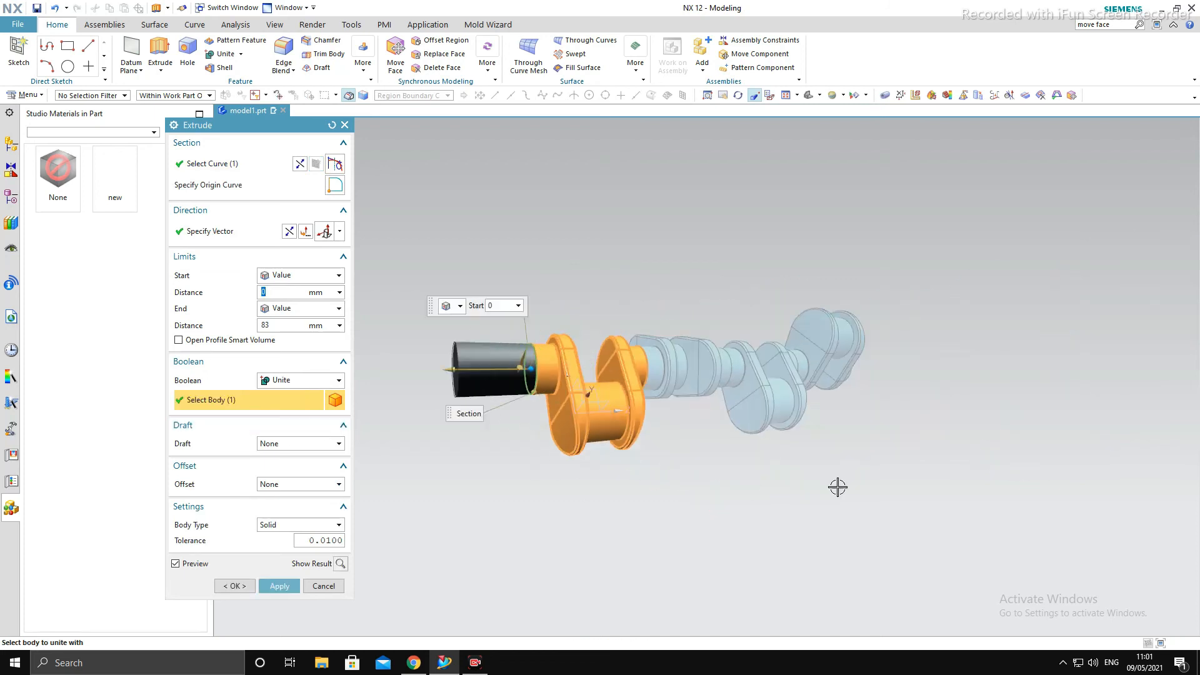
middle_click(818, 524)
Extrude the fourth throw's outer end boss edge from 0 to 83 mm, unite it with that throw's body, and close Extrude.
middle_drag(477, 548, 455, 537)
middle_drag(994, 358, 976, 356)
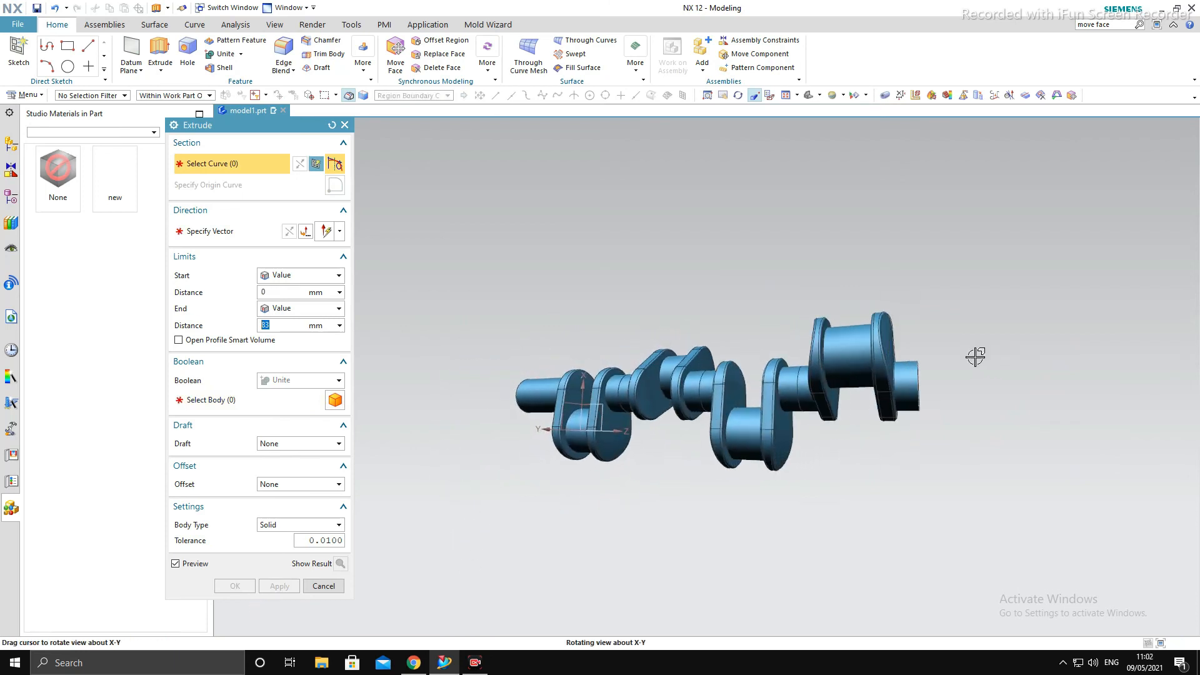
middle_drag(932, 415, 905, 413)
click(901, 402)
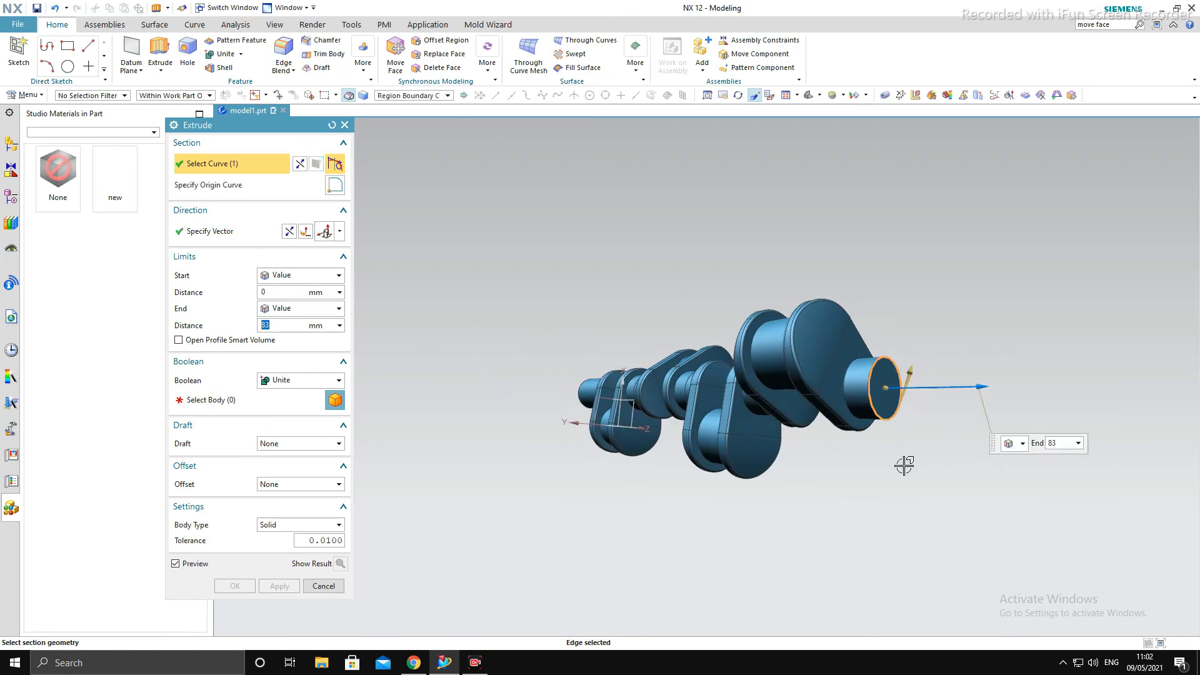
click(307, 407)
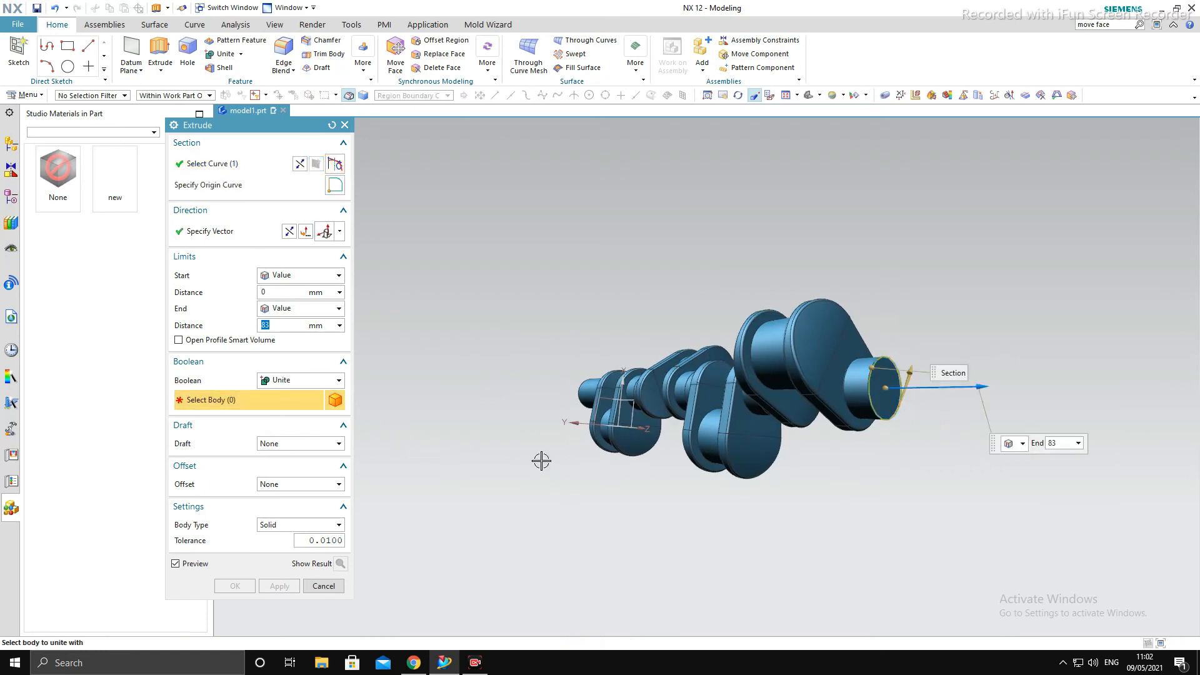
click(798, 368)
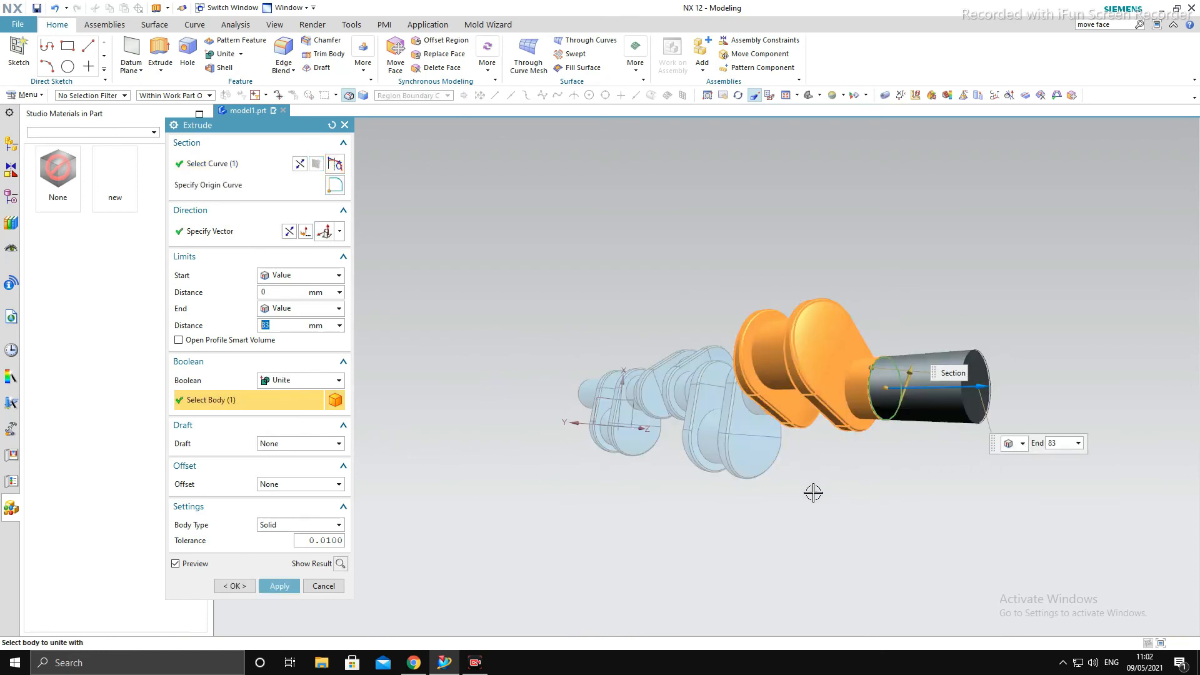
middle_click(809, 498)
click(338, 589)
Examine the crankshaft's throws and both extended shaft ends from several angles and zoom levels.
middle_drag(691, 477, 732, 475)
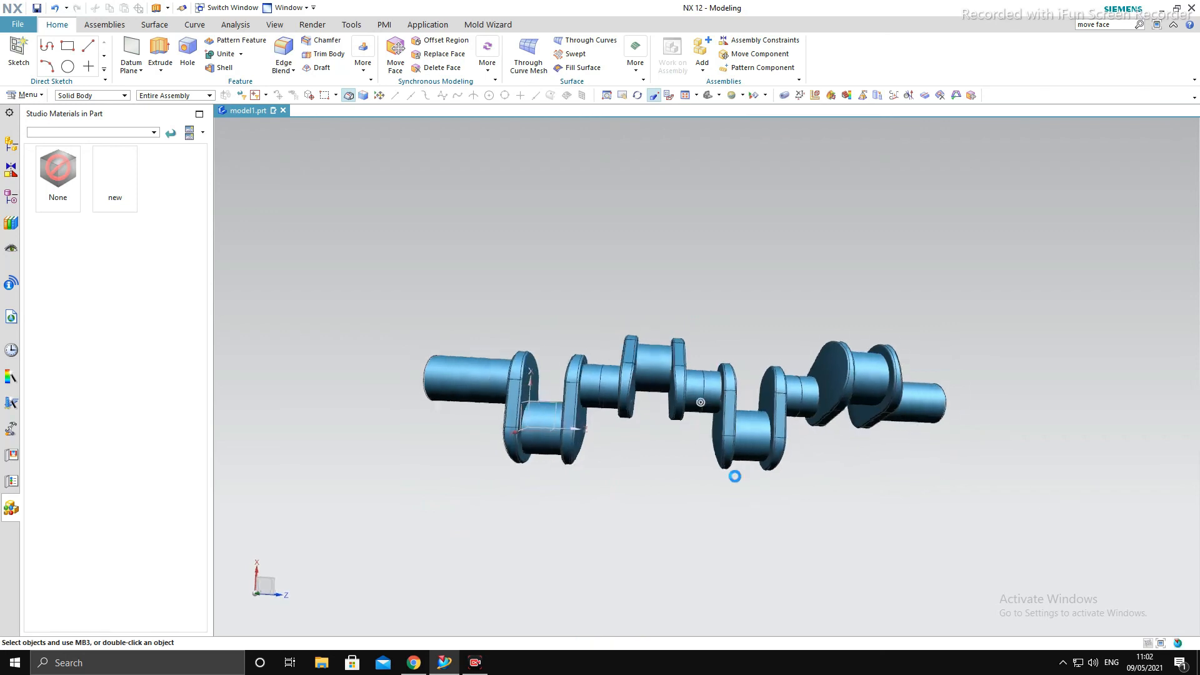
scroll(708, 413, up, 4)
scroll(708, 412, down, 5)
middle_drag(708, 412, 713, 442)
scroll(600, 391, up, 3)
middle_drag(600, 391, 615, 270)
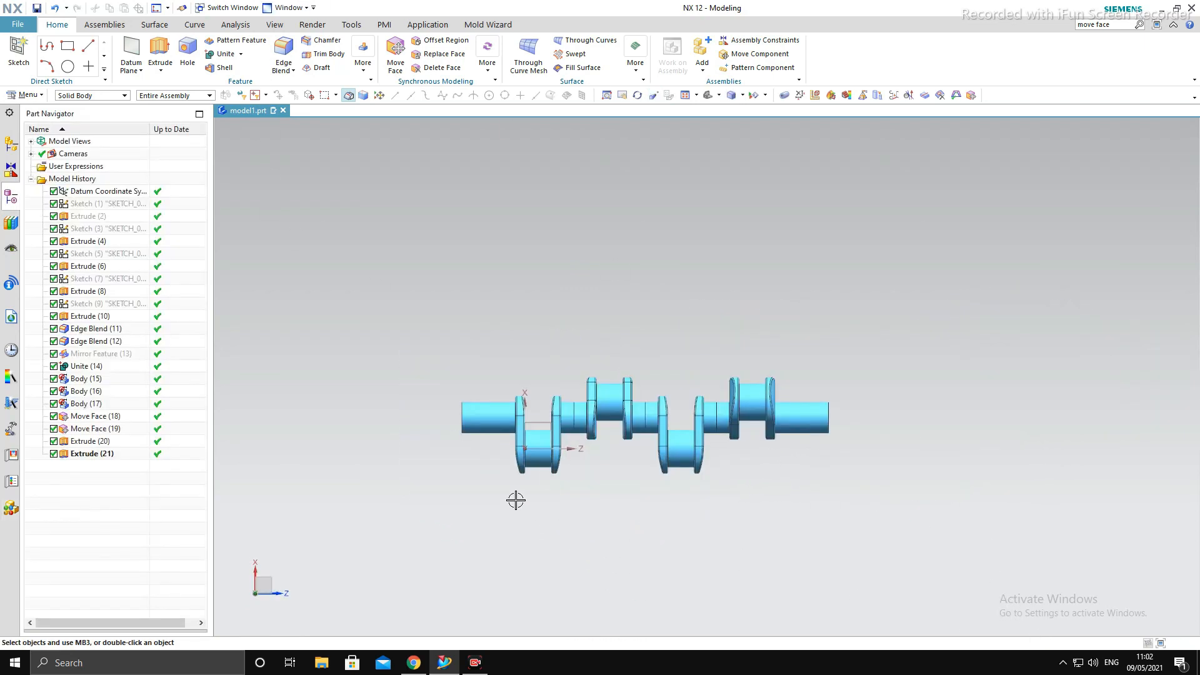
middle_drag(515, 501, 517, 241)
middle_drag(613, 434, 628, 375)
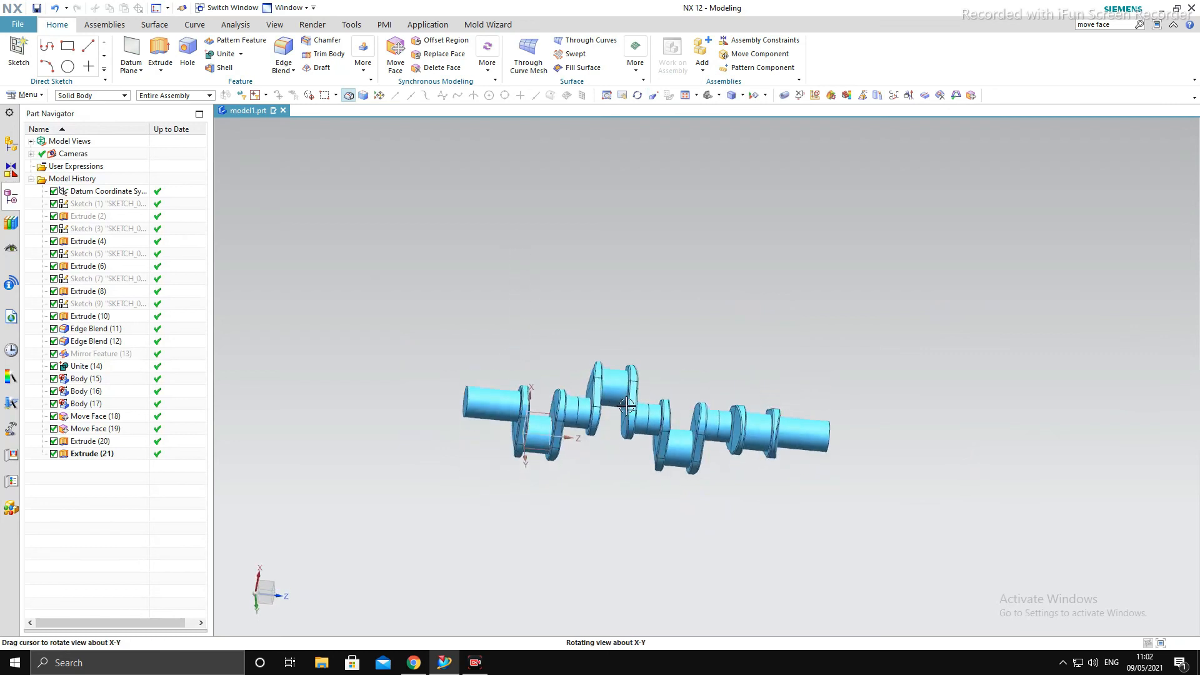
right_click(929, 464)
middle_drag(745, 493, 705, 447)
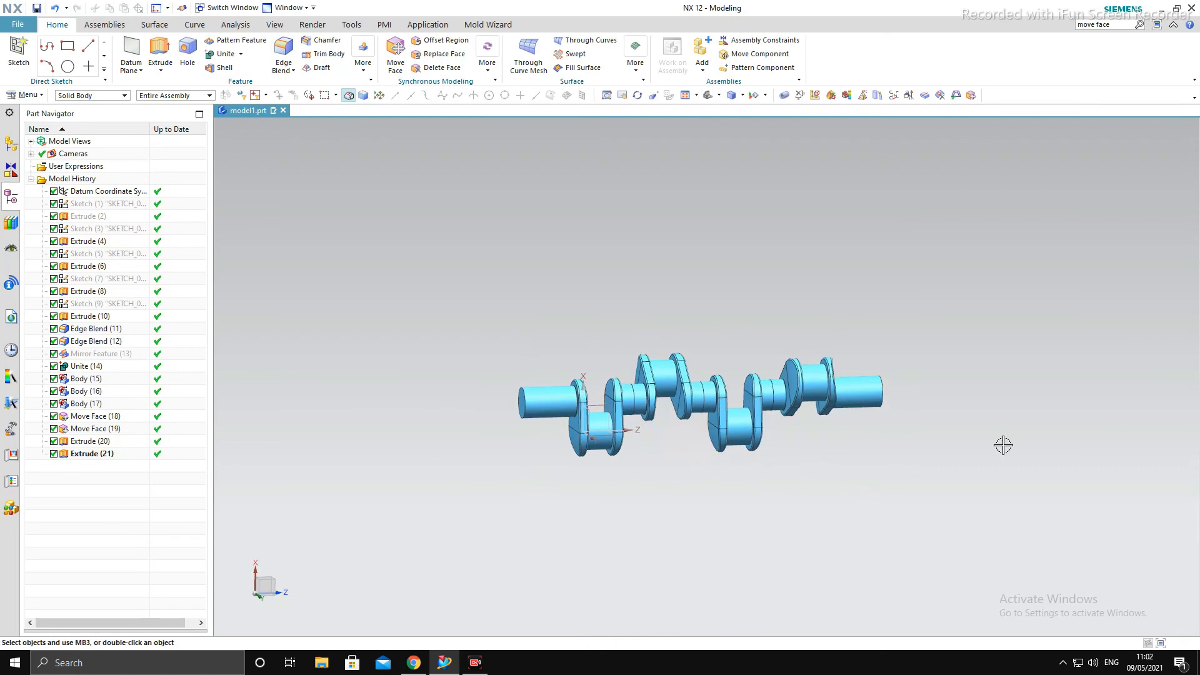
scroll(734, 422, up, 2)
scroll(750, 407, down, 2)
middle_drag(753, 406, 782, 448)
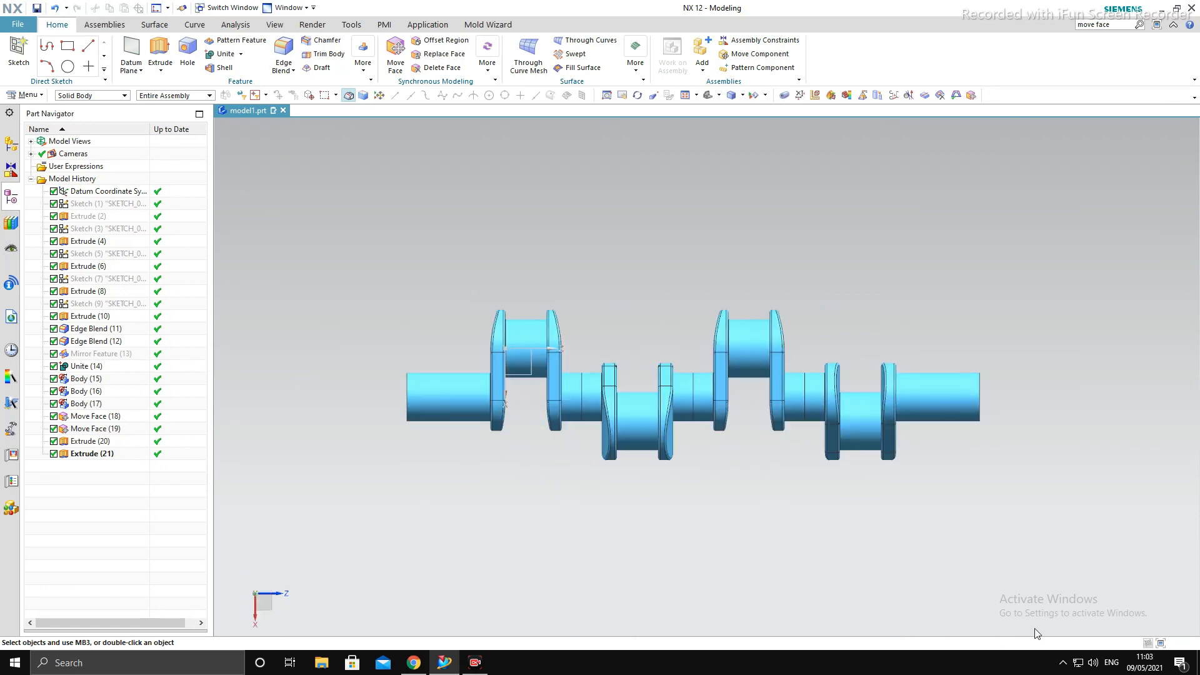
middle_drag(1032, 503, 1070, 495)
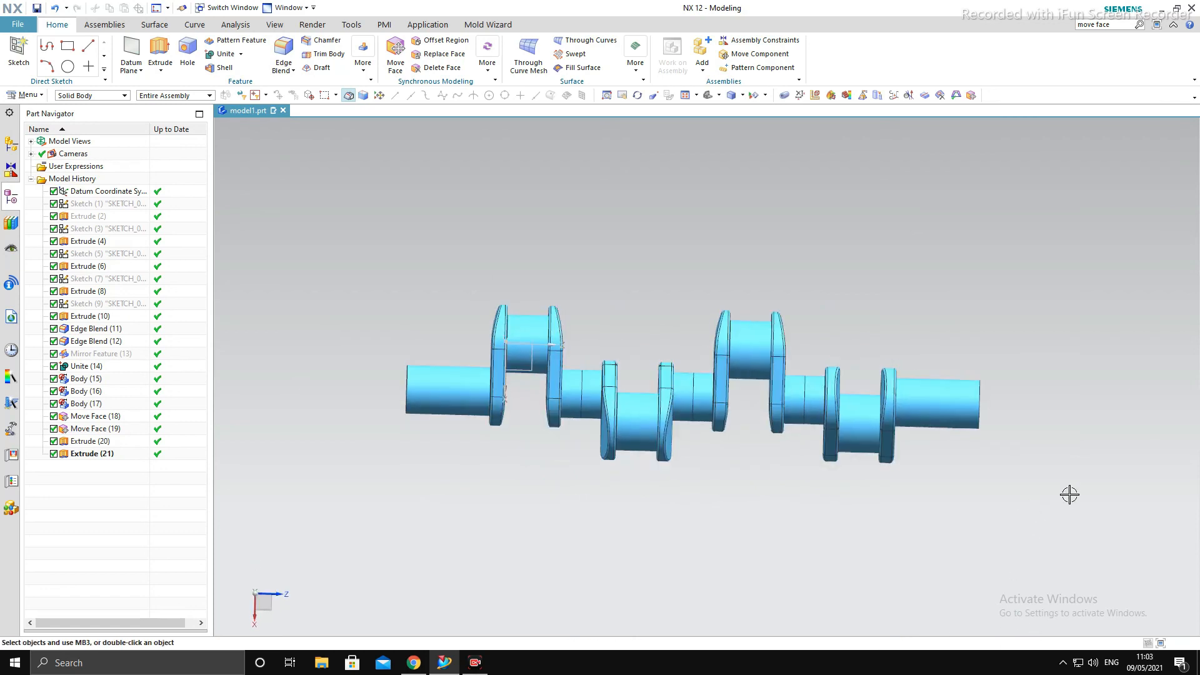
right_click(759, 485)
click(1072, 469)
middle_drag(777, 495, 1020, 513)
middle_drag(914, 507, 899, 374)
Change the display color of the whole crankshaft to Medium Turquoise and show it in a straight side view.
key(ctrl+j)
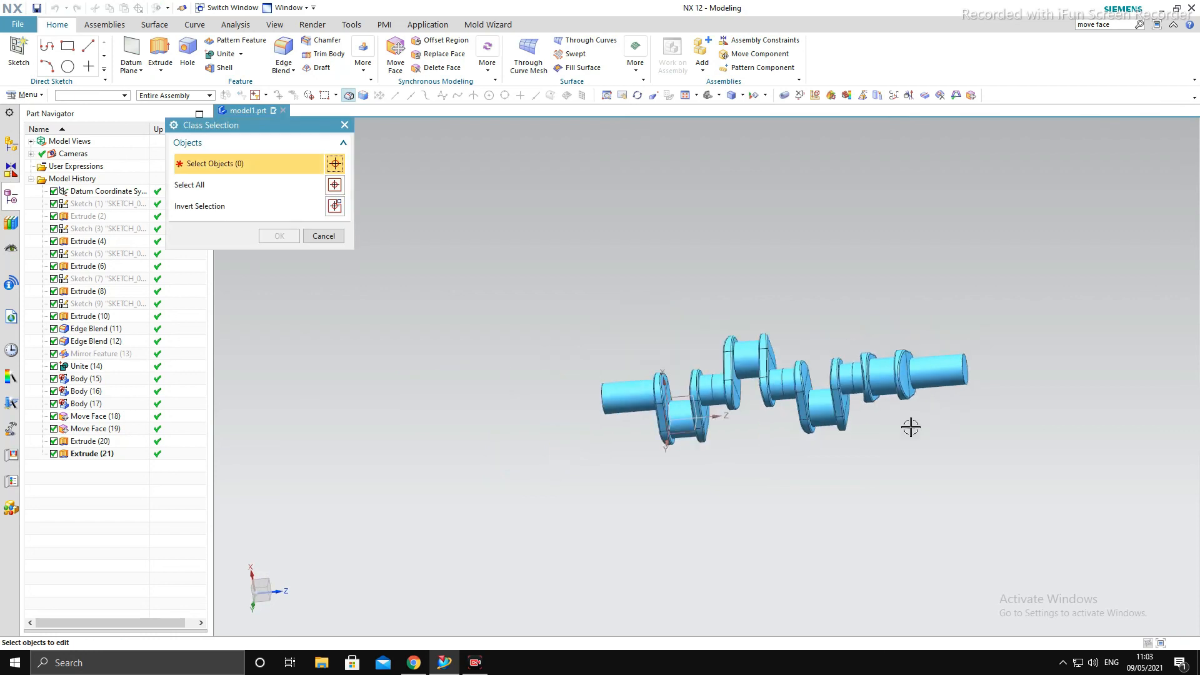
drag(525, 230, 1075, 522)
middle_click(1073, 490)
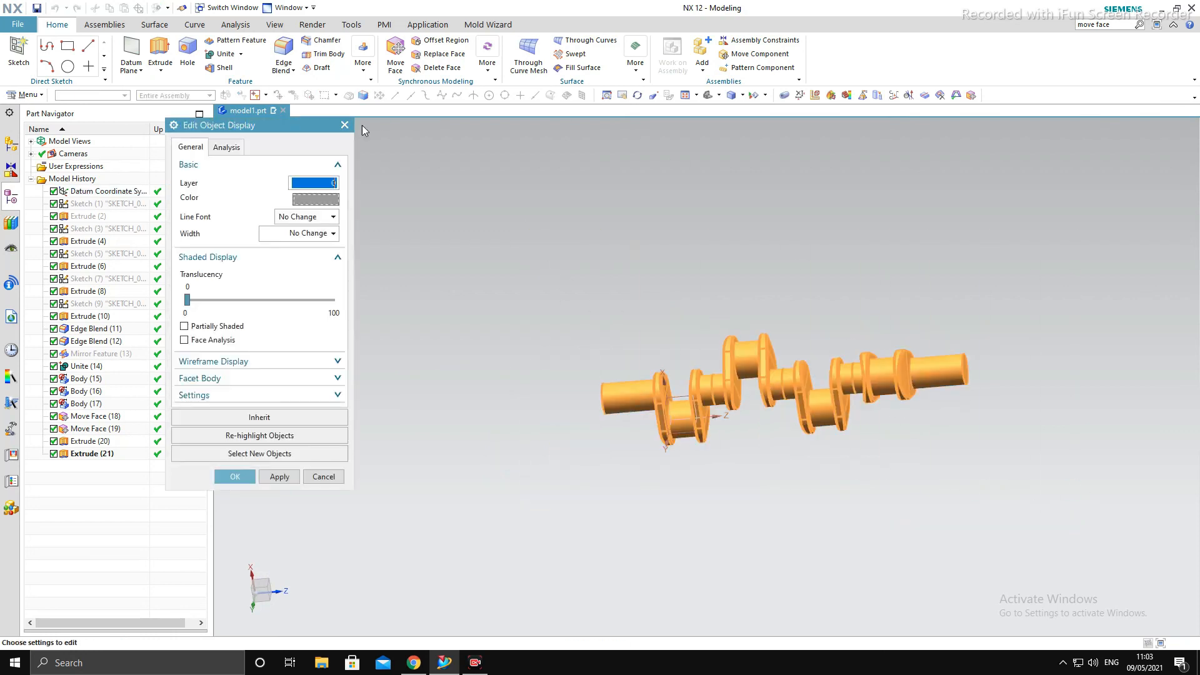
click(328, 200)
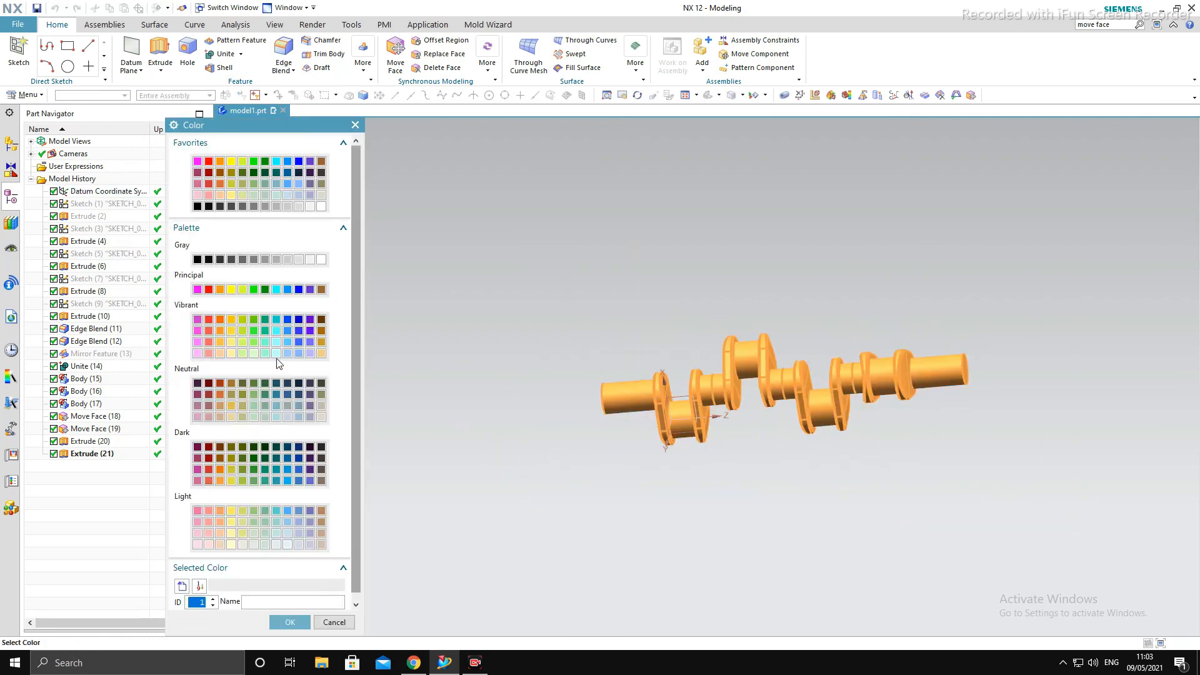
click(279, 186)
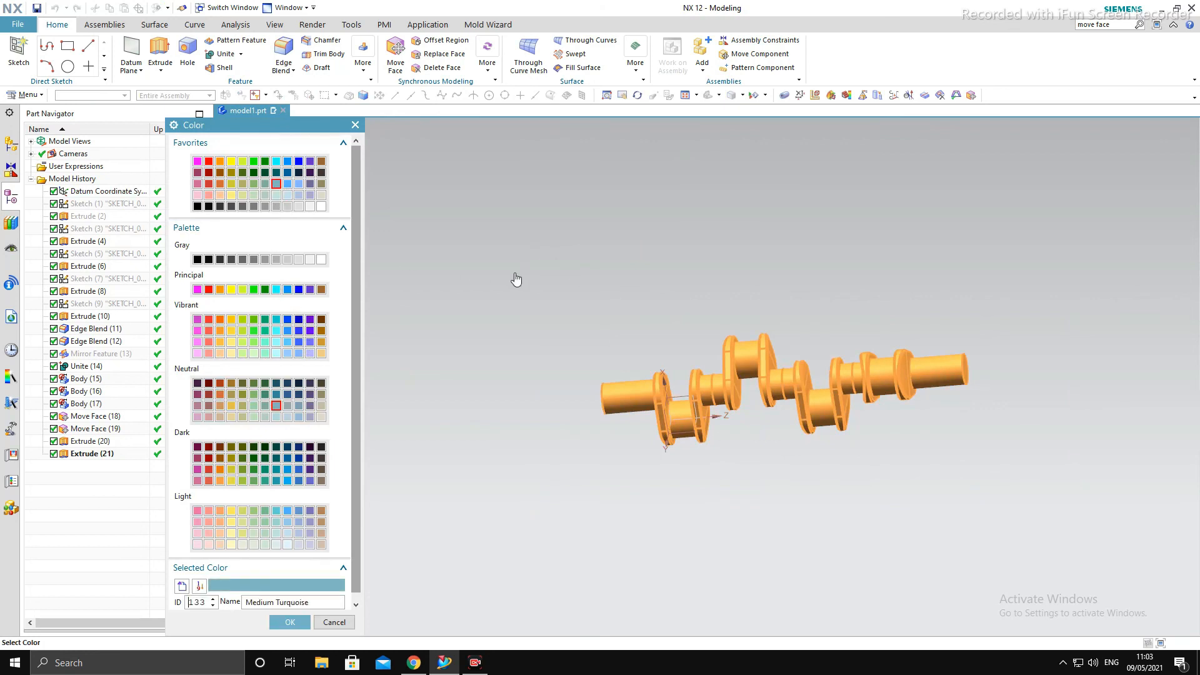
middle_click(522, 281)
middle_click(566, 326)
middle_drag(1064, 436, 878, 453)
key(F8)
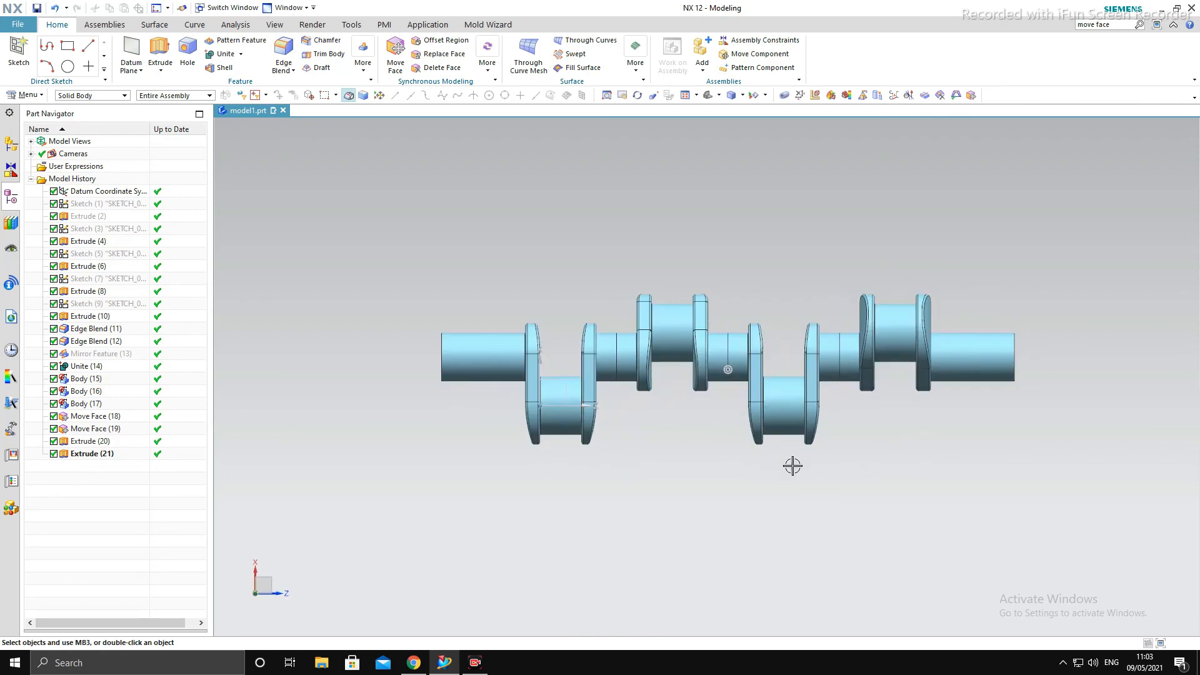